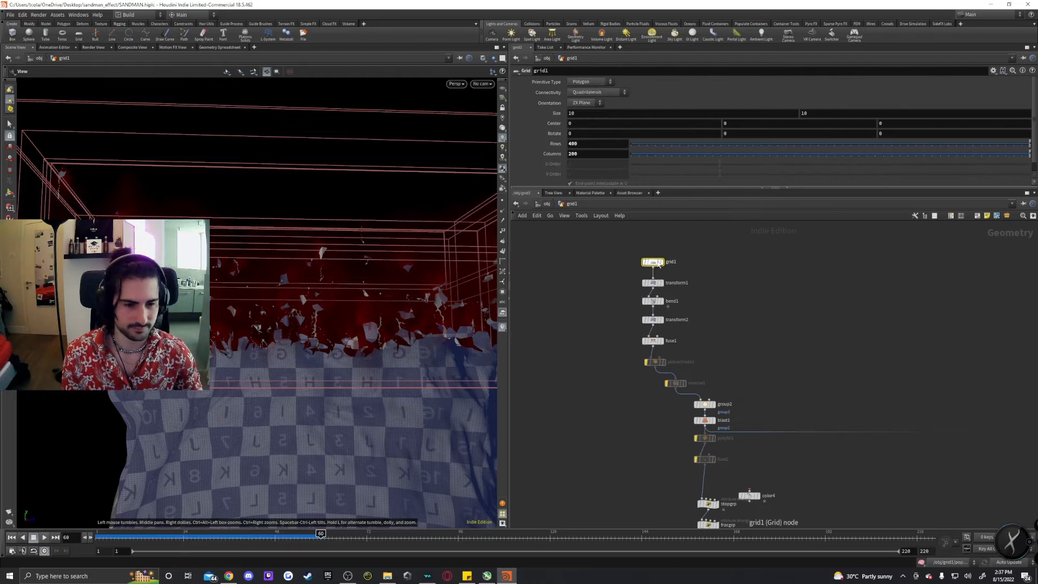
Display the existing bend1 node to review how the grid is rolled into a cylinder.
left_click_drag(561, 188, 561, 282)
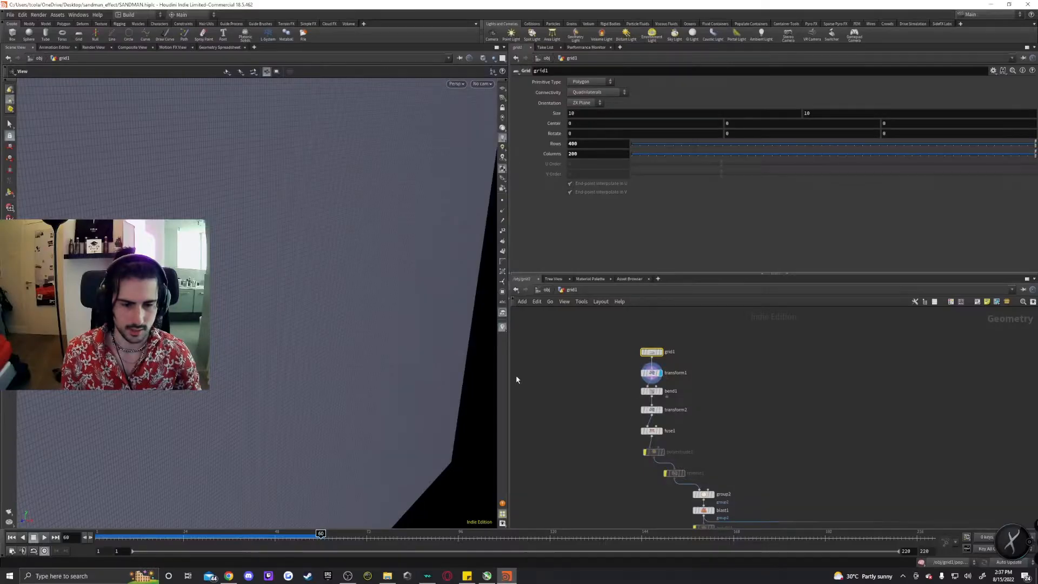
left_click_drag(509, 378, 592, 372)
scroll(397, 260, "down", 5)
left_click_drag(398, 254, 366, 239)
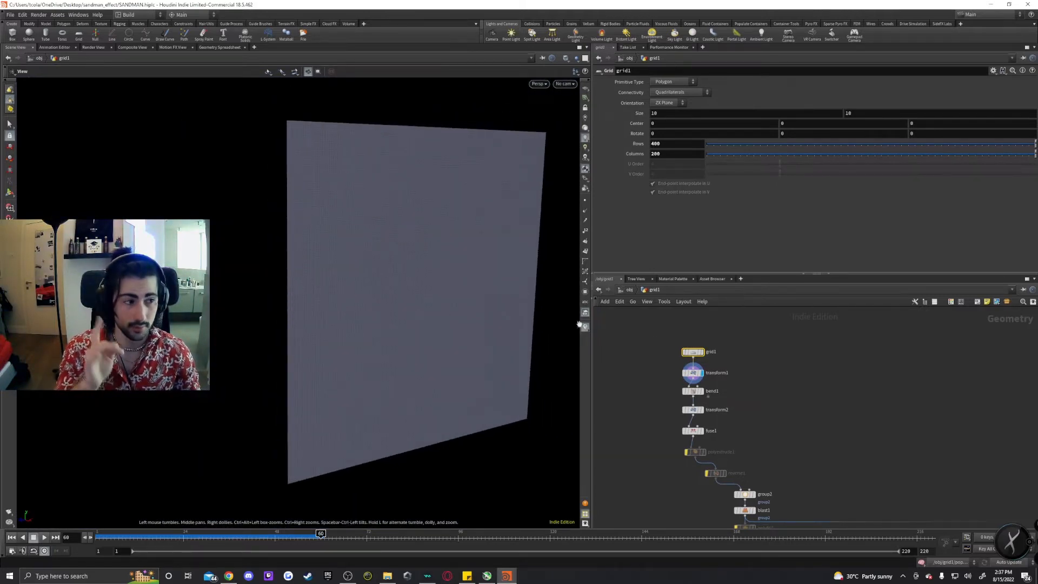
left_click(701, 390)
left_click(692, 391)
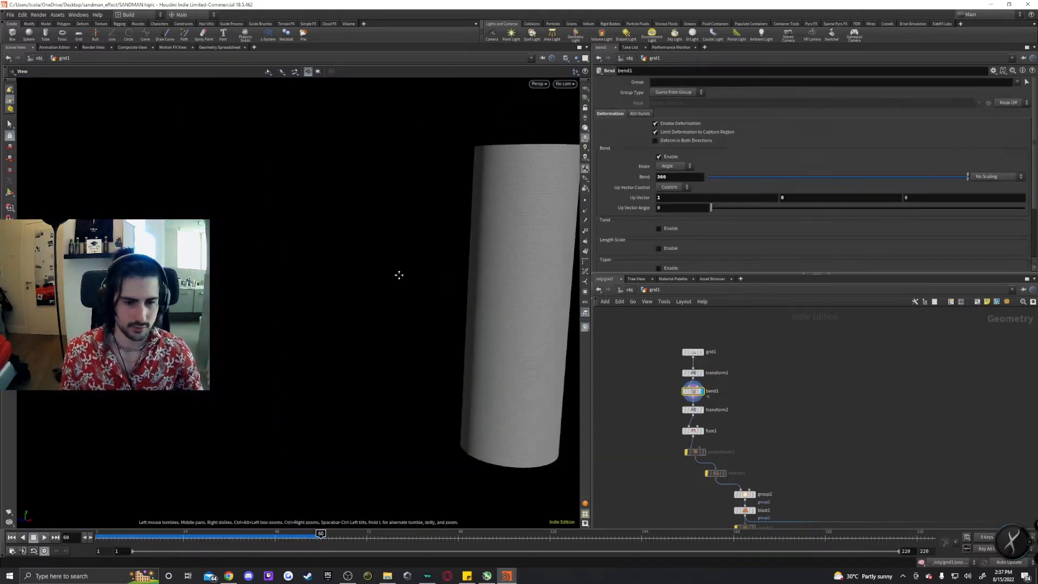
left_click_drag(399, 275, 377, 195)
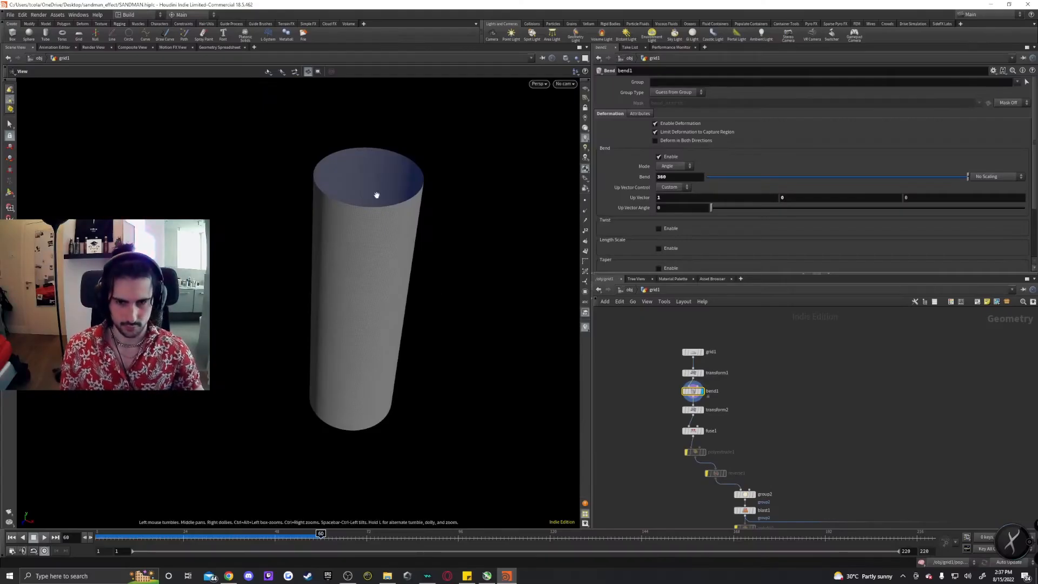
Add a new Bend node and wire transform1's output into it.
key("Tab")
type("bend")
key("Return")
left_click(768, 388)
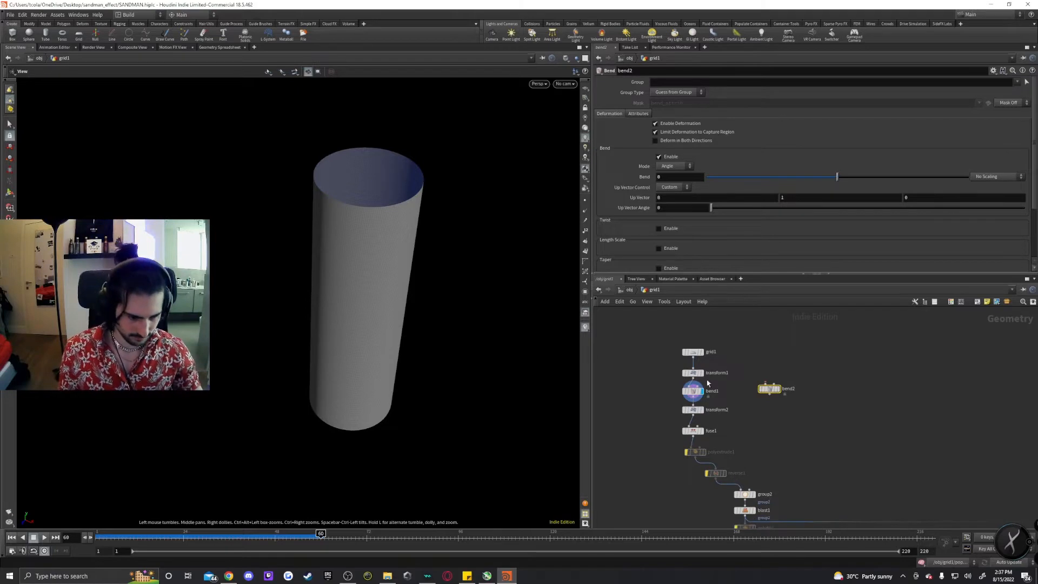
left_click_drag(692, 377, 768, 393)
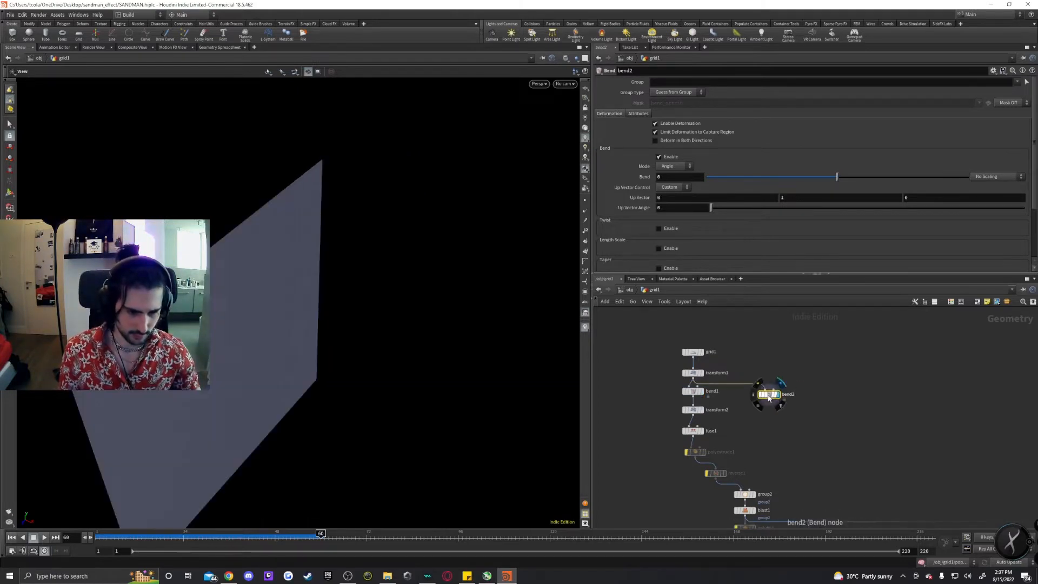
left_click_drag(238, 327, 372, 337)
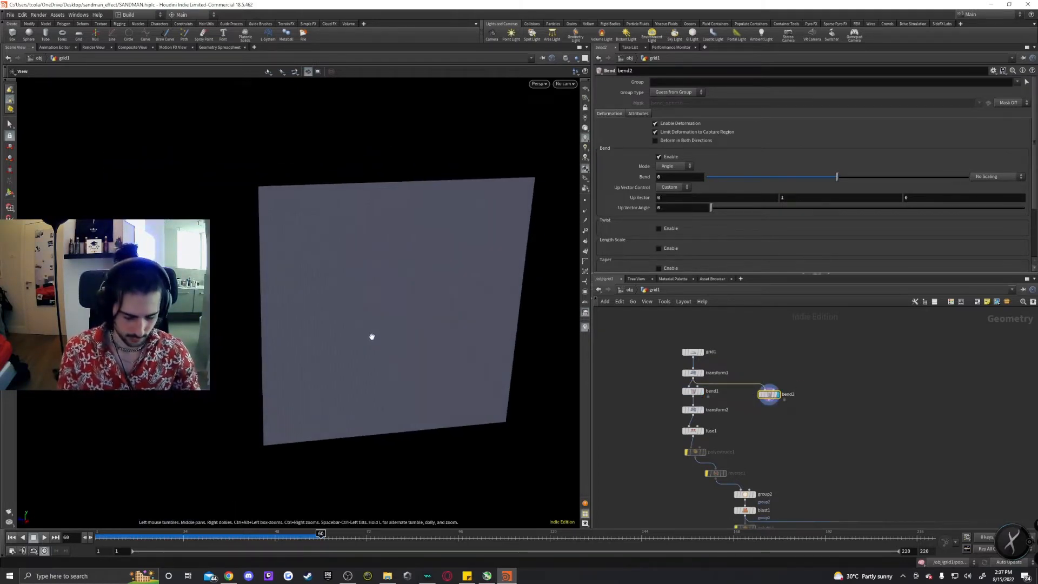
Enter the bend handle, cycle the capture axis to run along the grid, and drag a bend.
key("Return")
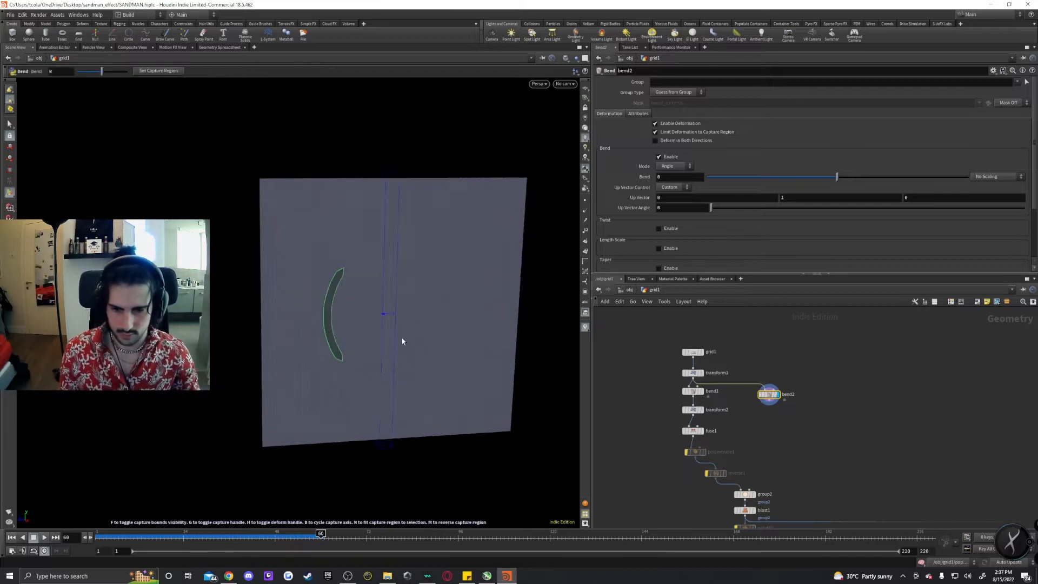
key("n")
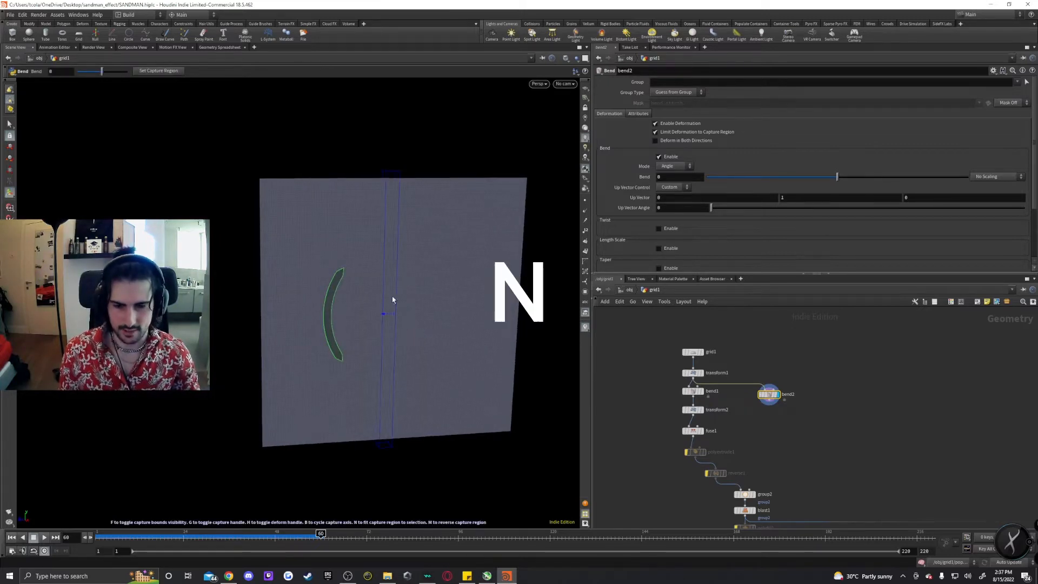
left_click_drag(284, 324, 371, 334)
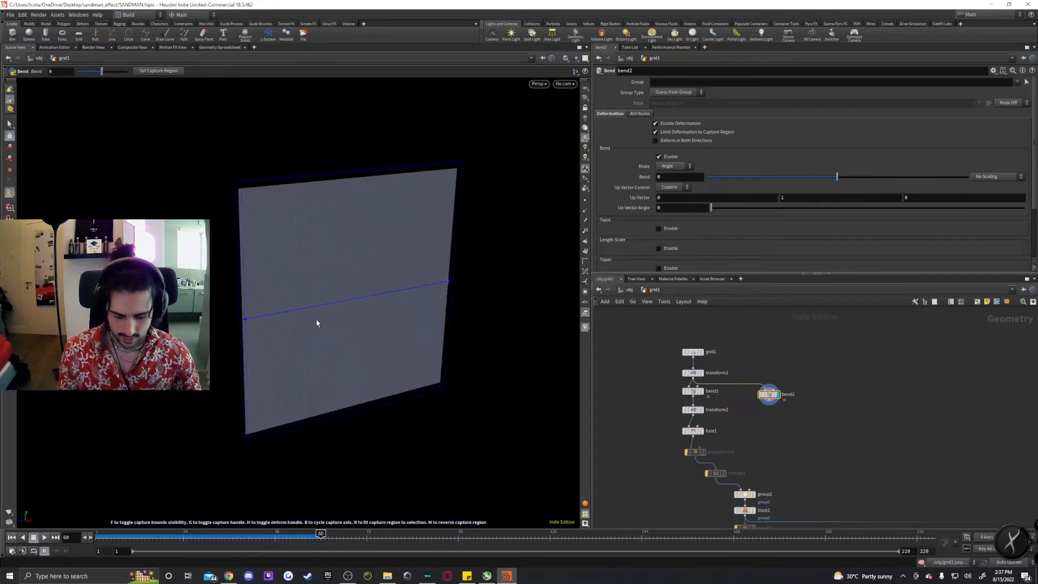
key("b")
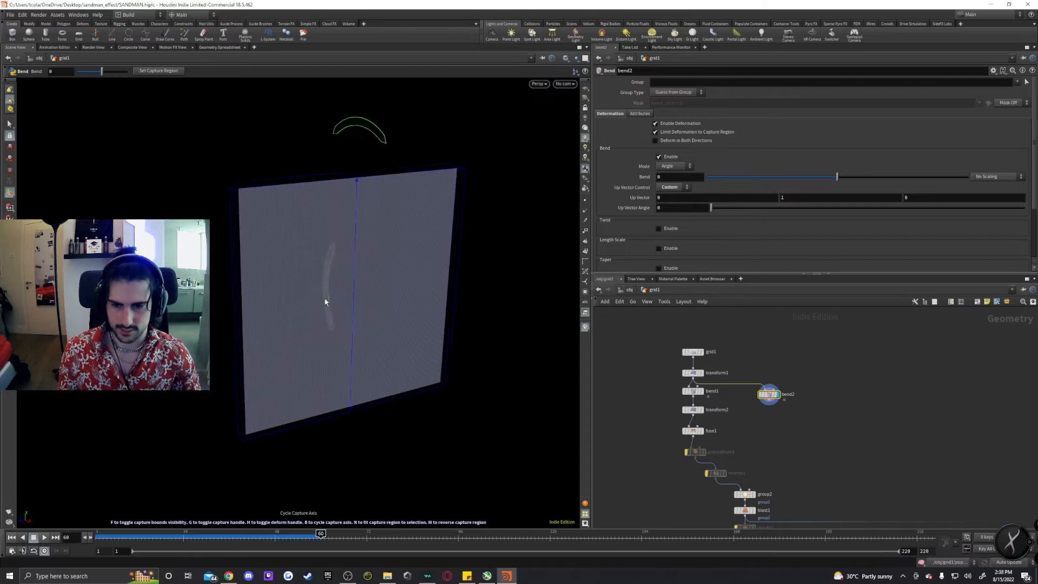
left_click_drag(372, 145, 527, 163)
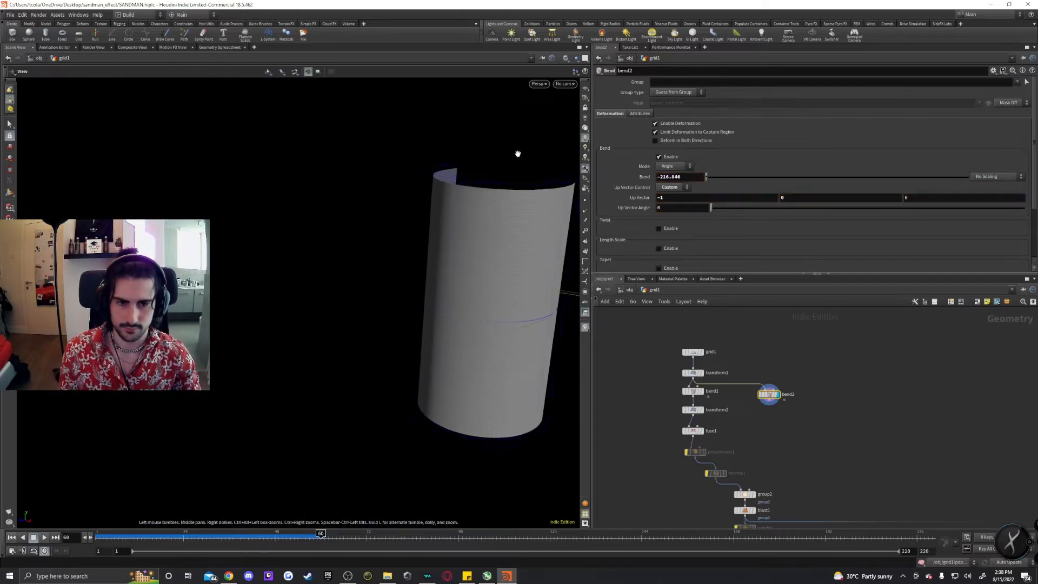
Set the bend2 Bend angle to 360 so the grid closes into a cylinder.
middle_click_drag(517, 153, 399, 276, "alt")
left_click(690, 177)
type("360")
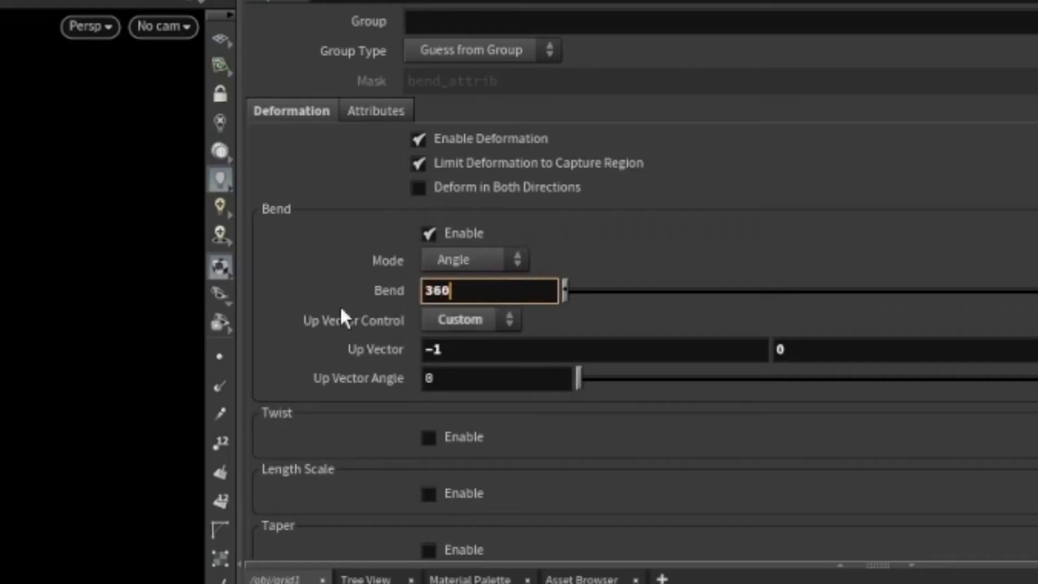
key("Return")
right_click_drag(331, 266, 384, 262, "alt")
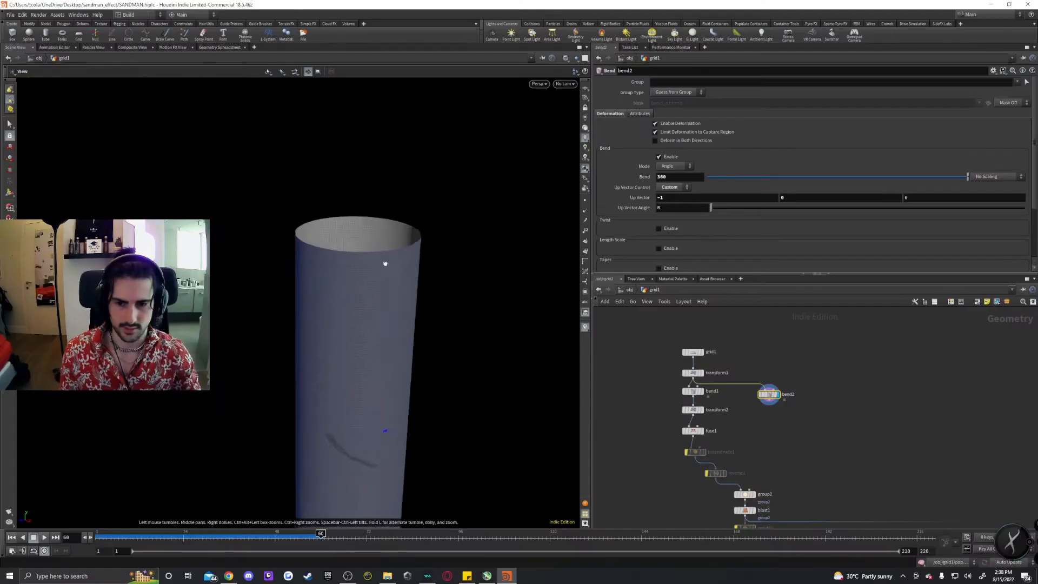
left_click_drag(384, 261, 368, 299, "alt")
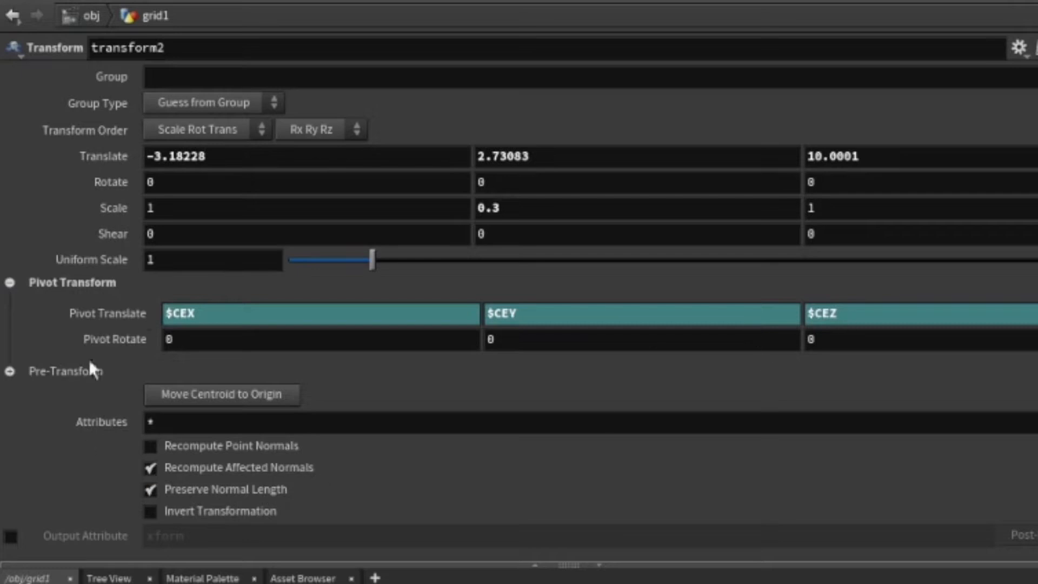
Step through the transform2 and fuse1 nodes to inspect the rolled cylinder.
left_click(125, 315)
left_click(120, 314)
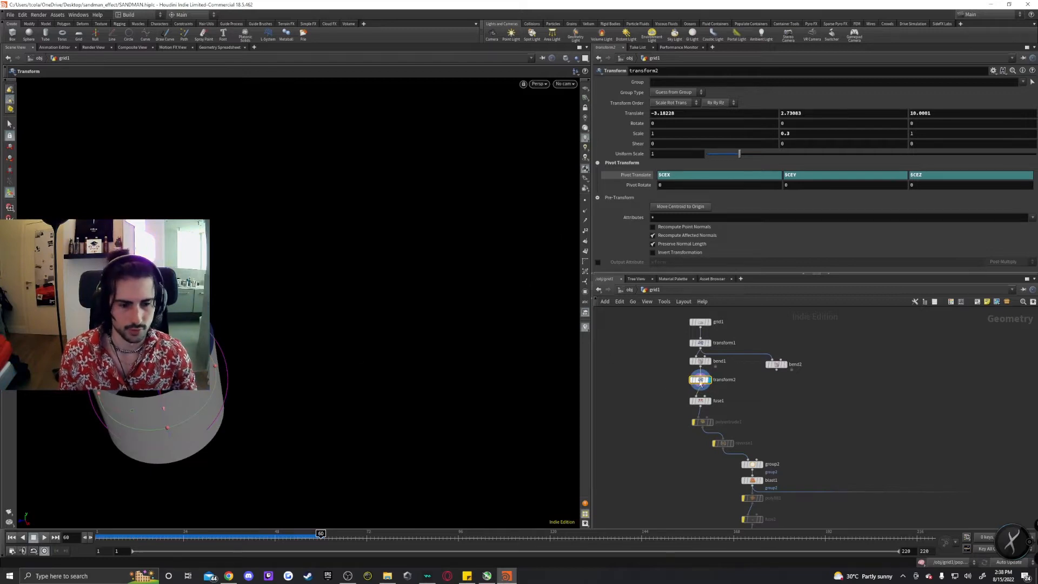
middle_click_drag(310, 340, 429, 318, "alt")
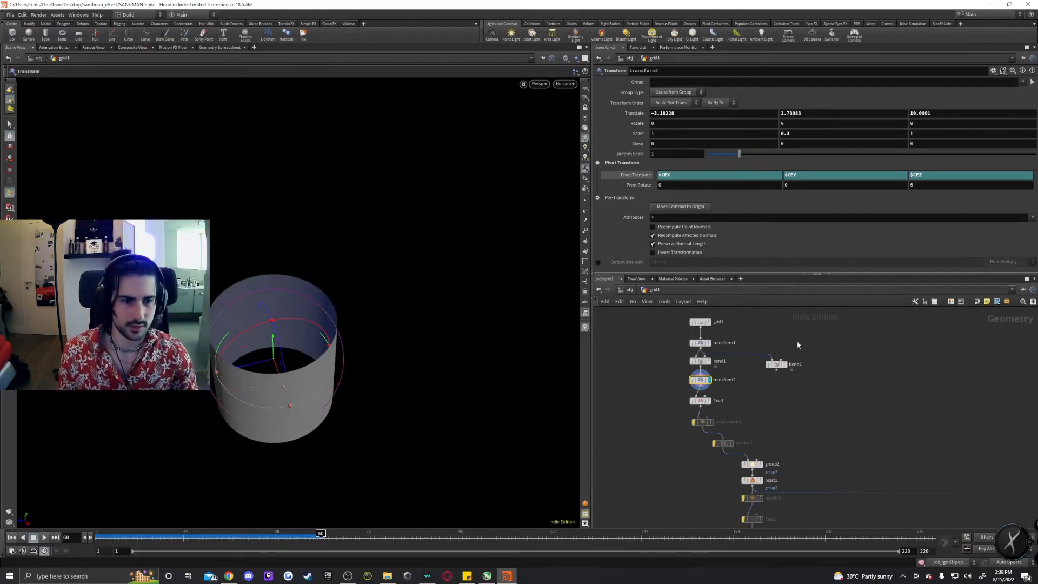
key("Escape")
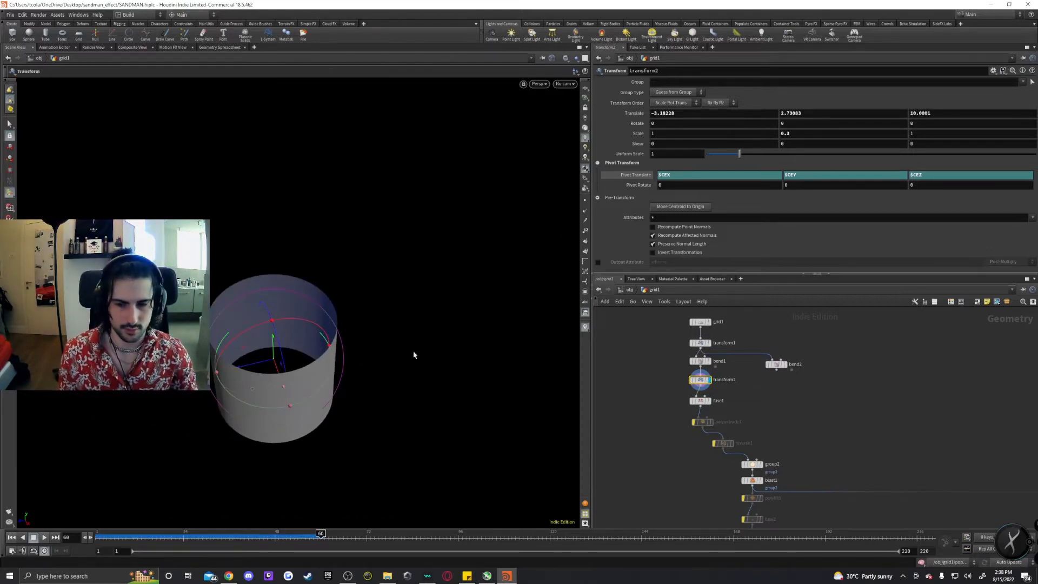
left_click(700, 401)
left_click(710, 405)
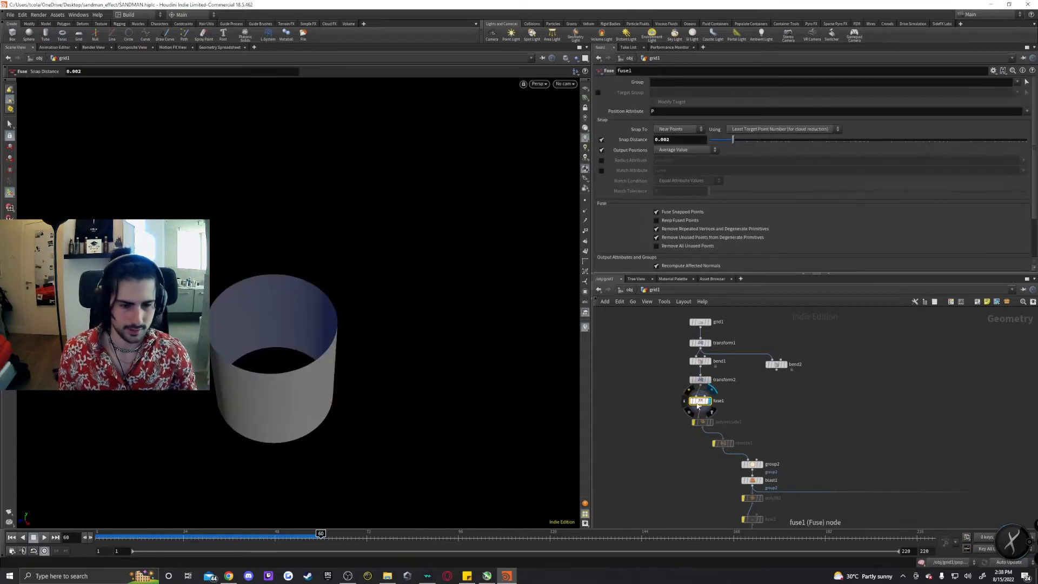
left_click(709, 379)
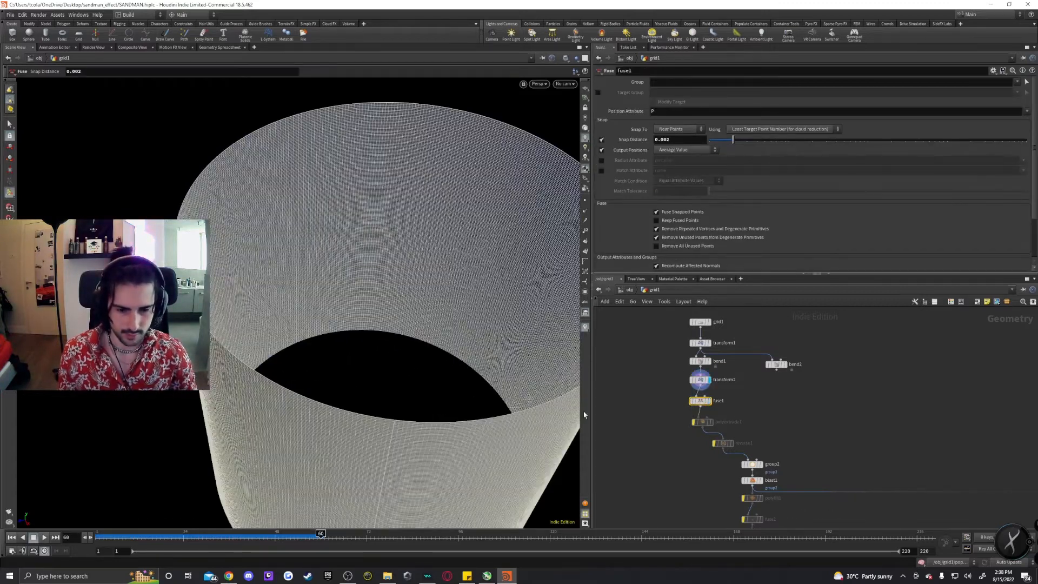
left_click_drag(433, 412, 535, 378, "alt")
right_click_drag(535, 378, 517, 289, "alt")
left_click_drag(518, 289, 292, 303, "alt")
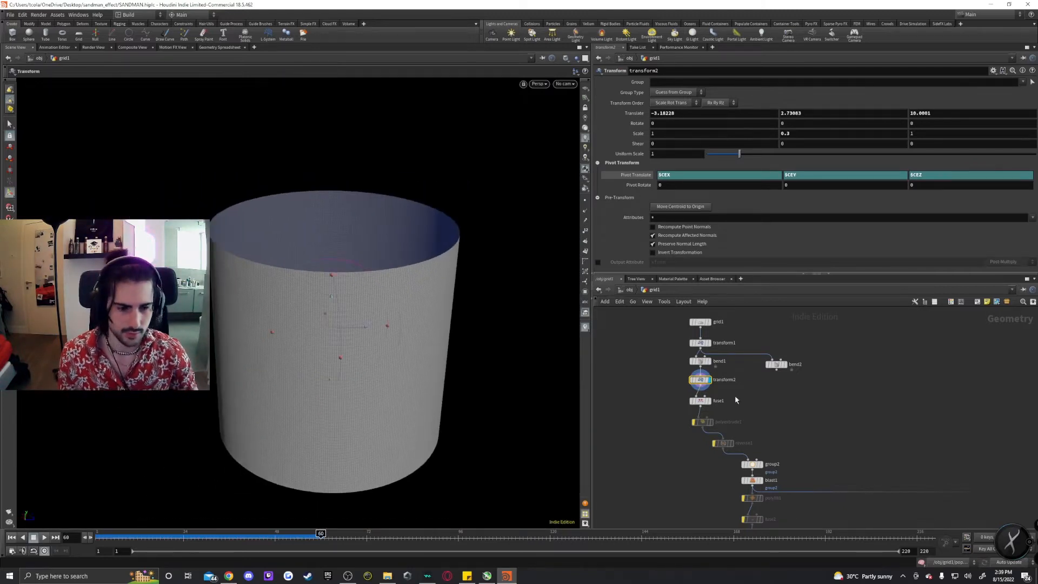
left_click(700, 400)
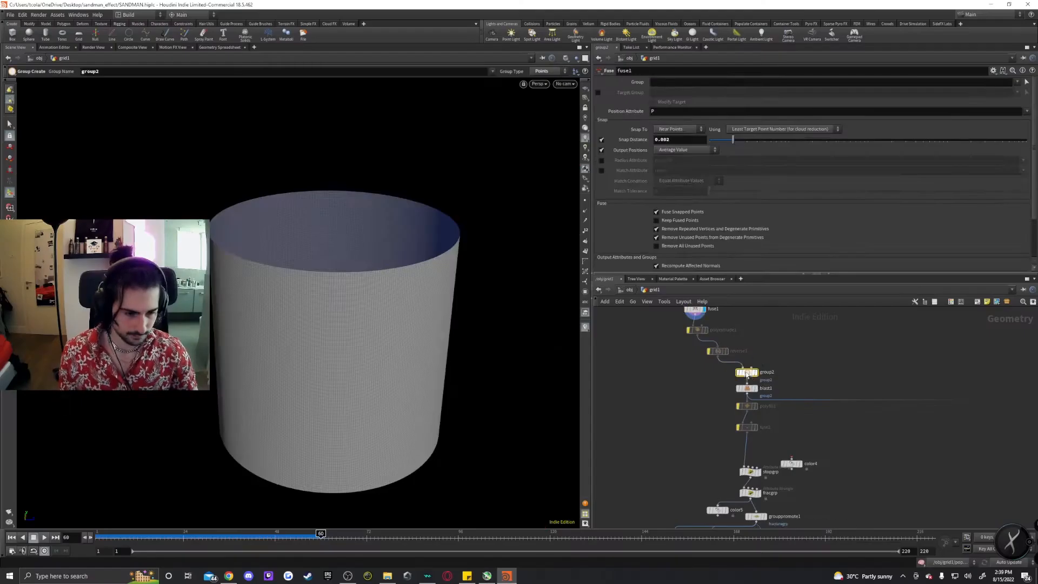
Inspect the group2 bounding selection and the blast1 result on the cylinder.
left_click(747, 372)
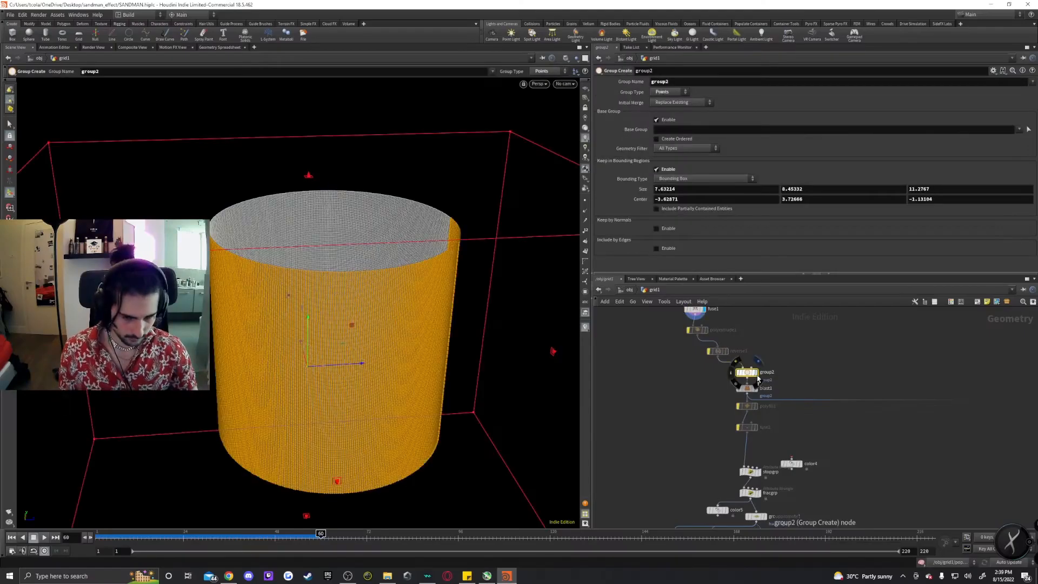
left_click_drag(513, 303, 281, 276, "alt")
left_click(755, 388)
left_click(750, 390)
right_click_drag(280, 276, 343, 384, "alt")
left_click_drag(343, 384, 390, 337, "alt")
right_click_drag(389, 337, 392, 355, "alt")
left_click_drag(392, 355, 433, 361, "alt")
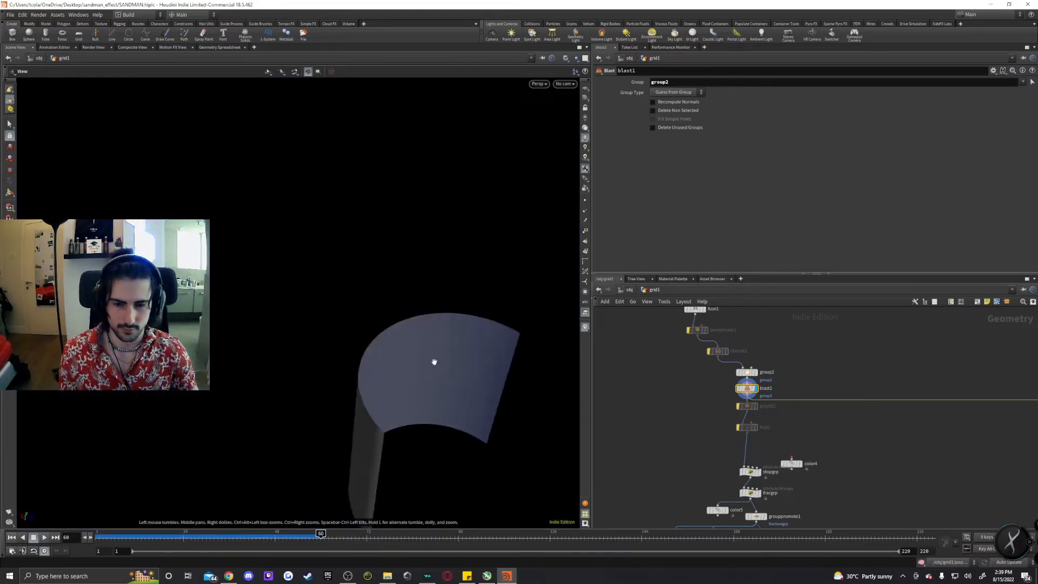
middle_click_drag(433, 362, 374, 314, "alt")
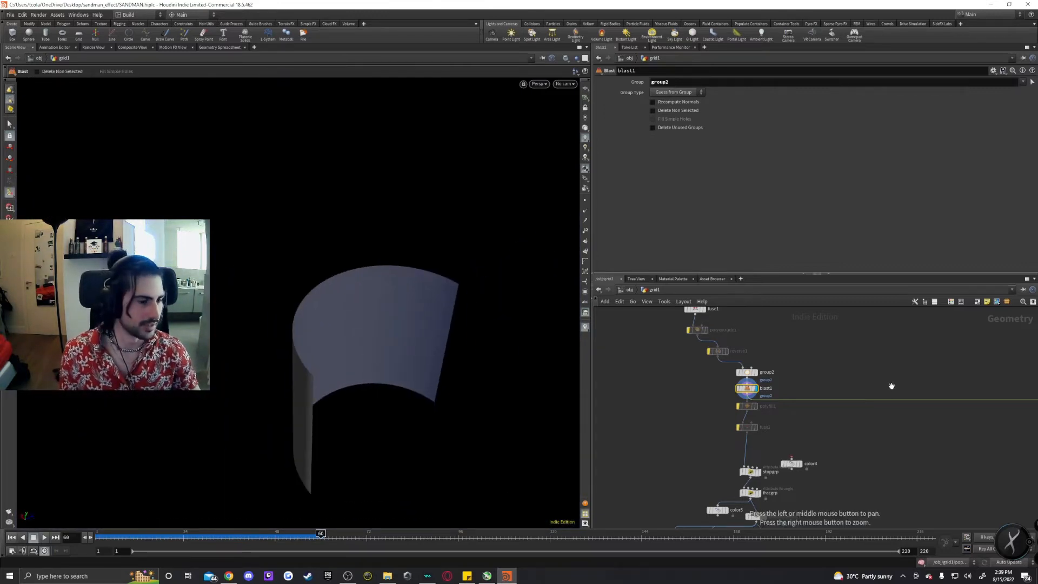
Display the uvunwrap1 node and switch the viewport to the UV viewport.
right_click_drag(889, 387, 1001, 396, "alt")
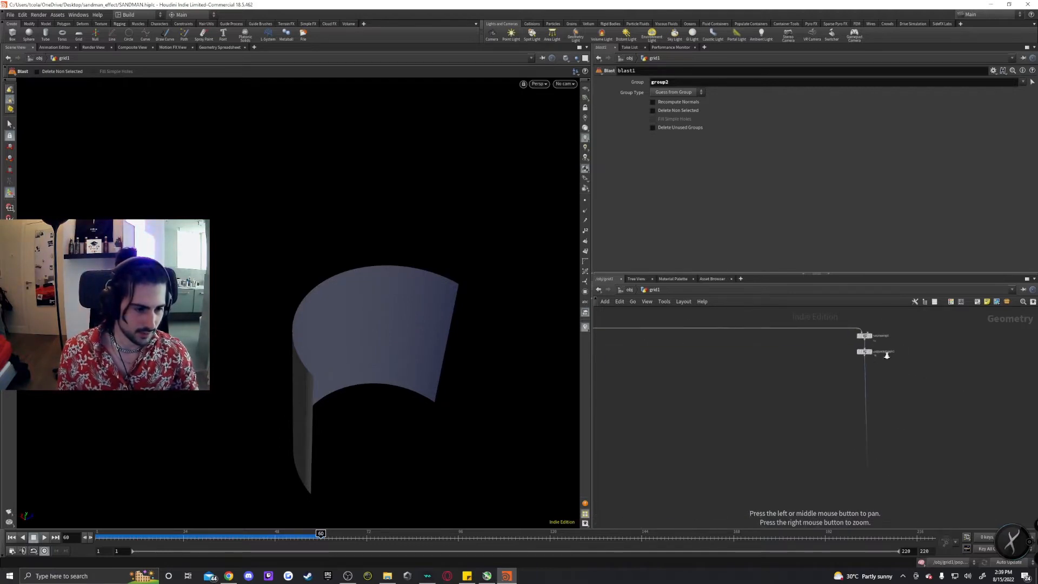
right_click_drag(887, 354, 910, 365, "alt")
left_click(842, 346)
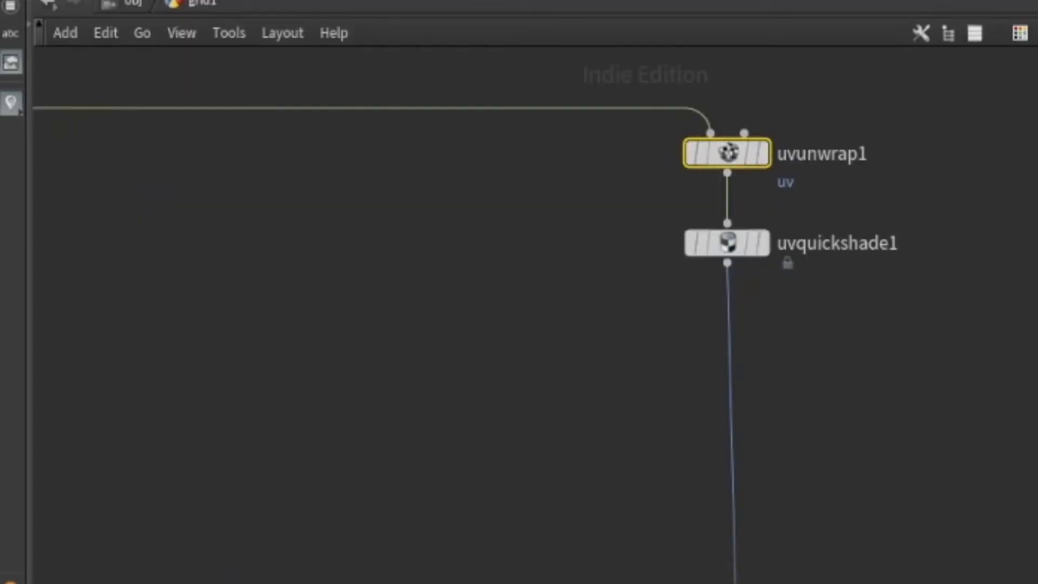
left_click(765, 153)
left_click_drag(413, 322, 380, 315, "alt")
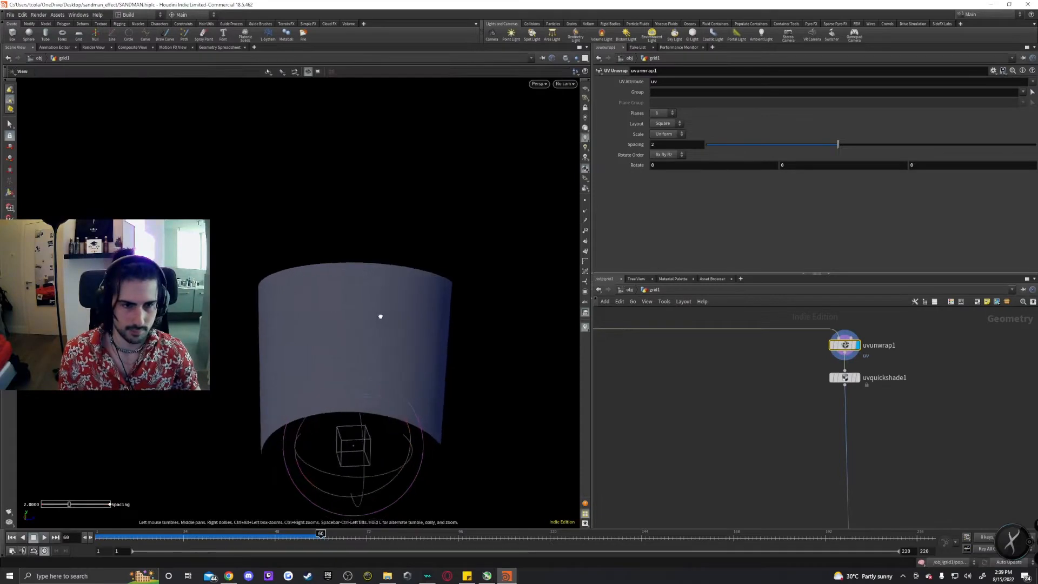
right_click_drag(380, 316, 433, 281, "alt")
left_click(539, 85)
mouse_move(545, 101)
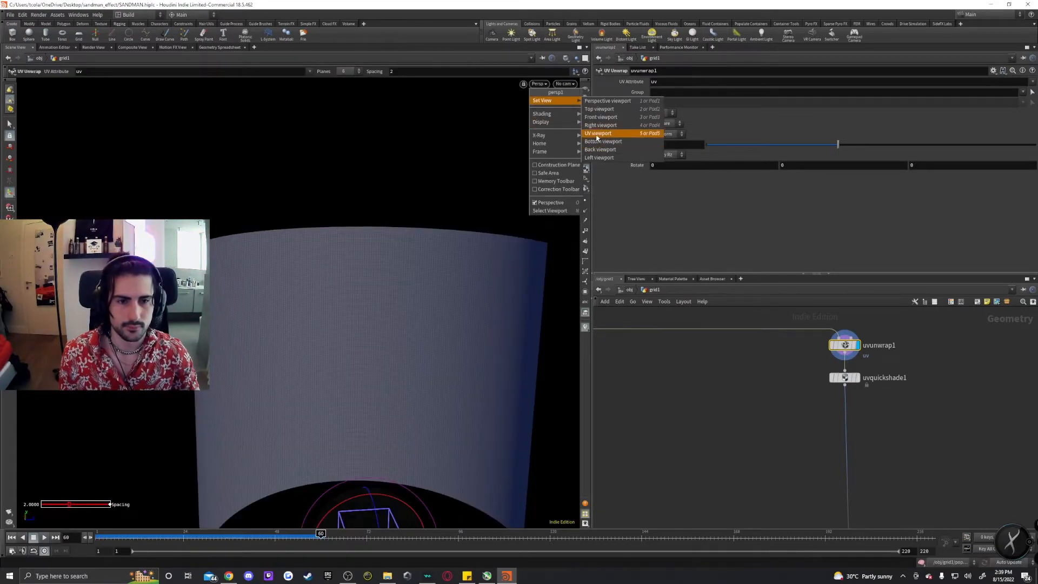
left_click(600, 132)
middle_click_drag(453, 234, 406, 352, "alt")
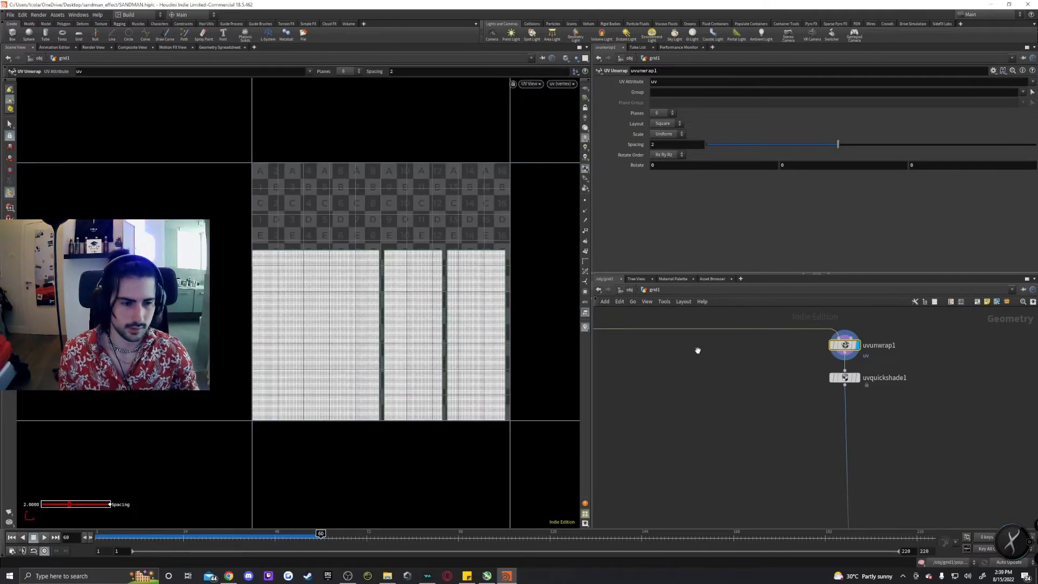
Compare the UV layouts of blast1, uvunwrap1 and uvquickshade1 in the UV viewport.
middle_click_drag(696, 350, 918, 404)
scroll(660, 362, "down", 5)
middle_click_drag(660, 362, 798, 363, "alt")
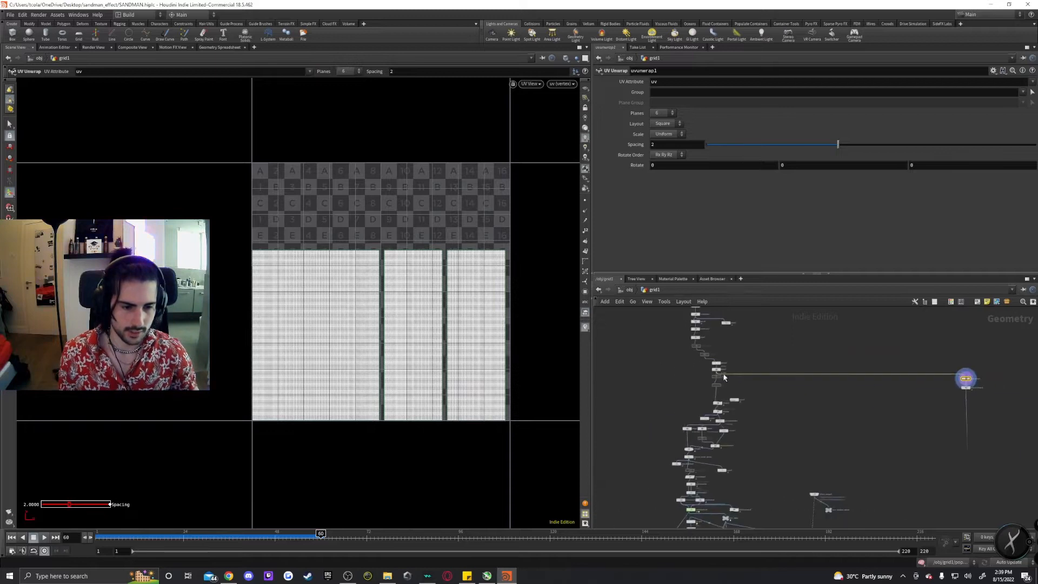
scroll(721, 372, "up", 5)
left_click(708, 352)
left_click(697, 357)
scroll(460, 290, "down", 3)
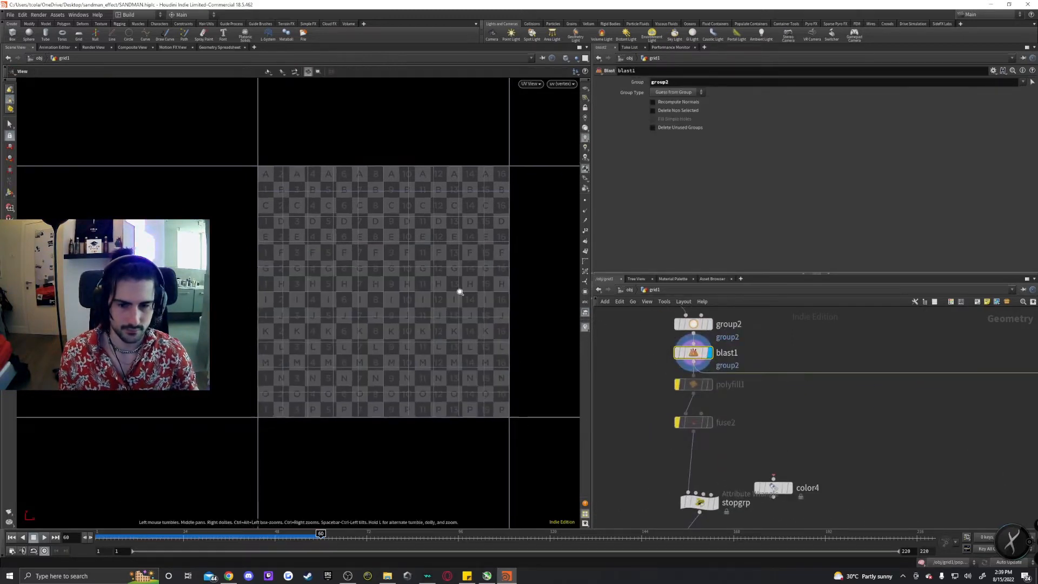
middle_click_drag(913, 349, 725, 360, "alt")
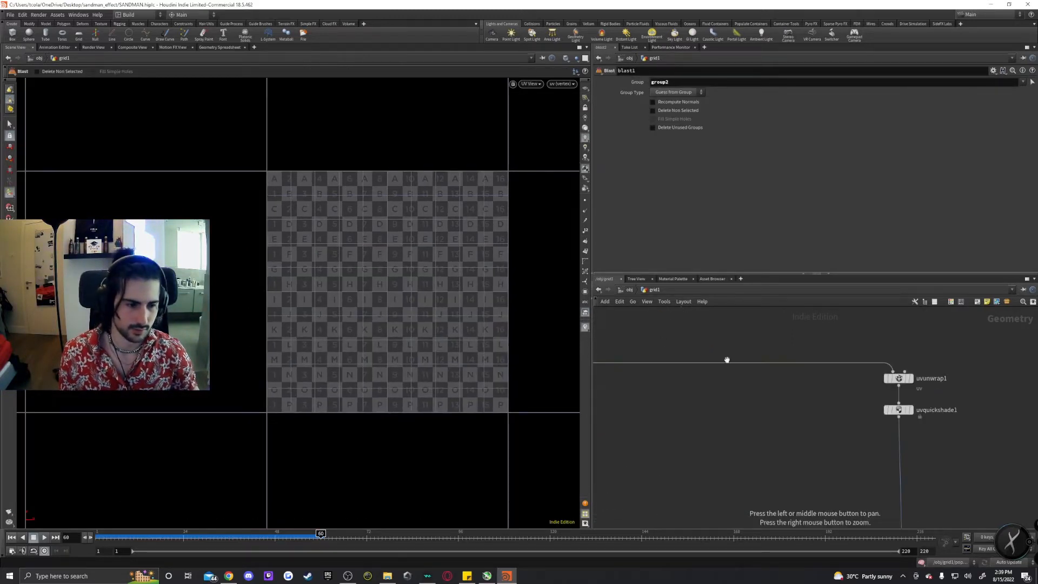
left_click(913, 365)
middle_click_drag(924, 435, 839, 391, "alt")
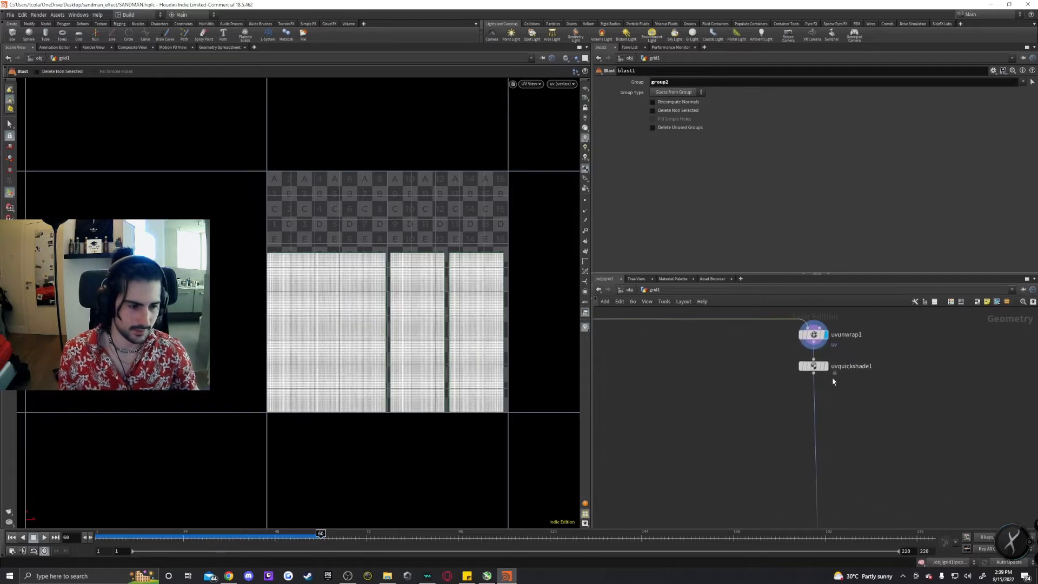
left_click(822, 368)
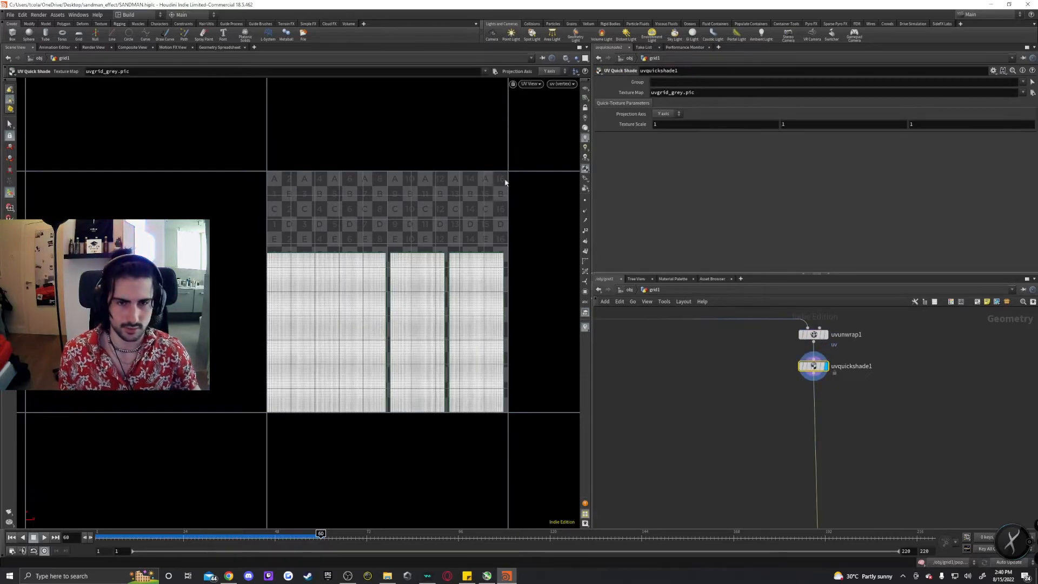
Return to the 3D perspective viewport and compare the uvunwrap1 and uvquickshade1 results on the cylinder.
left_click(531, 83)
left_click(605, 100)
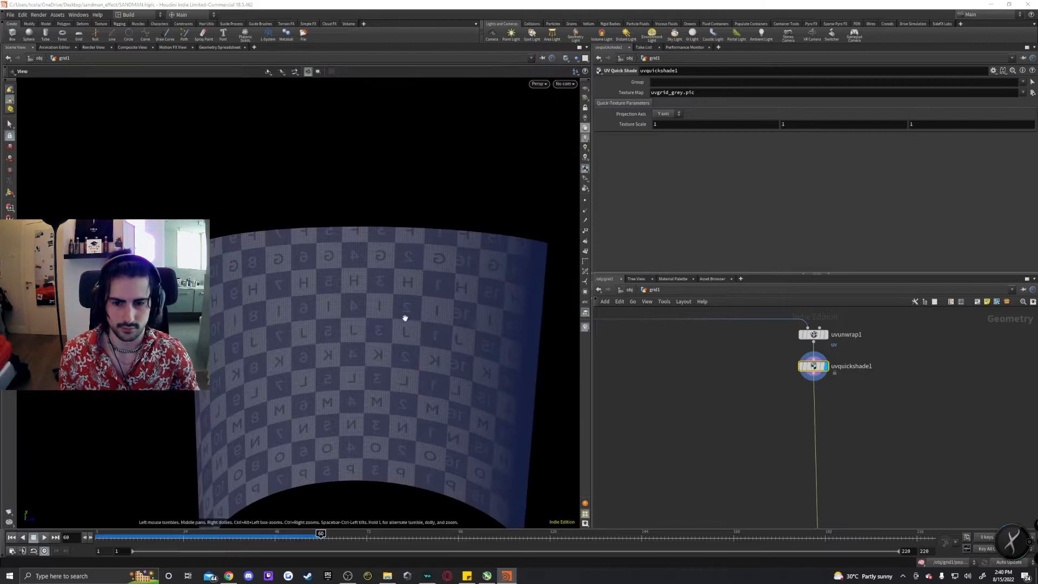
left_click_drag(405, 317, 415, 295, "alt")
left_click(826, 335)
left_click(825, 366)
Navigate up the network and display the stopgrp Attribute Wrangle to inspect the cylinder.
scroll(702, 424, "down", 8)
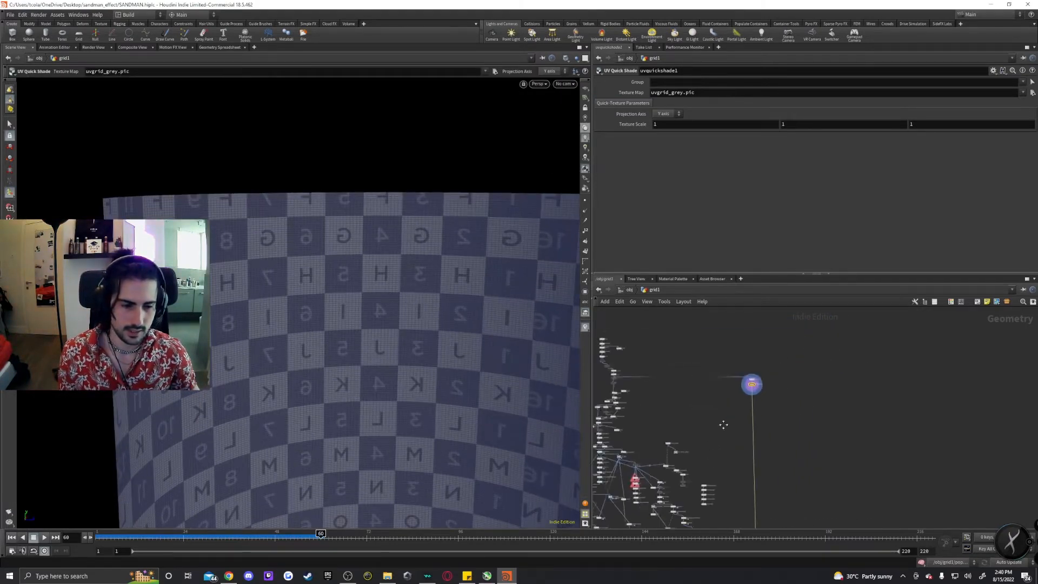
middle_click_drag(722, 424, 738, 315)
scroll(776, 447, "up", 6)
scroll(840, 442, "down", 5)
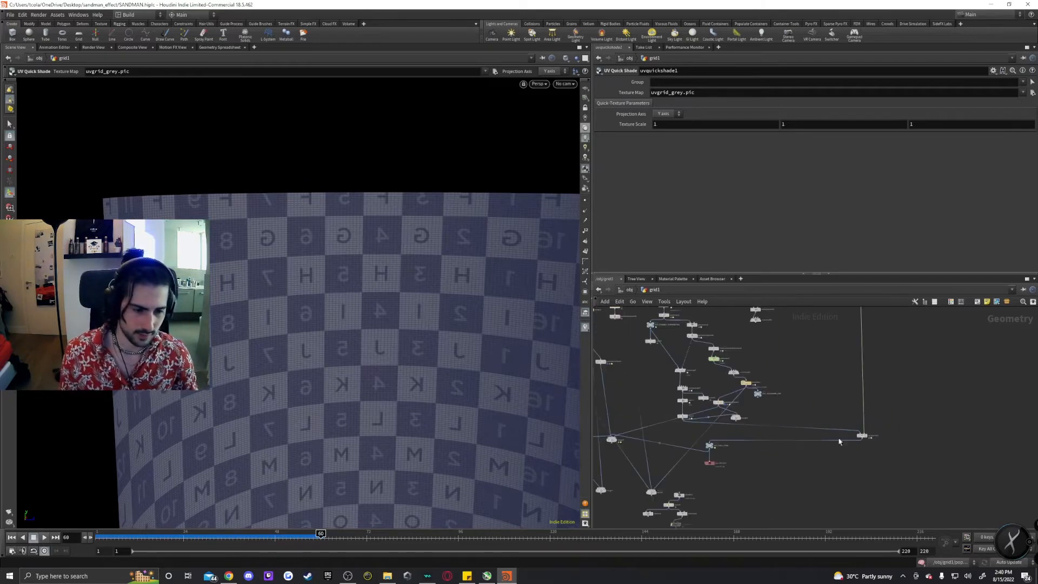
middle_click_drag(773, 384, 850, 521)
middle_click_drag(824, 394, 841, 524)
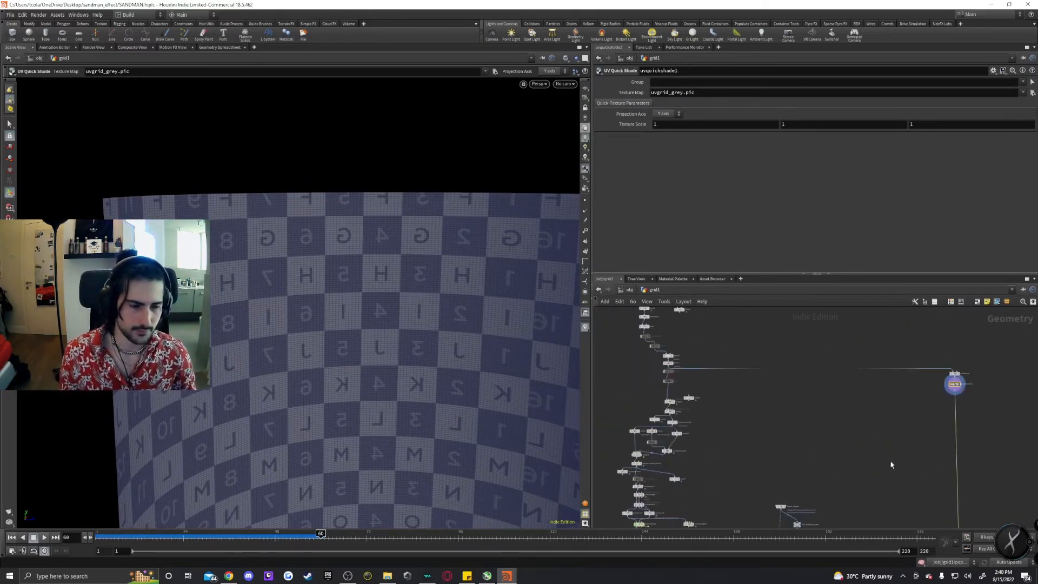
middle_click_drag(892, 465, 828, 442)
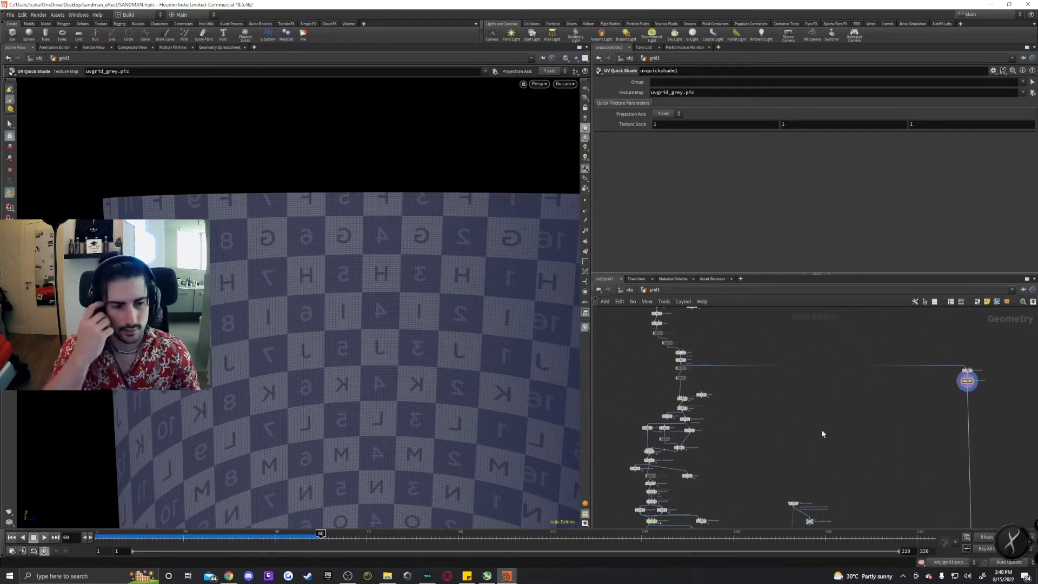
scroll(824, 428, "up", 6)
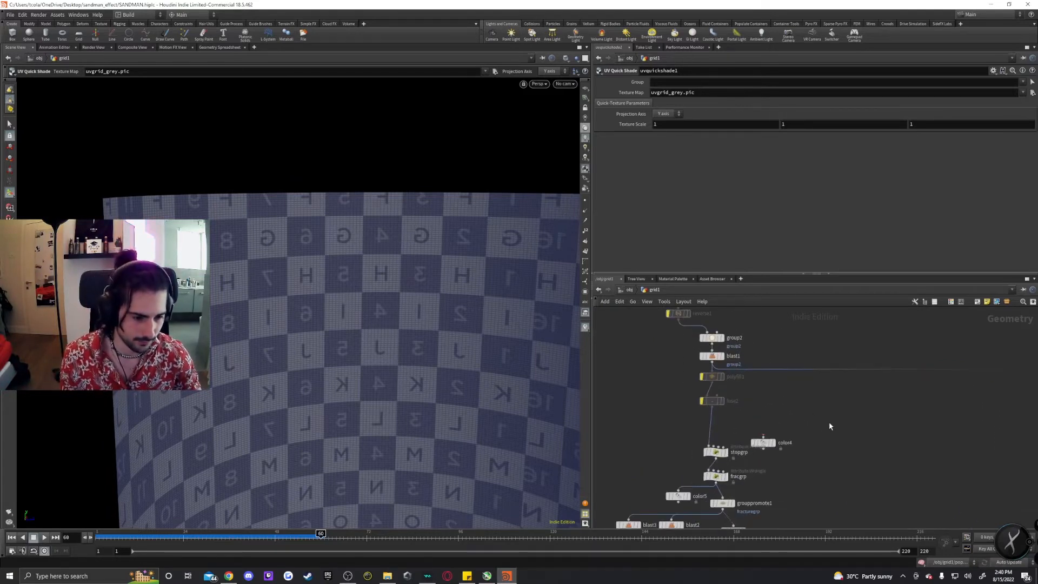
middle_click_drag(765, 404, 778, 375)
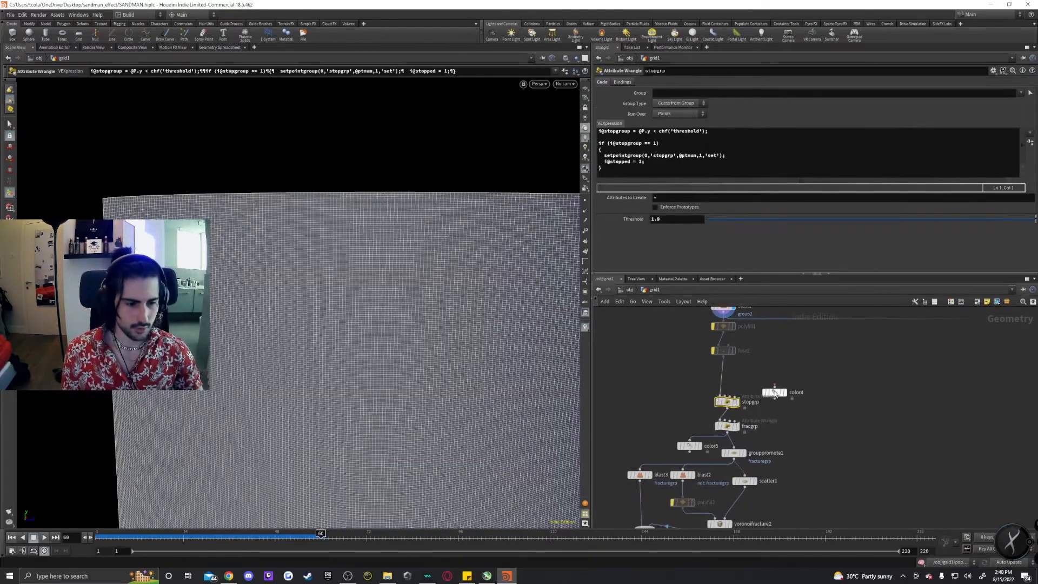
left_click_drag(775, 392, 835, 391)
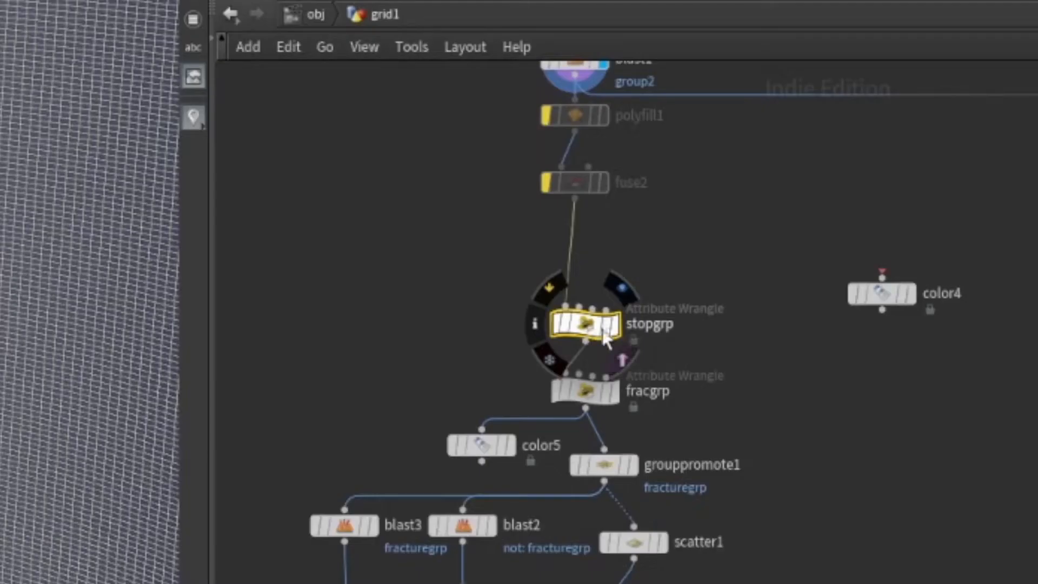
left_click(737, 401)
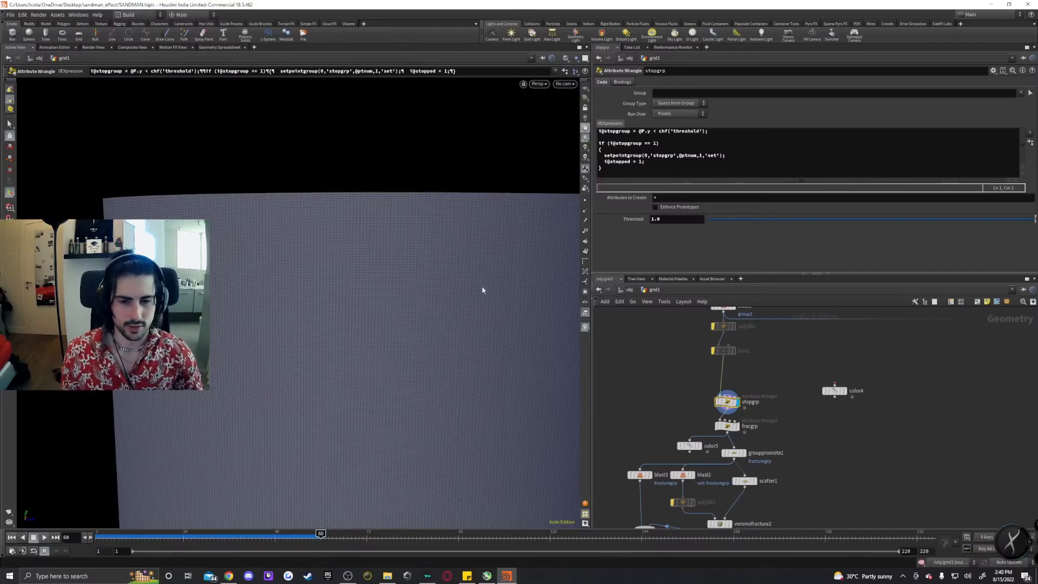
left_click_drag(482, 291, 503, 321, "alt")
right_click_drag(503, 322, 574, 357, "alt")
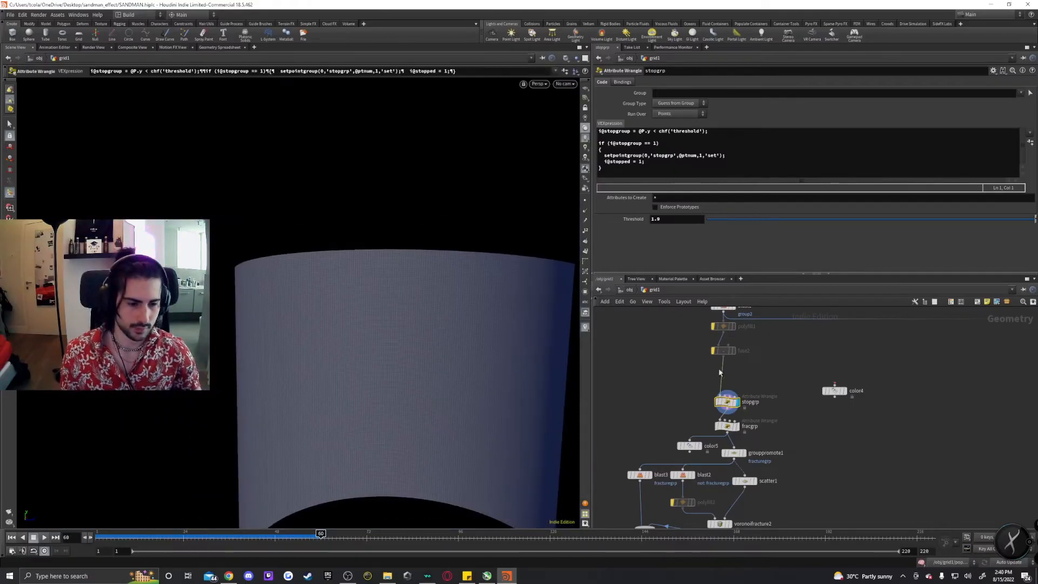
Display the color5 and color4 nodes to view the fracture and stop group regions on the cylinder.
left_click(700, 445)
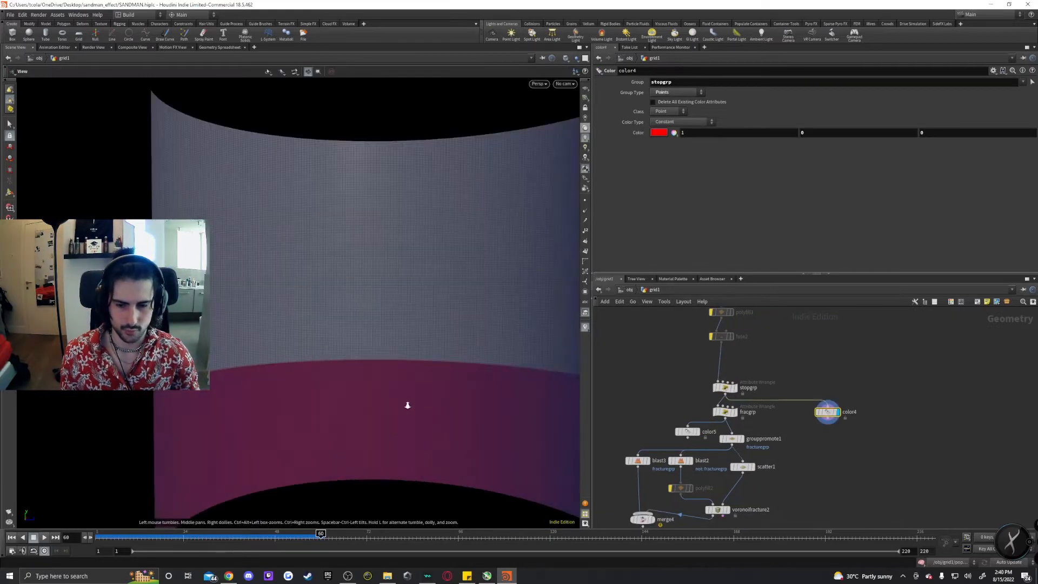
right_click_drag(405, 405, 380, 383)
left_click_drag(380, 382, 385, 401)
key("Return")
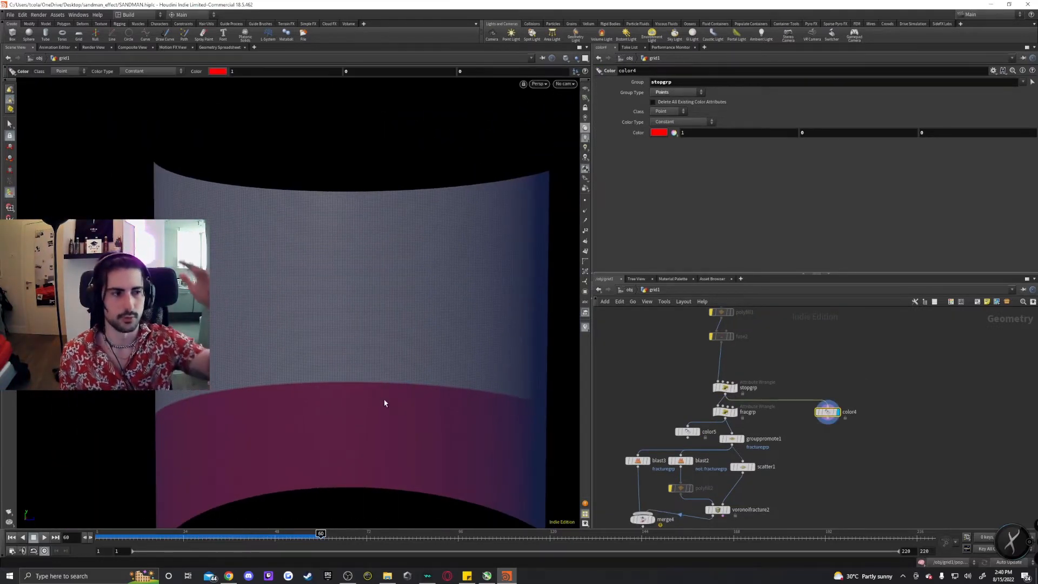
key("Escape")
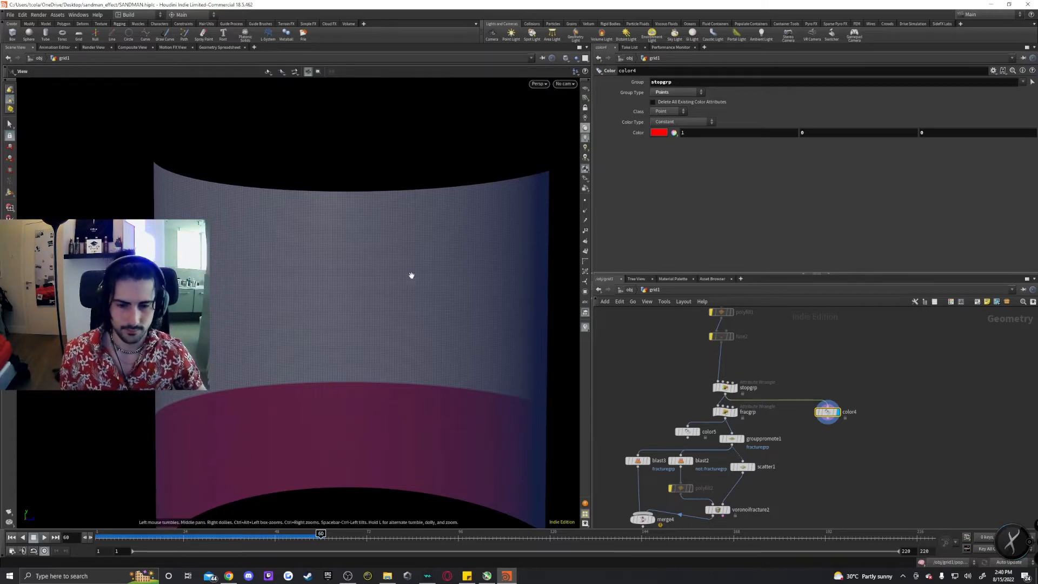
Open the stopgrp VEXpression in a floating expression editor window and resize it.
left_click(724, 387)
left_click(667, 171)
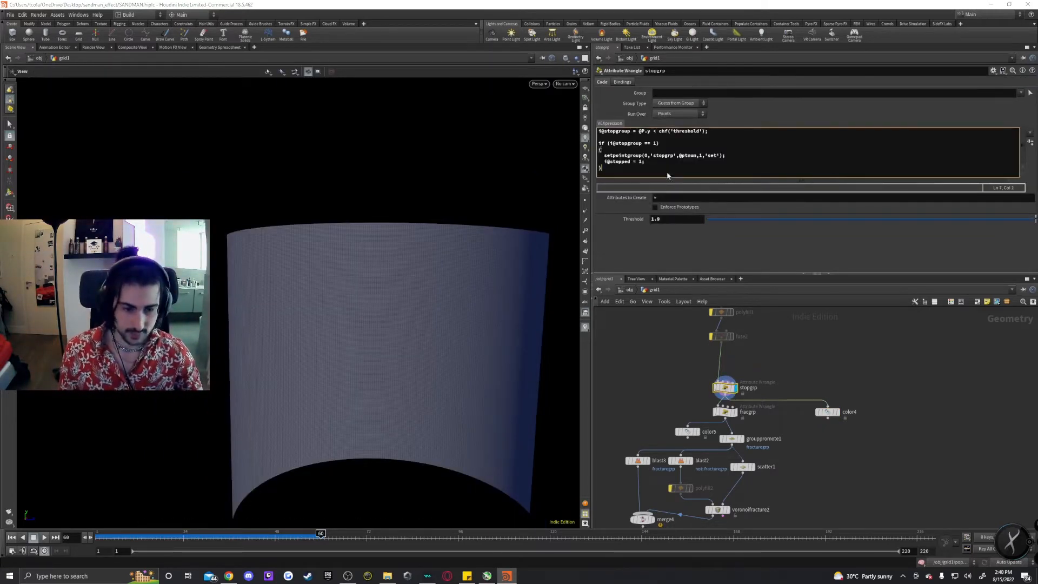
key("alt+e")
left_click_drag(601, 93, 203, 24)
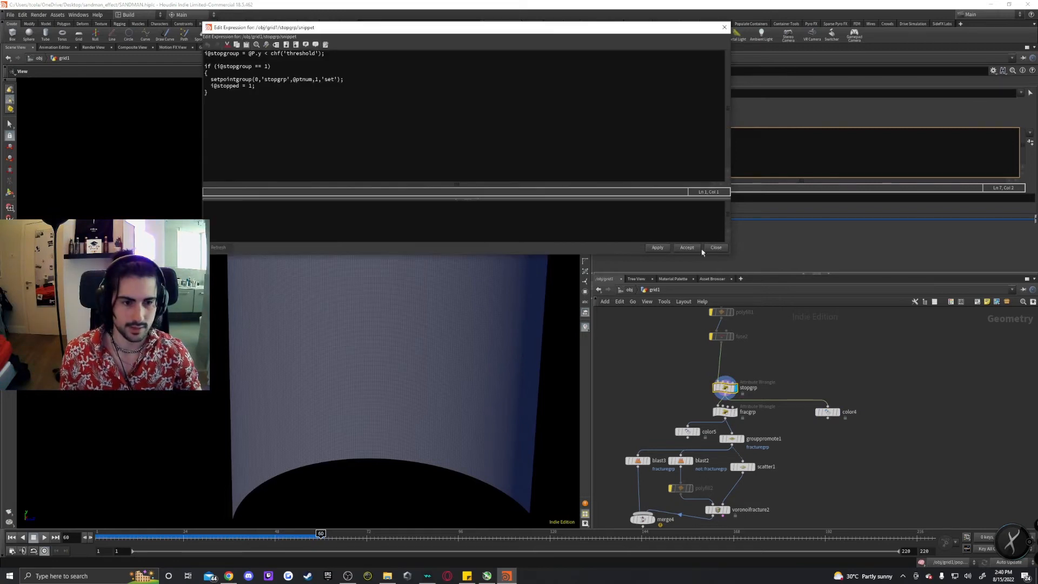
left_click_drag(731, 255, 835, 376)
left_click_drag(209, 27, 307, 138)
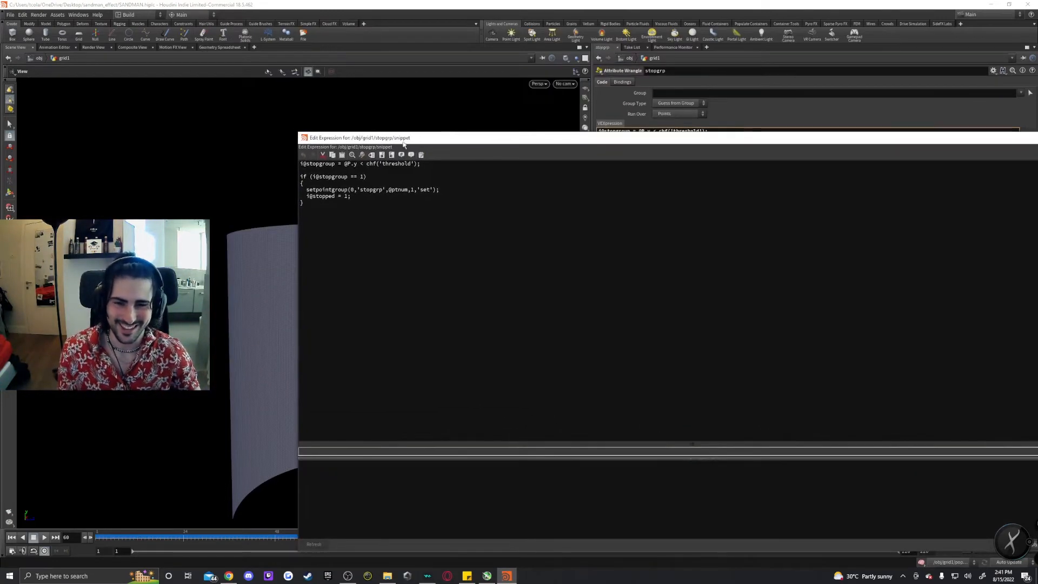
left_click_drag(1004, 144, 797, 142)
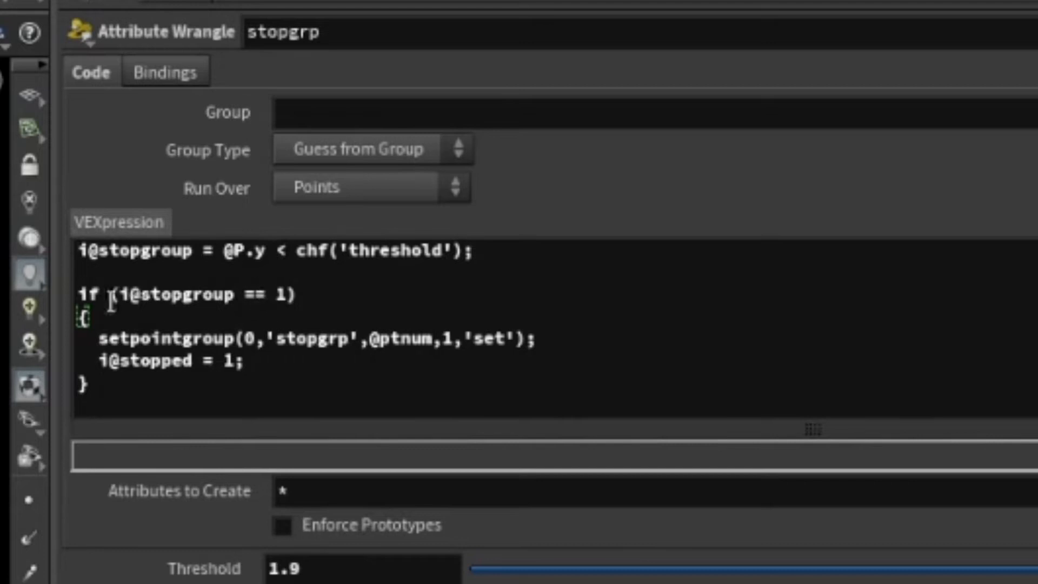
Examine the stopgrp VEX code's threshold test and setpointgroup call.
left_click(88, 318)
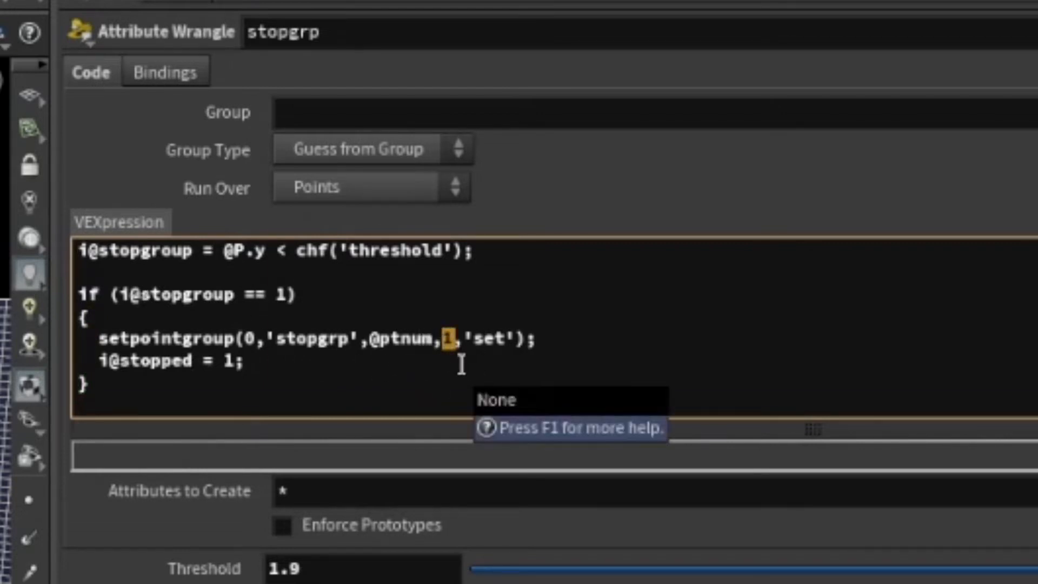
left_click(485, 339)
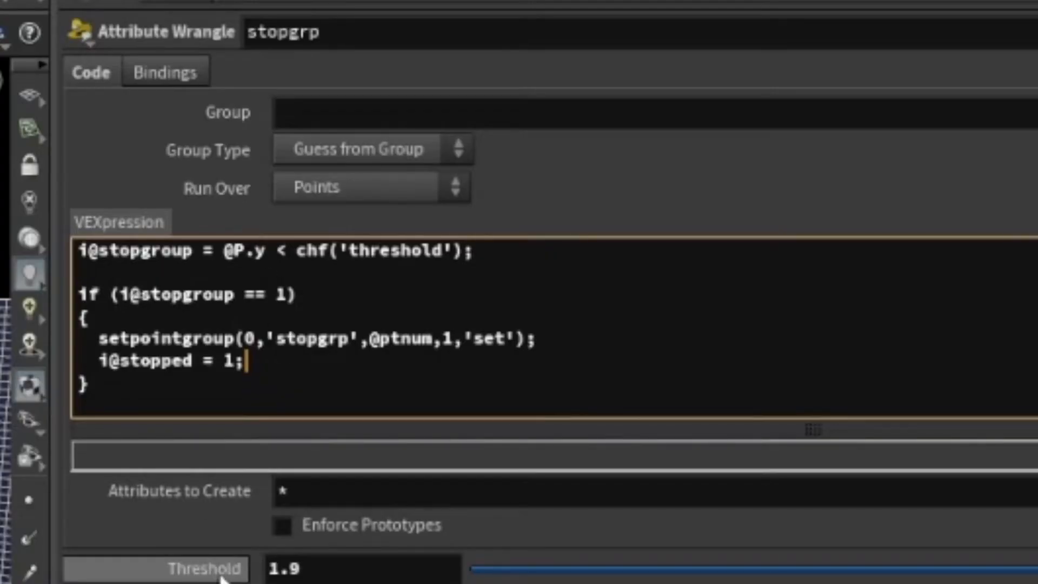
left_click_drag(79, 250, 222, 268)
left_click(278, 294)
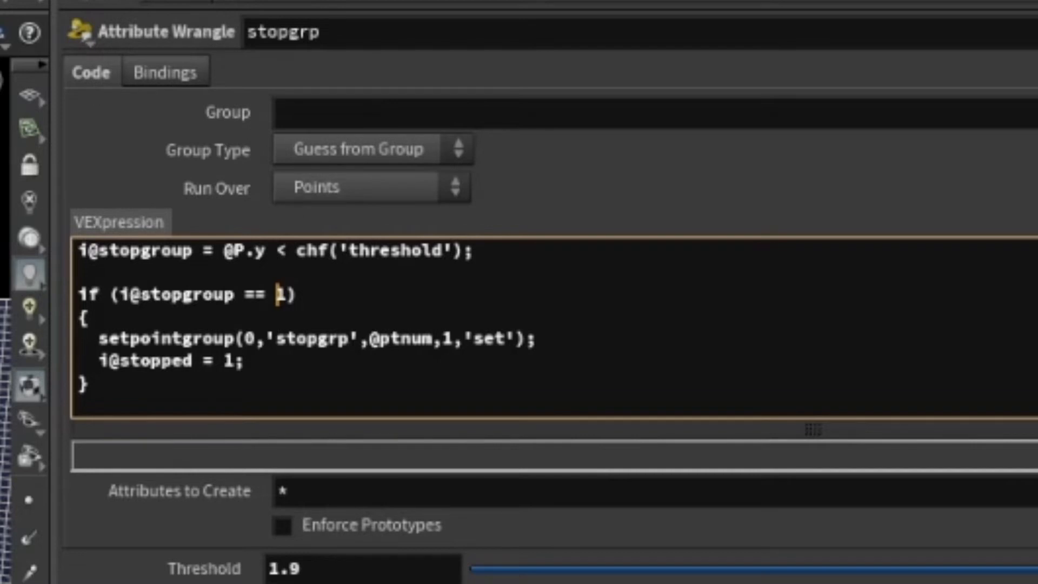
key("ctrl+Return")
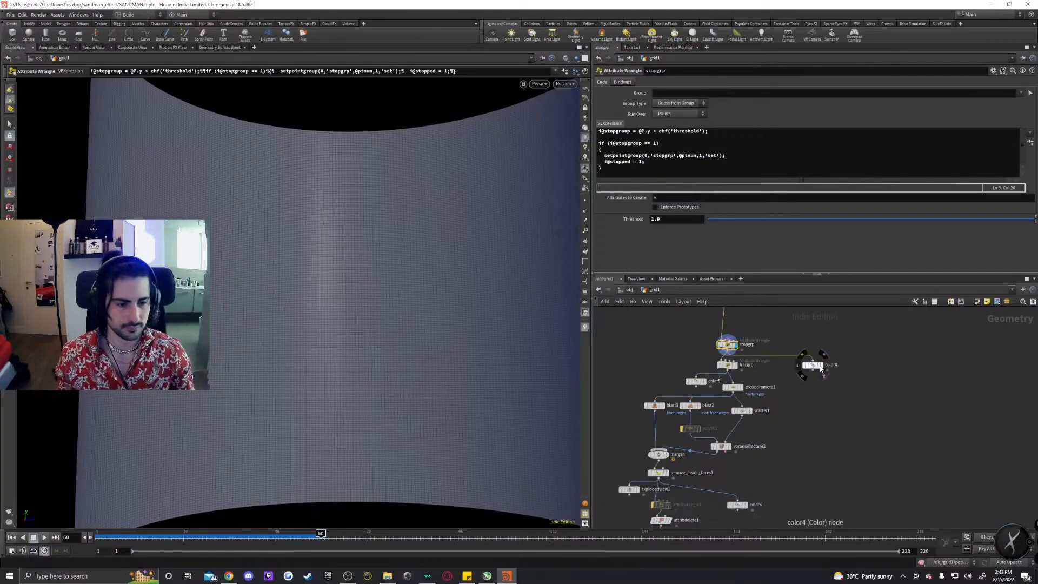
Switch the display between the fracgrp, color4 and color5 nodes to compare the stop and fracture groups.
left_click(821, 365)
left_click(813, 366)
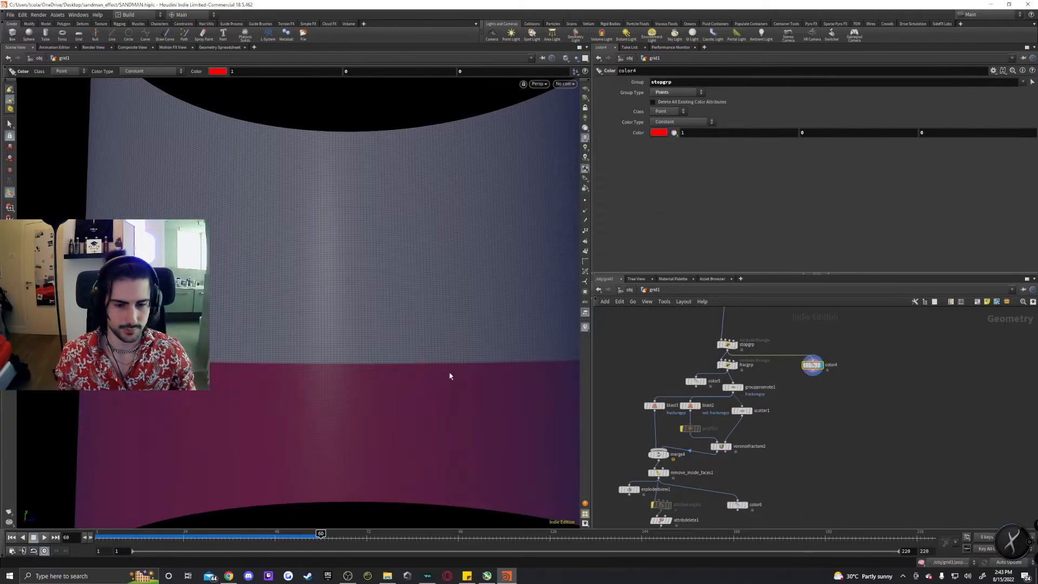
left_click(727, 365)
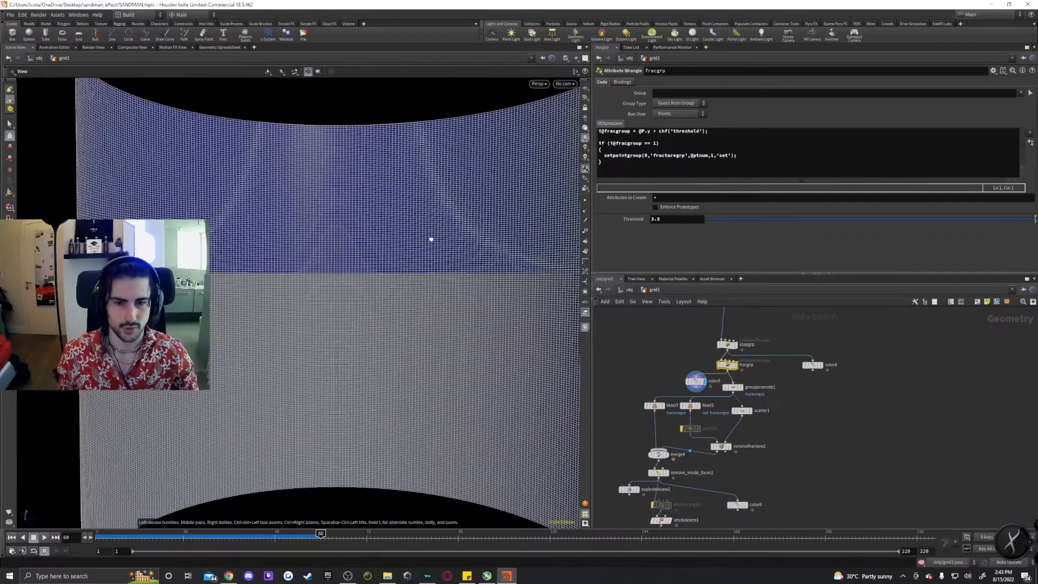
left_click(817, 367)
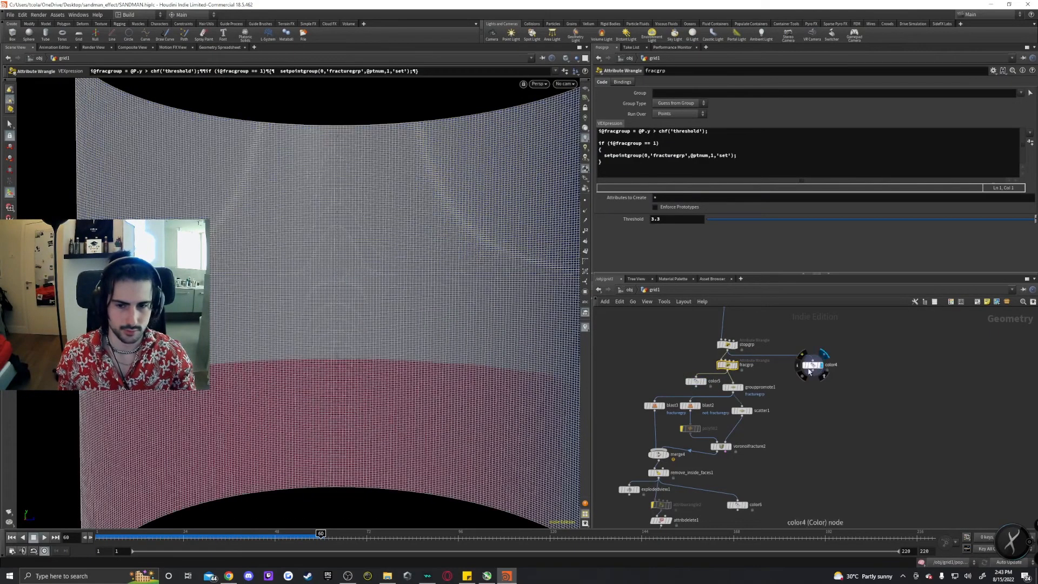
left_click(705, 381)
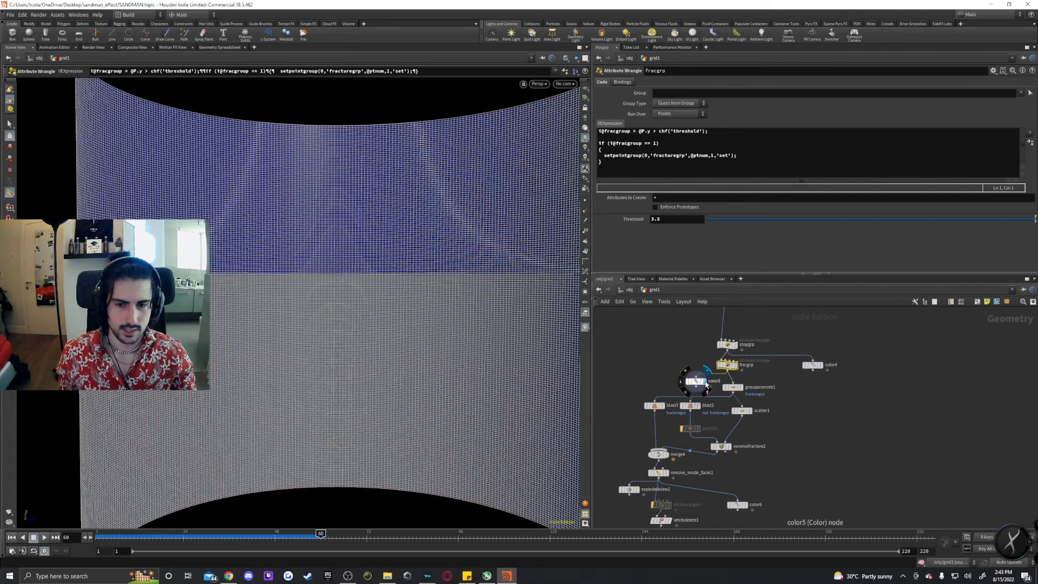
left_click(817, 365)
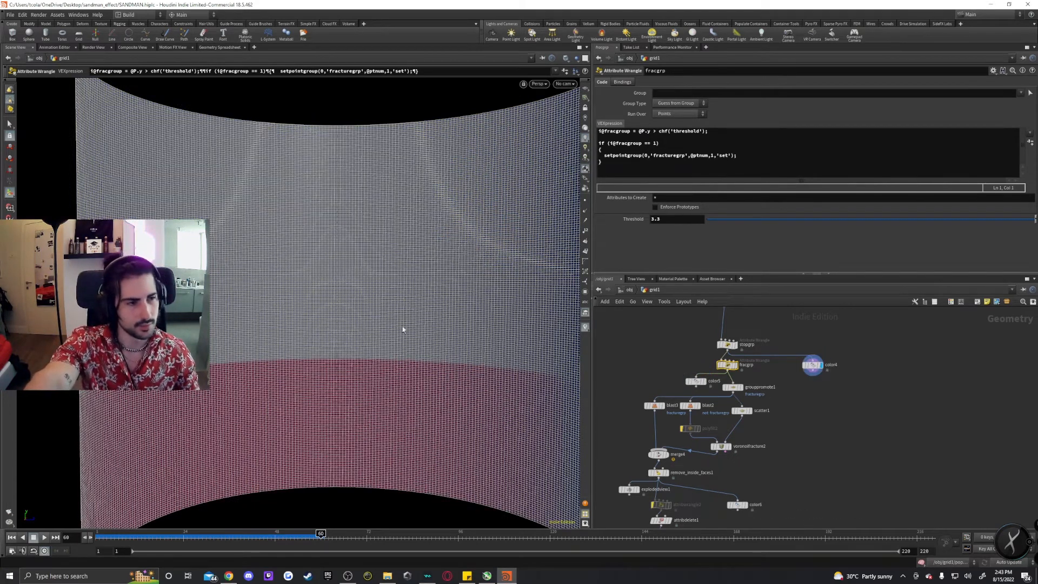
left_click(705, 383)
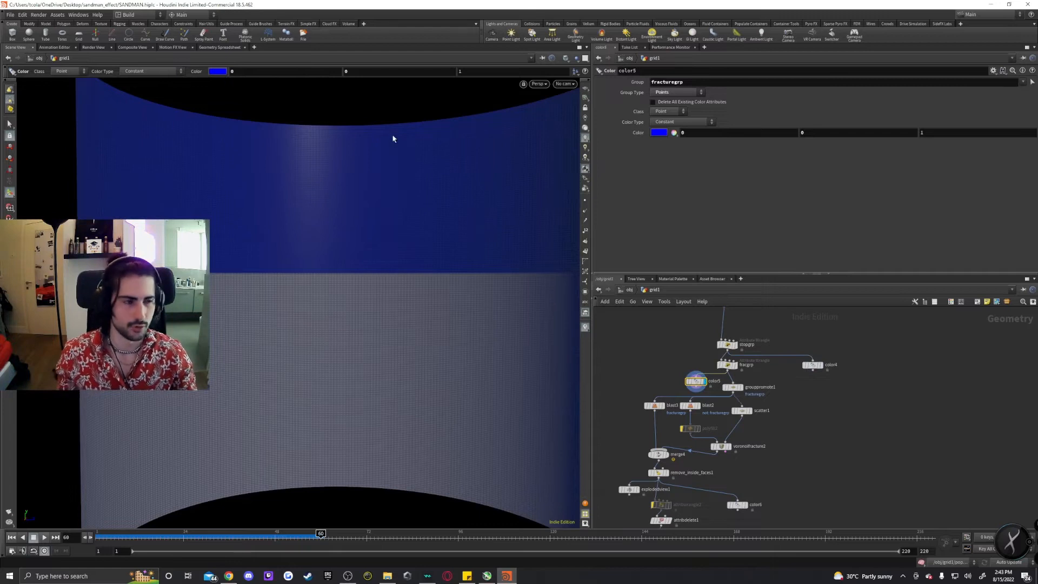
Inspect the scatter1, blast2 and voronoifracture2 node parameters.
left_click(733, 388)
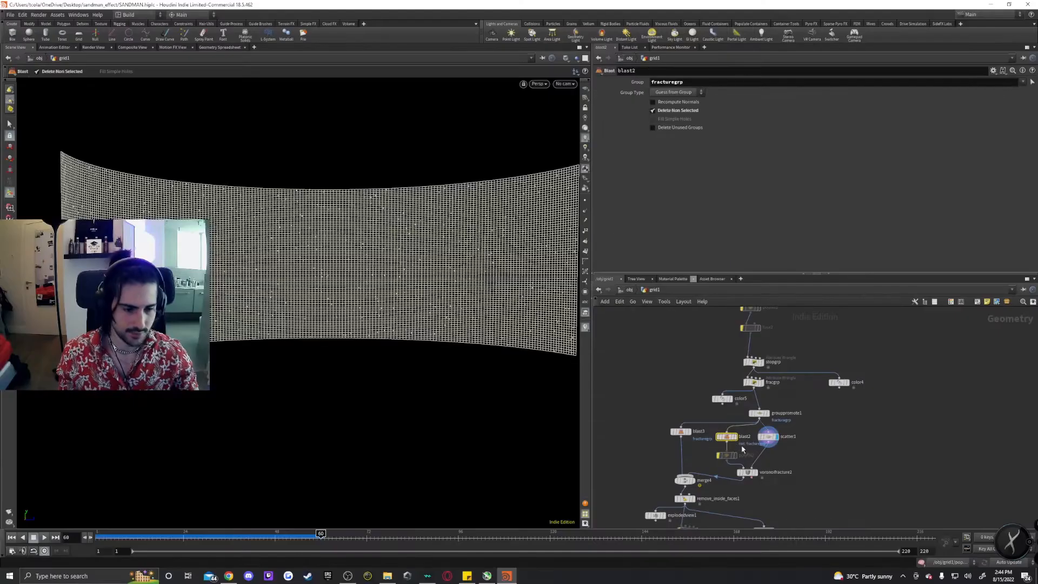
left_click(724, 436)
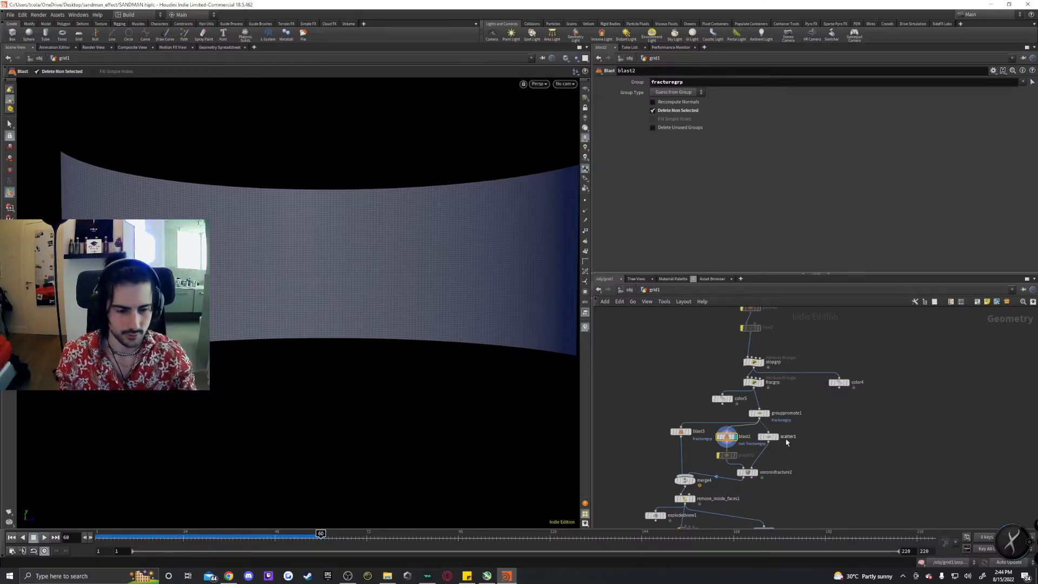
mouse_move(749, 478)
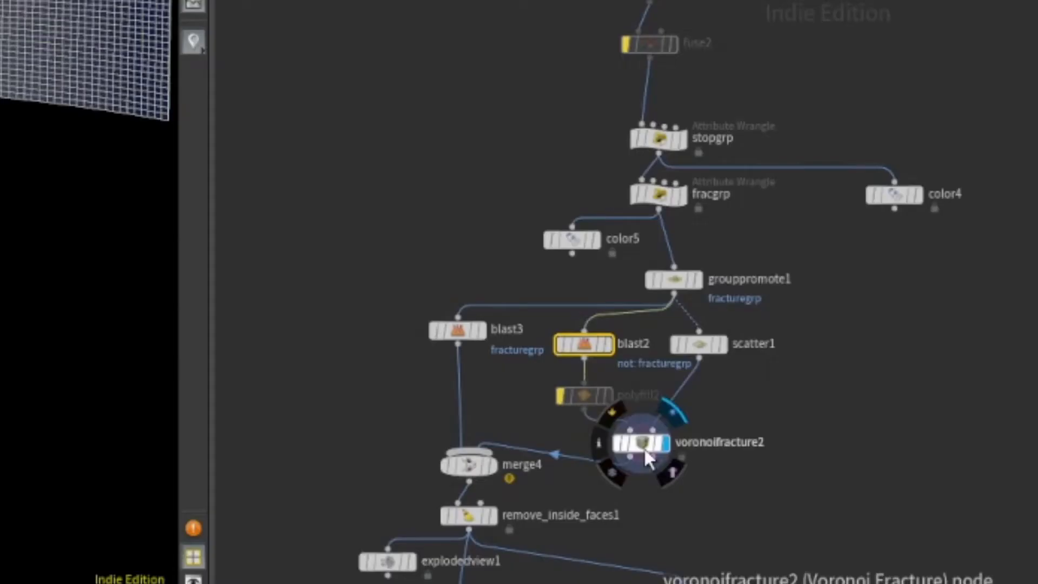
left_click(748, 473)
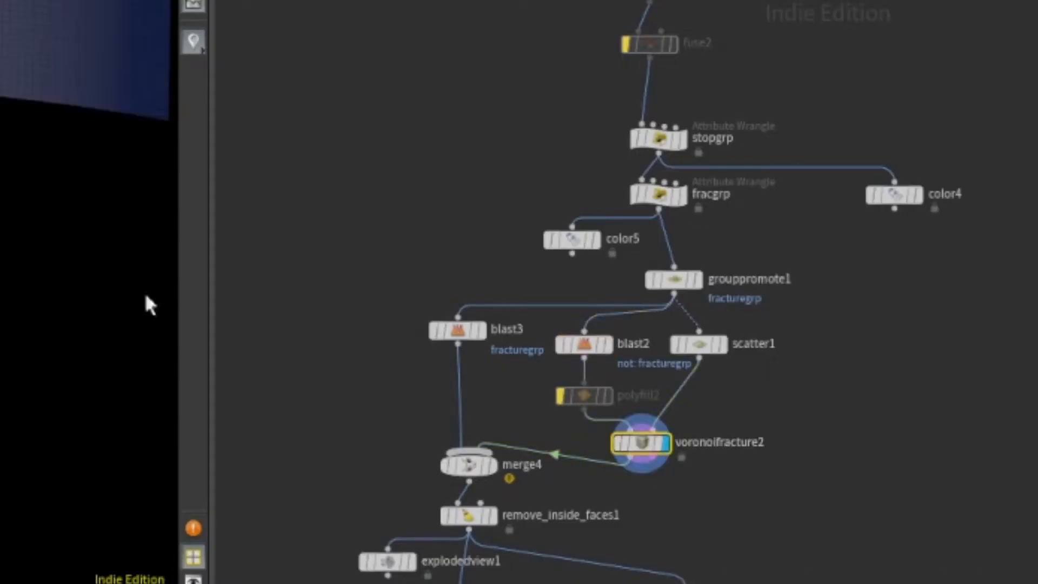
Enable and disable Create Interior Surfaces on voronoifracture2 while viewing the fractured cylinder.
left_click_drag(363, 243, 361, 301, "alt")
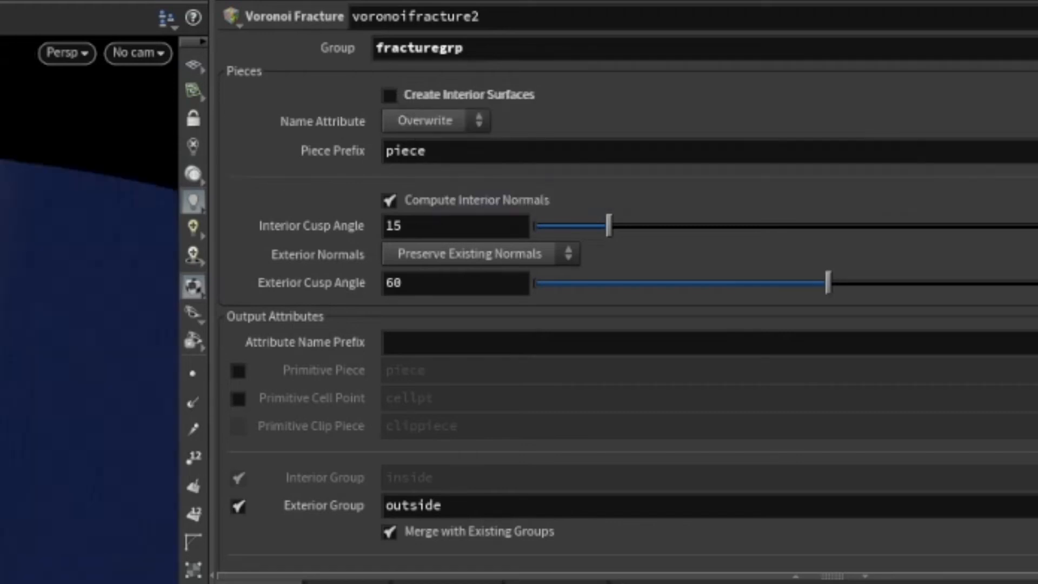
left_click(389, 95)
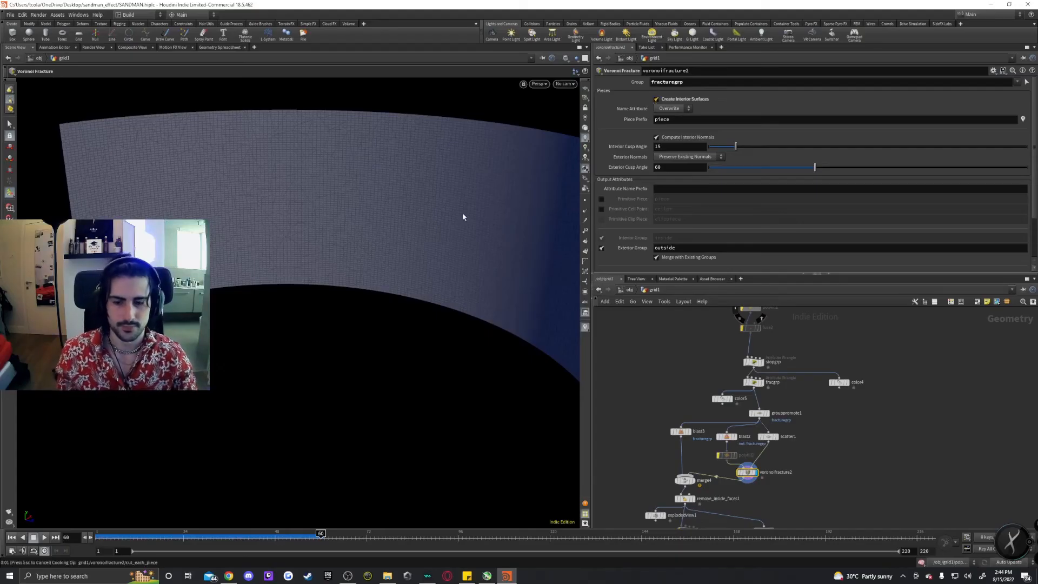
middle_click_drag(456, 213, 350, 270, "alt")
left_click_drag(350, 270, 298, 226, "alt")
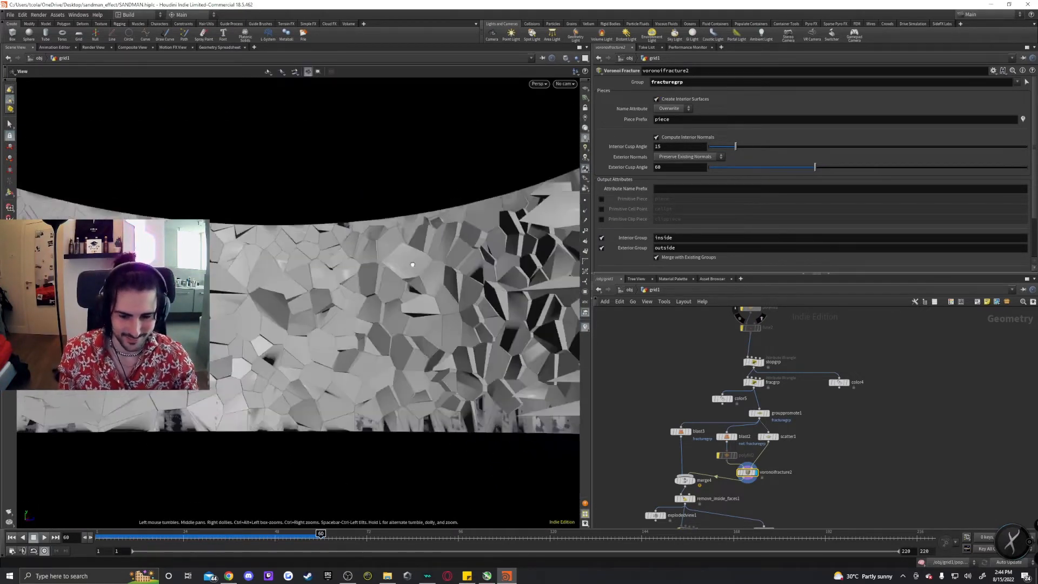
left_click(656, 98)
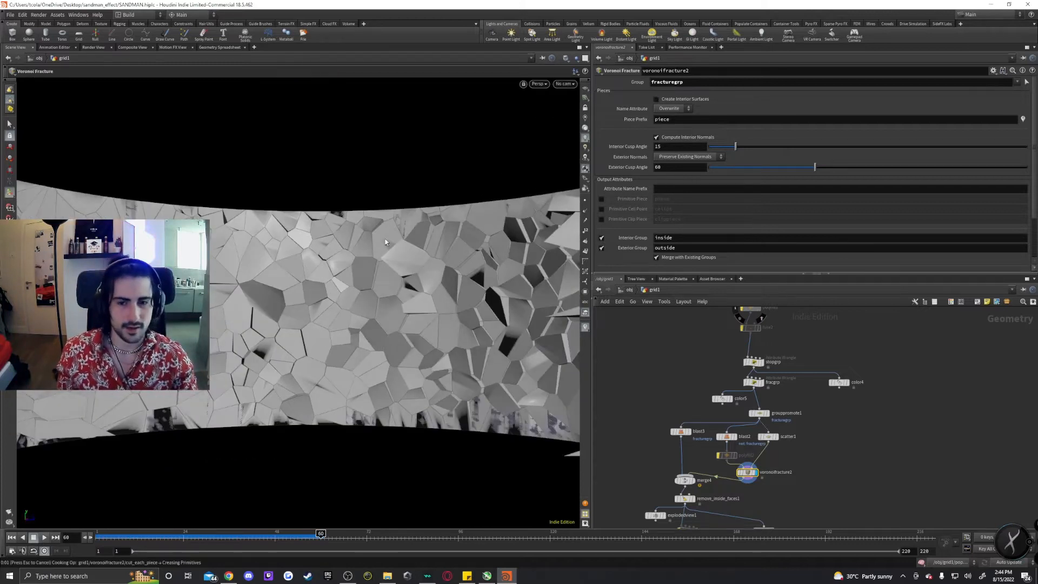
left_click_drag(380, 241, 407, 306, "alt")
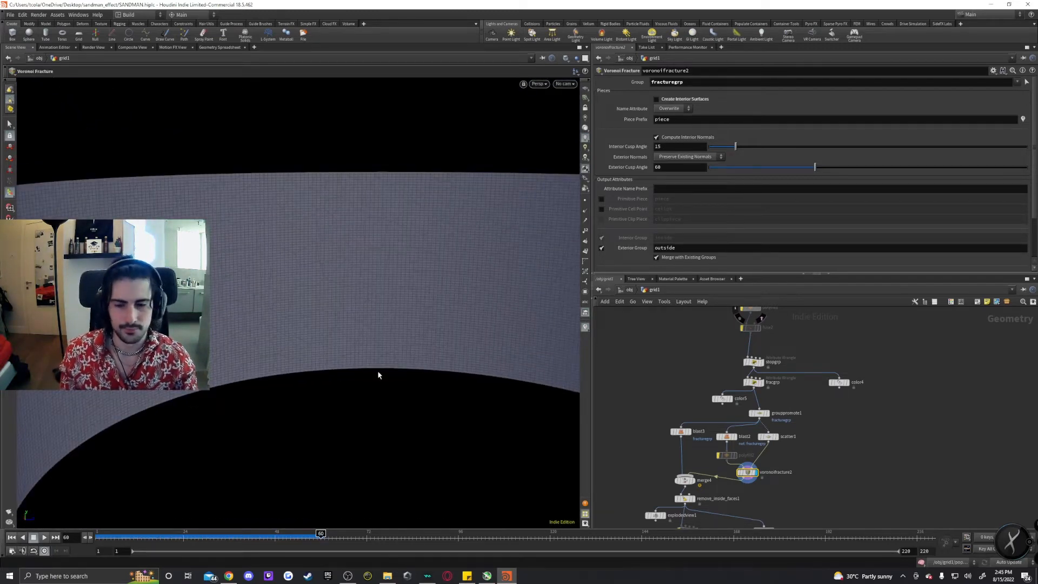
Orbit around the fractured cylinder and inspect the blast3 node that deletes fracturegrp.
left_click_drag(378, 374, 406, 241, "alt")
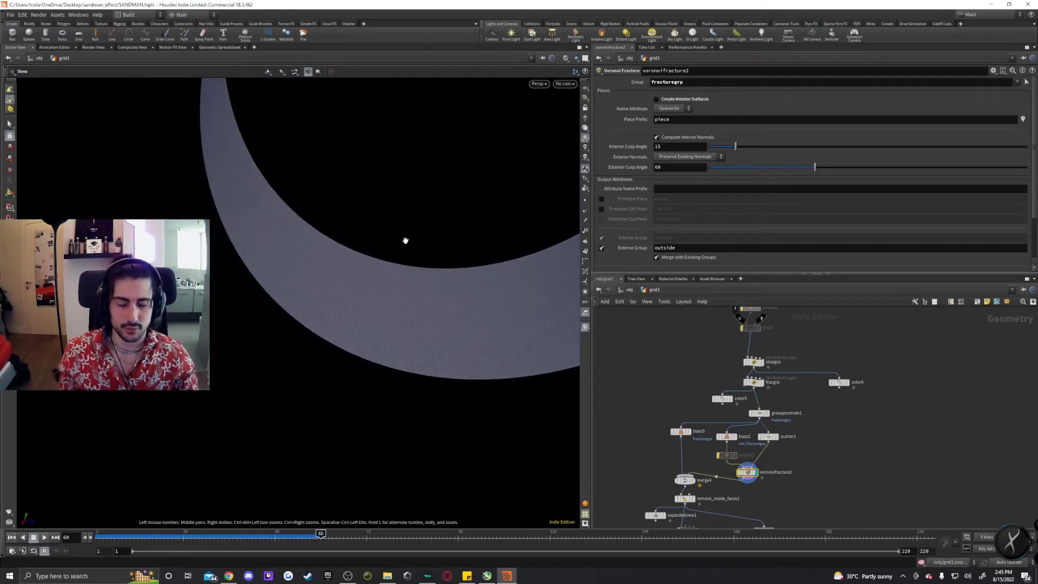
left_click_drag(382, 303, 410, 377, "alt")
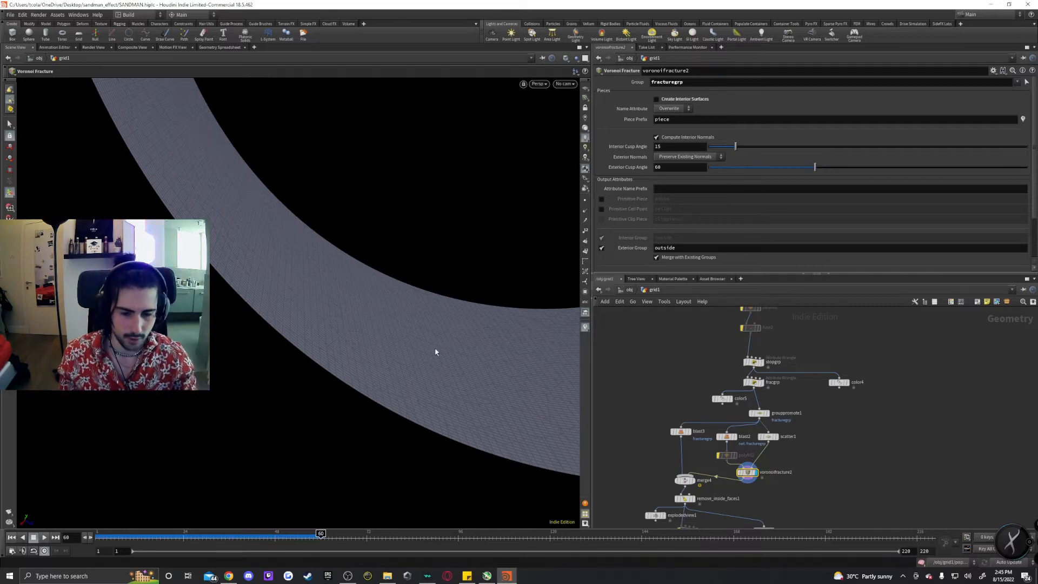
left_click_drag(433, 308, 414, 355, "alt")
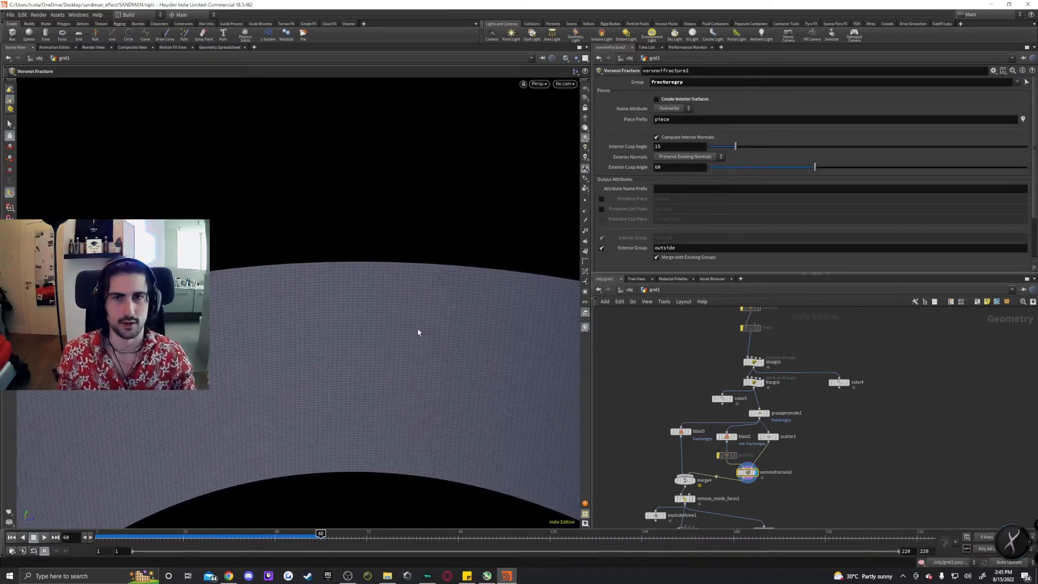
mouse_move(445, 339)
left_mouse_down("alt")
mouse_move(403, 329)
mouse_move(430, 339)
left_mouse_up("alt")
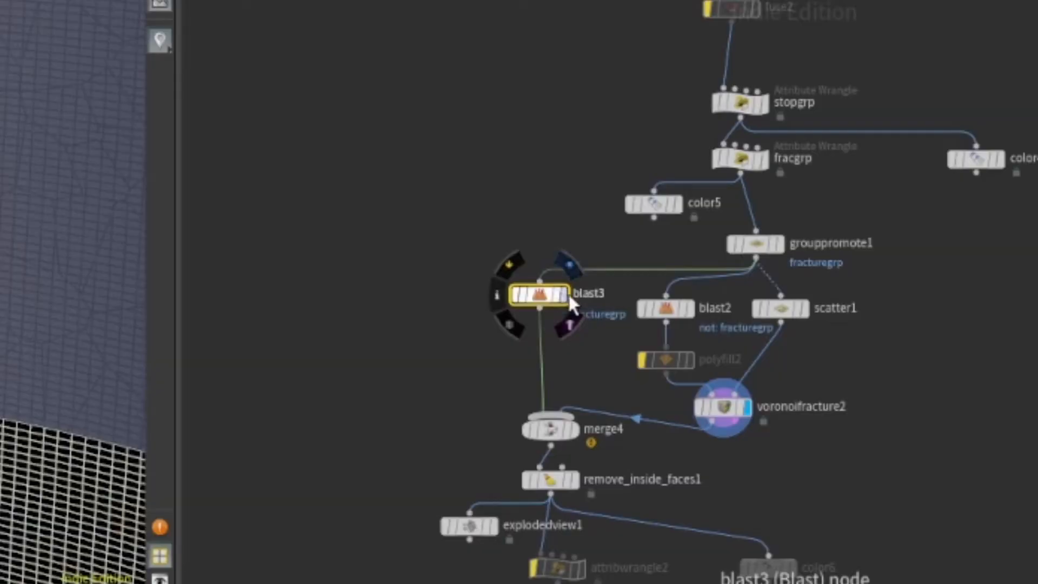
left_click(730, 418)
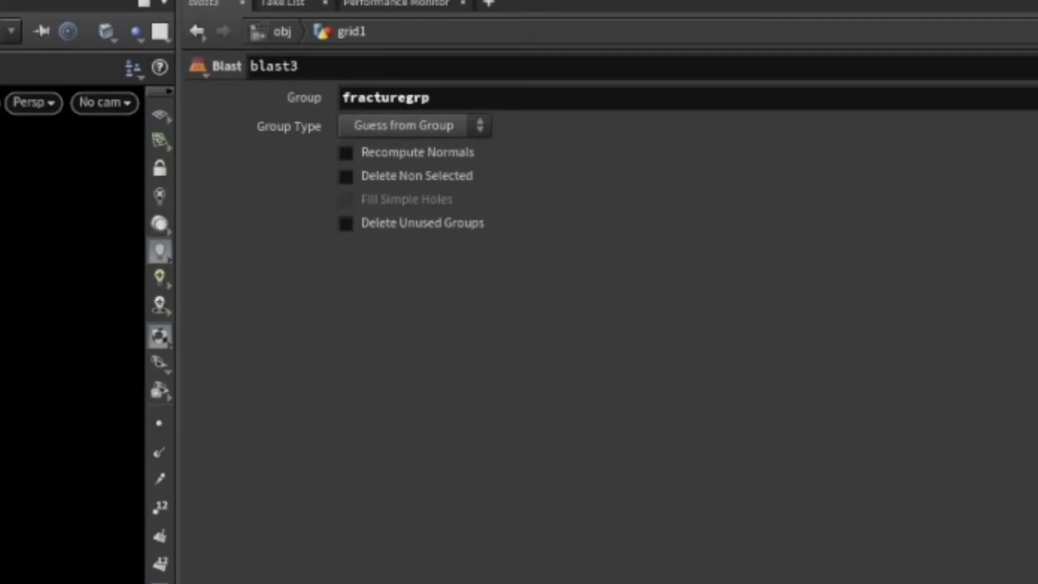
left_click_drag(432, 302, 387, 315, "alt")
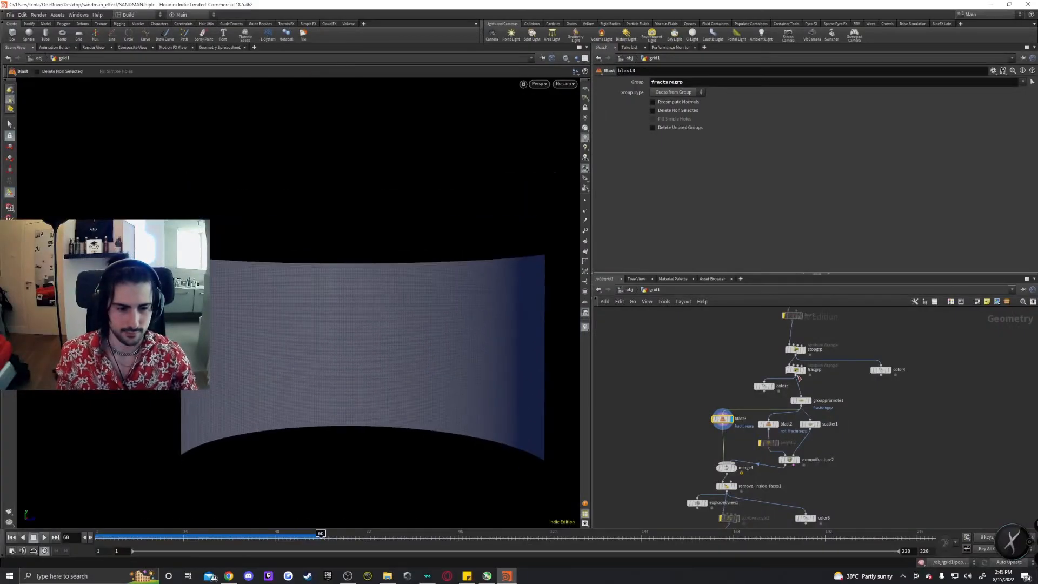
Switch the display through fracgrp, voronoifracture2, merge4 and remove_inside_faces1 to compare the merged fracture result.
left_click(803, 369)
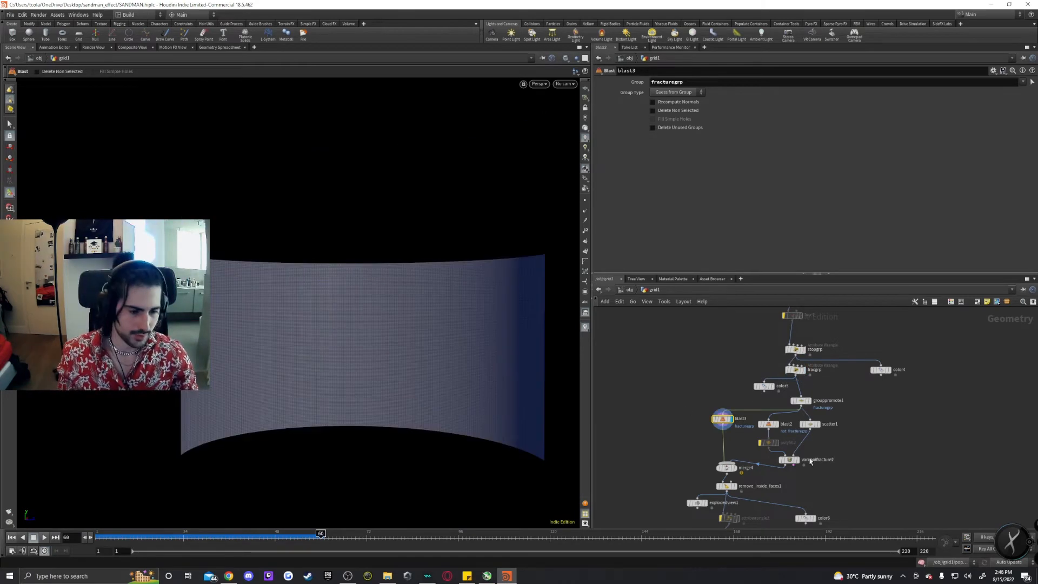
left_click(790, 460)
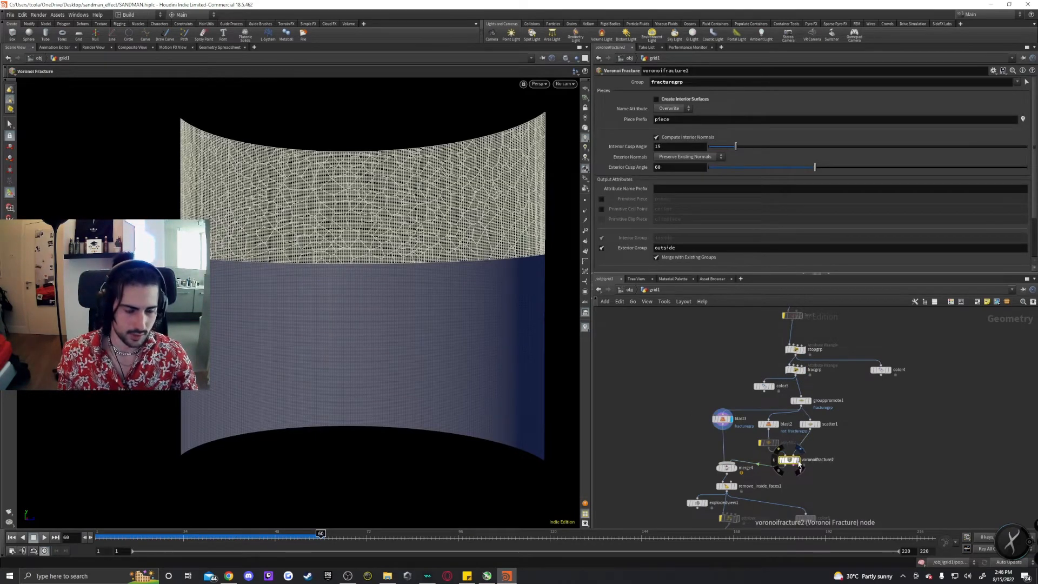
left_click(727, 468)
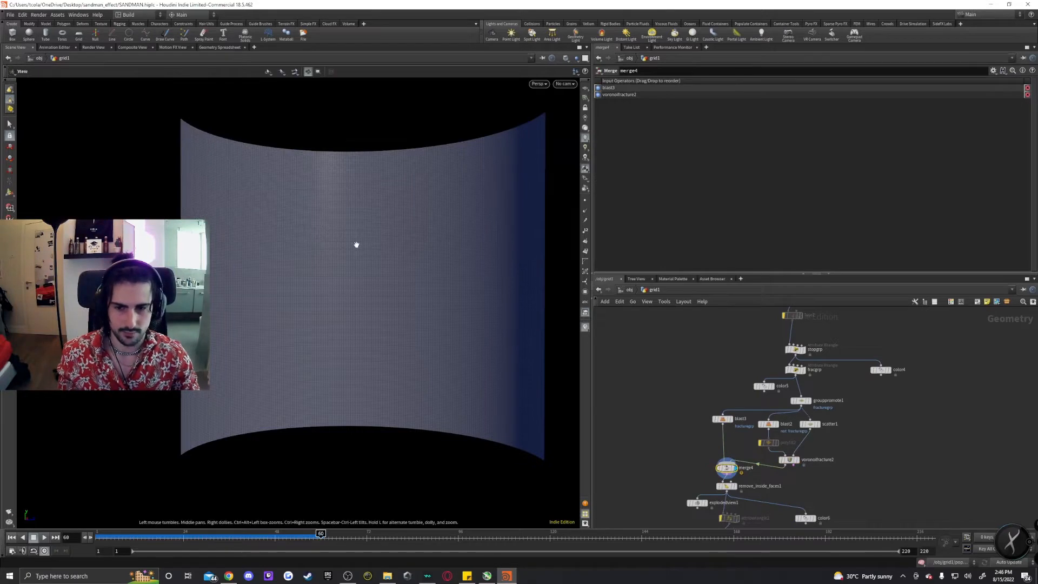
scroll(387, 266, "up", 5)
middle_click_drag(774, 484, 772, 416)
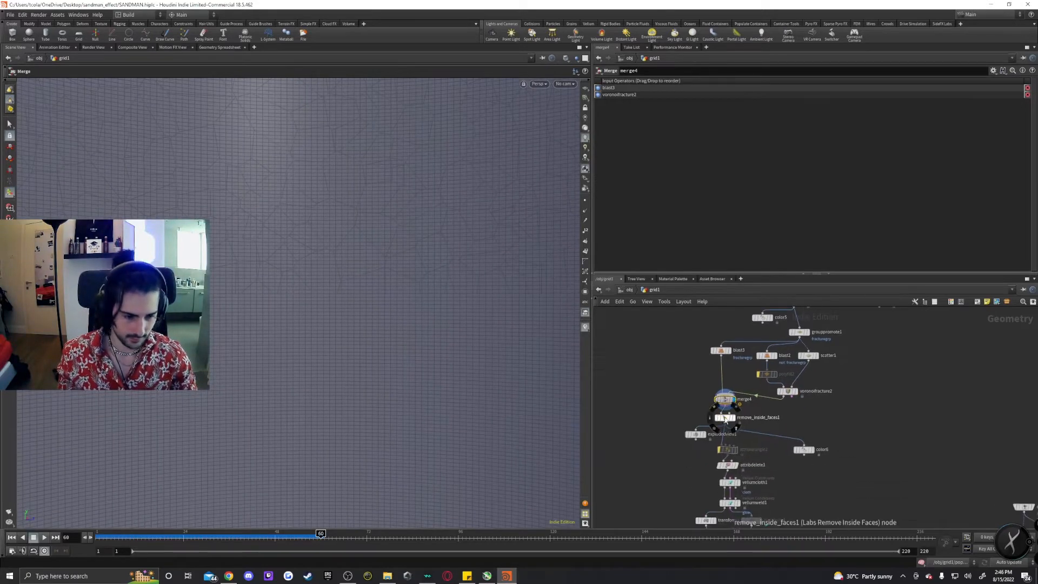
left_click(731, 421)
Examine the vellumcloth1 constraint parameters, including the drag, stretch and bend stiffness settings.
left_click(529, 415)
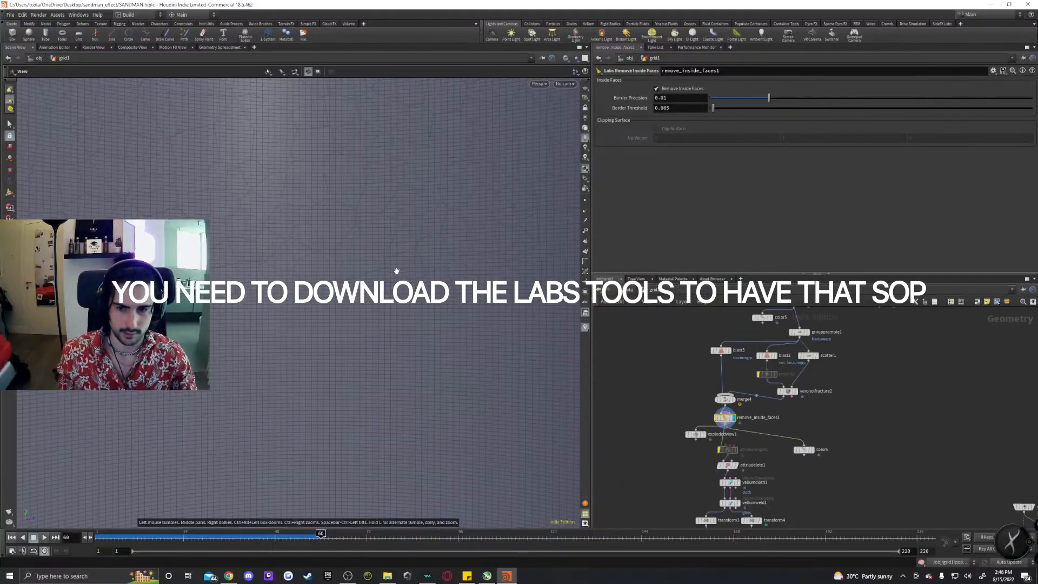
left_click_drag(396, 270, 533, 336)
left_click(730, 483)
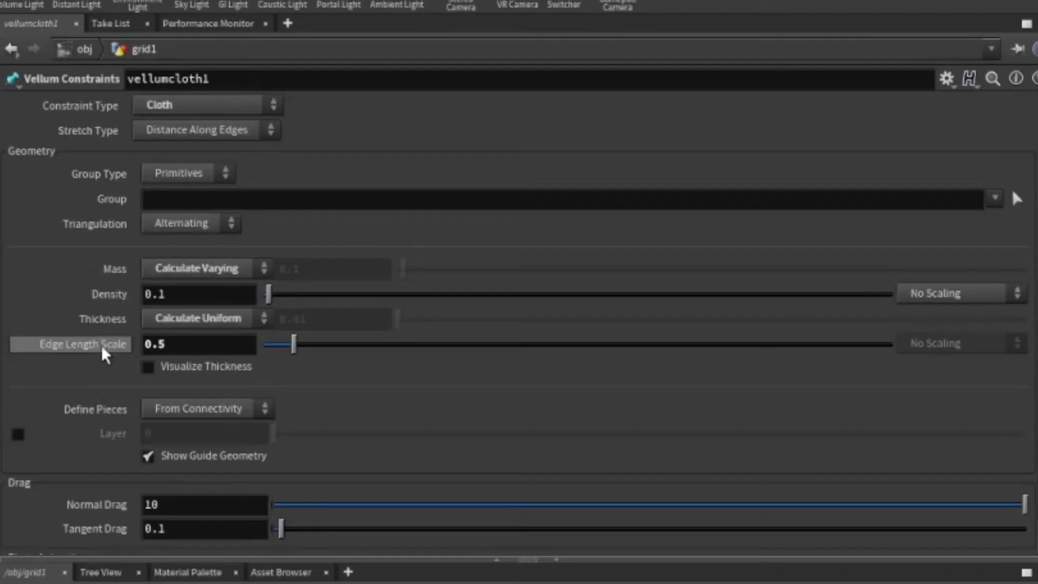
scroll(100, 343, "down", 3)
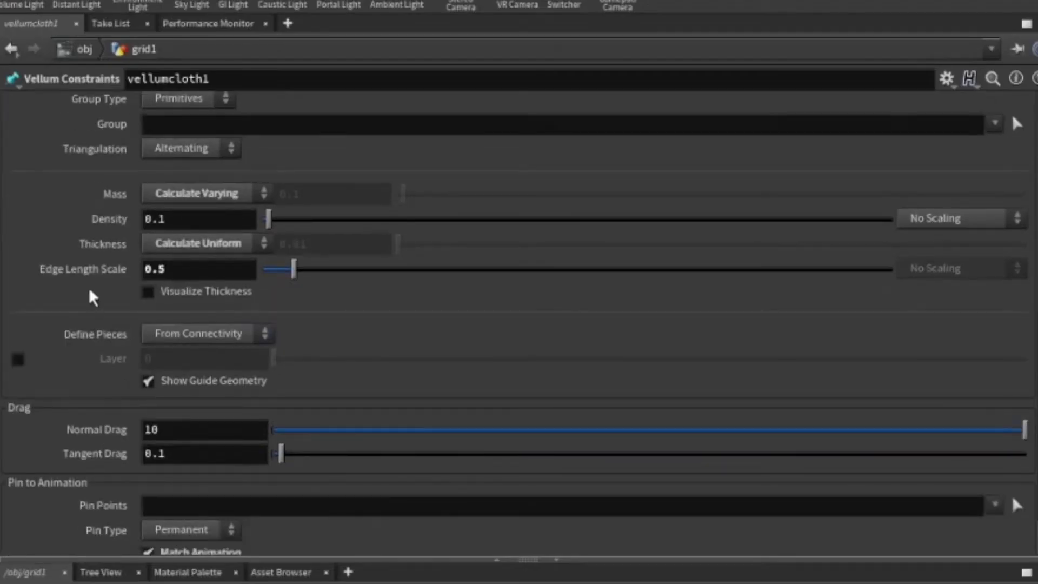
scroll(97, 310, "down", 4)
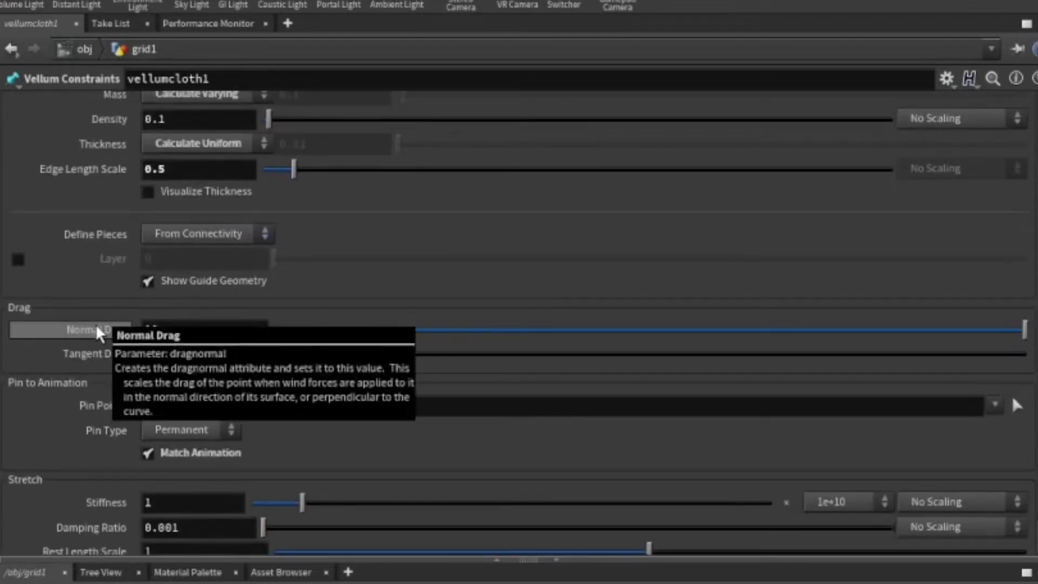
scroll(95, 323, "down", 3)
scroll(95, 327, "down", 6)
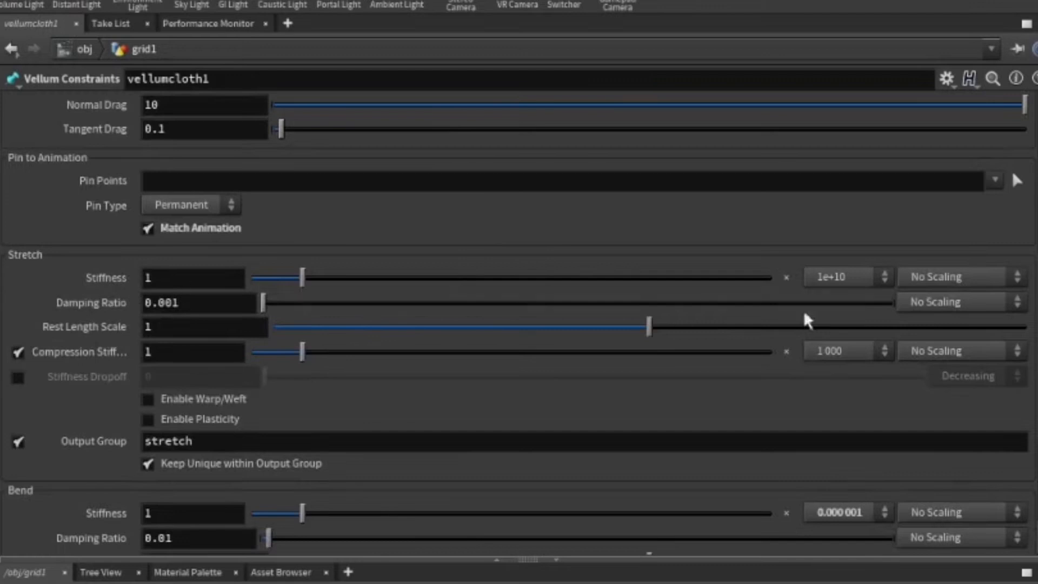
left_click(826, 280)
left_click(827, 296)
scroll(655, 387, "down", 4)
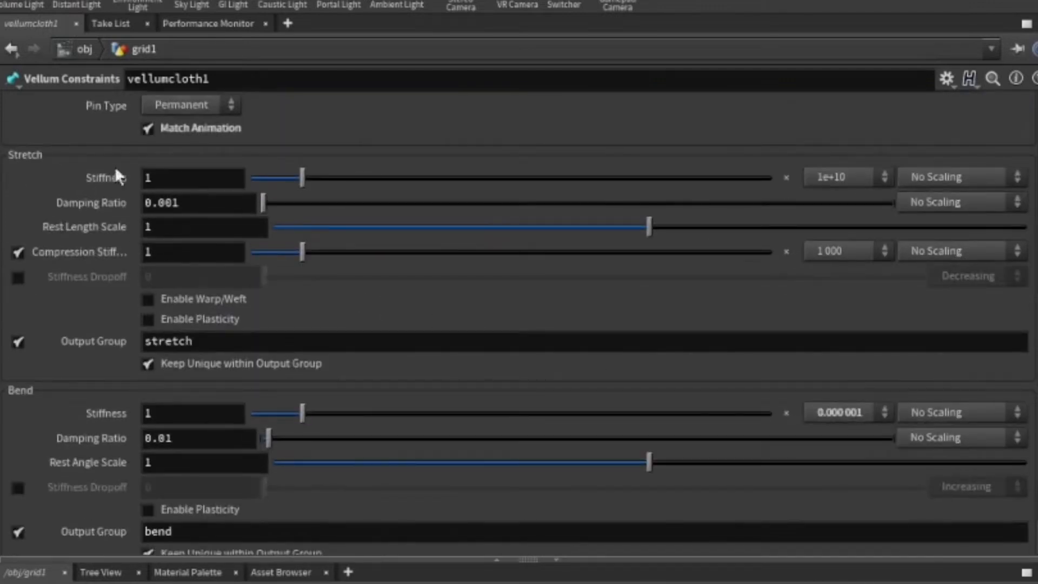
scroll(111, 319, "down", 2)
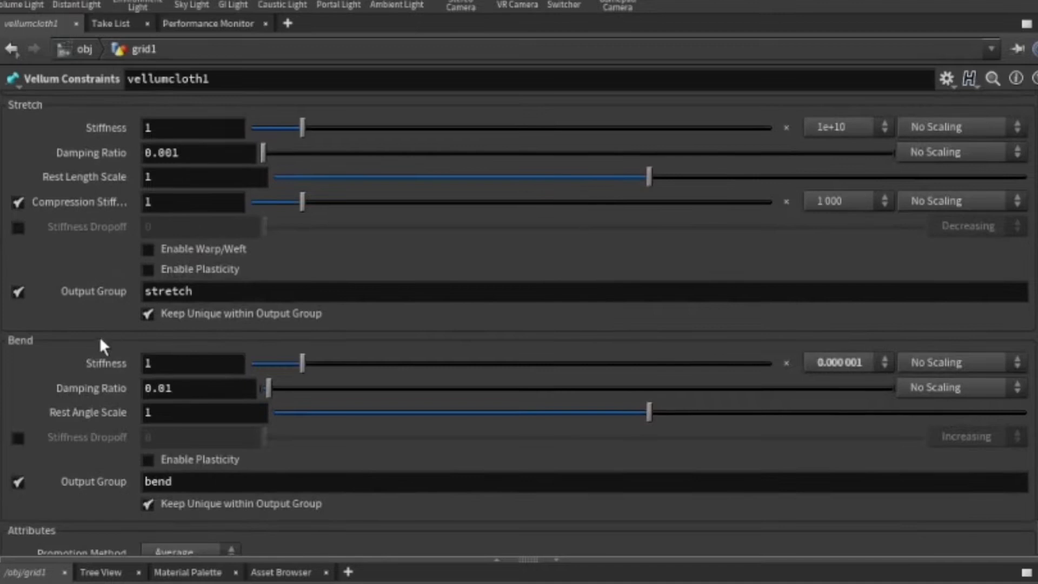
left_click(850, 362)
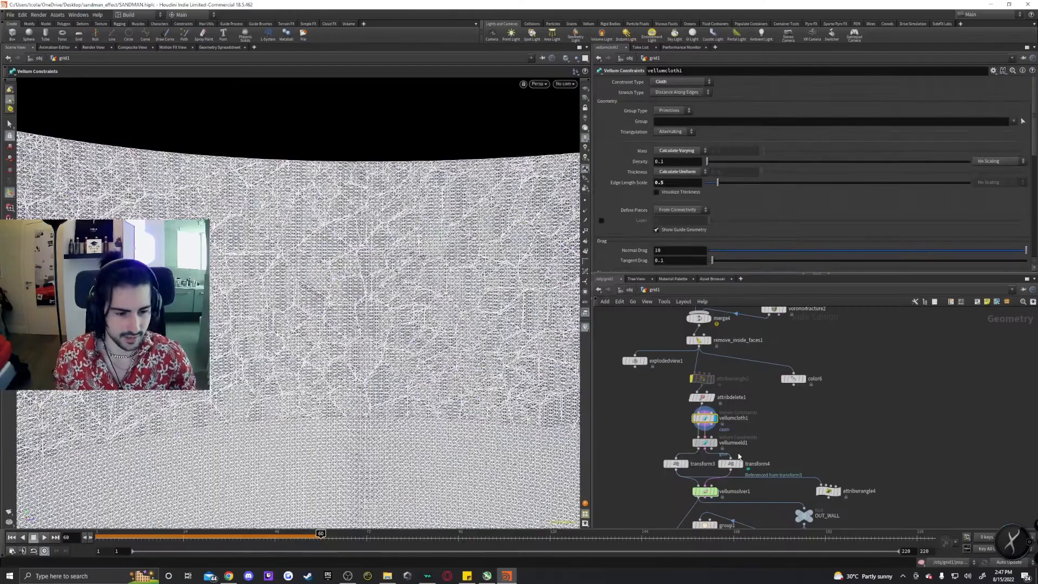
left_click(705, 441)
On vellumconstraints1, set Define Pieces to From Attribute with the piece attribute name.
left_click(480, 488)
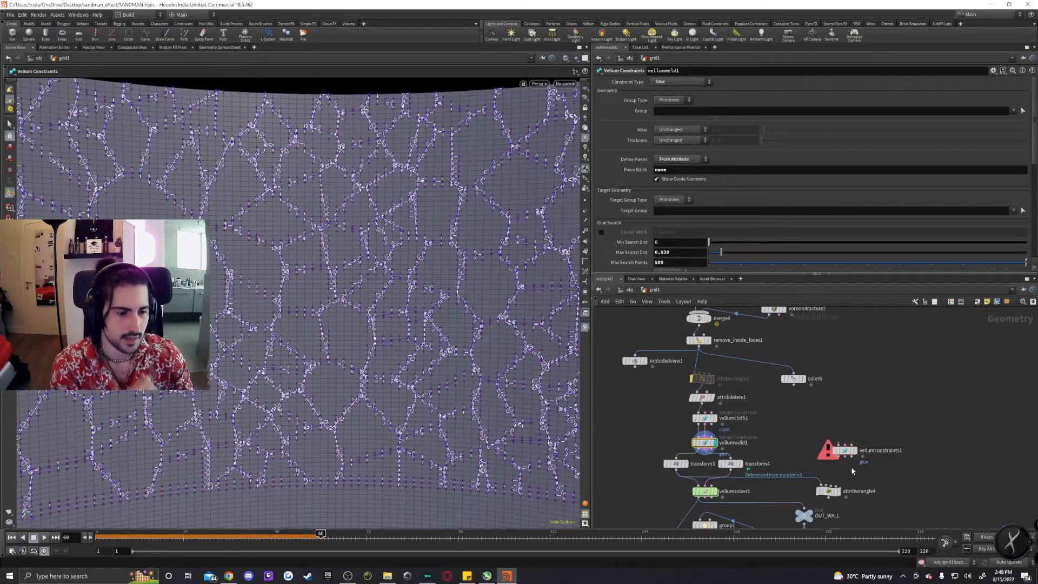
left_click(844, 451)
left_click(676, 159)
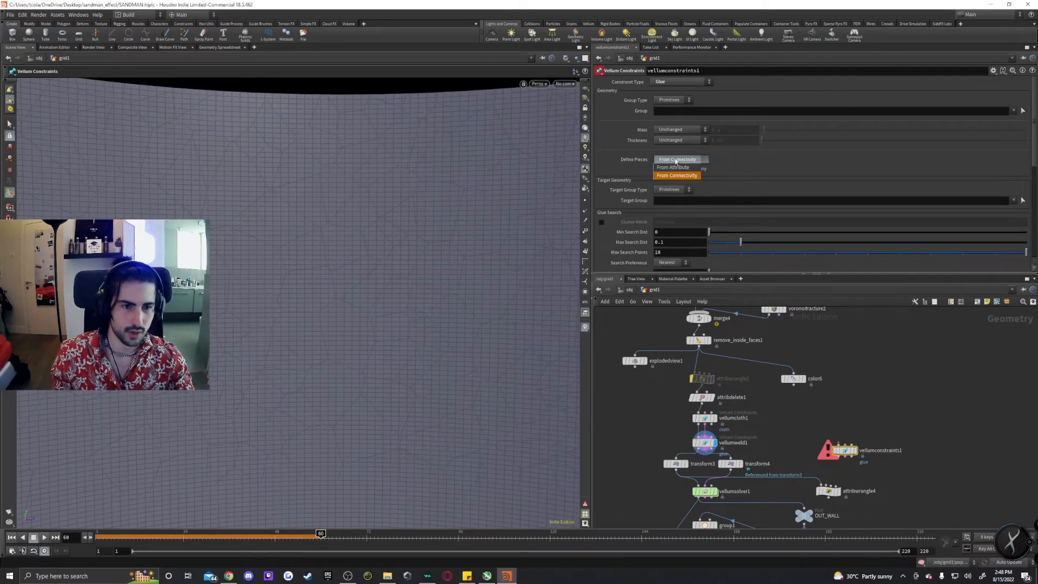
left_click(673, 168)
double_click(697, 170)
type("name")
key("Return")
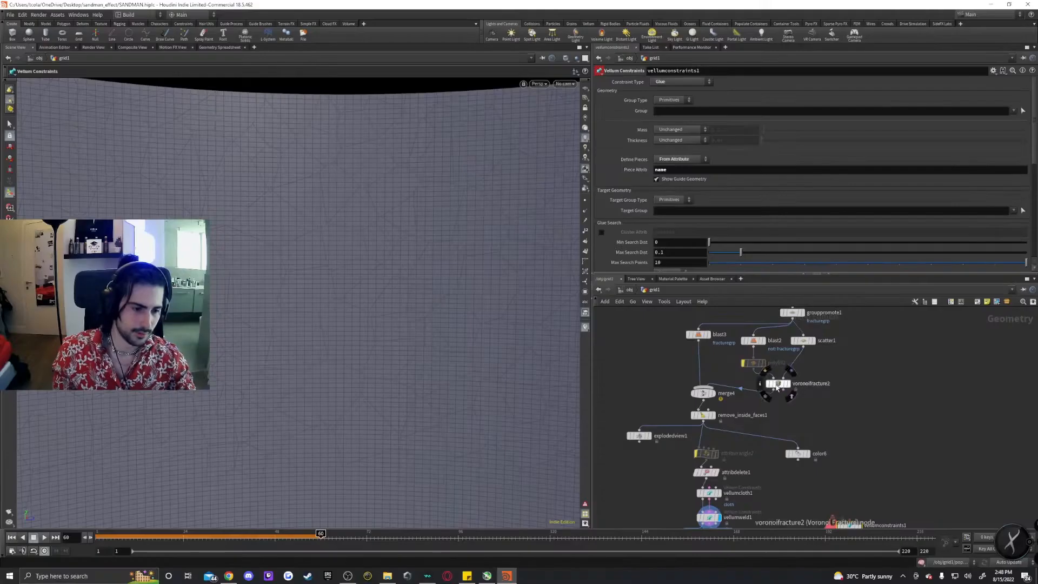
Open the voronoifracture2 node info to check its attributes and groups.
left_click(776, 385)
left_click(759, 384)
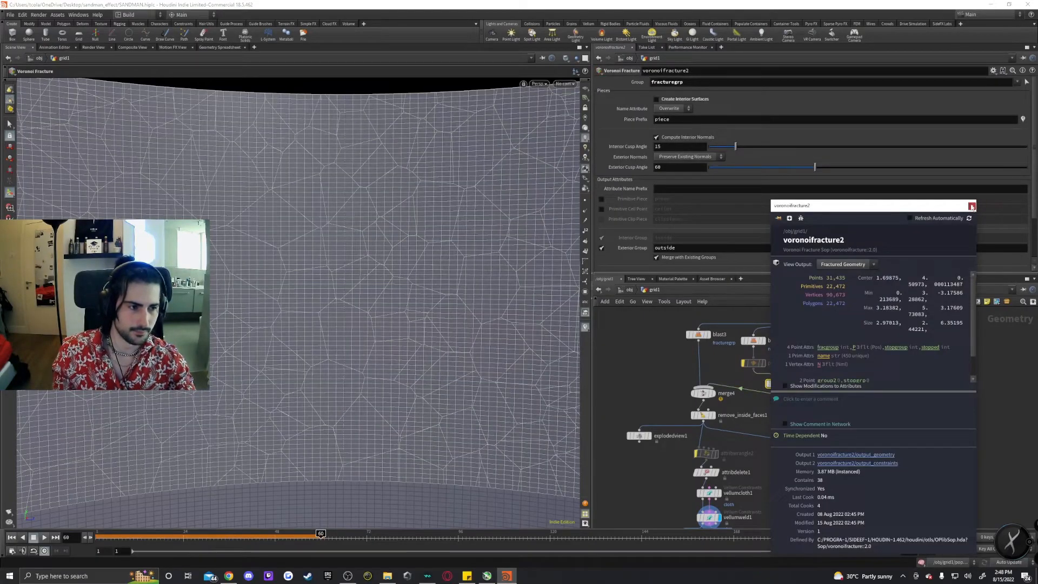
left_click(971, 206)
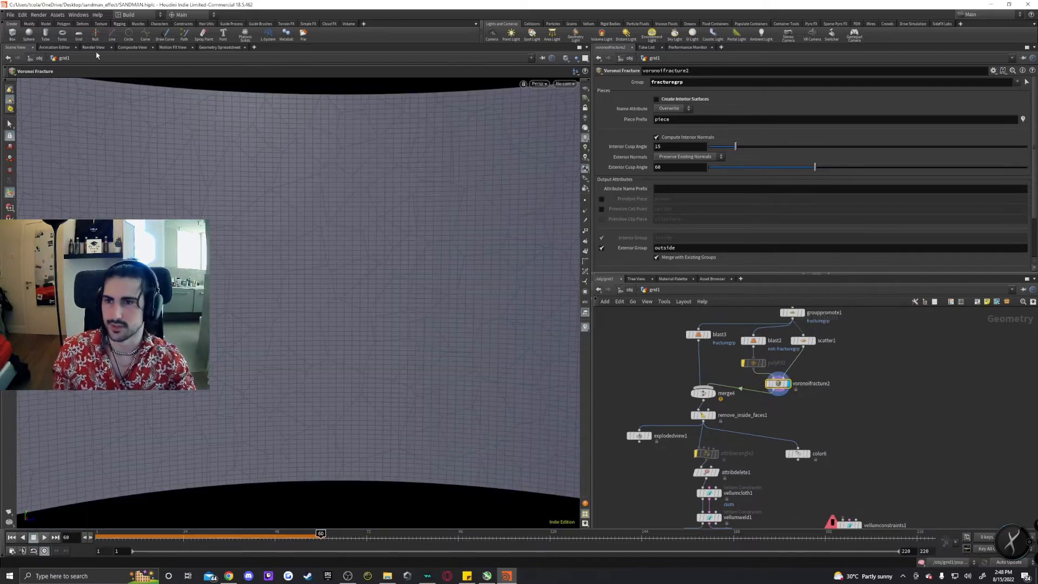
Review vellumweld1's glue search, stretch and breaking threshold settings.
left_click(220, 47)
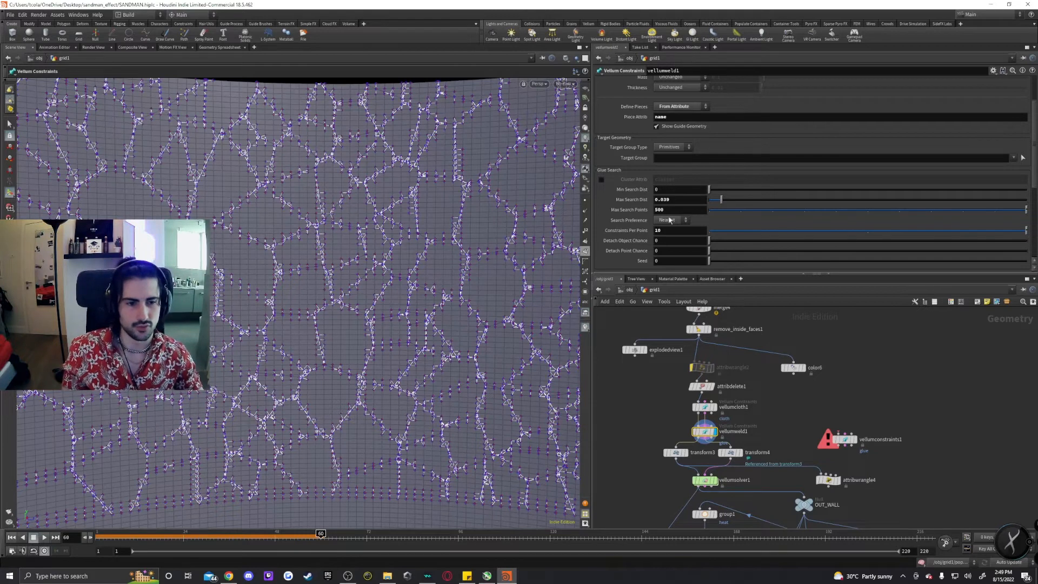
scroll(636, 239, "down", 3)
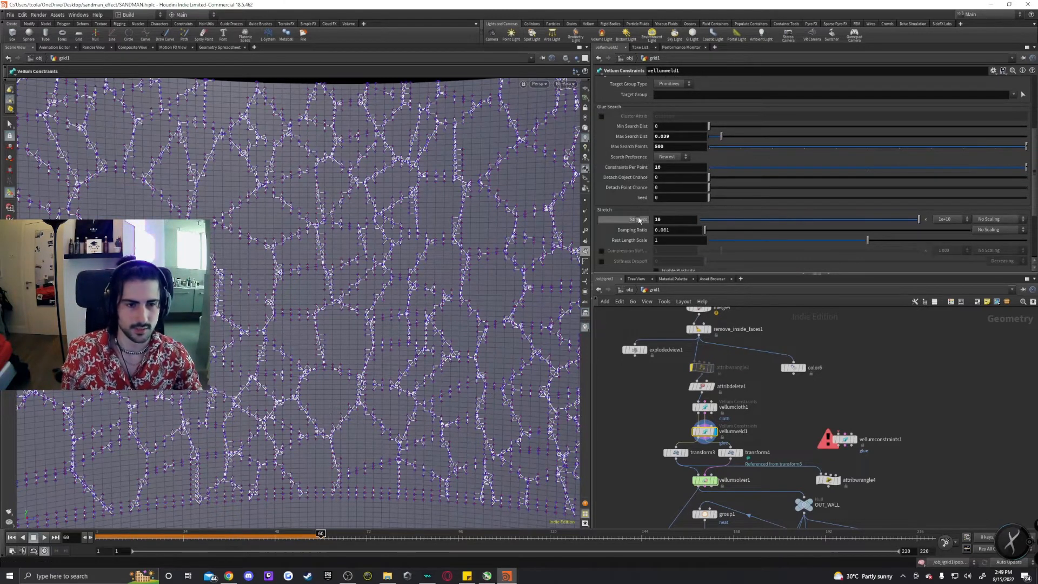
scroll(809, 217, "down", 4)
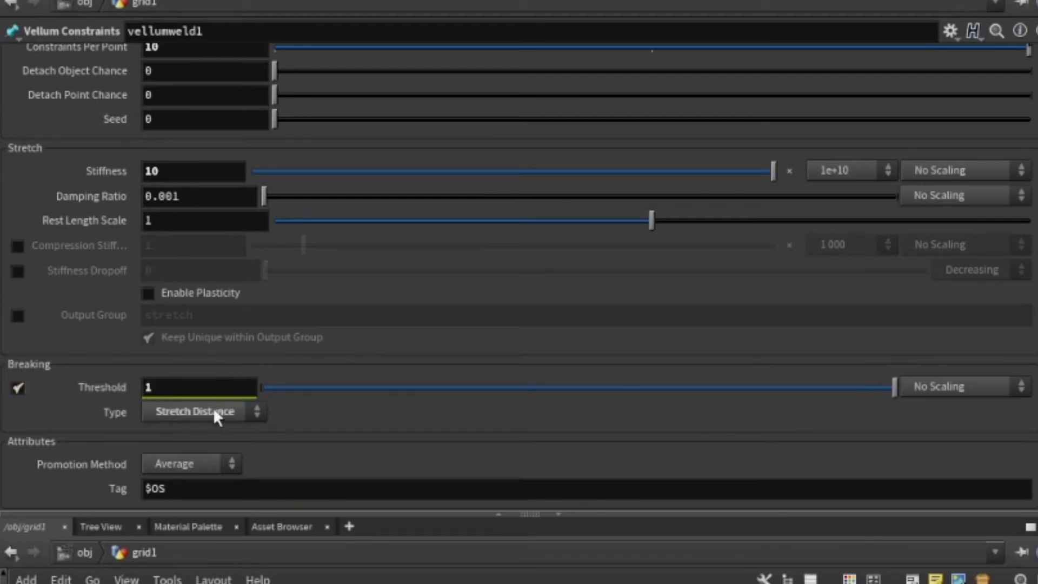
left_click(987, 384)
left_click(987, 384)
left_click(215, 416)
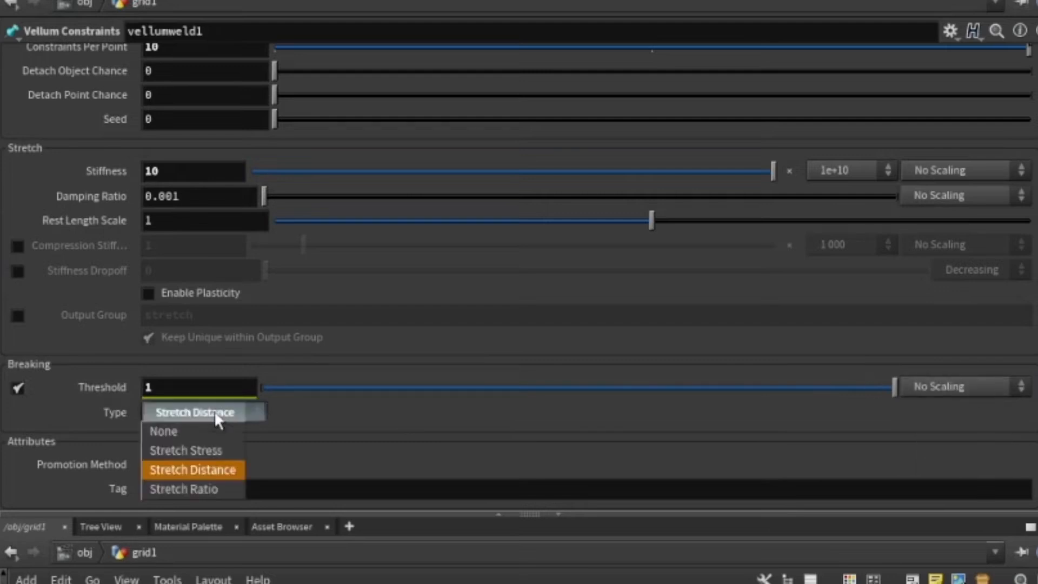
left_click(227, 414)
left_click(228, 415)
left_click(227, 415)
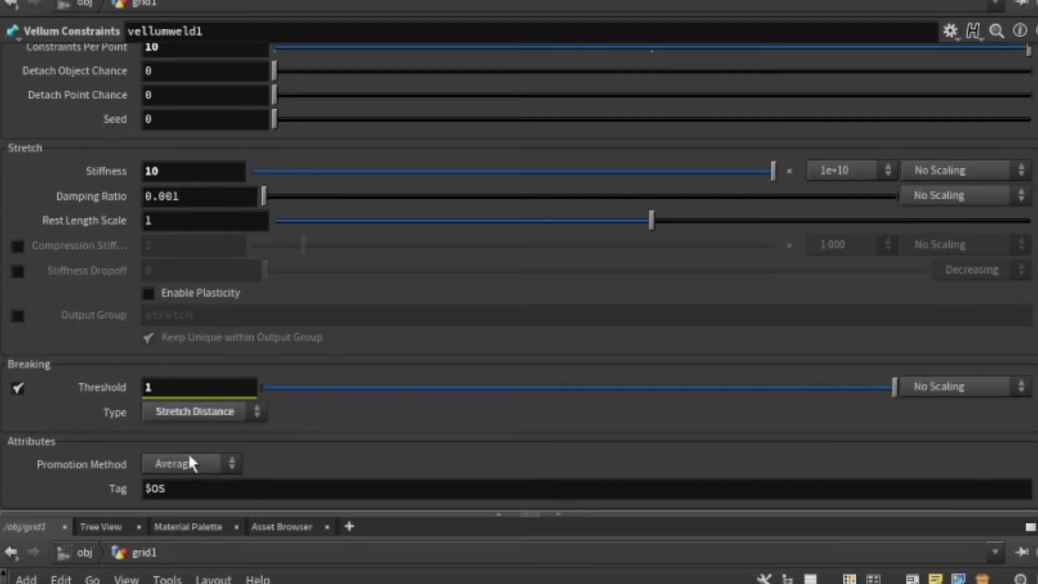
left_click(207, 413)
left_click(249, 413)
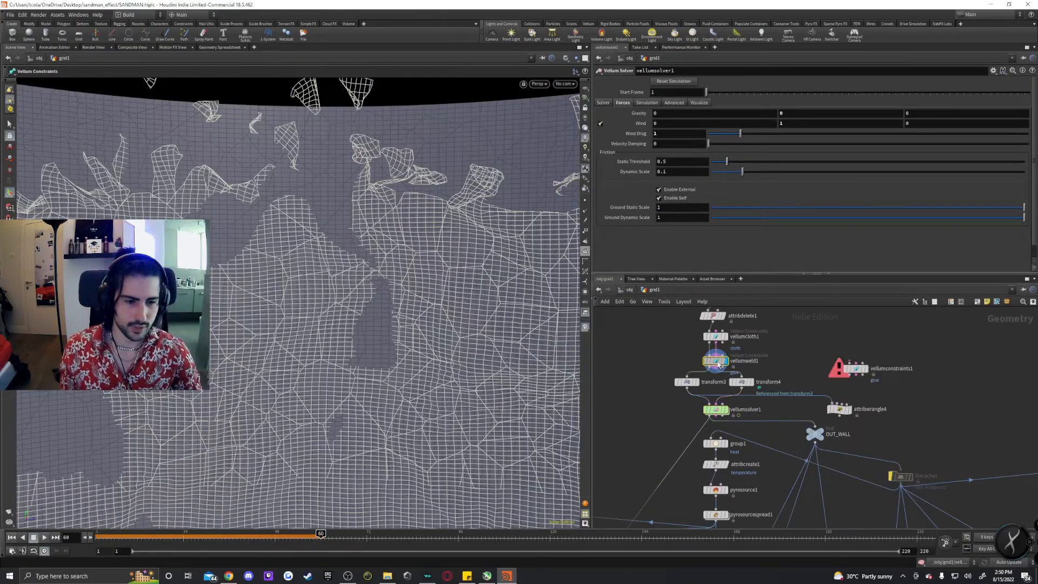
Spread apart the transform3 and transform4 nodes below vellumweld1 in the network.
left_click(717, 362)
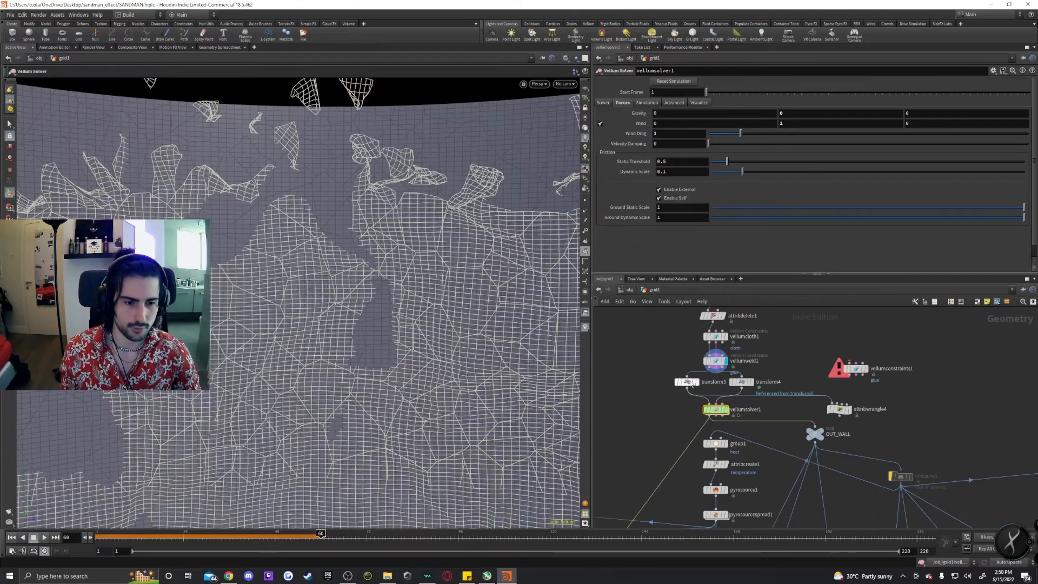
left_click(687, 382)
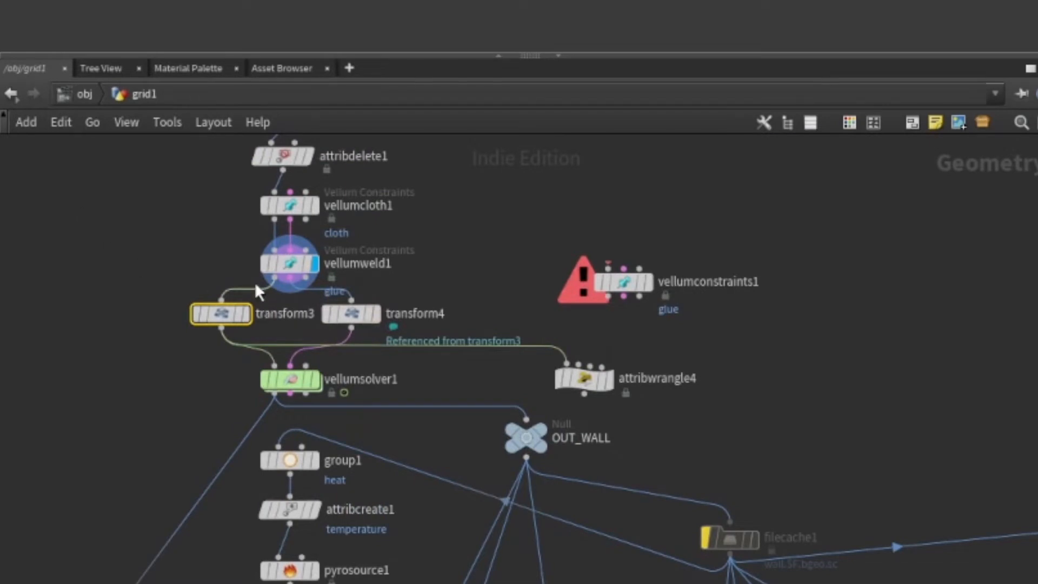
scroll(216, 281, "up", 4)
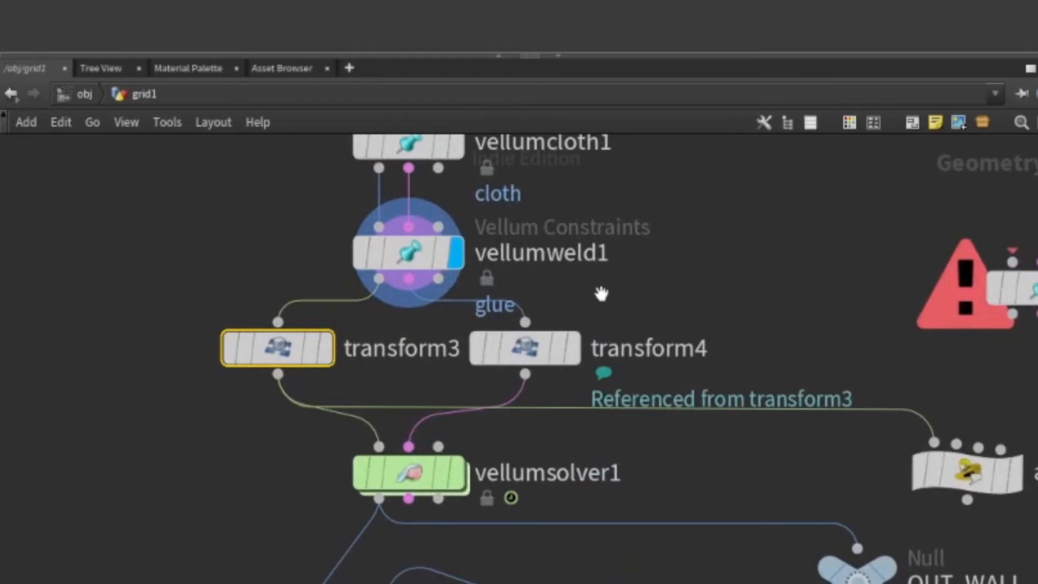
middle_click_drag(601, 293, 551, 287)
scroll(539, 297, "down", 1)
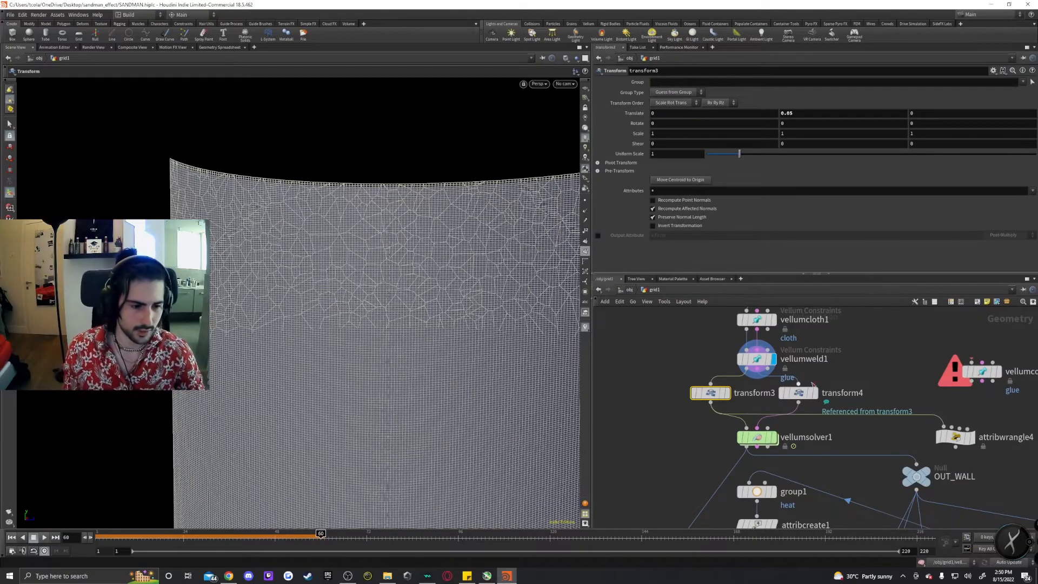
left_click_drag(801, 394, 863, 395)
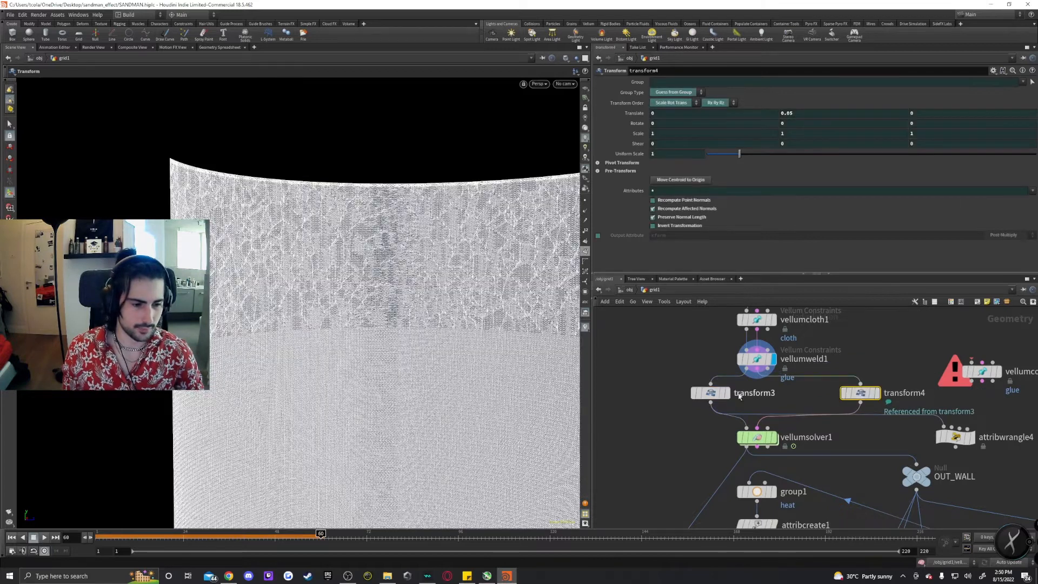
middle_click_drag(671, 400, 725, 402)
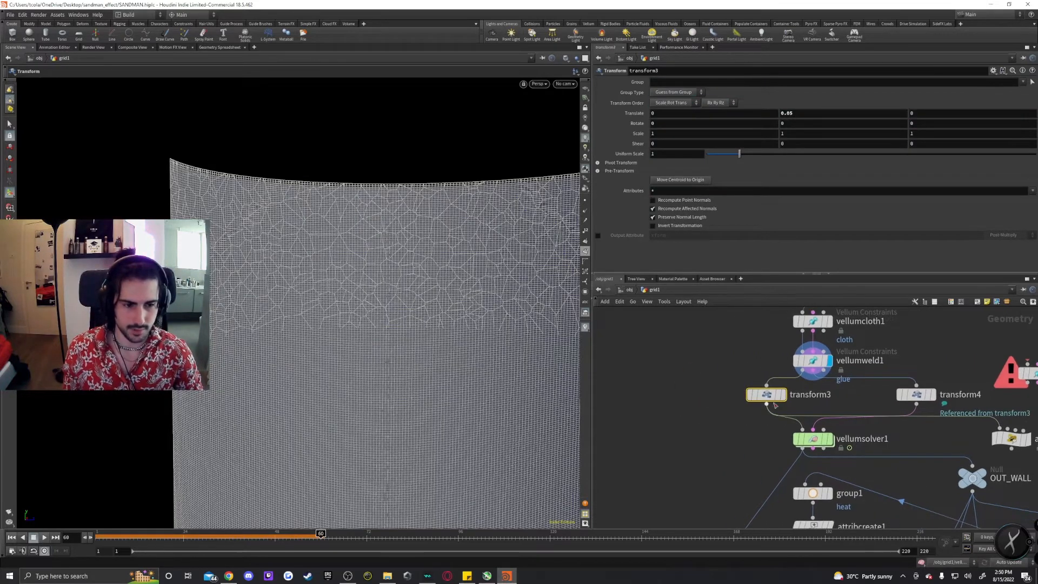
Move transform3 further left, closer beneath vellumweld1.
middle_click_drag(836, 401, 742, 401)
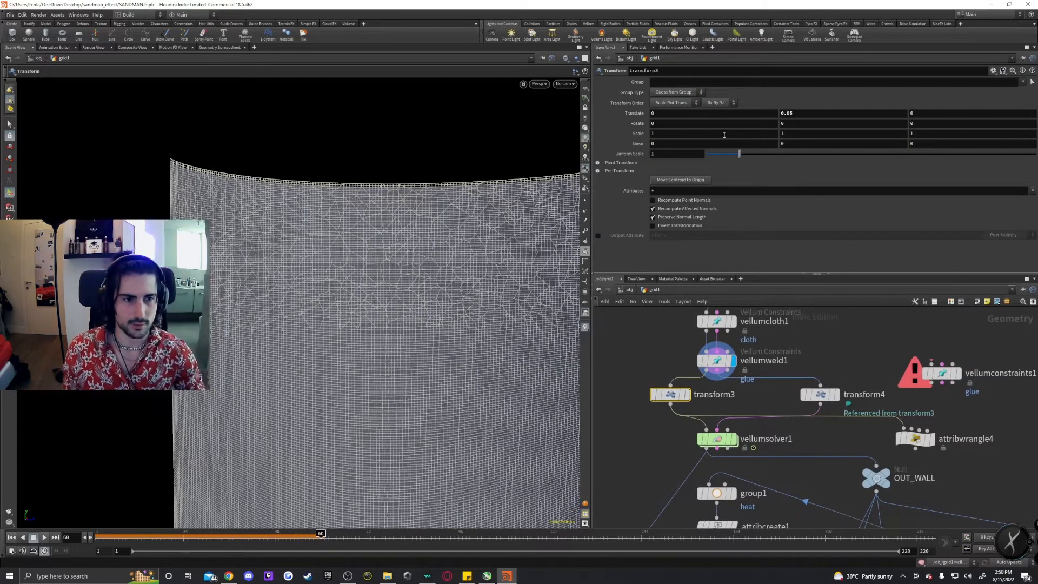
left_click(820, 394)
middle_click_drag(615, 370, 726, 371)
left_click(764, 395)
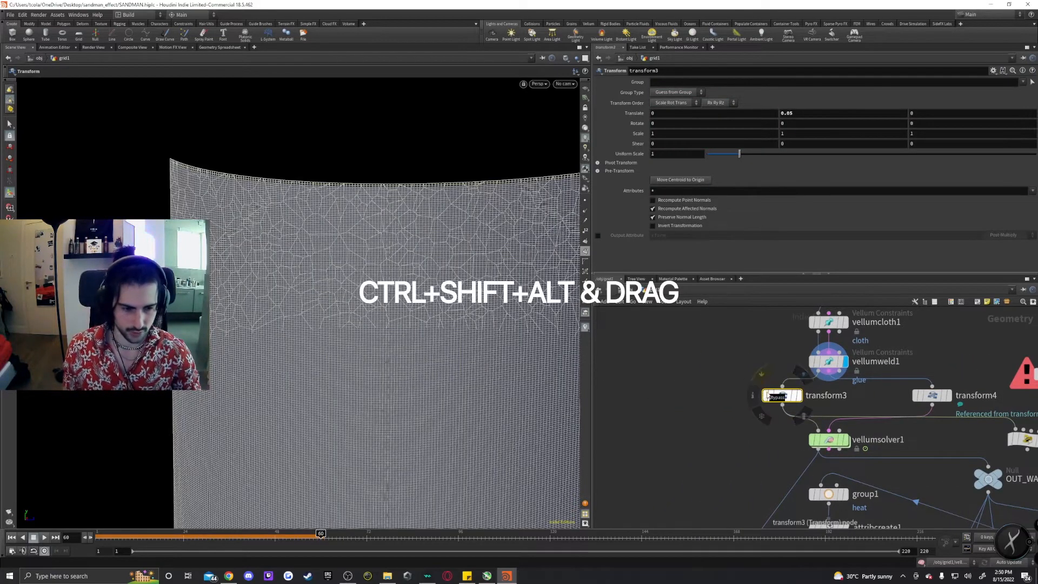
Demonstrate duplicating transform3 as a referenced copy, then delete that copy.
left_click_drag(782, 398, 661, 398, "ctrl+alt+shift")
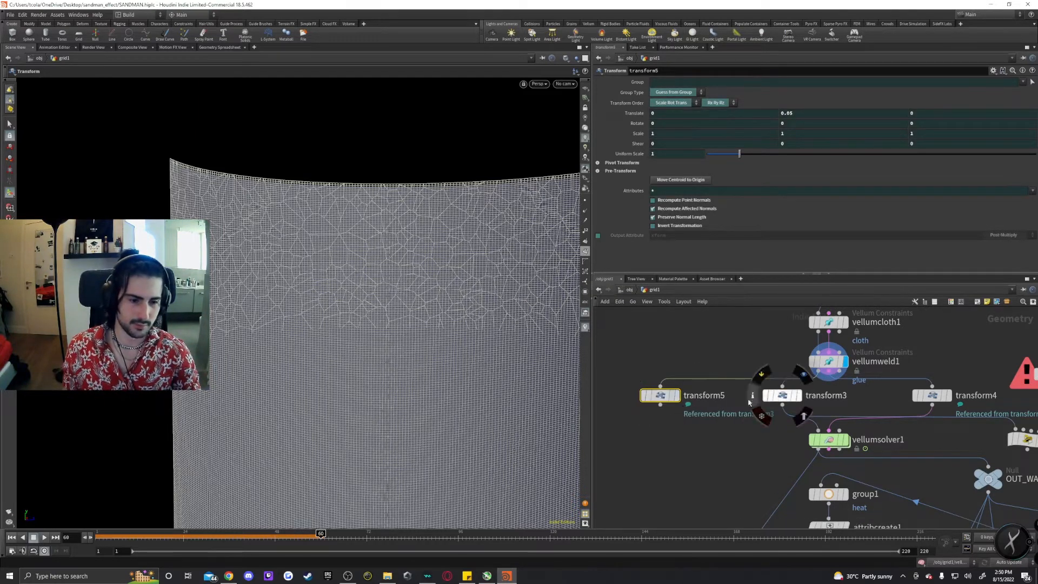
key("Delete")
middle_click_drag(736, 394, 612, 387)
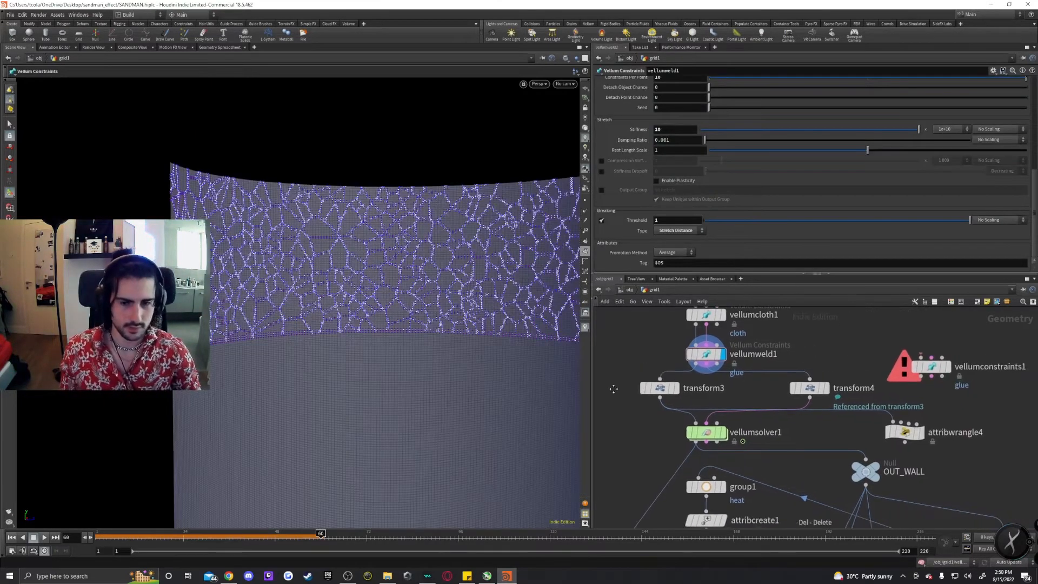
left_click(675, 388)
left_click(658, 390)
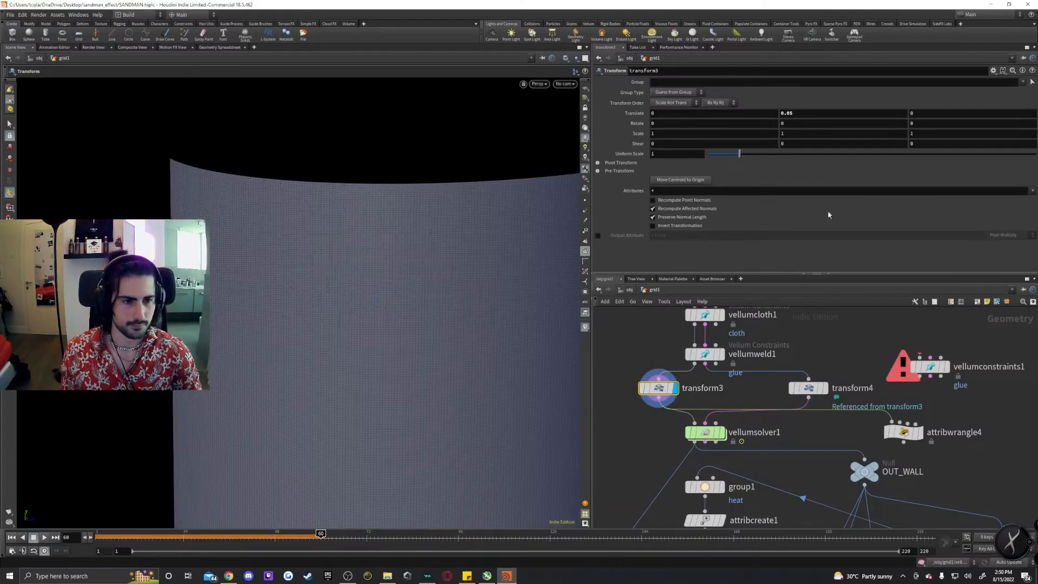
Select vellumsolver1 and dive into its DOP forces network.
middle_click_drag(813, 434, 803, 411)
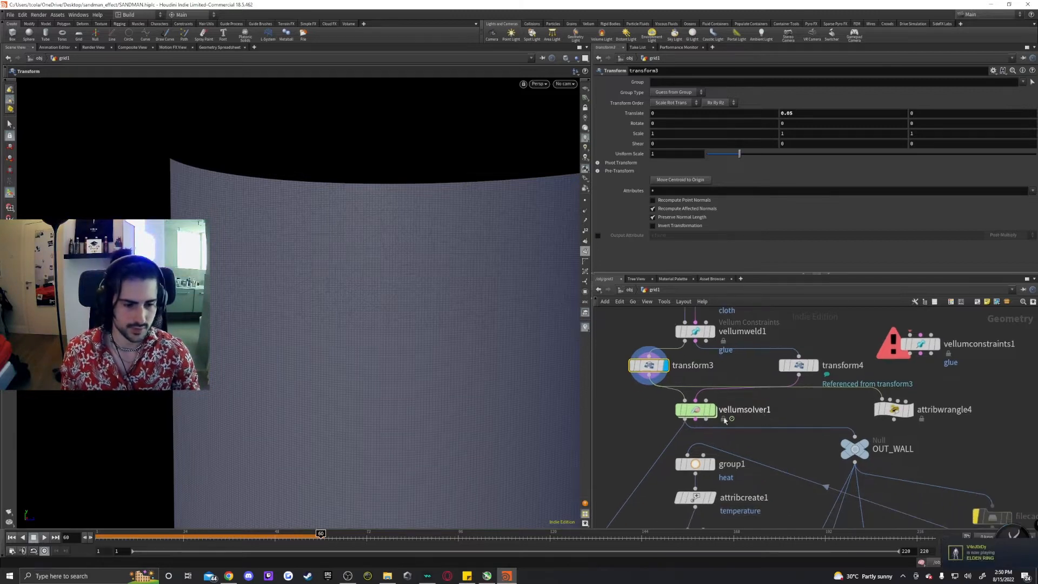
scroll(789, 406, "down", 3)
scroll(784, 414, "up", 2)
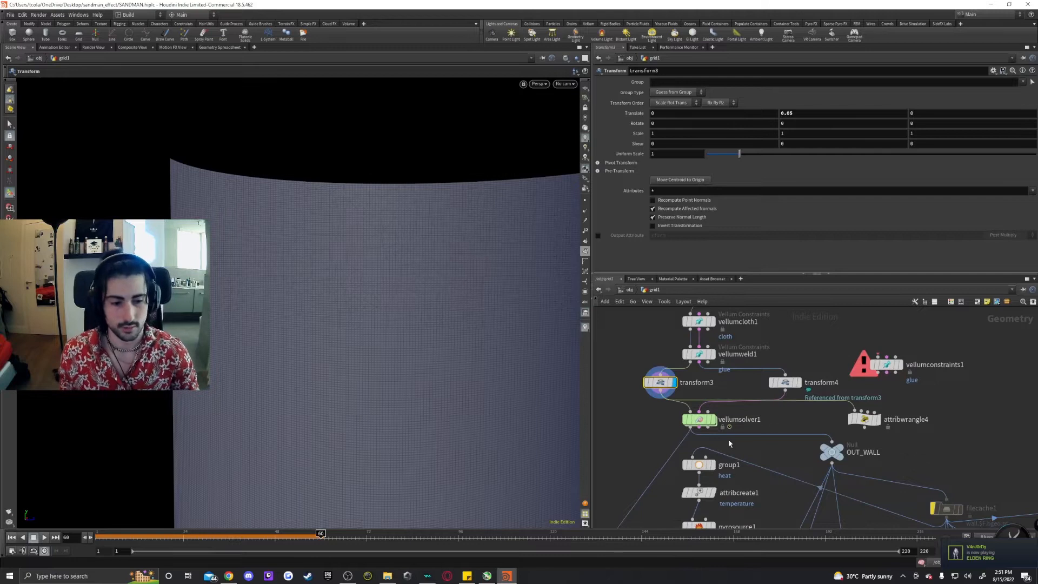
left_click(697, 423)
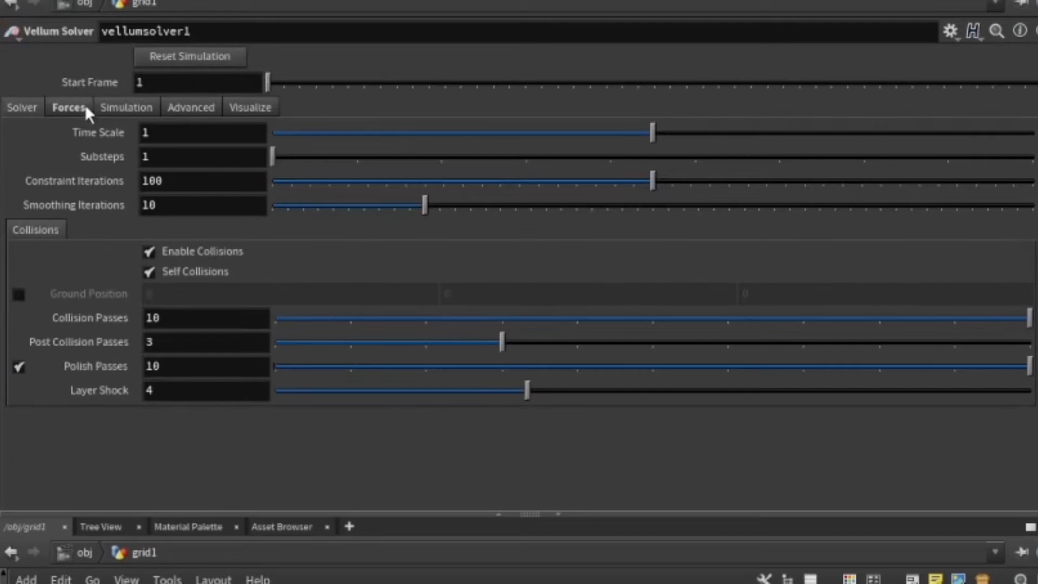
left_click(84, 107)
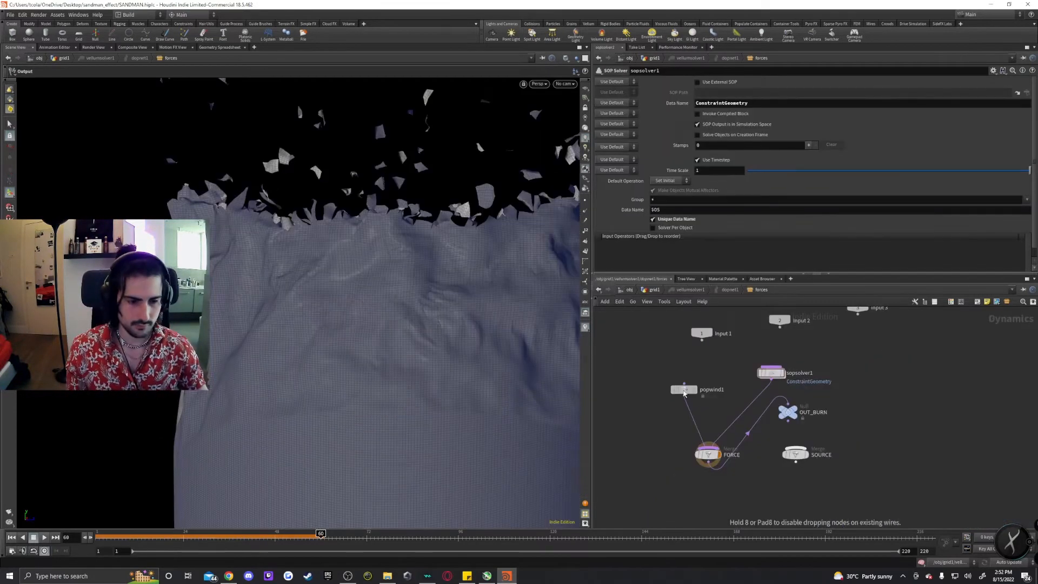
left_click(685, 389)
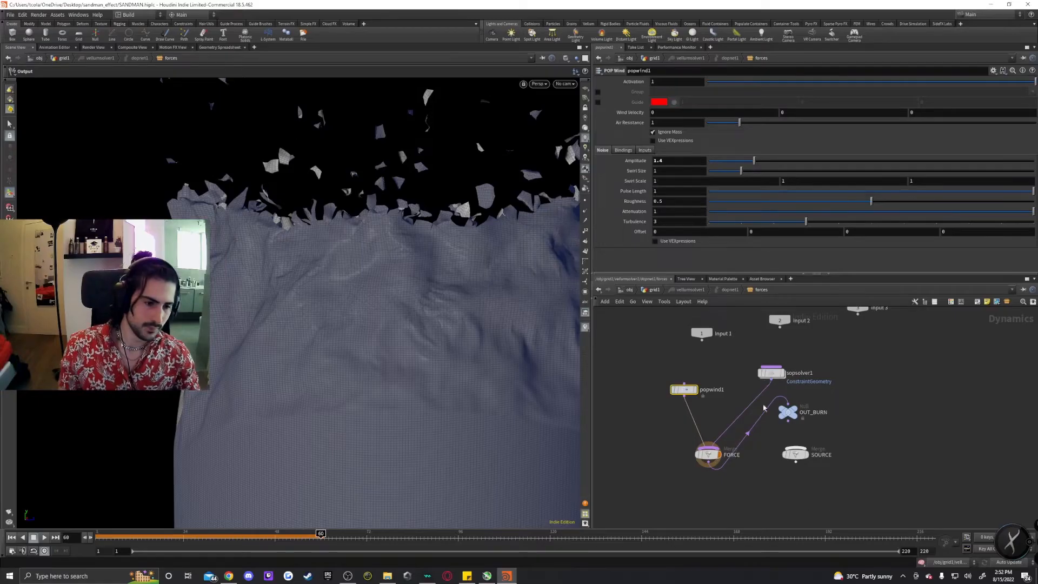
Select sopsolver1 in the forces network and dive into its SOP network.
left_click_drag(792, 414, 854, 497)
left_click_drag(620, 516, 621, 517)
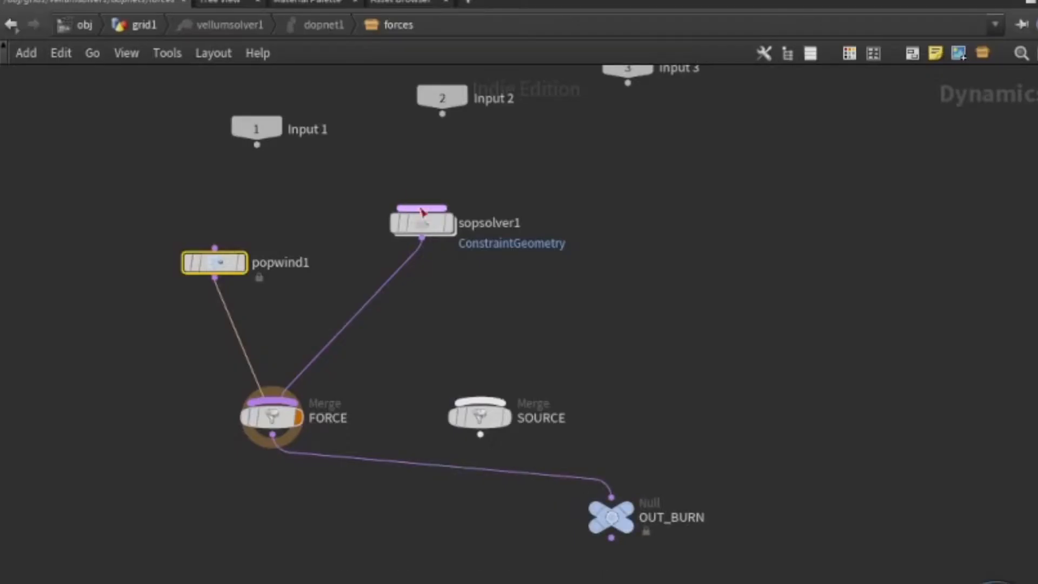
left_click(421, 223)
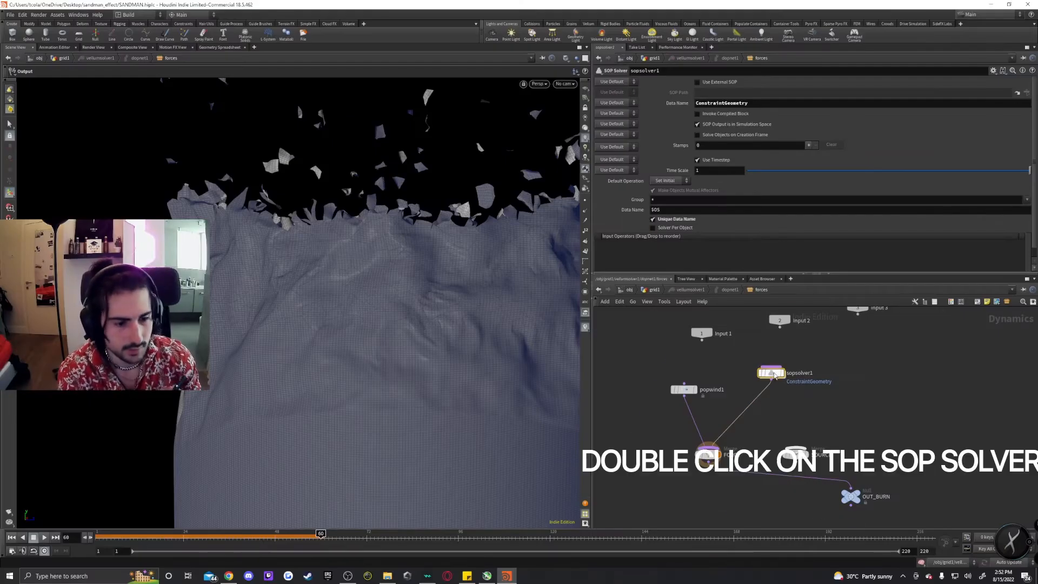
double_click(772, 371)
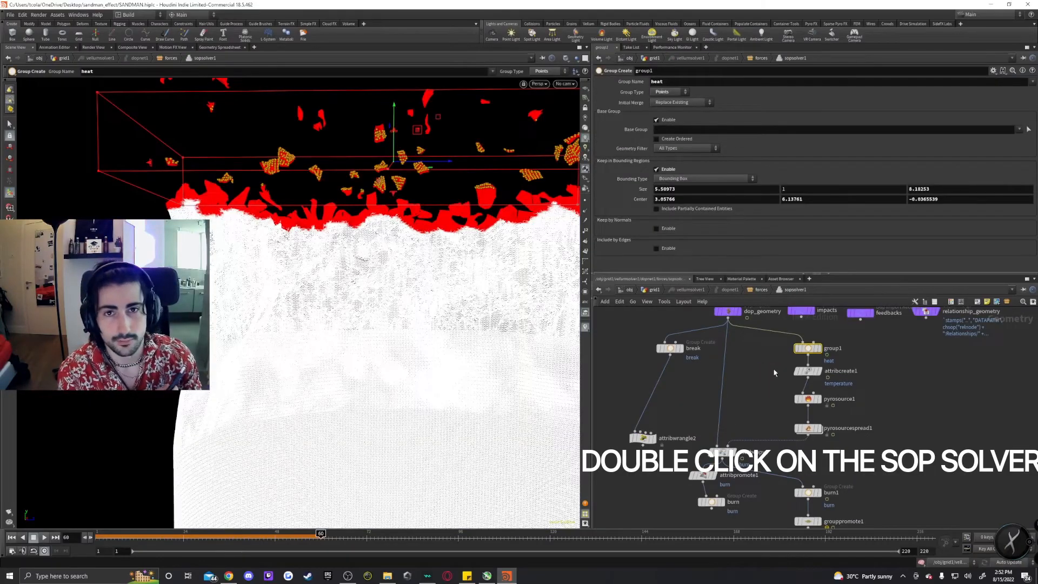
Examine the heat group's bounding region on the wall in the viewport.
scroll(771, 371, "down", 5)
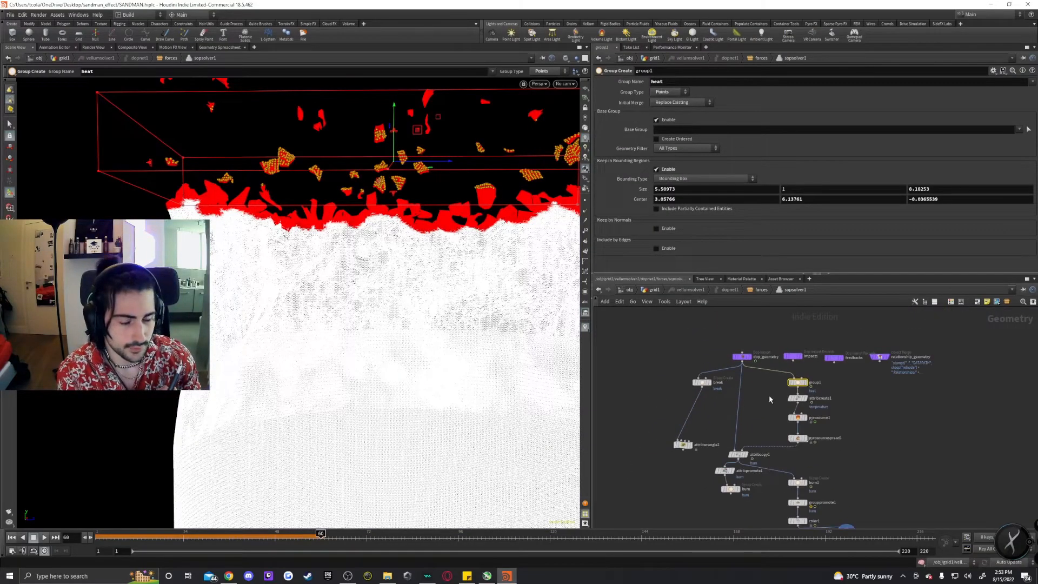
scroll(775, 396, "up", 1)
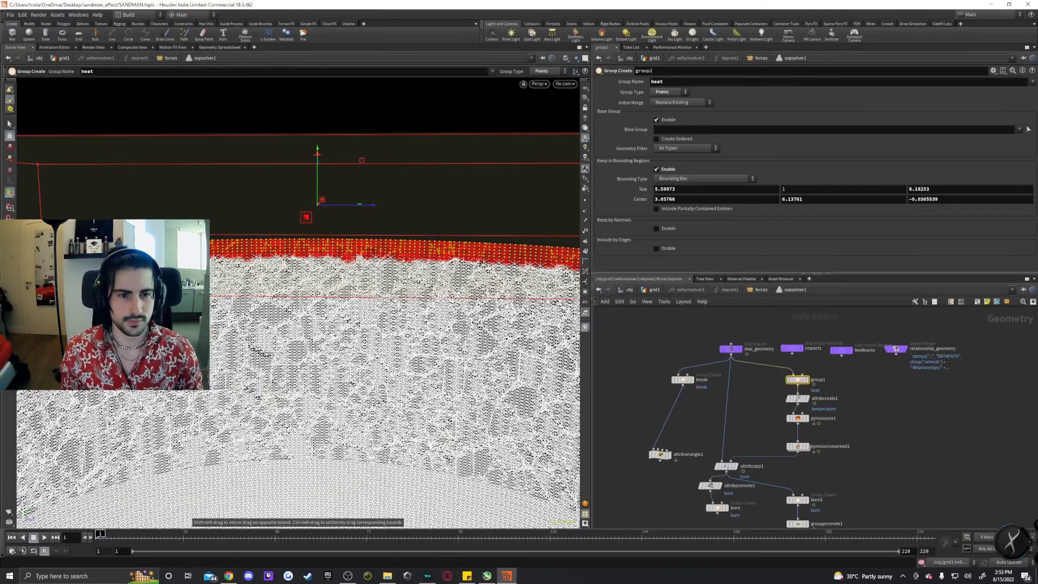
right_click_drag(358, 274, 326, 247, "alt")
left_click_drag(325, 247, 401, 285, "alt")
right_click_drag(401, 285, 373, 276, "alt")
left_click_drag(373, 276, 346, 284, "alt")
left_click_drag(346, 284, 362, 283, "alt")
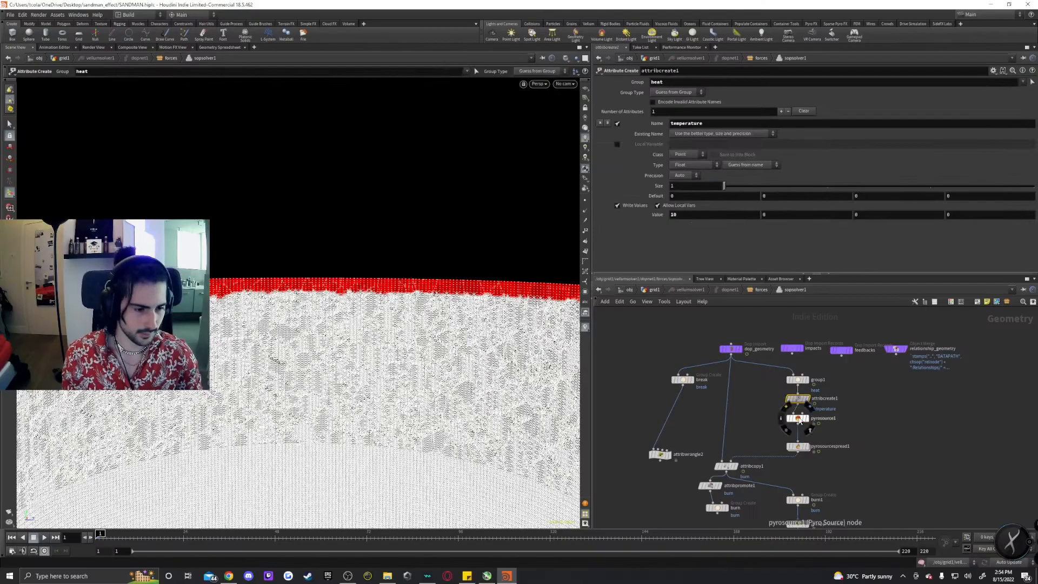
Review pyrosource1's attribute settings for density and temperature.
left_click(800, 420)
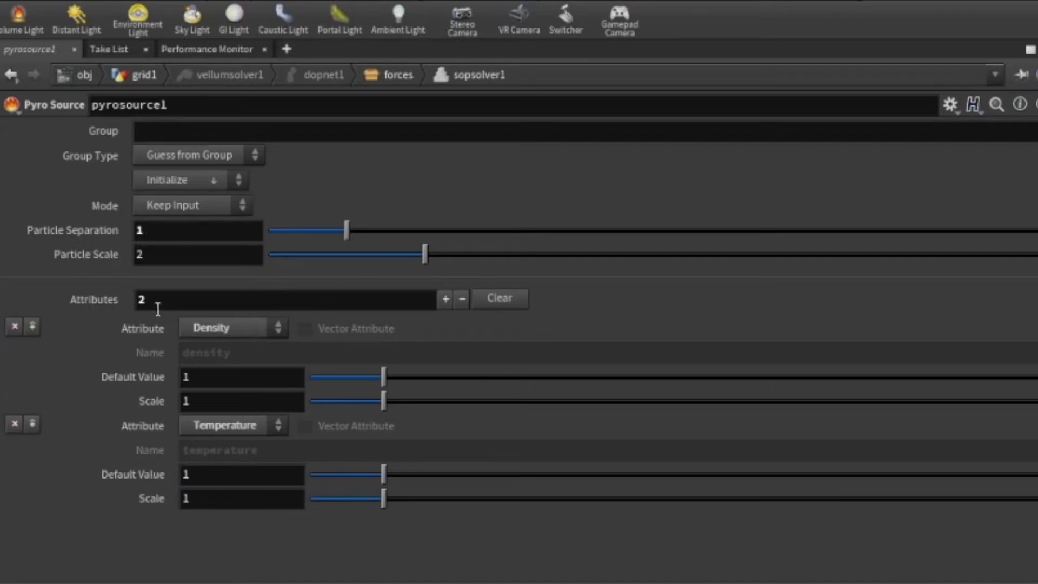
left_click(194, 181)
left_click(209, 185)
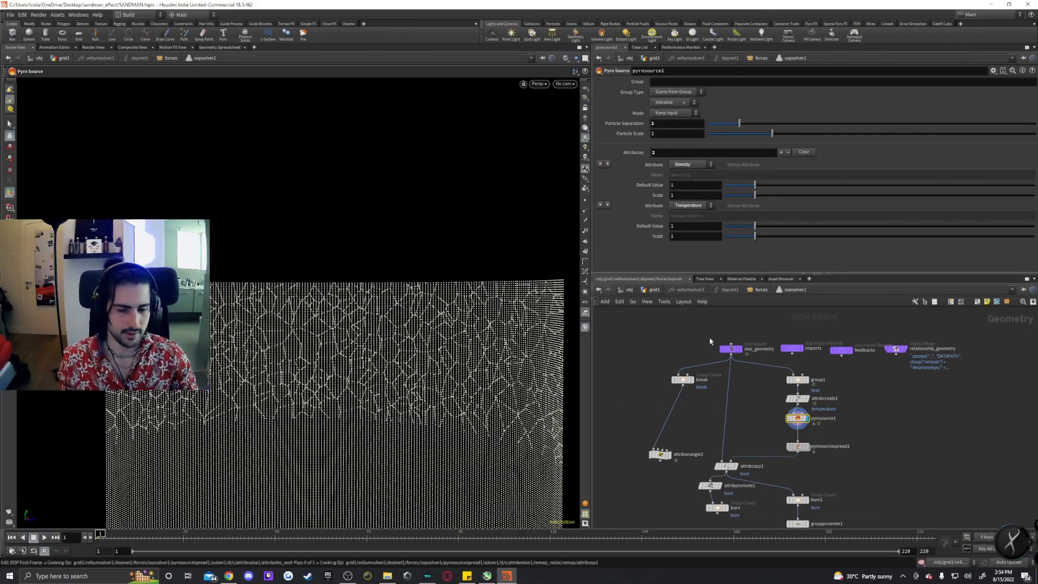
Open pyrosourcespread1 and review its diffusion settings.
left_click(799, 446)
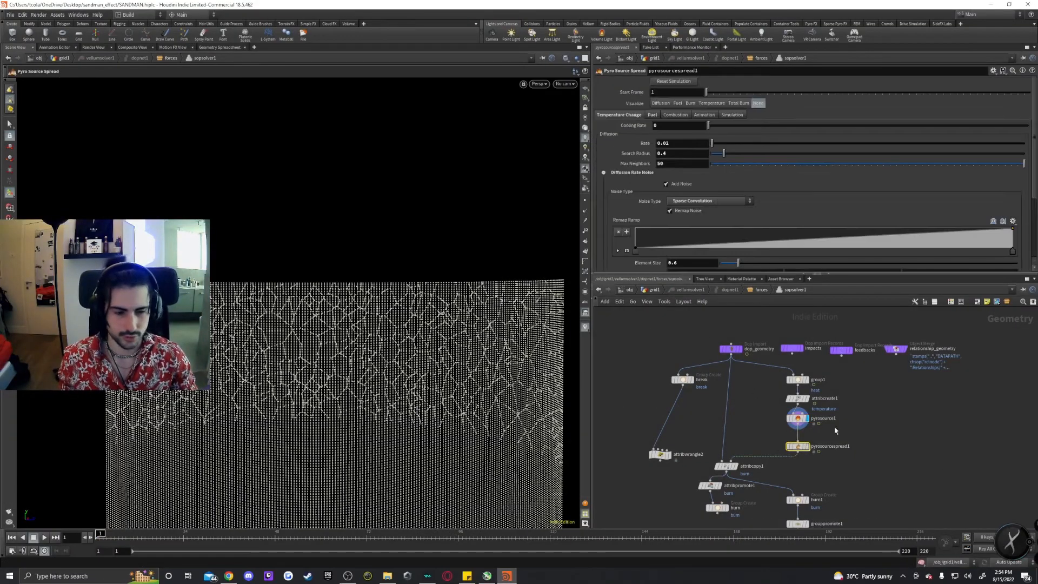
mouse_move(801, 450)
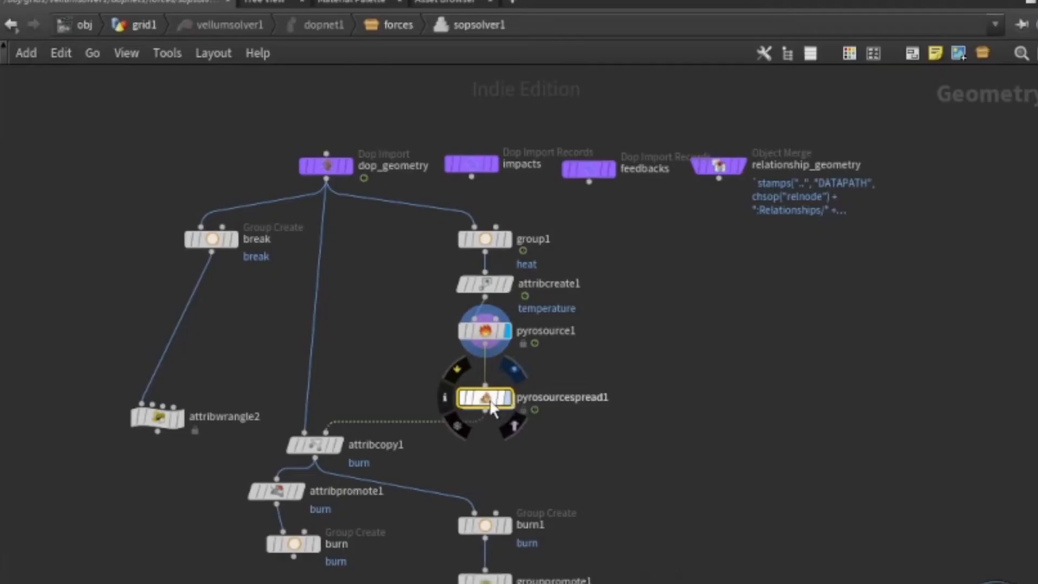
key("r")
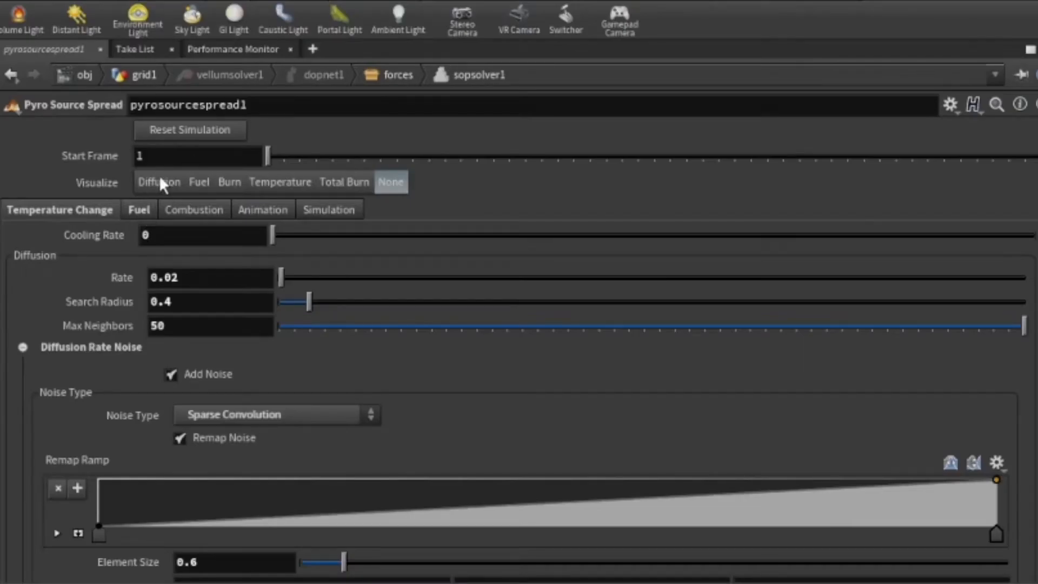
scroll(169, 176, "down", 1)
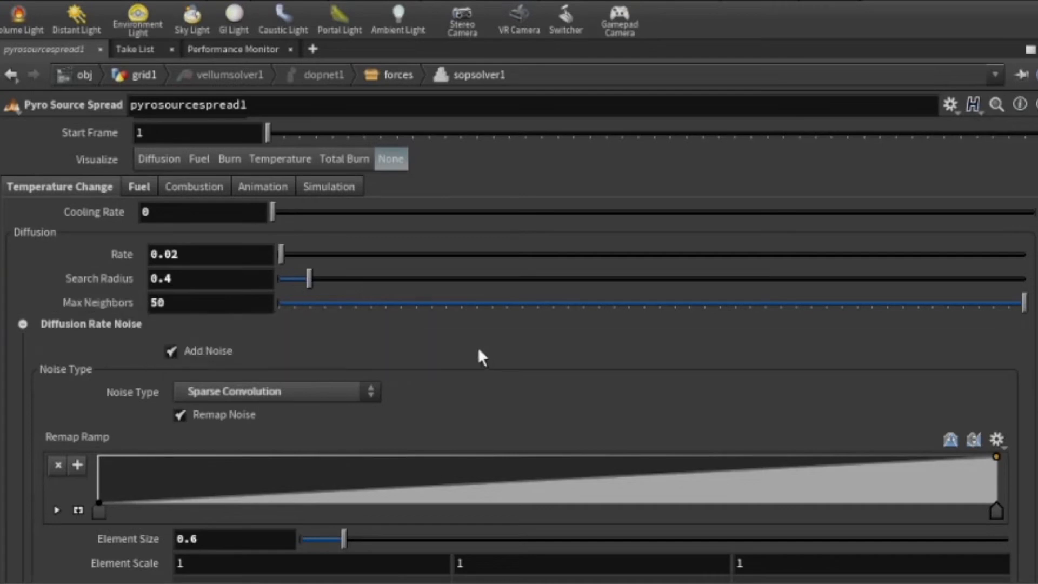
Visualize Burn on pyrosourcespread1 and play the simulation briefly.
left_click(139, 187)
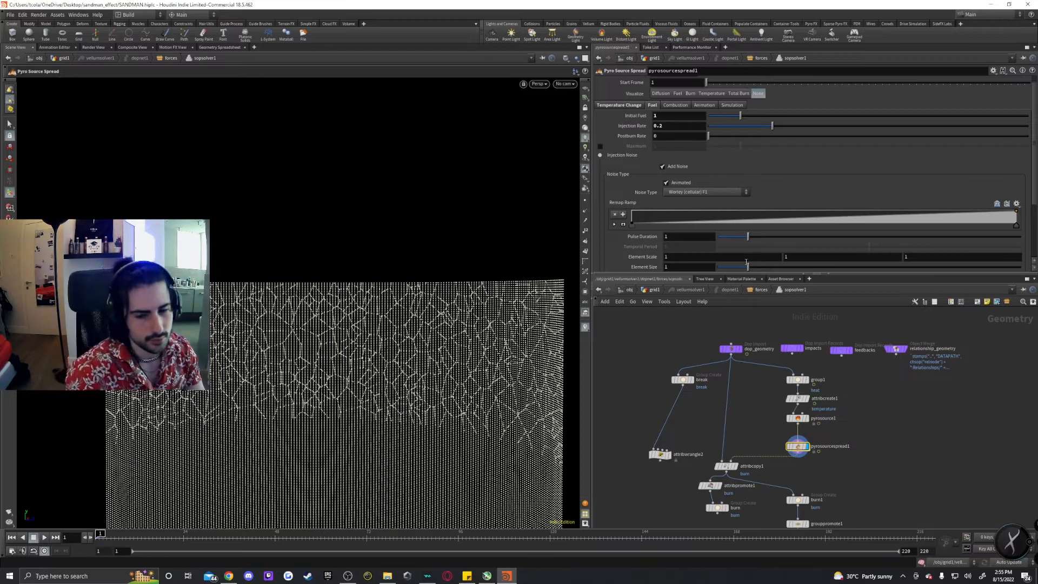
left_click(690, 93)
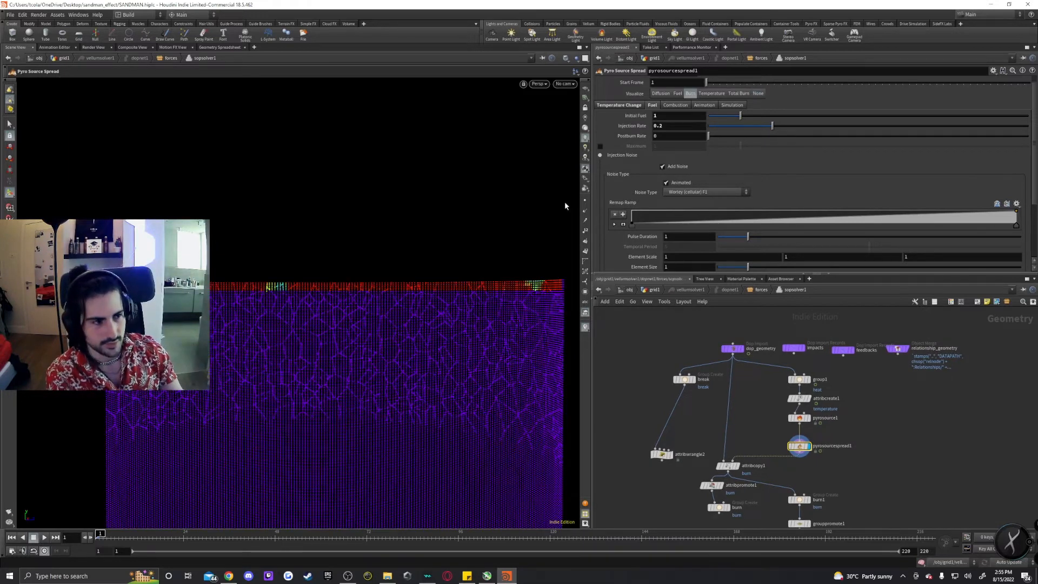
left_click(45, 538)
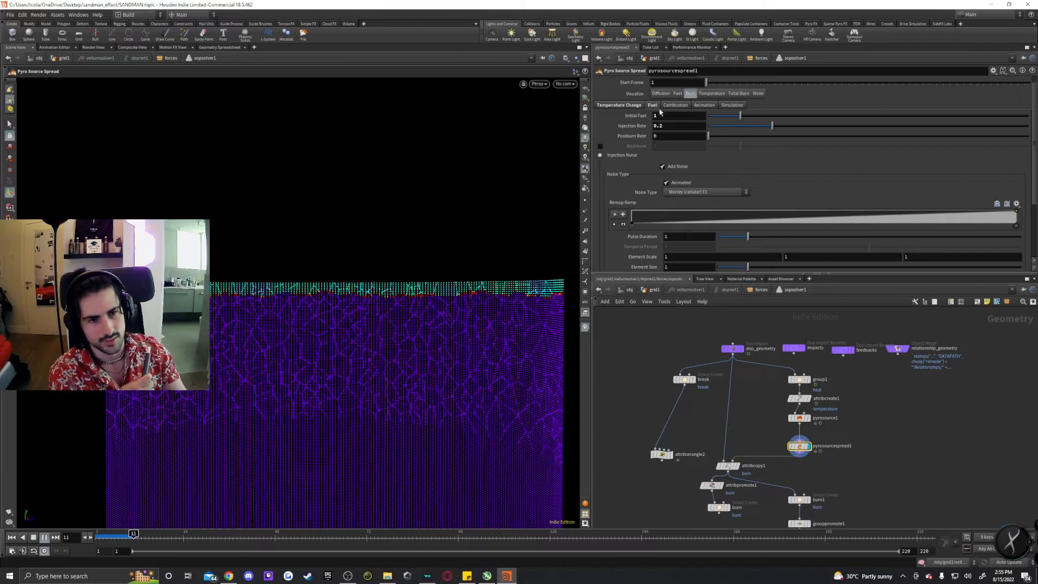
left_click(44, 537)
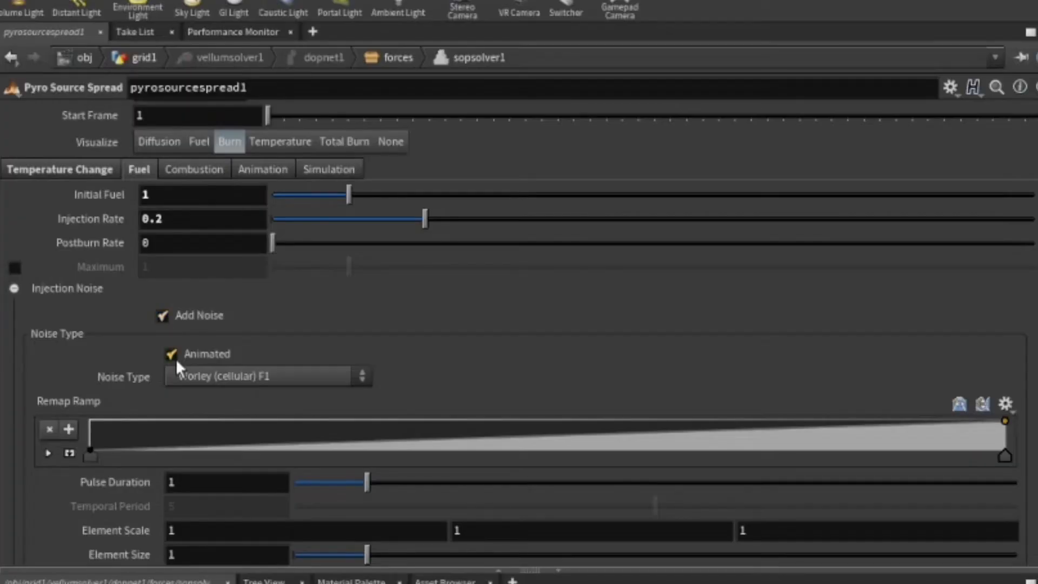
Review pyrosourcespread1's Temperature Change and Fuel settings, then switch the visualization back to None.
left_click(111, 170)
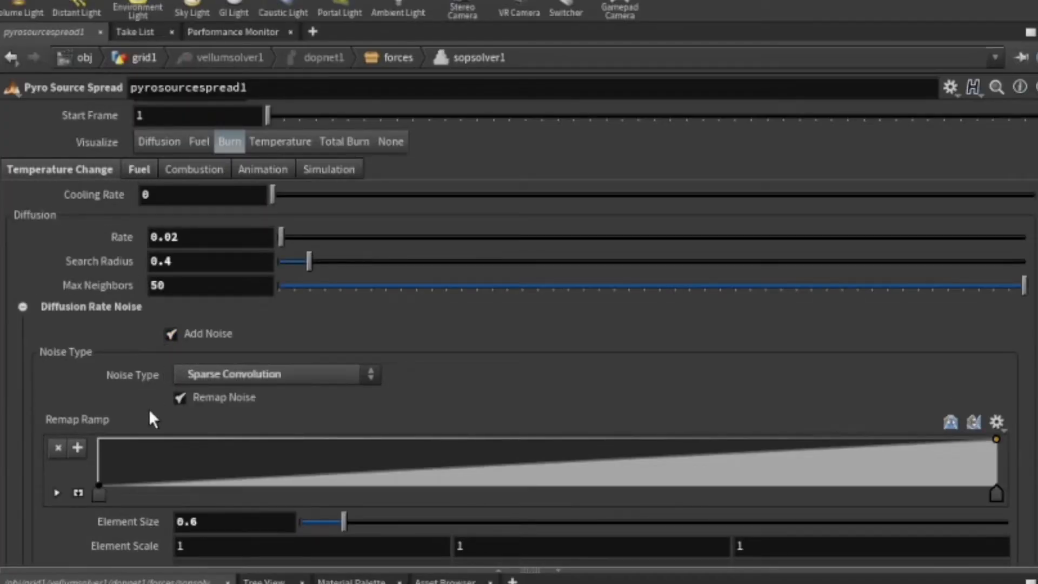
scroll(151, 419, "down", 6)
scroll(81, 463, "up", 5)
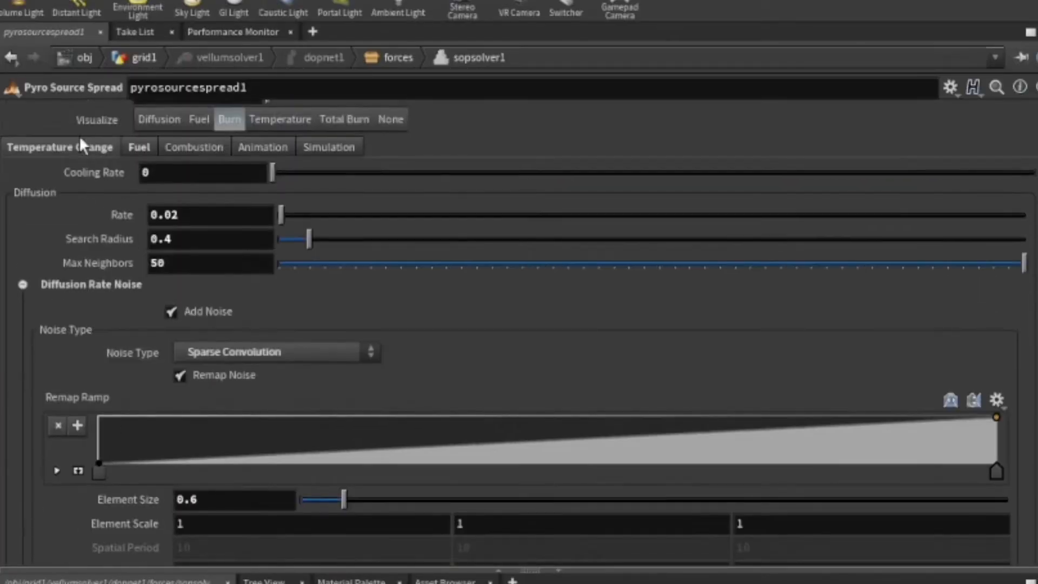
left_click(133, 148)
scroll(119, 464, "down", 3)
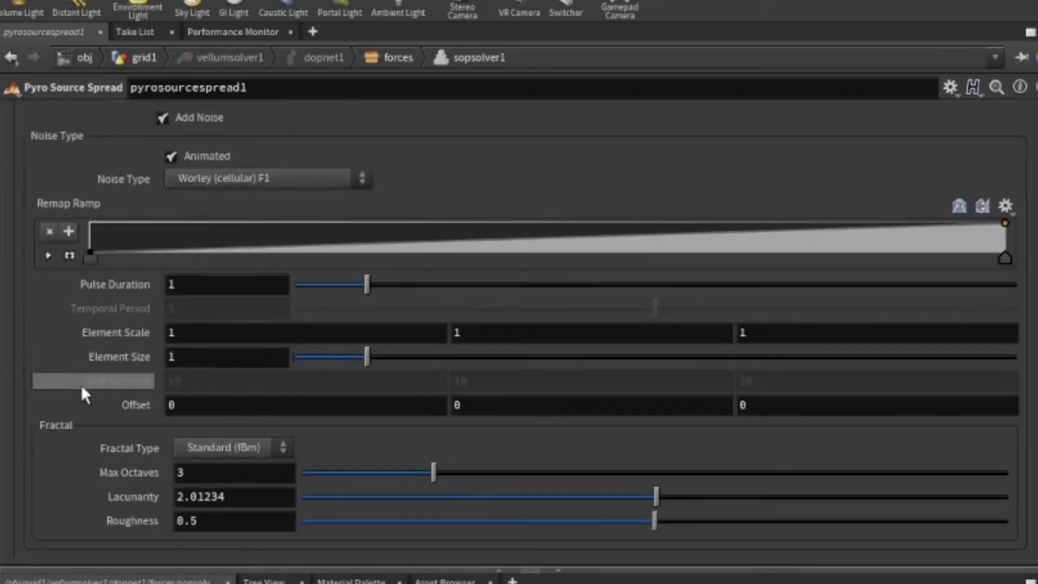
scroll(80, 384, "up", 5)
left_click(68, 177)
left_click(390, 149)
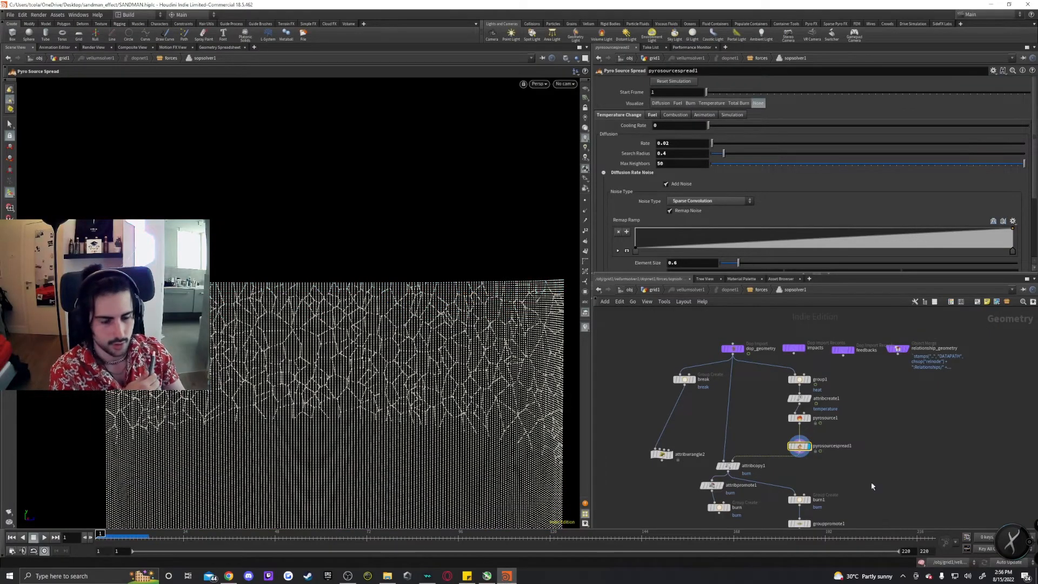
Inspect attribcopy1's settings for copying the burn attribute.
middle_click_drag(870, 482, 871, 441)
left_click(729, 423)
middle_click_drag(685, 395, 684, 410)
left_click_drag(628, 353, 682, 463)
left_click(695, 382)
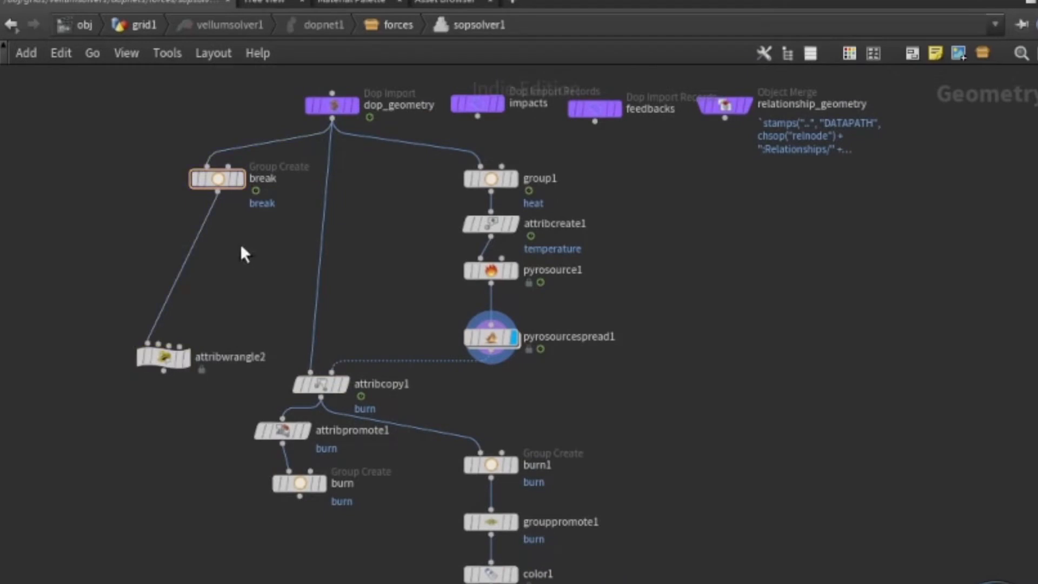
left_click(321, 384)
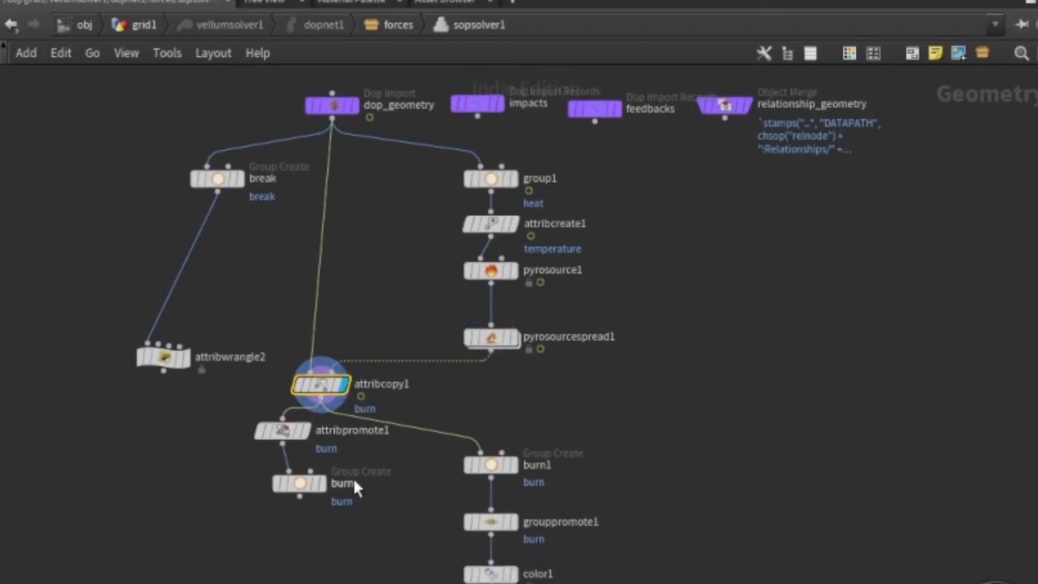
Move attribpromote1 and the burn group node down and to the left.
middle_click_drag(399, 490, 319, 441)
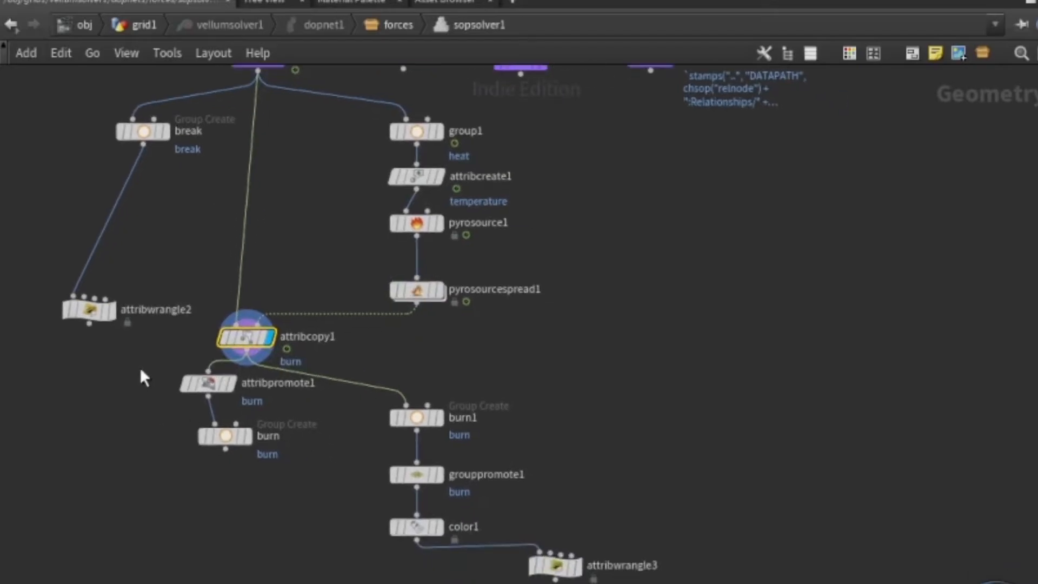
left_click_drag(140, 369, 242, 453)
left_click_drag(216, 388, 126, 431)
left_click(73, 441)
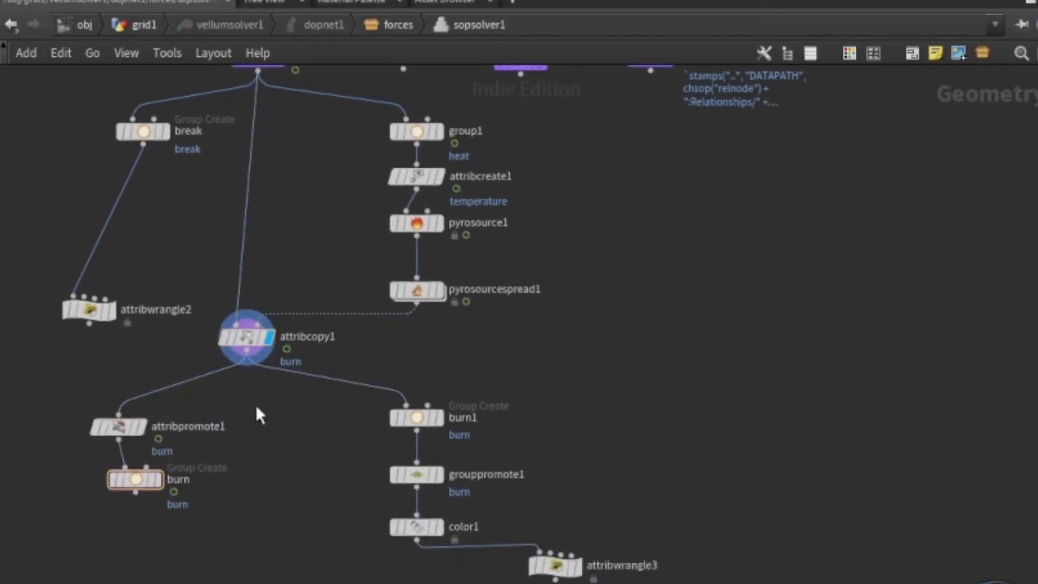
middle_click_drag(260, 415, 213, 393)
Inspect burn1, grouppromote1 and attribwrangle3 in the burn branch.
left_click(397, 404)
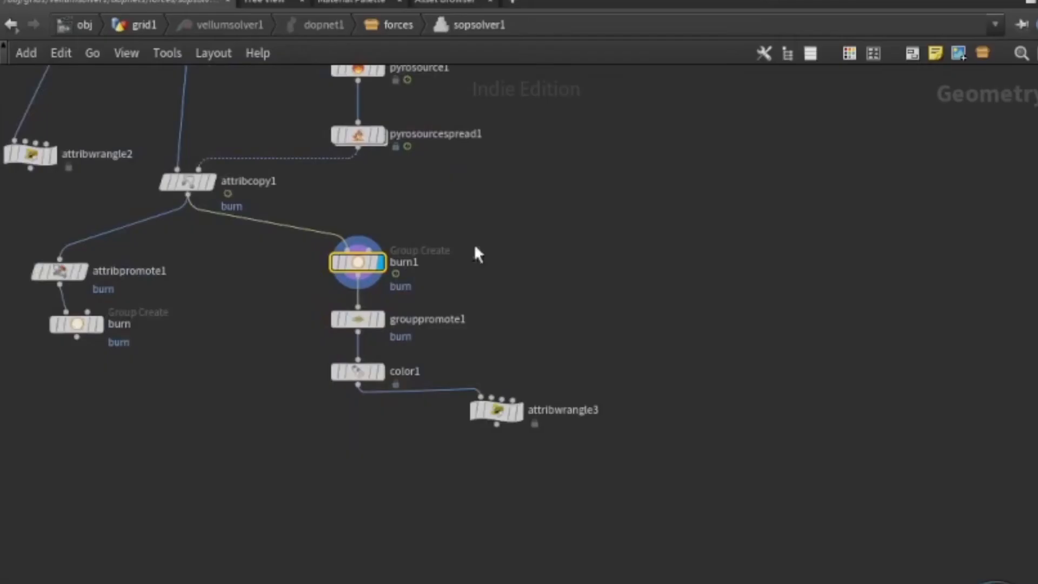
left_click(359, 319)
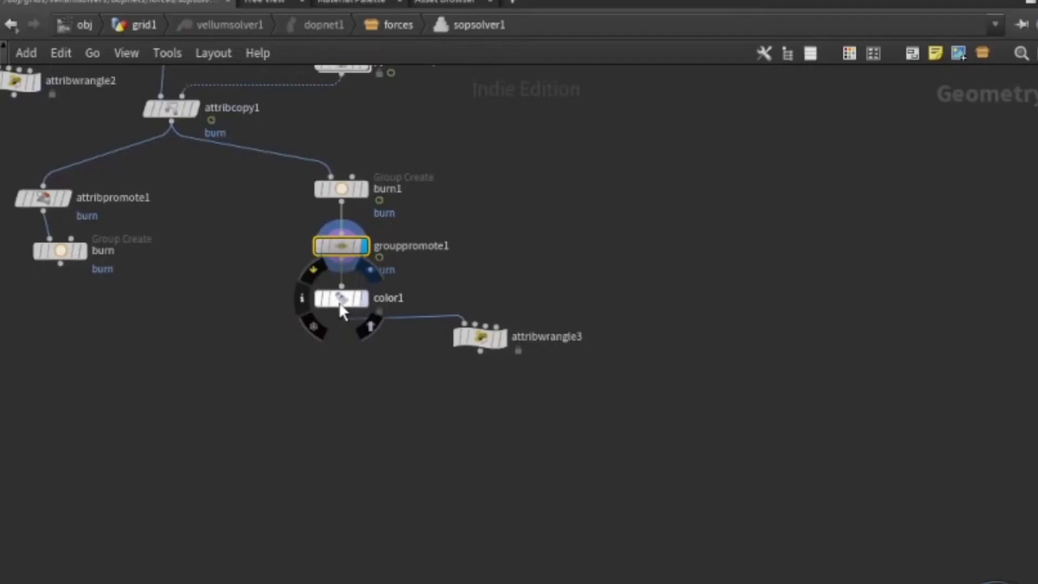
left_click(495, 346)
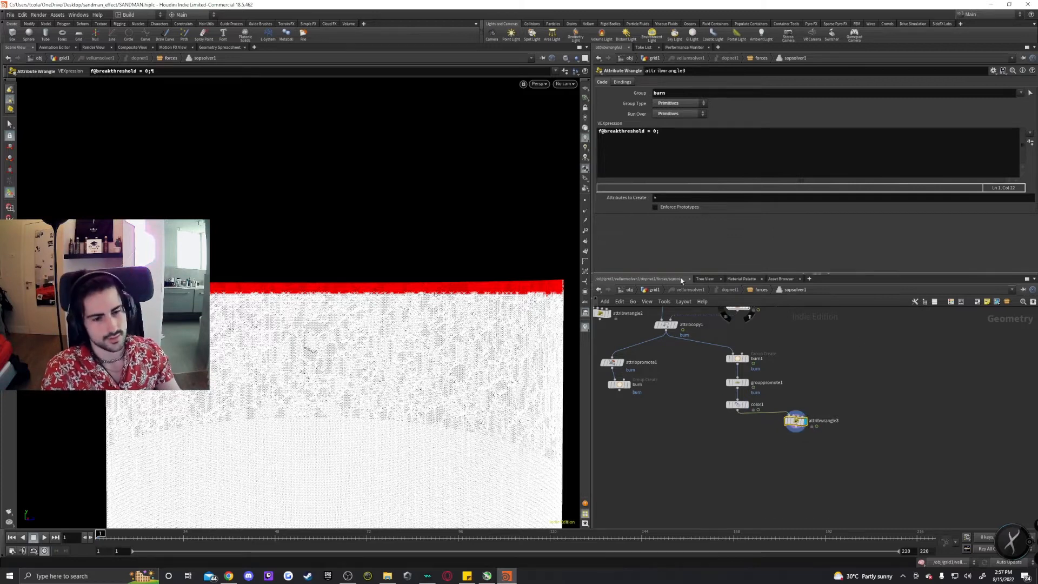
Return to the grid1 network, select vellumsolver1 and play back and scrub its simulation in the viewport.
key("u")
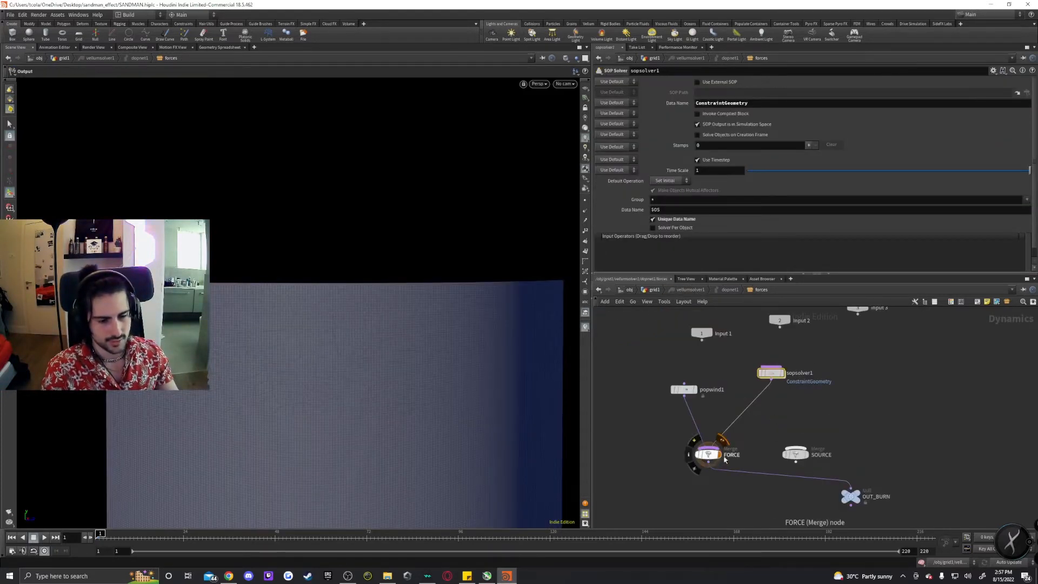
key("u")
key("u")
key("u")
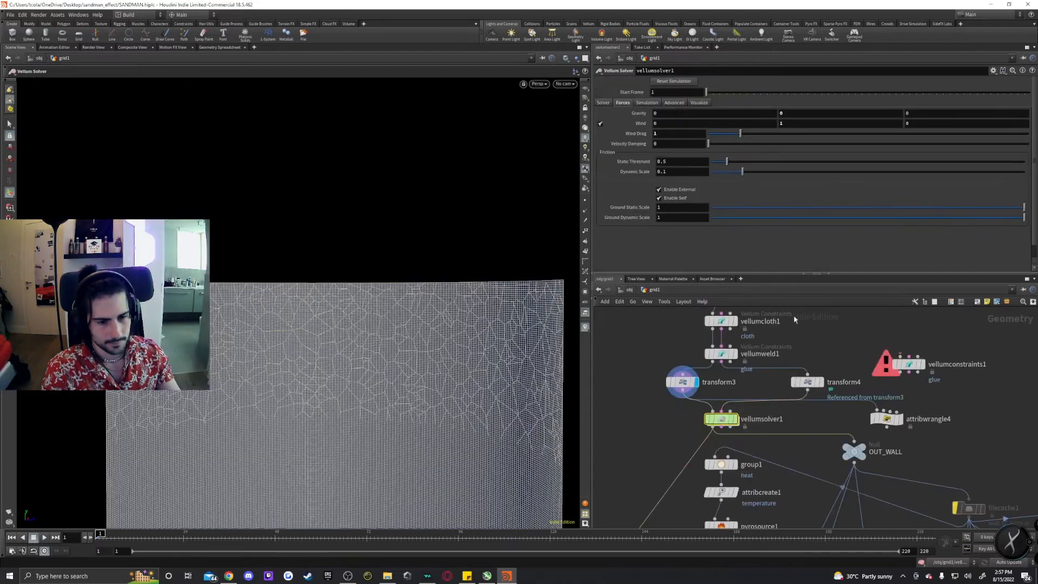
left_click(734, 419)
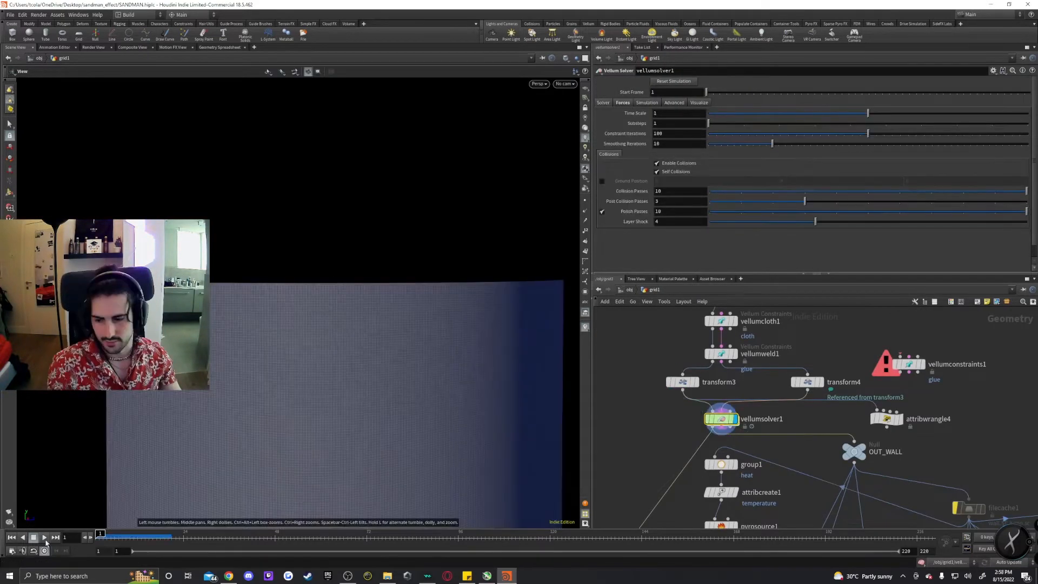
left_click(45, 537)
left_click(45, 540)
right_click_drag(372, 270, 456, 301)
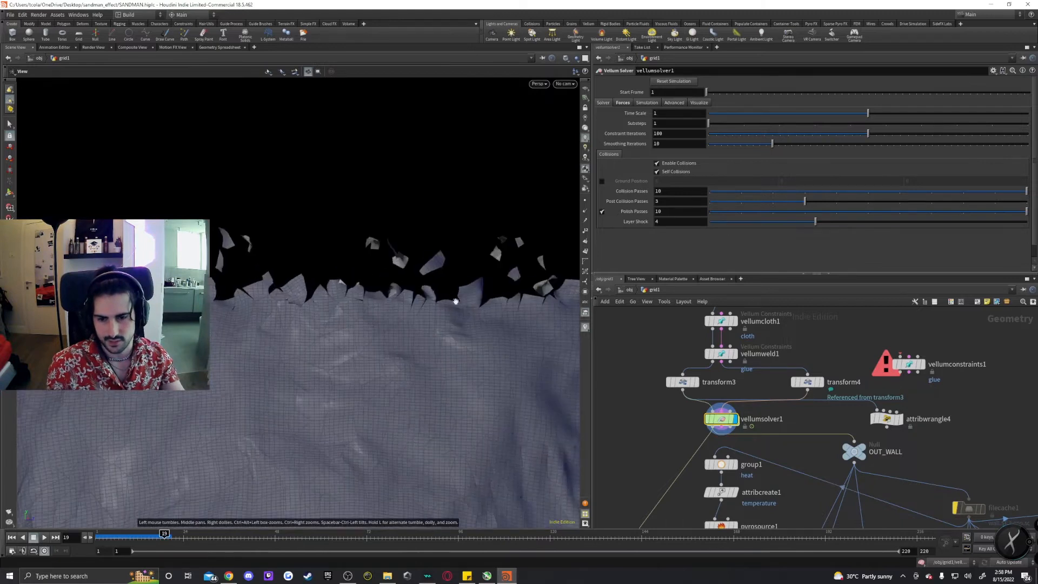
left_click_drag(164, 536, 138, 536)
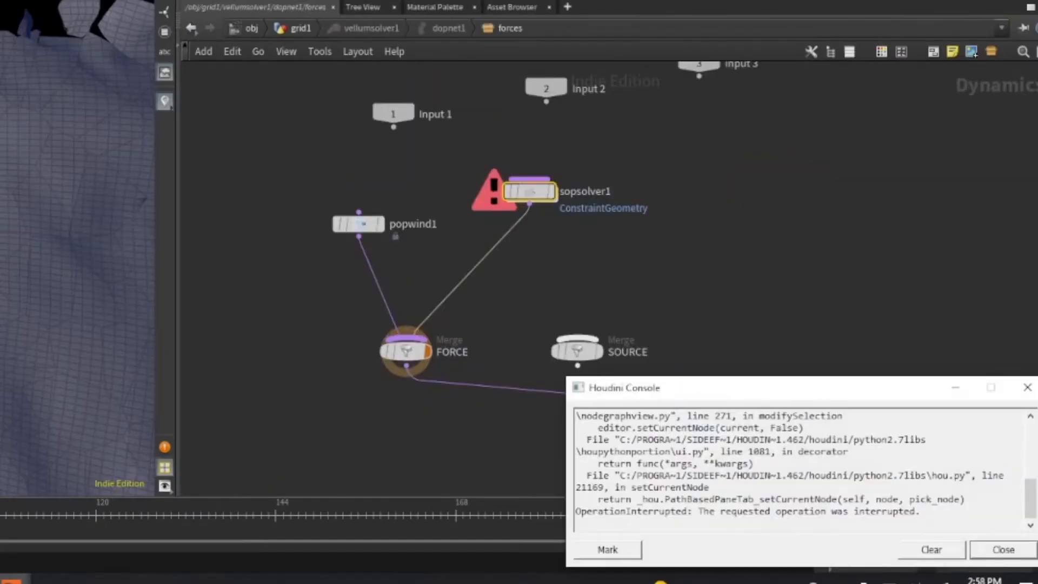
Close the console error, go back to grid1, rewind the timeline and stop the simulation cooking.
left_click(1027, 387)
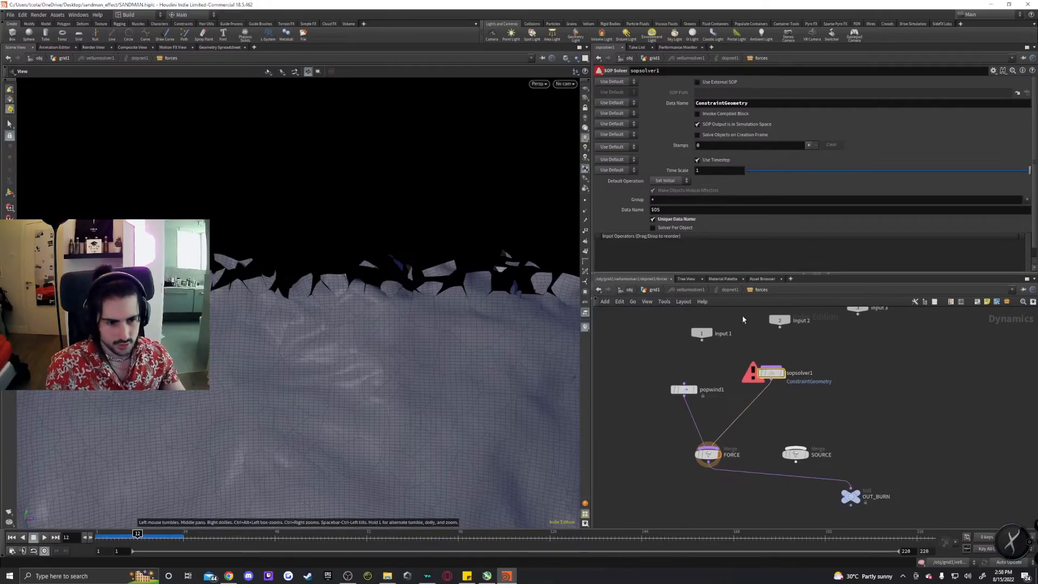
left_click(654, 289)
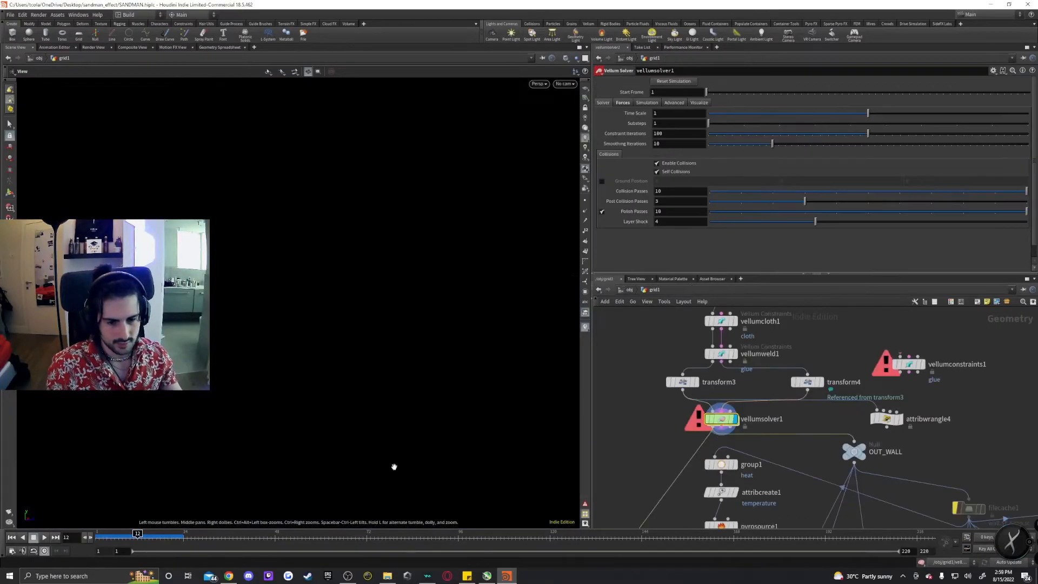
left_click(23, 537)
mouse_move(864, 459)
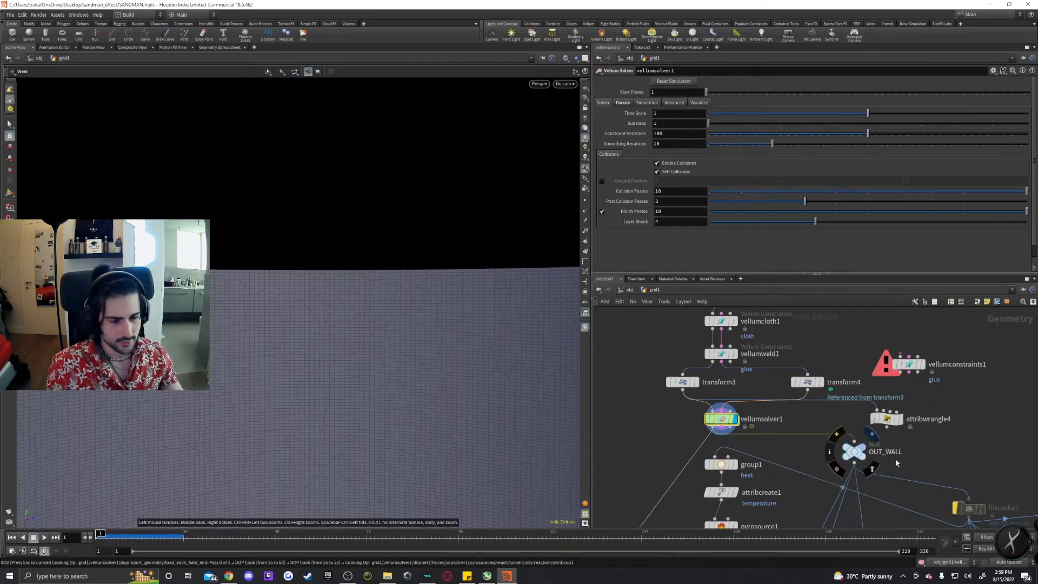
key("Escape")
Inspect filecache1's wall cache path and its Valid Frame Range option, keeping Save Frame Range.
scroll(898, 467, "down", 3)
middle_click_drag(940, 491, 852, 436)
scroll(849, 440, "up", 4)
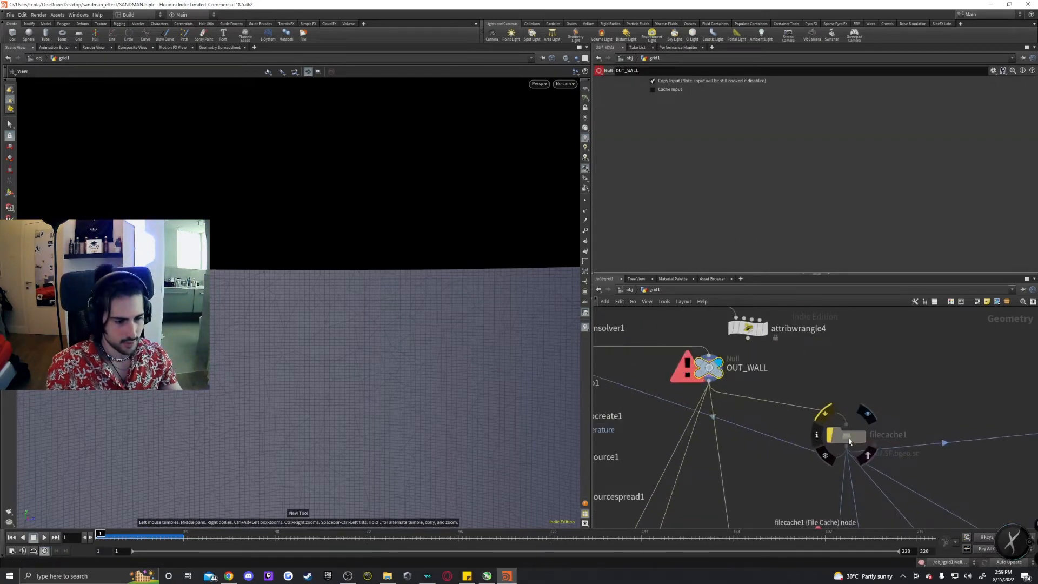
left_click(847, 435)
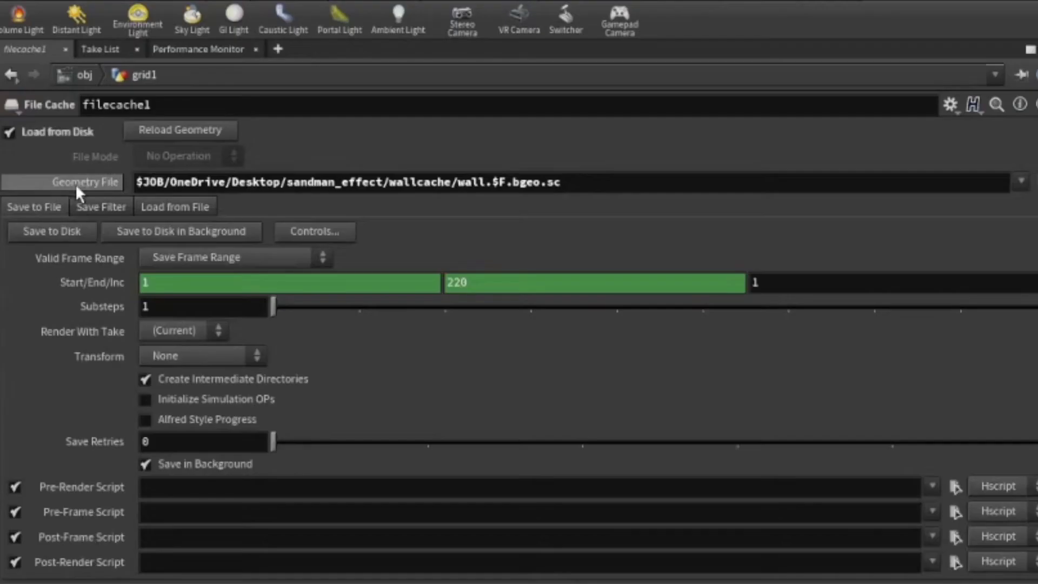
left_click(186, 256)
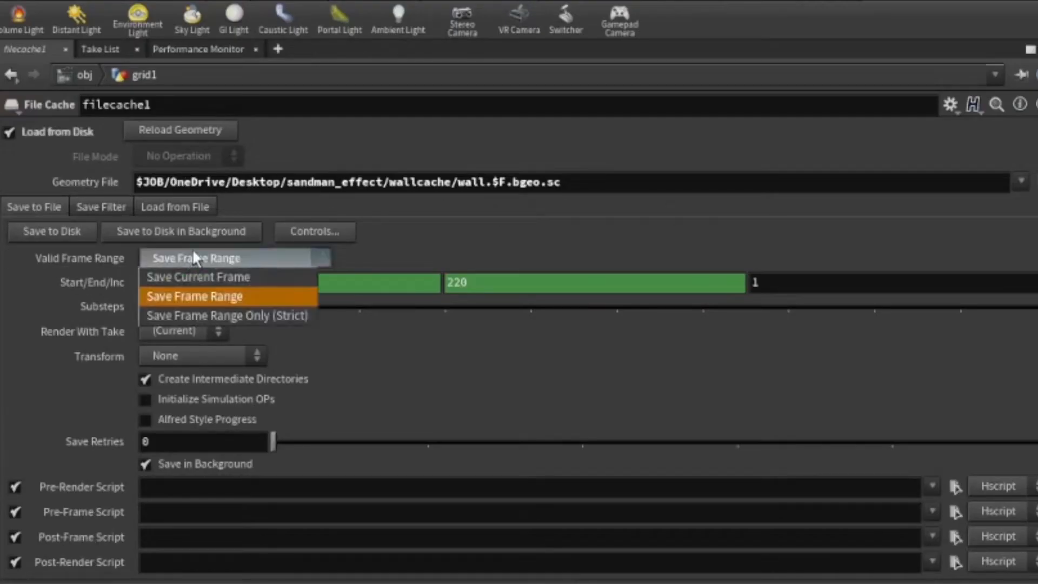
left_click(192, 249)
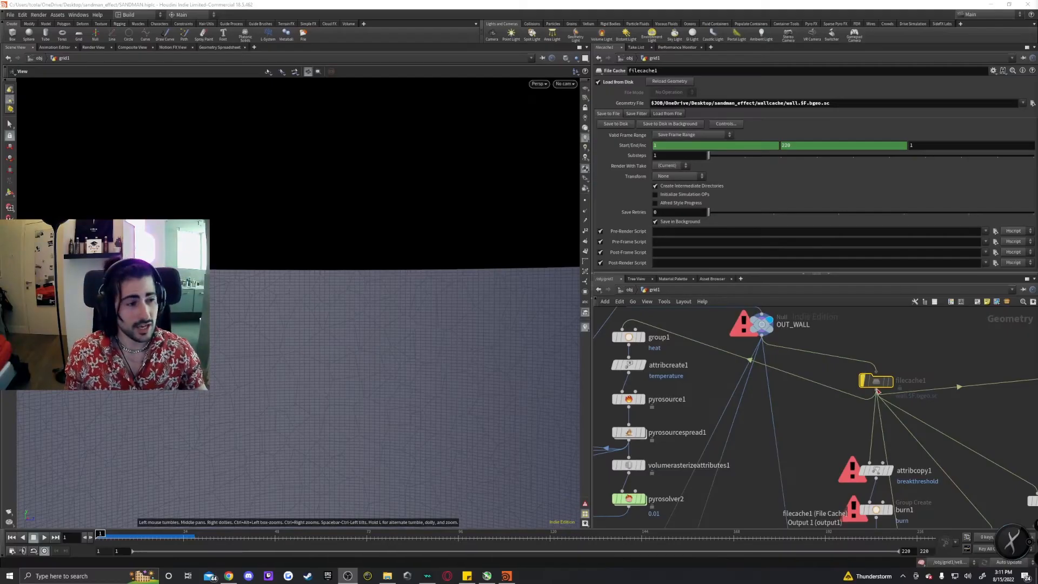
Inspect group1's heat point group and its bounding box settings.
mouse_move(877, 384)
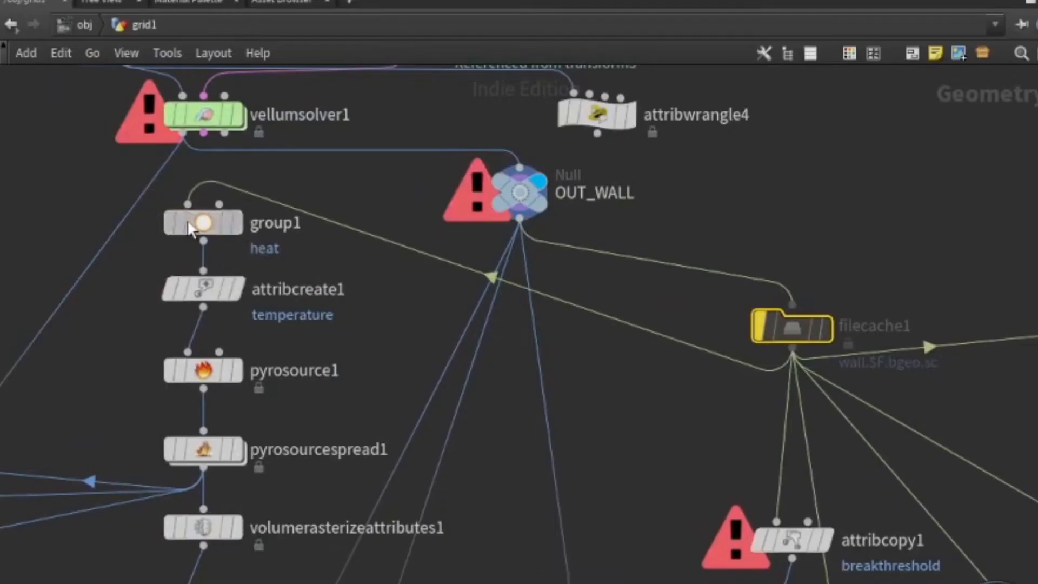
left_click(626, 337)
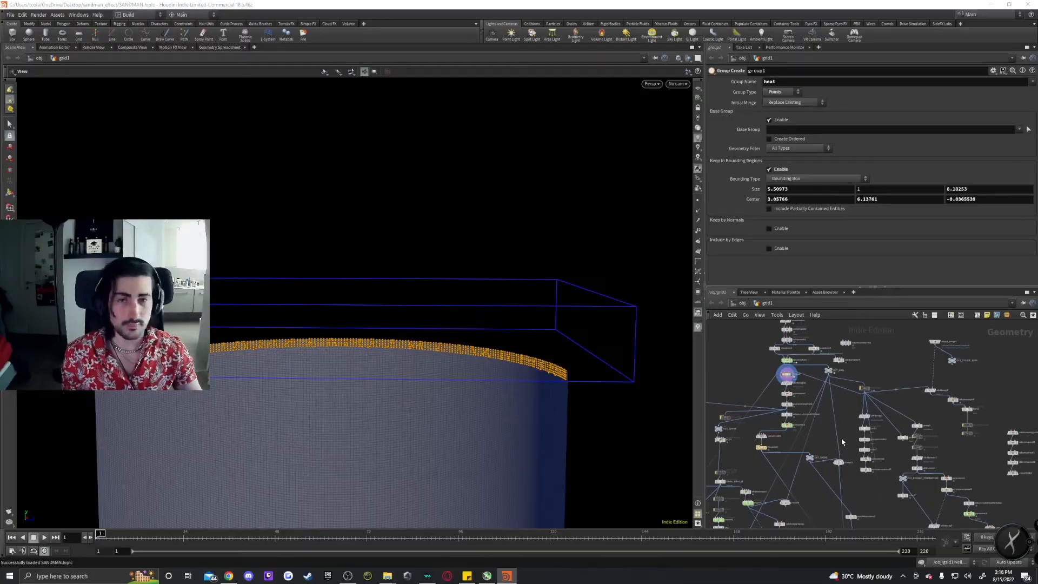
middle_click_drag(845, 431, 864, 446)
scroll(865, 446, "up", 3)
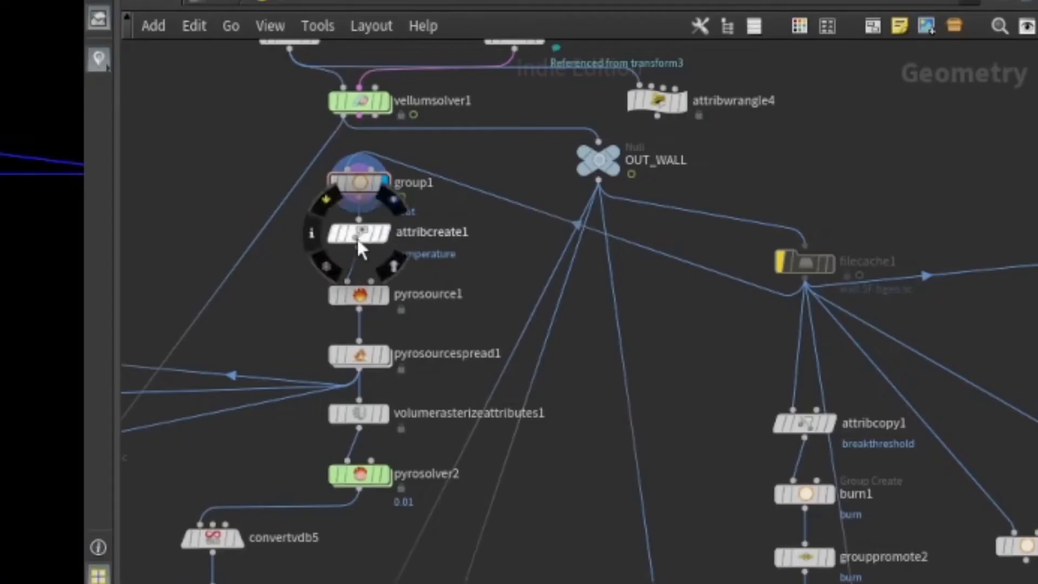
left_click(384, 233)
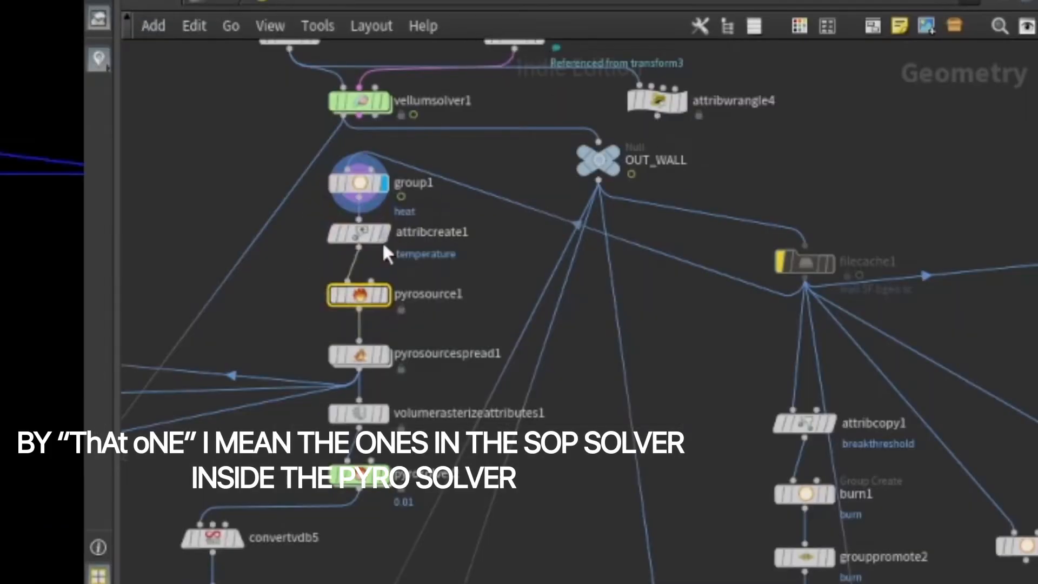
Review pyrosource1, pyrosourcespread1 and volumerasterizeattributes1 settings in the pyro branch.
left_click(359, 294)
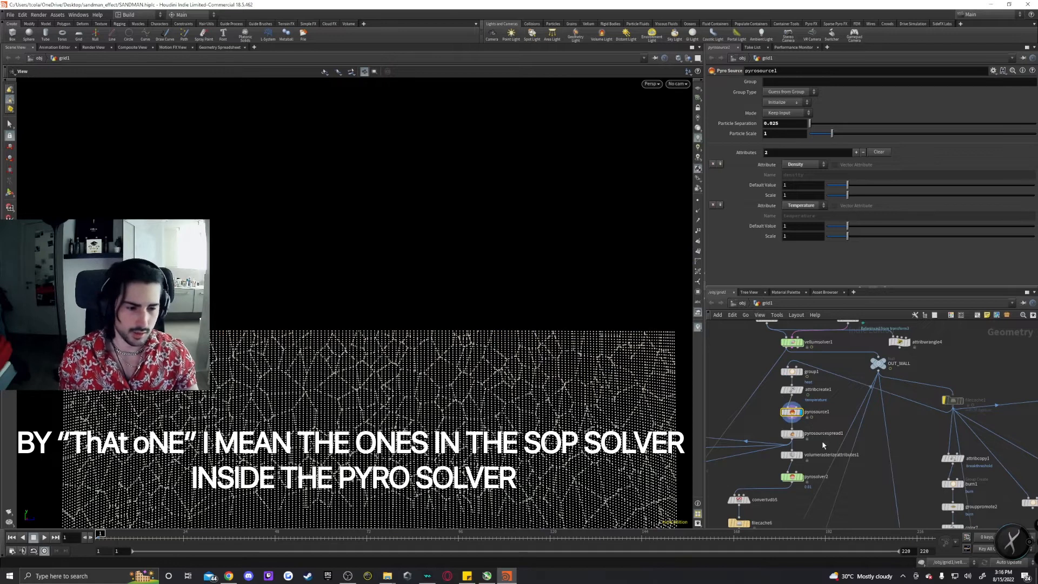
middle_click_drag(821, 440, 831, 422)
left_click(801, 417)
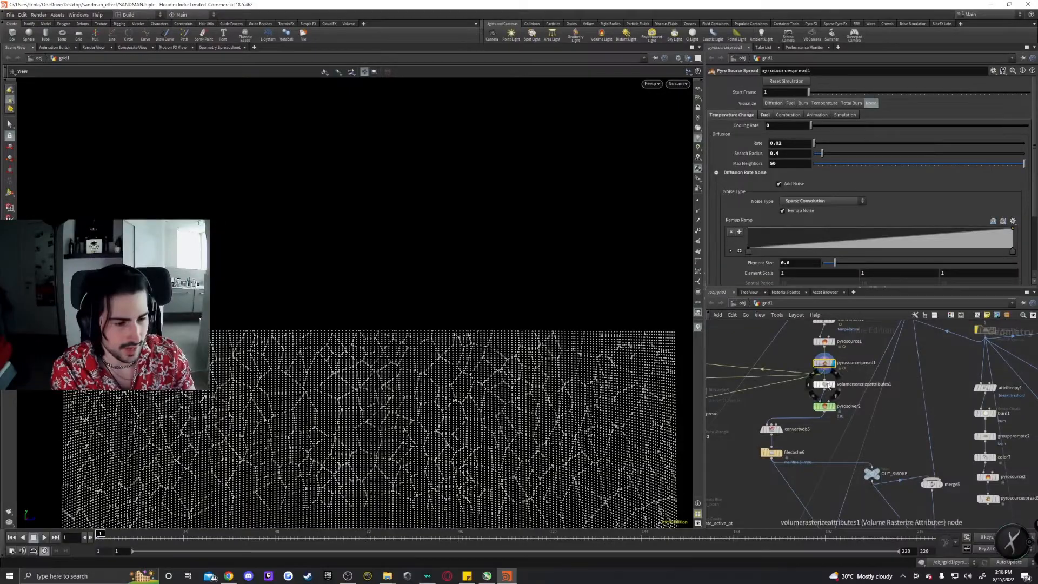
left_click(822, 385)
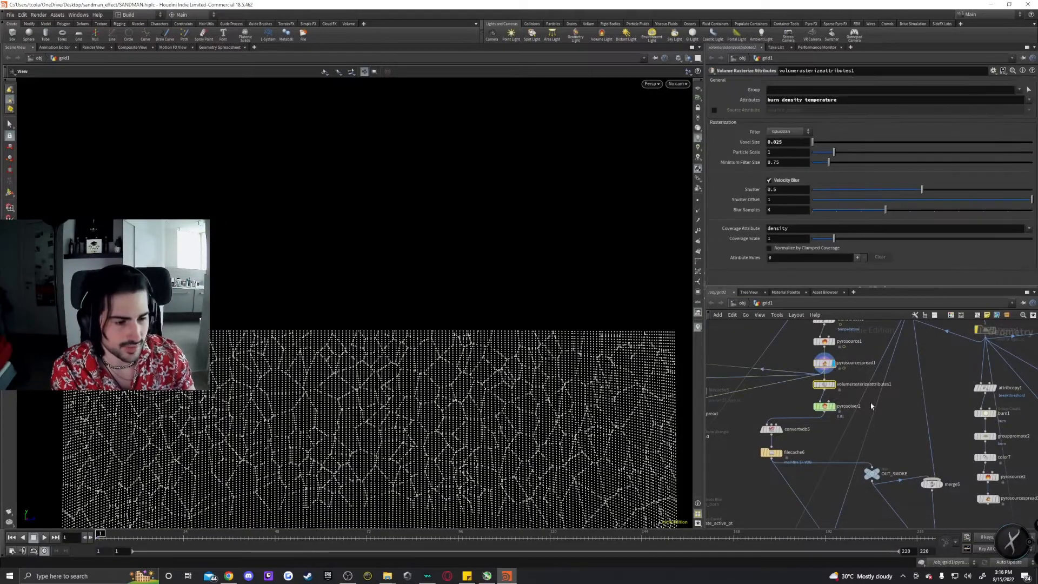
middle_click_drag(869, 382, 849, 416)
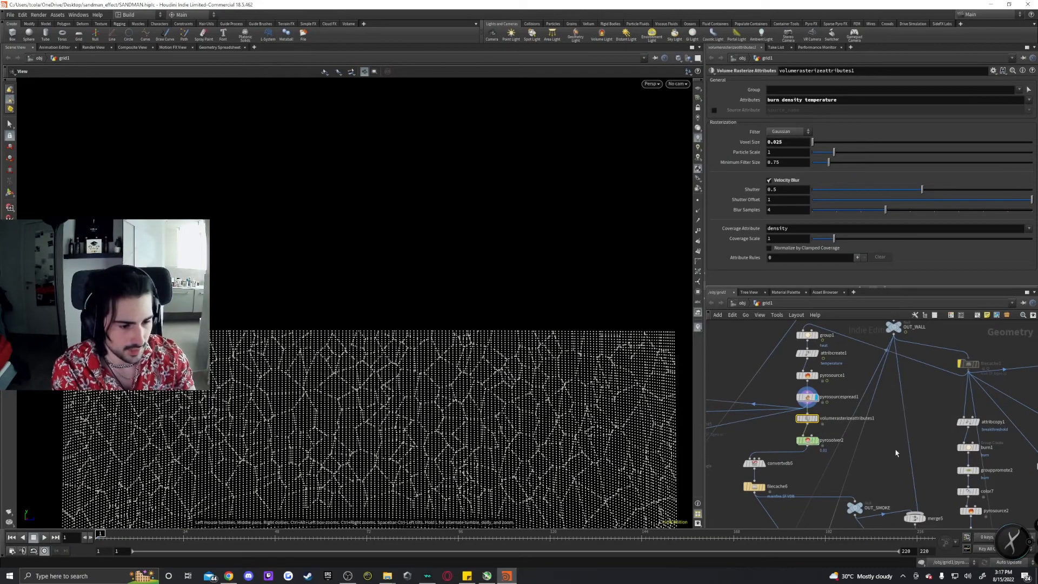
Select pyrosolver2 and review its Solving shape settings for dissipation, disturbance, shredding and turbulence.
left_click(808, 440)
middle_click_drag(871, 454, 863, 439)
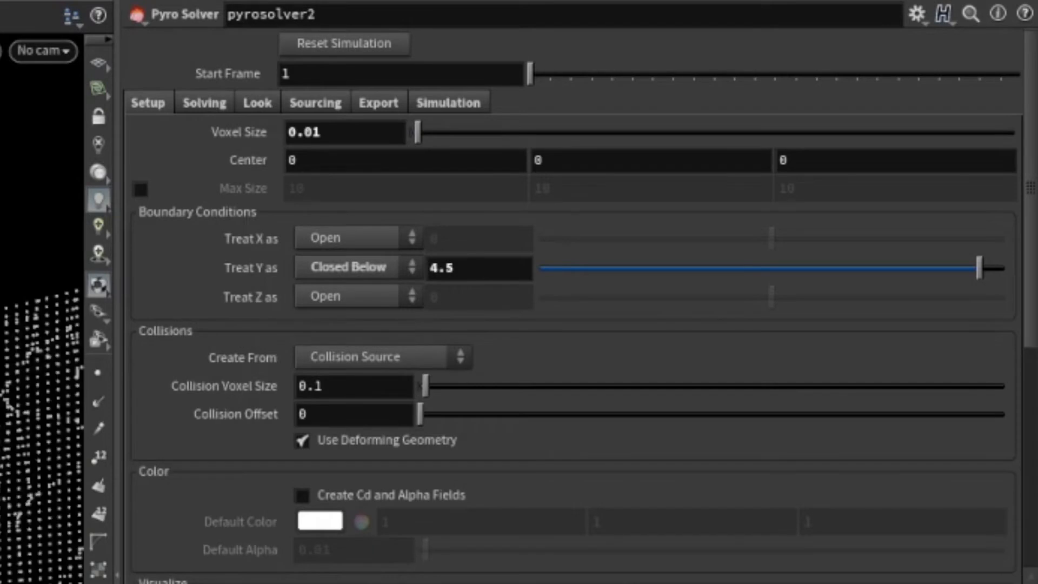
left_click(203, 103)
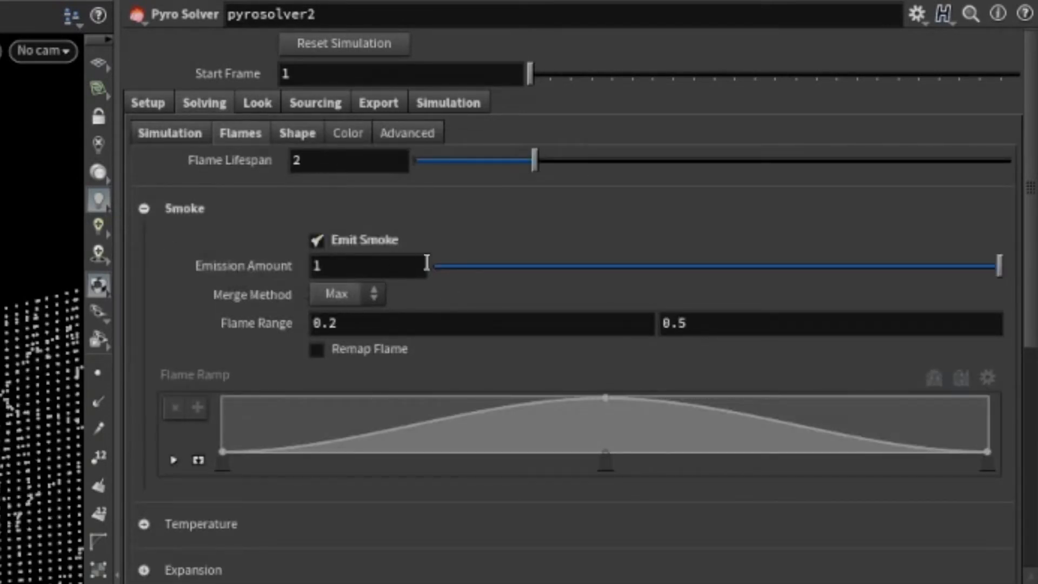
left_click(298, 136)
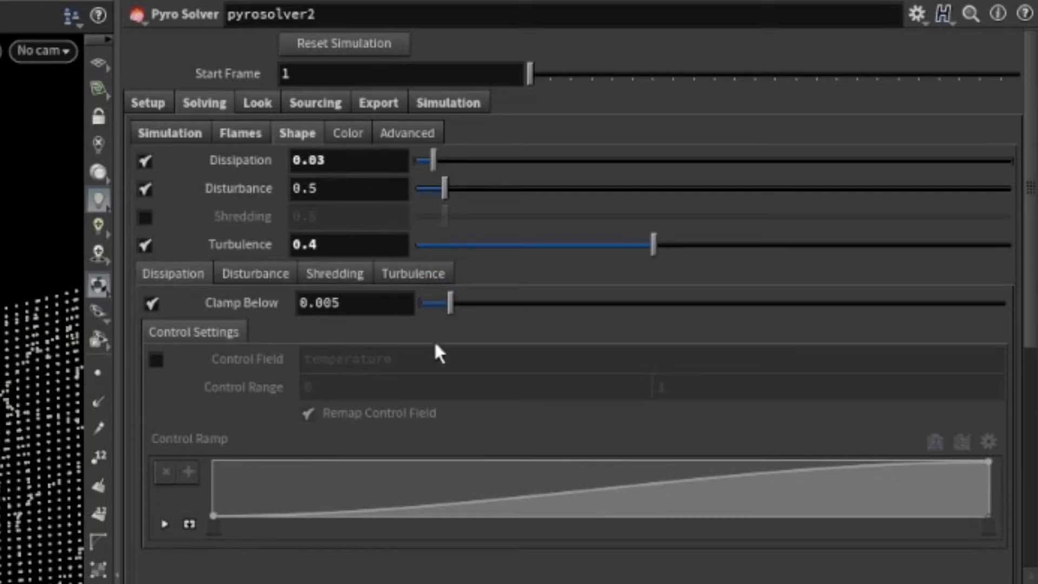
left_click(280, 272)
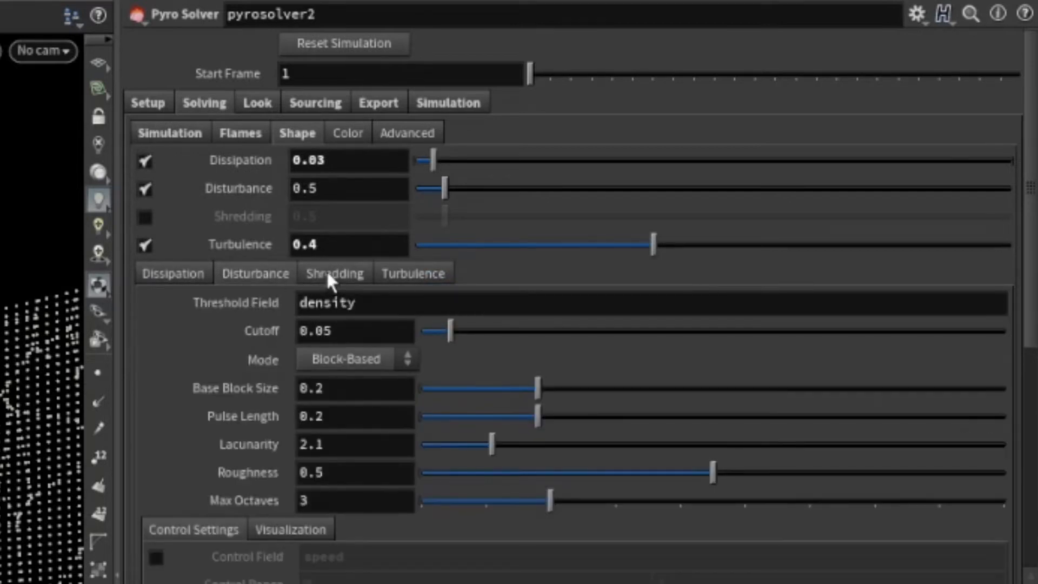
left_click(328, 276)
left_click(443, 276)
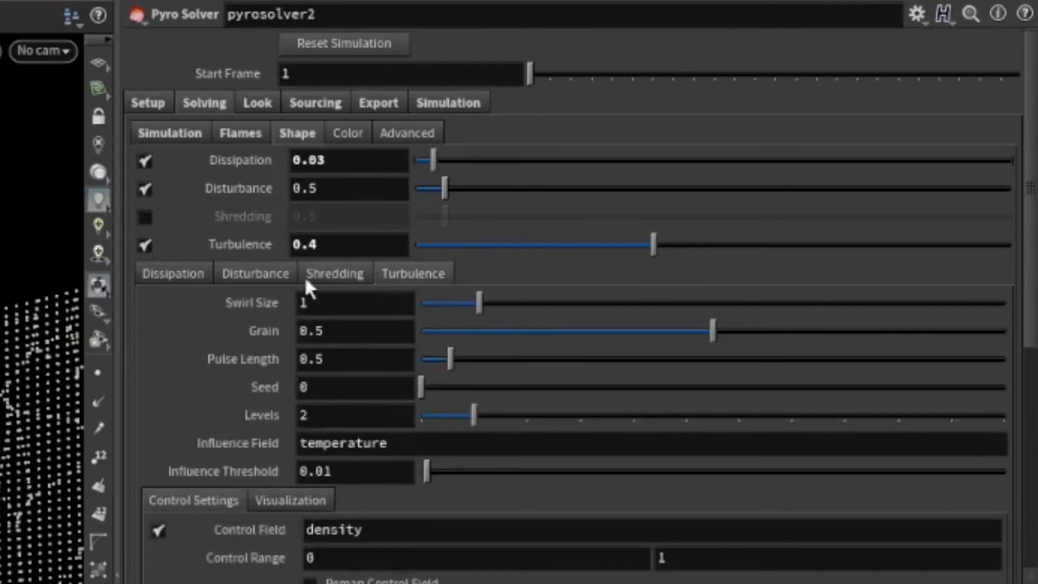
left_click(180, 271)
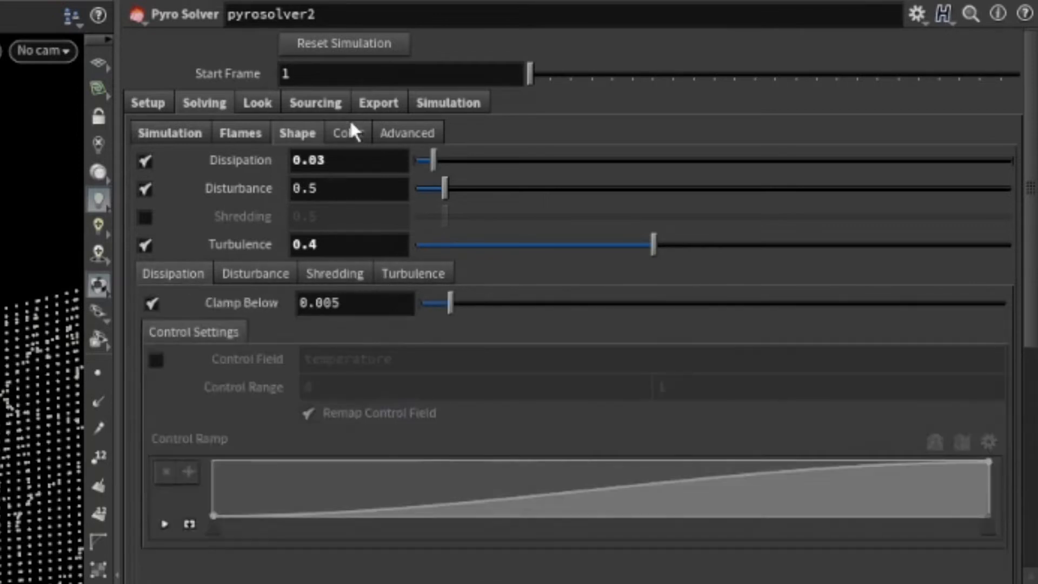
Review pyrosolver2's Look settings for smoke density, fire intensity and fire color ramp.
left_click(253, 103)
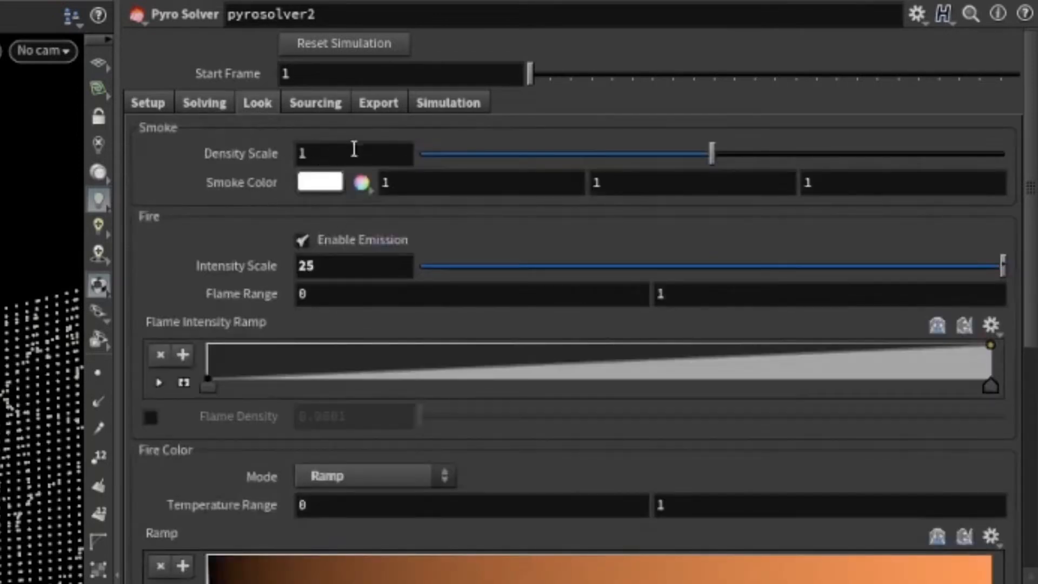
scroll(235, 335, "down", 3)
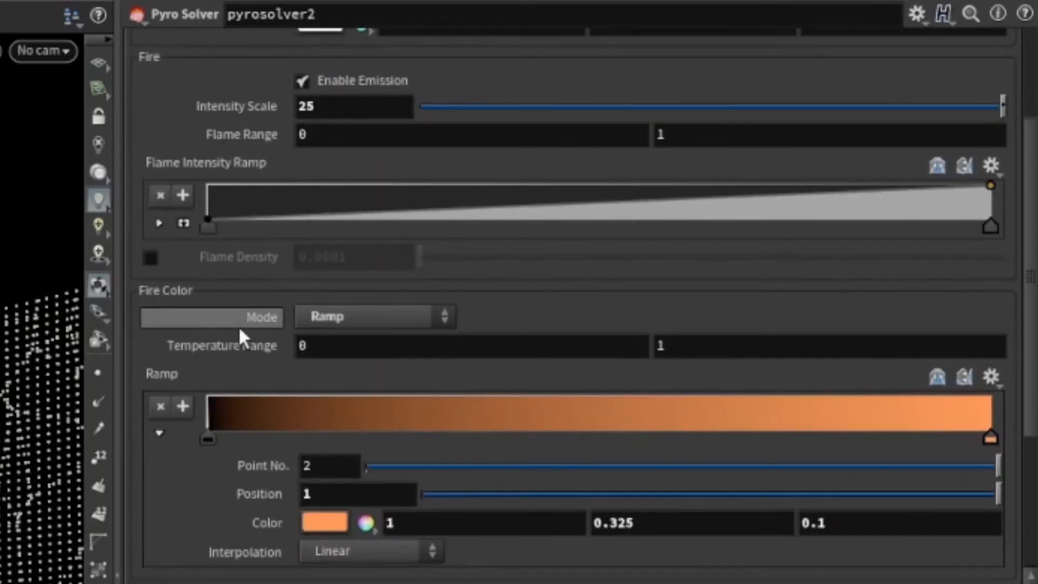
scroll(241, 326, "down", 3)
scroll(253, 332, "up", 4)
scroll(254, 338, "up", 2)
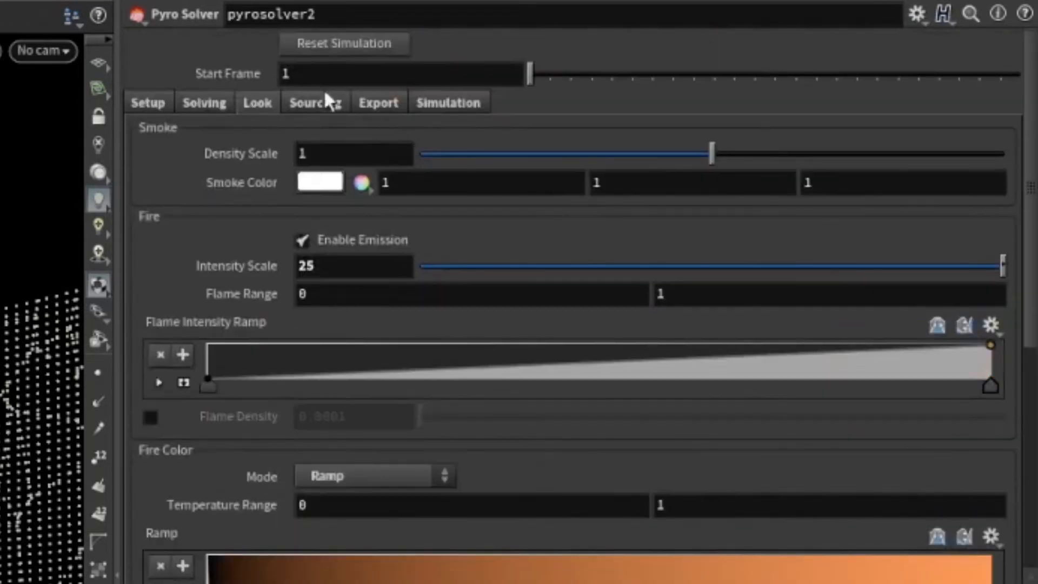
Review pyrosolver2's Sourcing operations and exported fields, including burn sourced into flame.
left_click(315, 102)
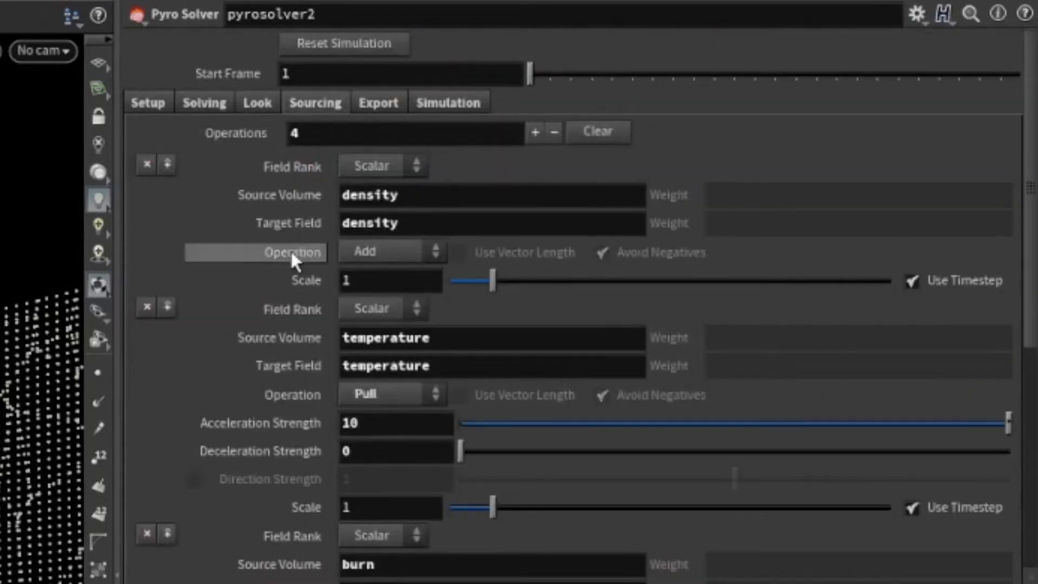
scroll(574, 286, "down", 5)
scroll(574, 291, "down", 6)
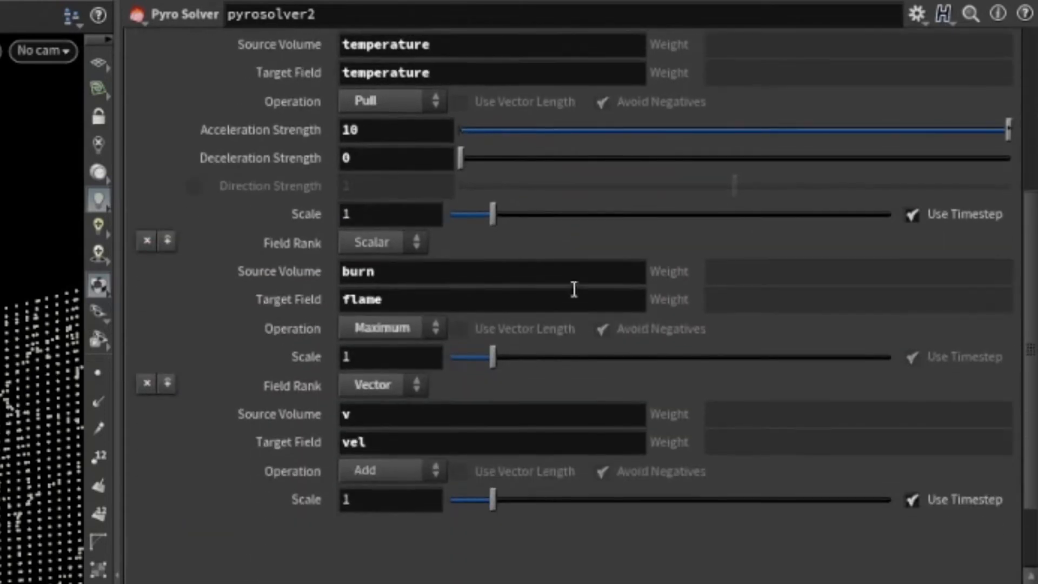
scroll(576, 295, "up", 10)
left_click(372, 102)
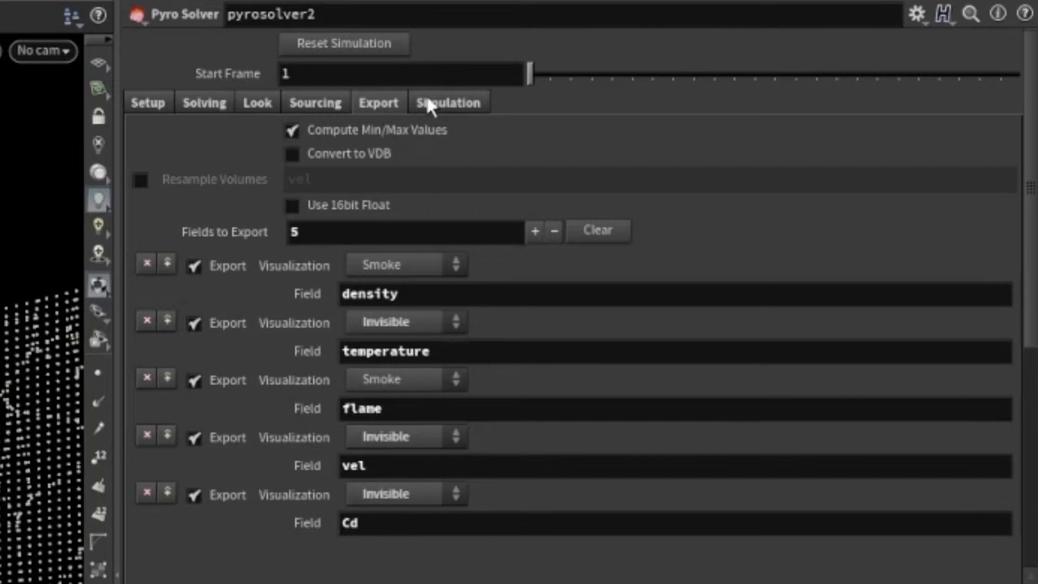
left_click(316, 105)
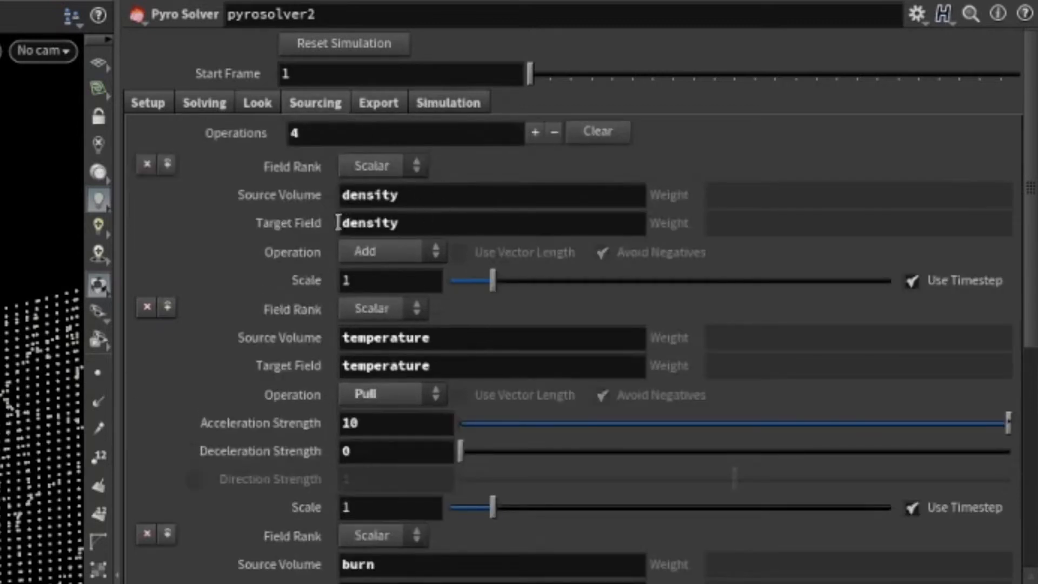
scroll(473, 370, "down", 5)
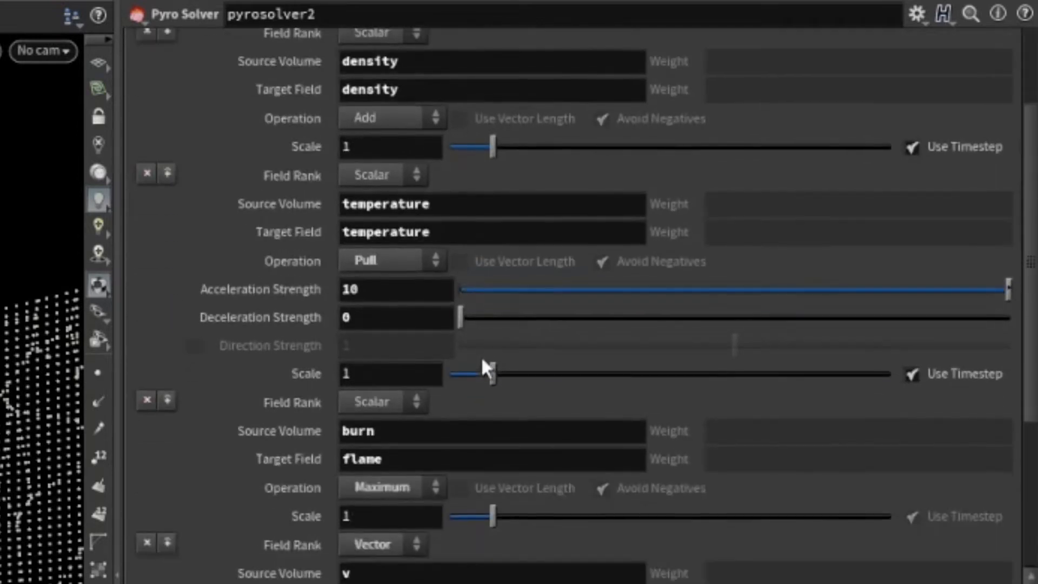
scroll(472, 454, "down", 4)
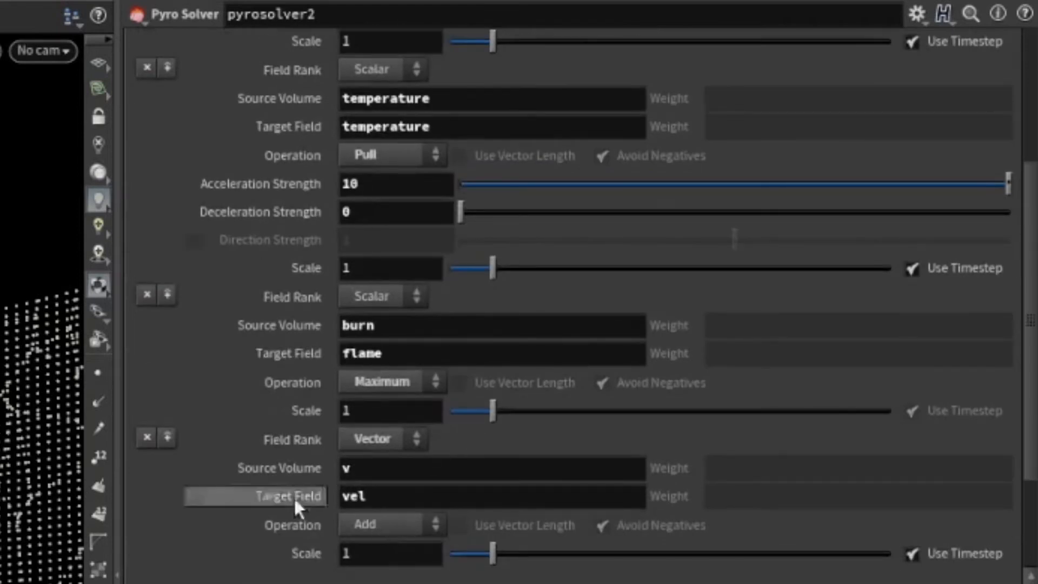
Review pyrosolver2's Setup settings for voxel size, boundary conditions and collisions.
scroll(464, 522, "up", 5)
scroll(488, 492, "up", 4)
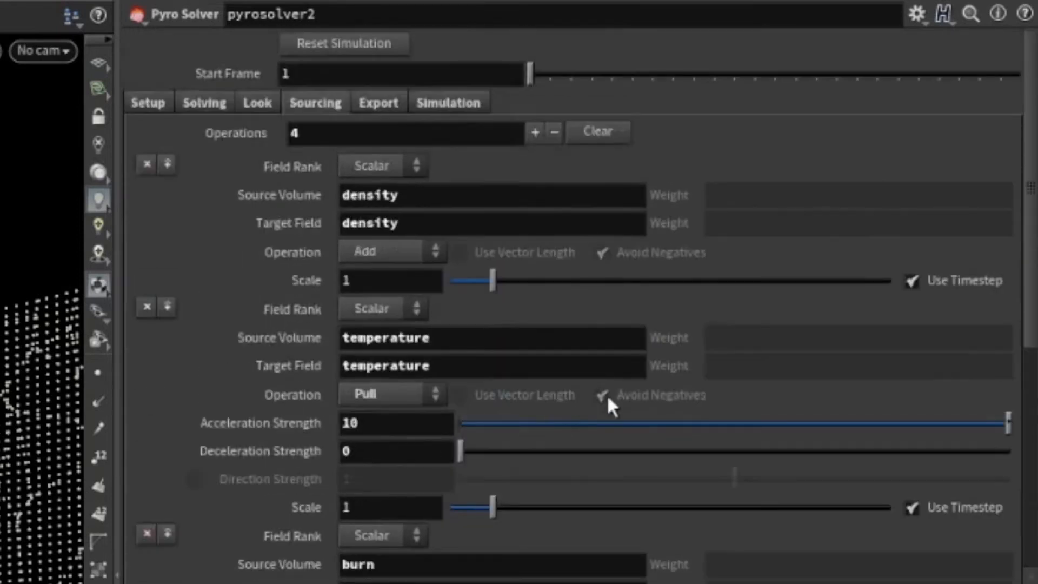
left_click(157, 102)
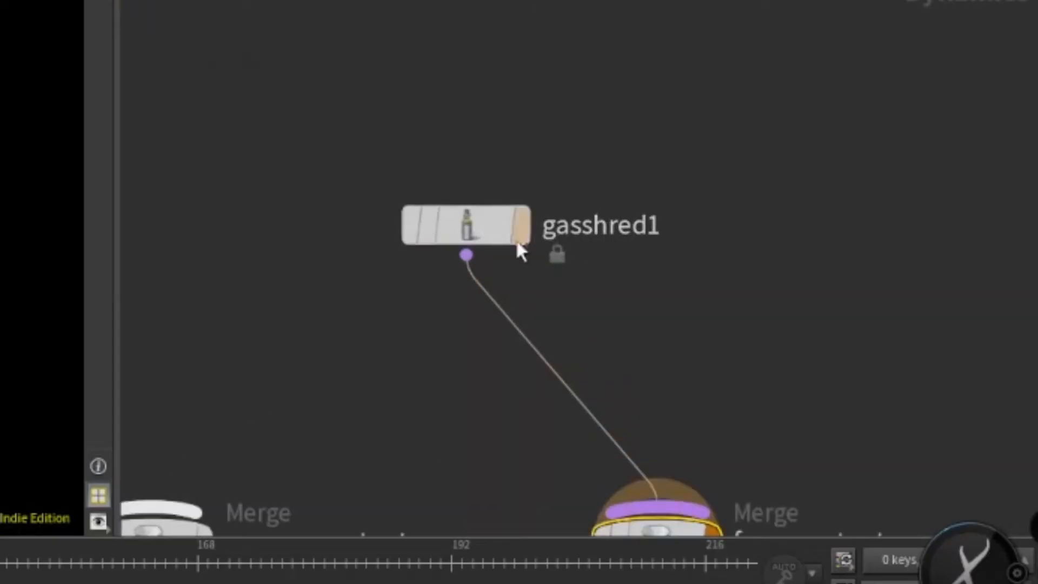
Select the gasshred1 node in the dynamics network and look through each of its settings tabs.
left_click(962, 449)
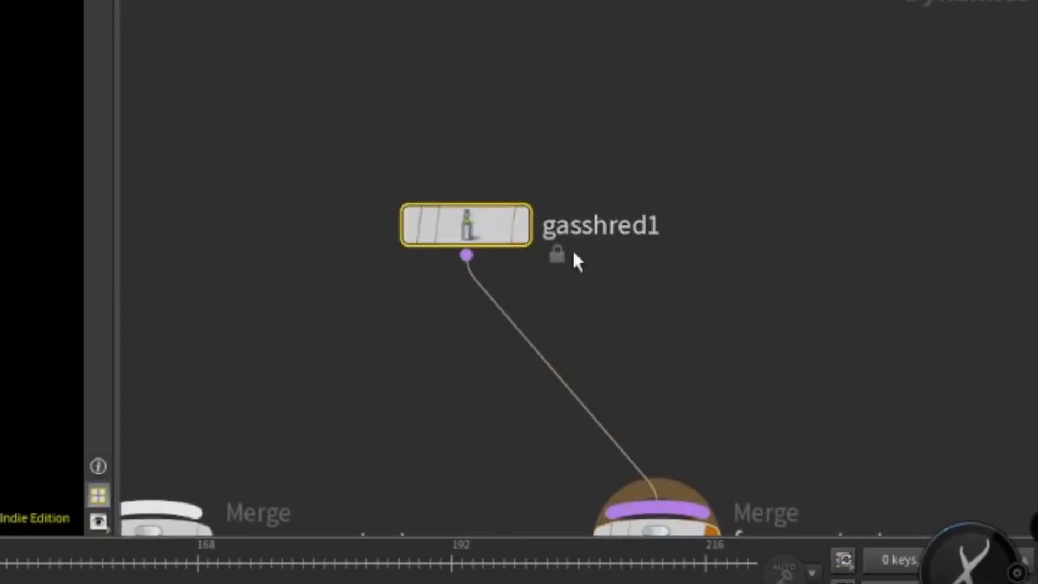
middle_click_drag(663, 241, 580, 195)
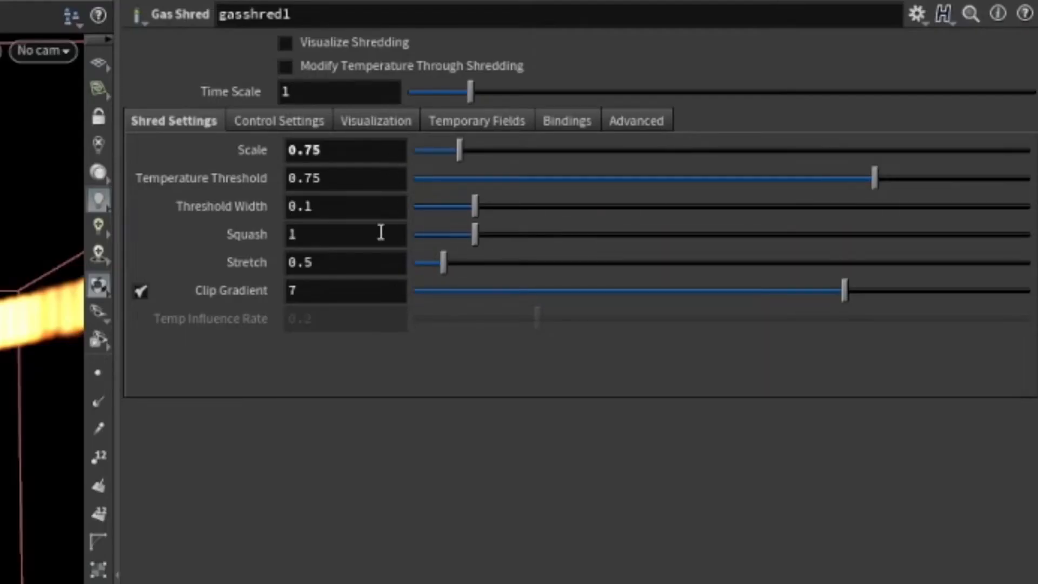
left_click(279, 120)
left_click(376, 121)
left_click(477, 121)
left_click(567, 120)
left_click(636, 121)
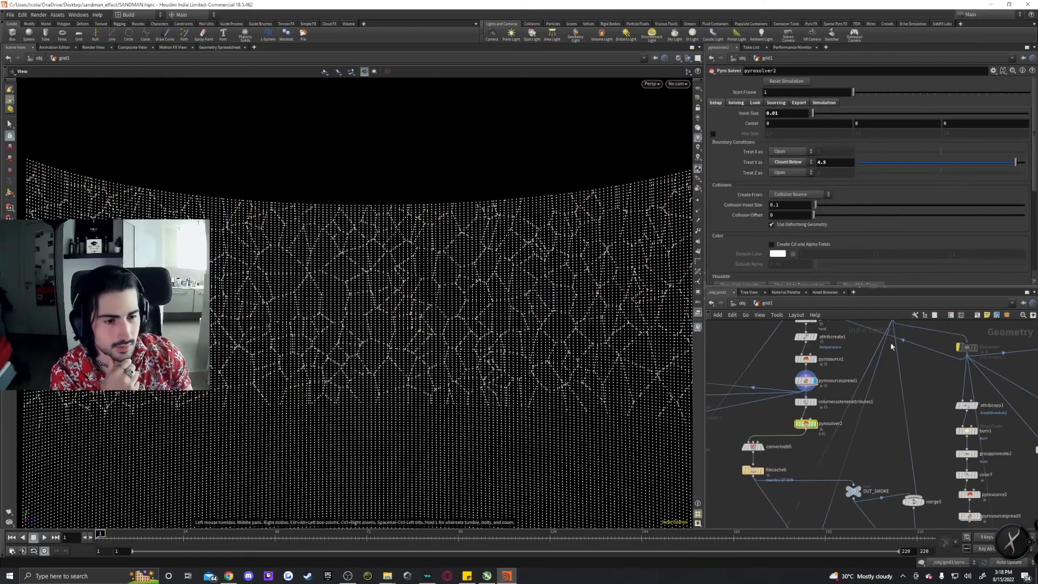
Select convertvdb5 below pyrosolver2 and inspect its group list of converted density, flame, temperature and vel fields.
middle_click_drag(795, 458, 849, 418)
left_click(809, 407)
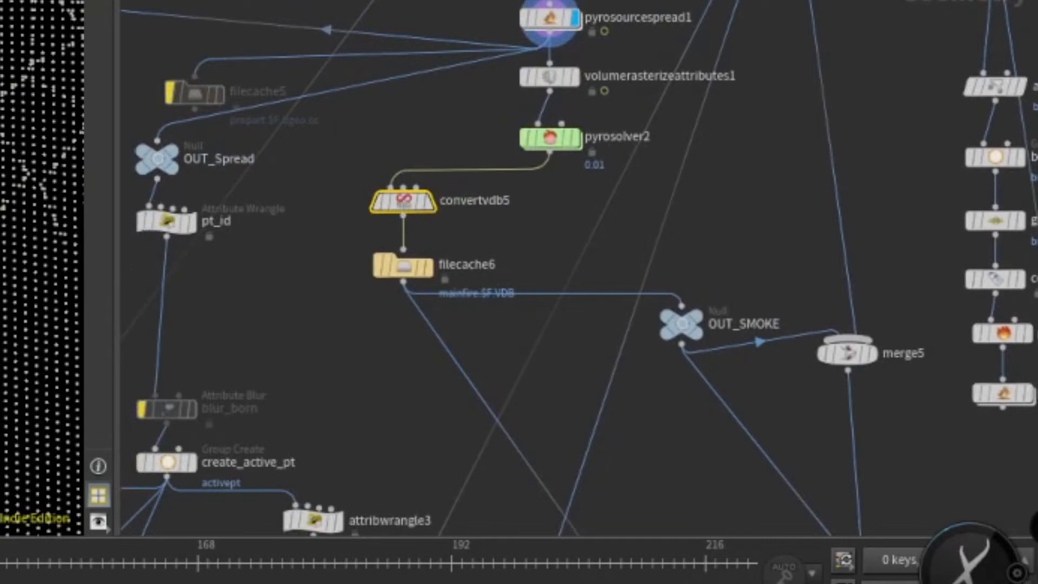
left_click(996, 42)
left_click(997, 42)
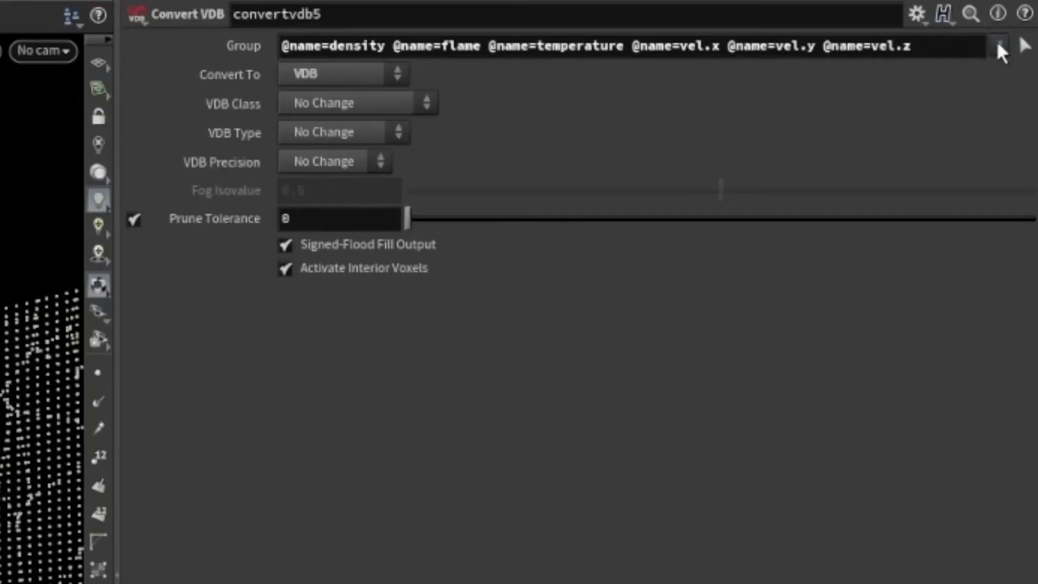
left_click(996, 41)
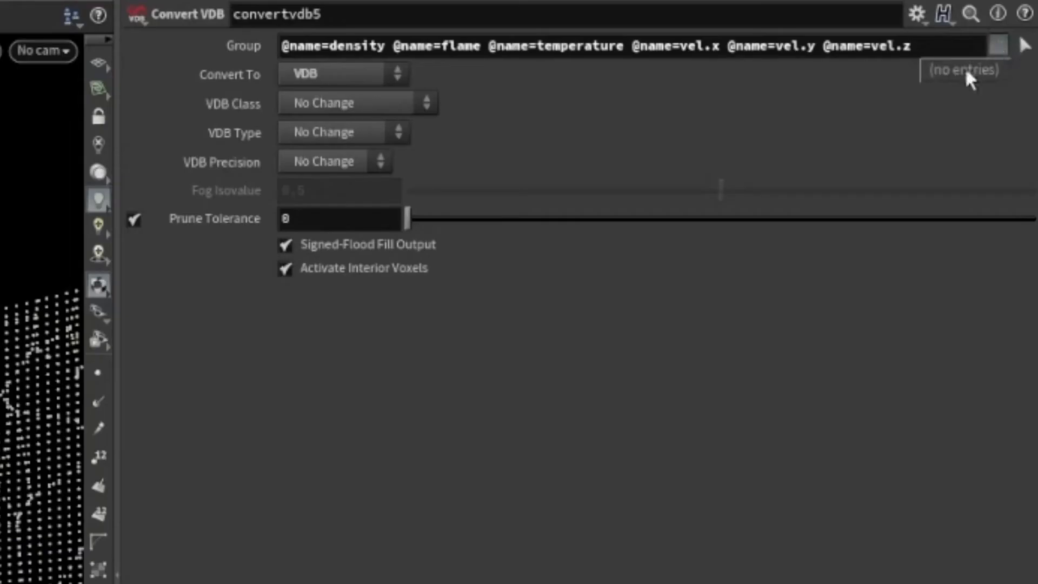
left_click(995, 47)
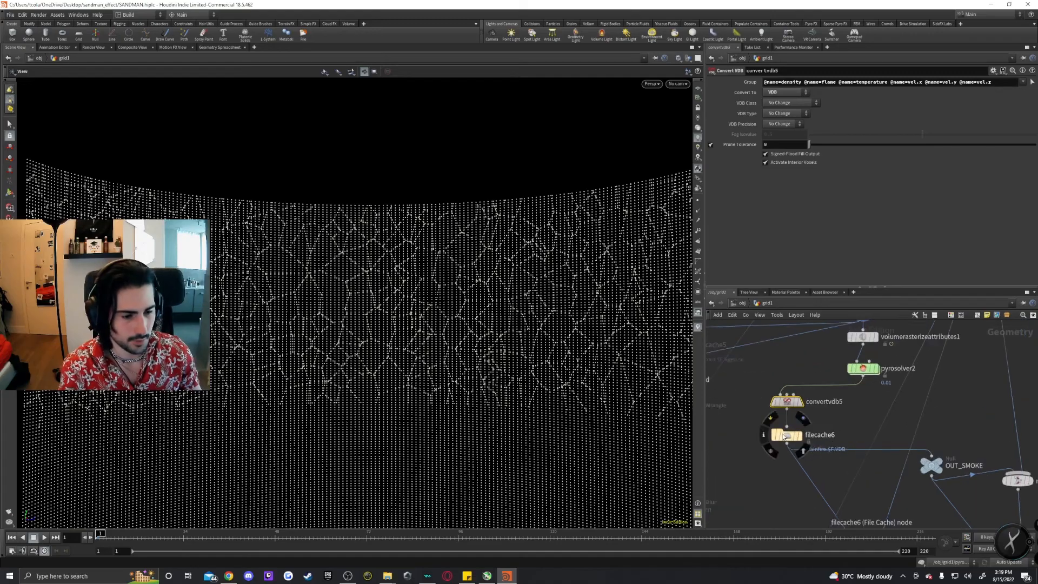
Play back the cached fire simulation from filecache6 as a flipbook, then close the flipbook.
left_click(784, 435)
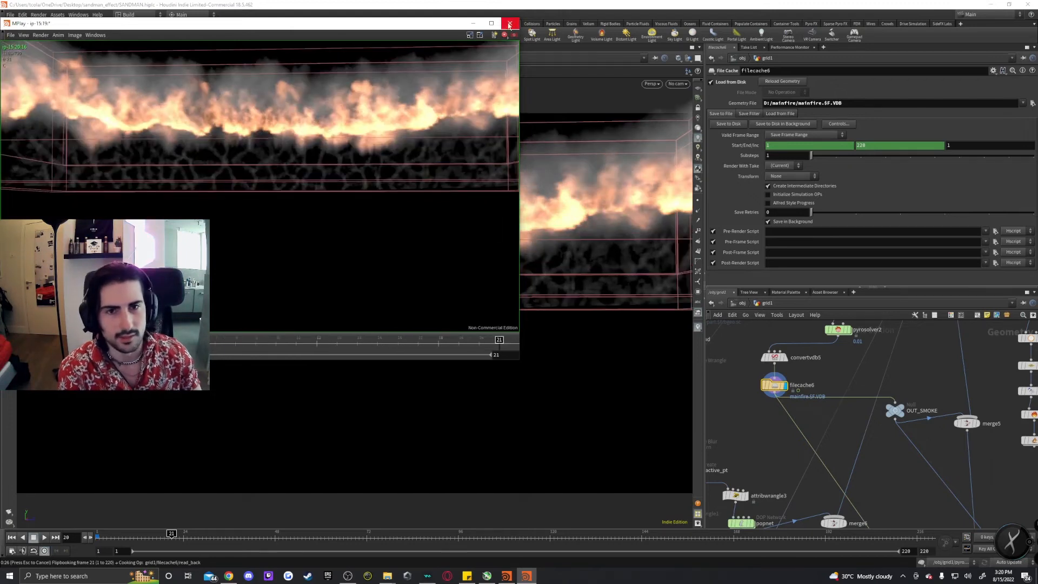
left_click(510, 23)
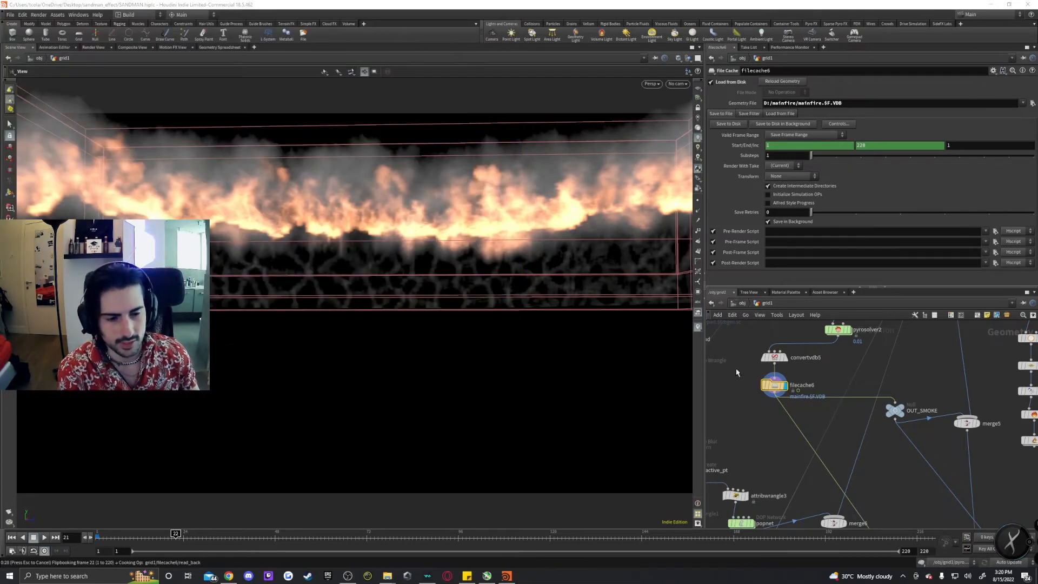
key("Escape")
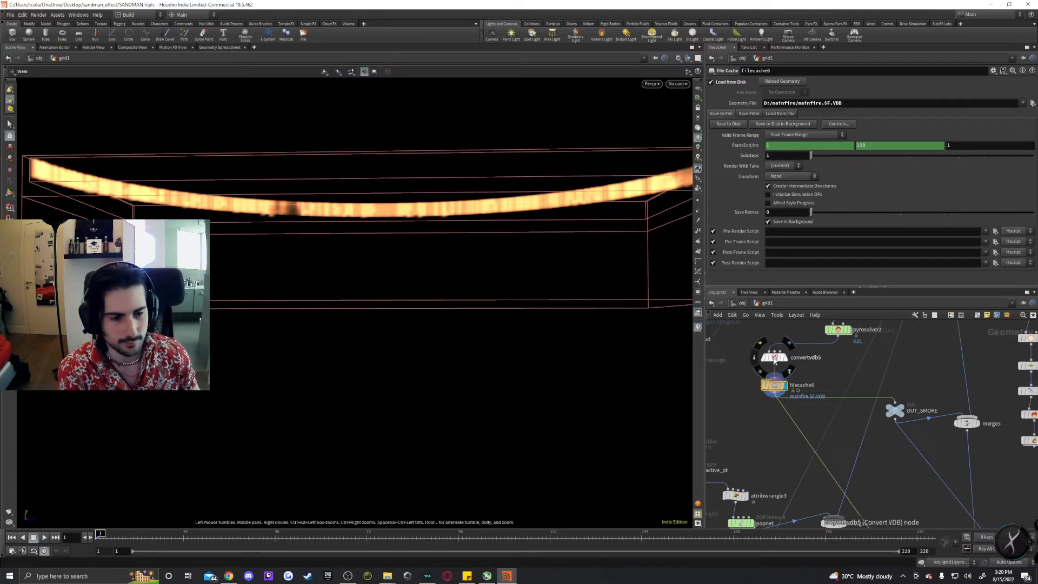
Display the OUT_Spread point output in the viewport.
left_click(774, 358)
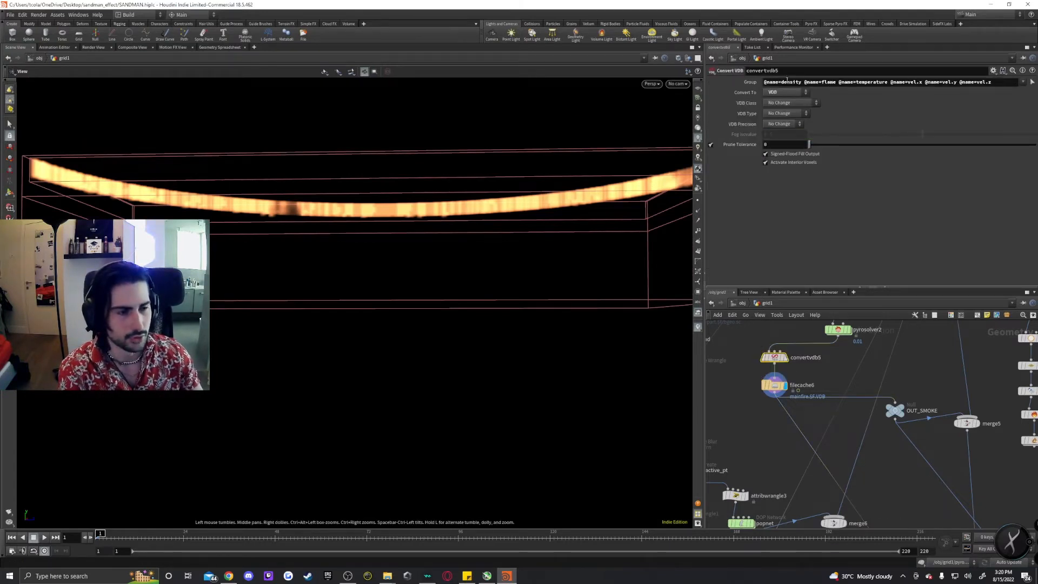
middle_click_drag(730, 366, 836, 452)
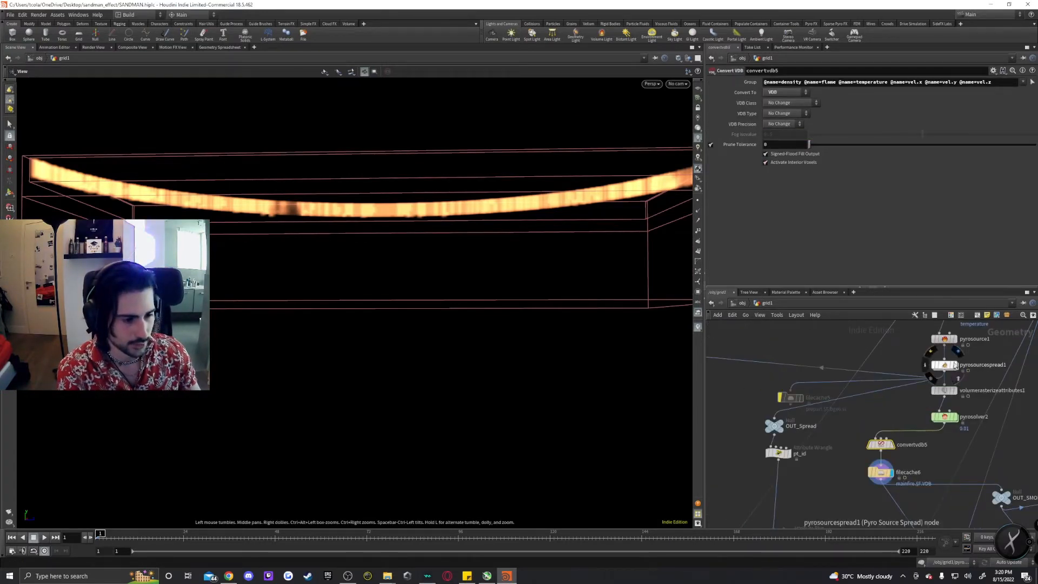
left_click(782, 425)
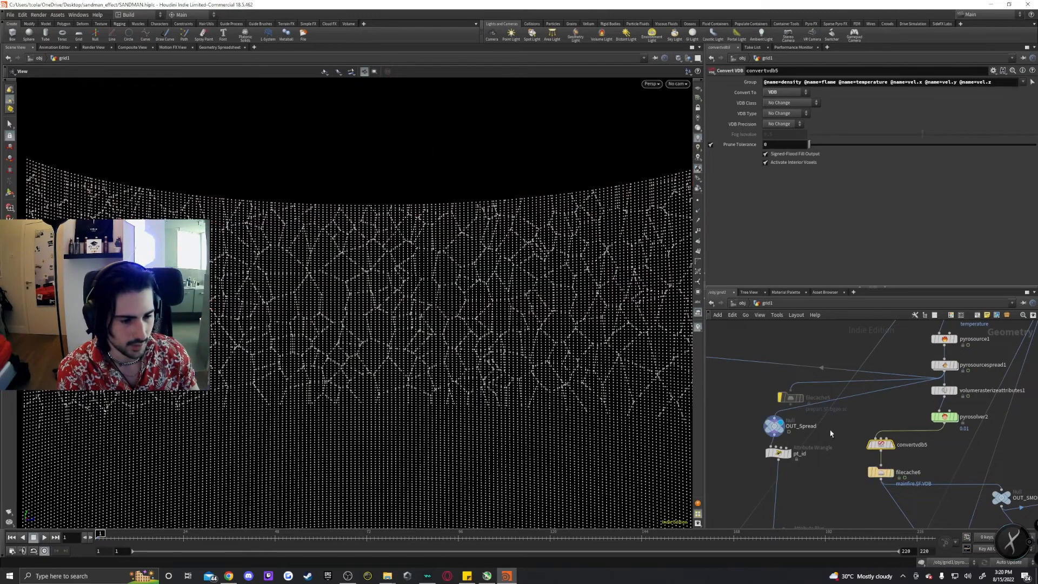
left_click(774, 430)
middle_click_drag(774, 430, 787, 380)
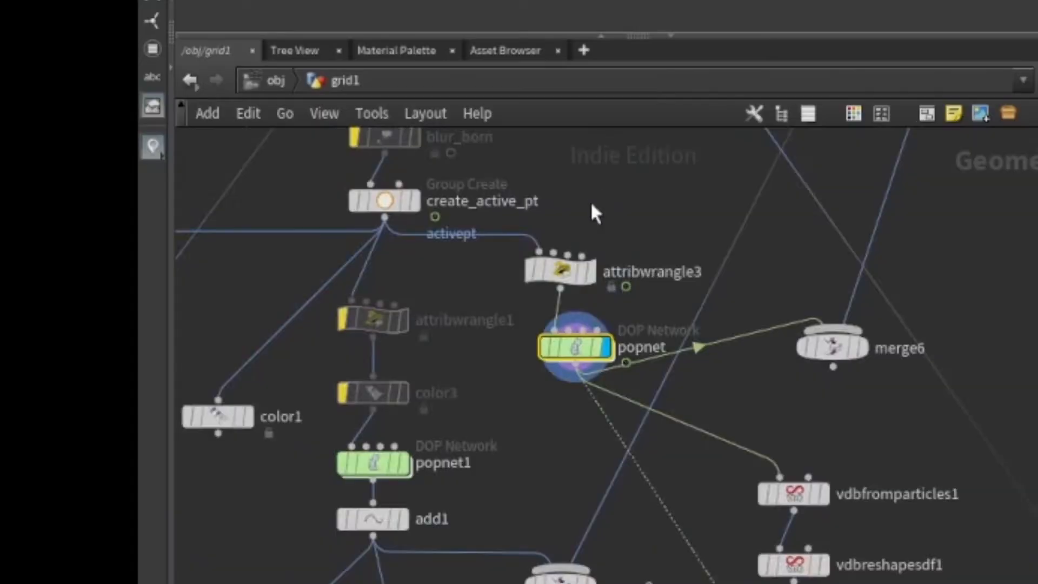
Inspect the create_active_pt group and attribwrangle3's VEX code that removes points using a random threshold.
scroll(591, 201, "down", 1)
middle_click_drag(590, 201, 549, 480)
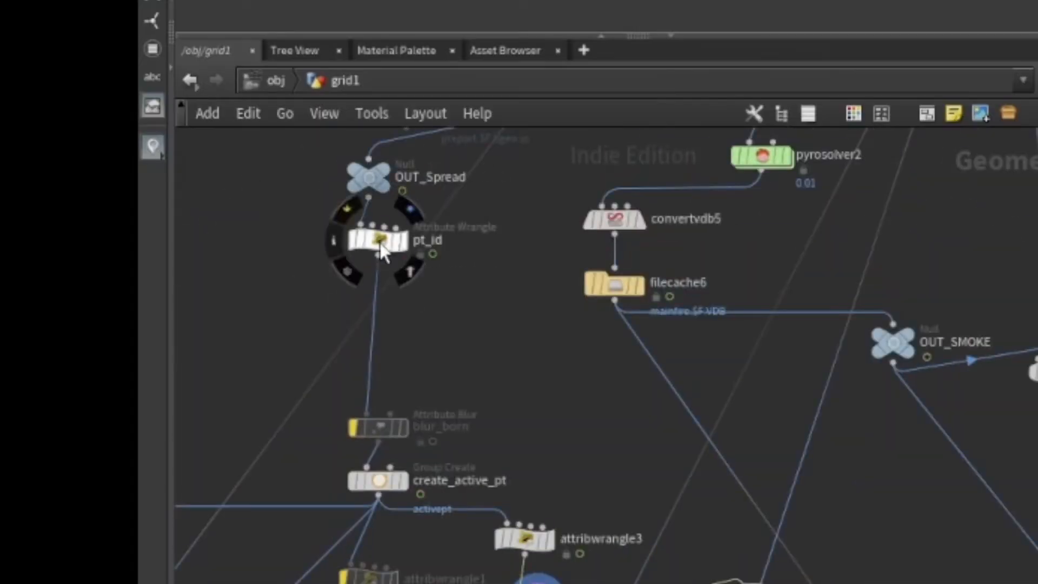
left_click(379, 480)
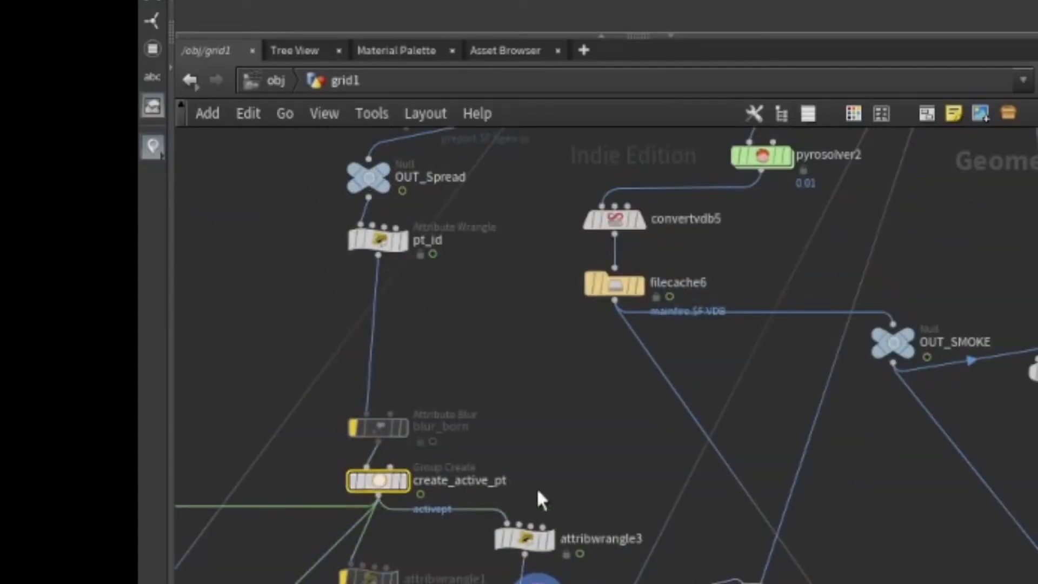
scroll(424, 494, "up", 2)
scroll(422, 490, "up", 1)
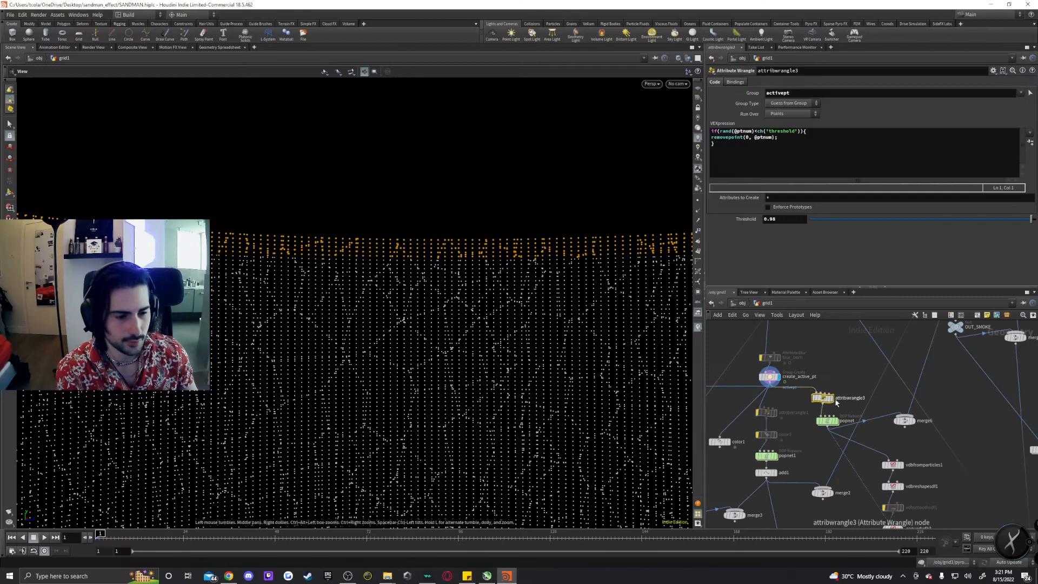
left_click(491, 337)
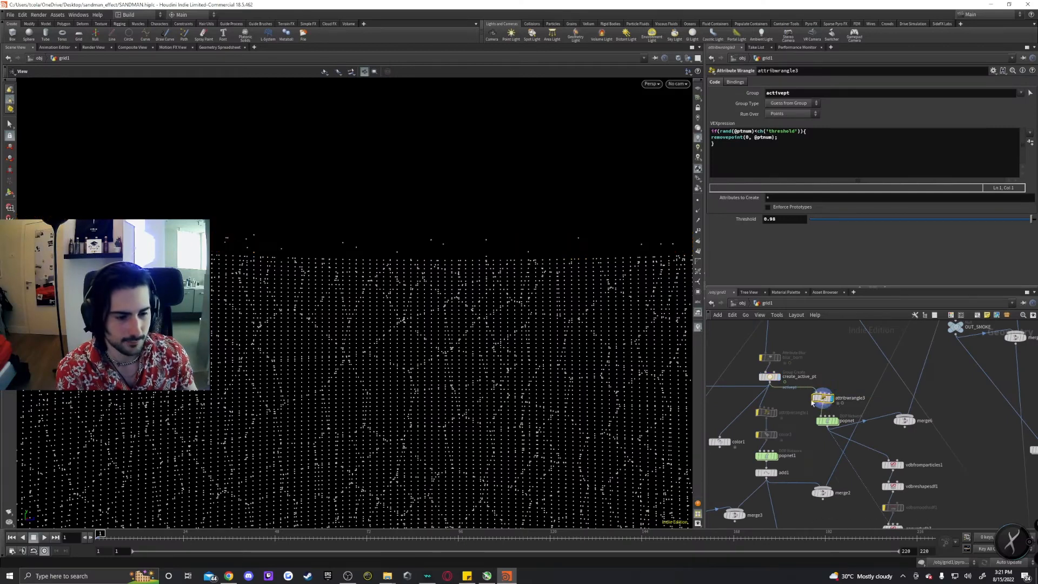
right_click_drag(427, 259, 315, 246)
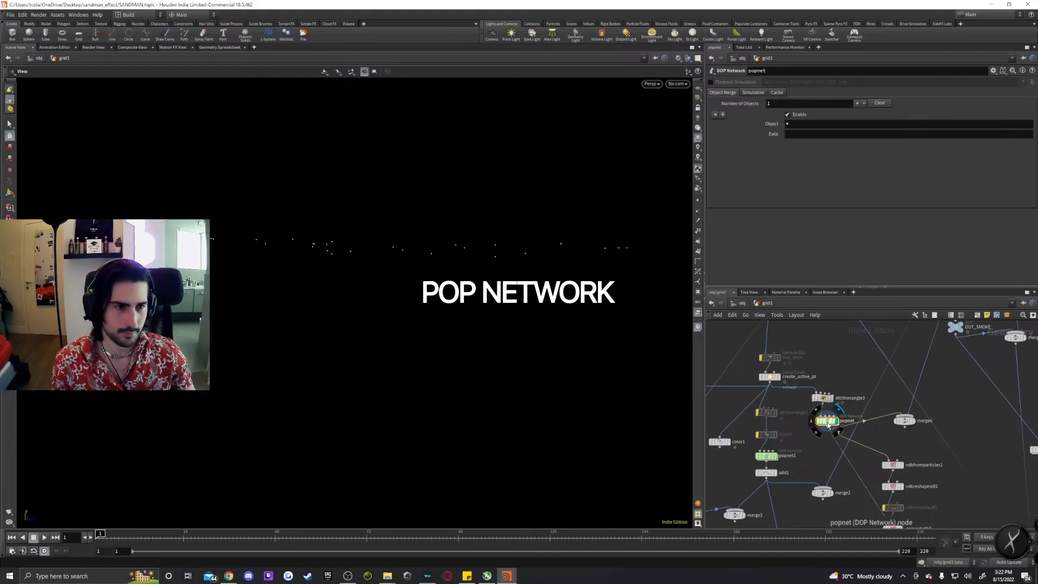
Enter popnet and review popadvectbyvolumes1's velocity source from the OUT_SMOKE vel field.
double_click(826, 422)
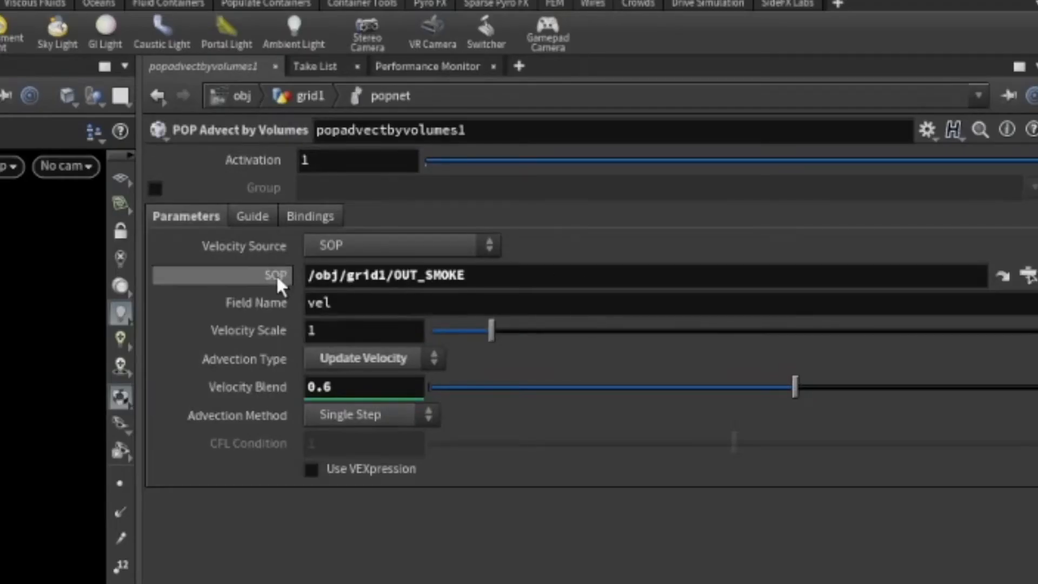
left_click(336, 249)
left_click(353, 244)
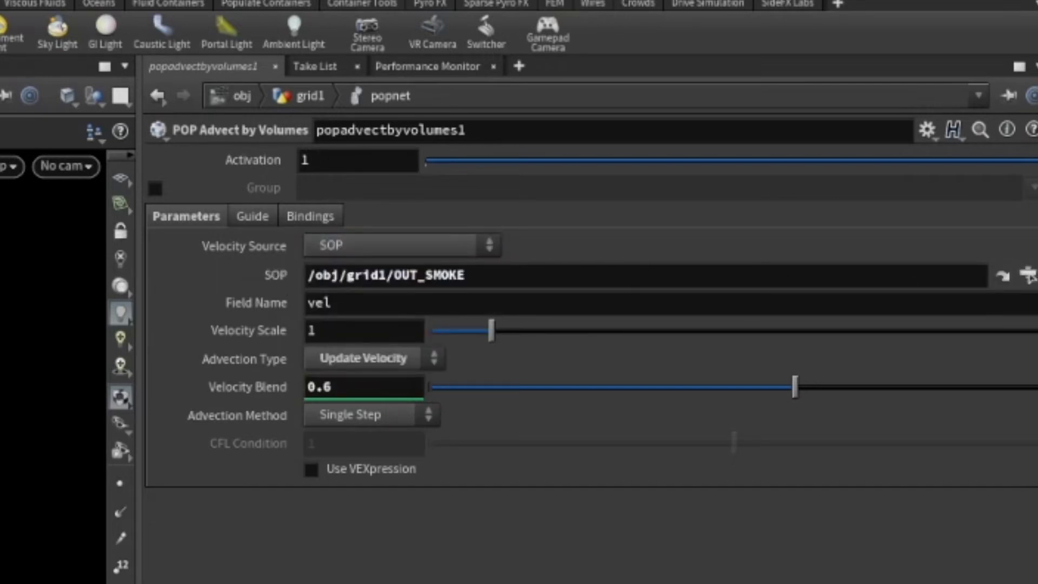
key("u")
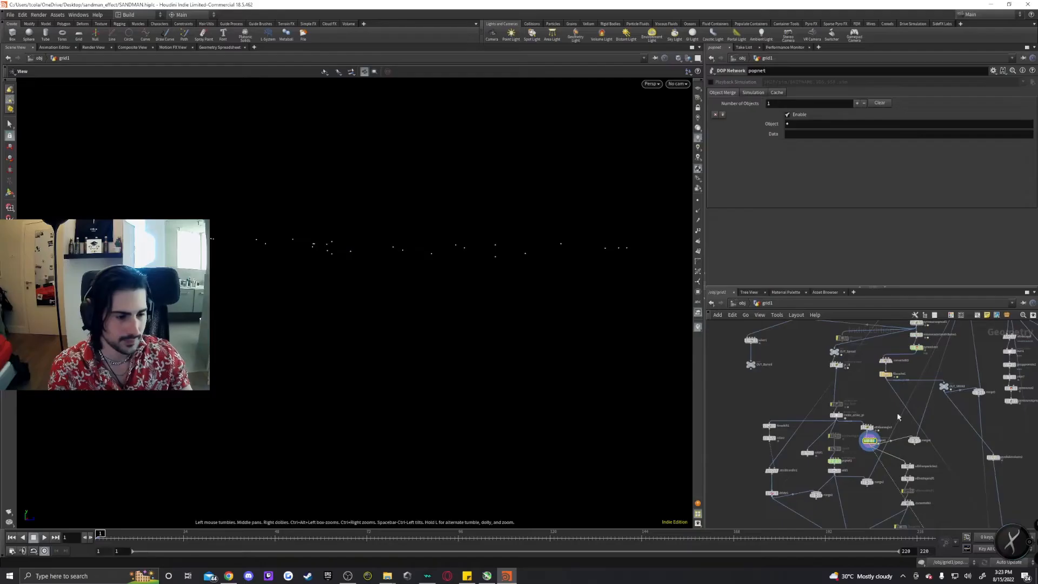
Locate the OUT_SMOKE node in the geometry network and go back inside popnet.
scroll(899, 416, "up", 3)
middle_click_drag(954, 389, 870, 458)
scroll(870, 458, "up", 1)
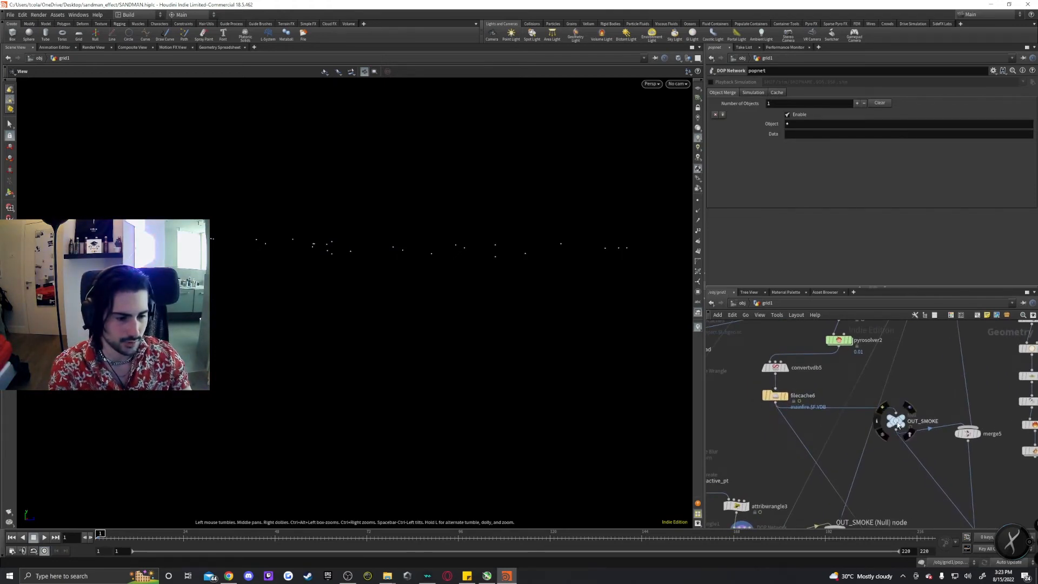
key("i")
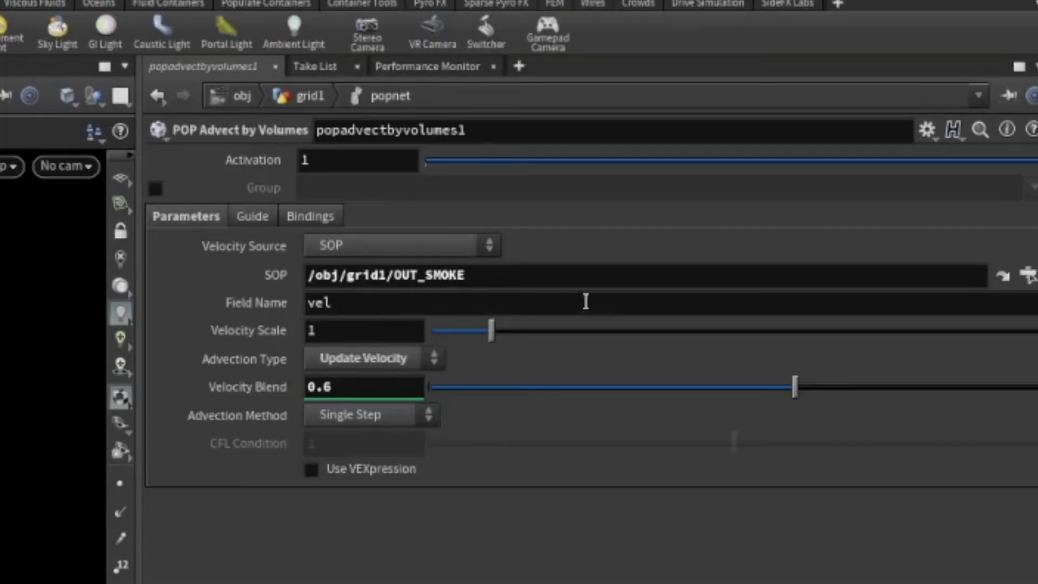
Review popadvectbyvolumes1's Advection Type and Advection Method options, keeping Update Velocity and Single Step.
left_click(420, 356)
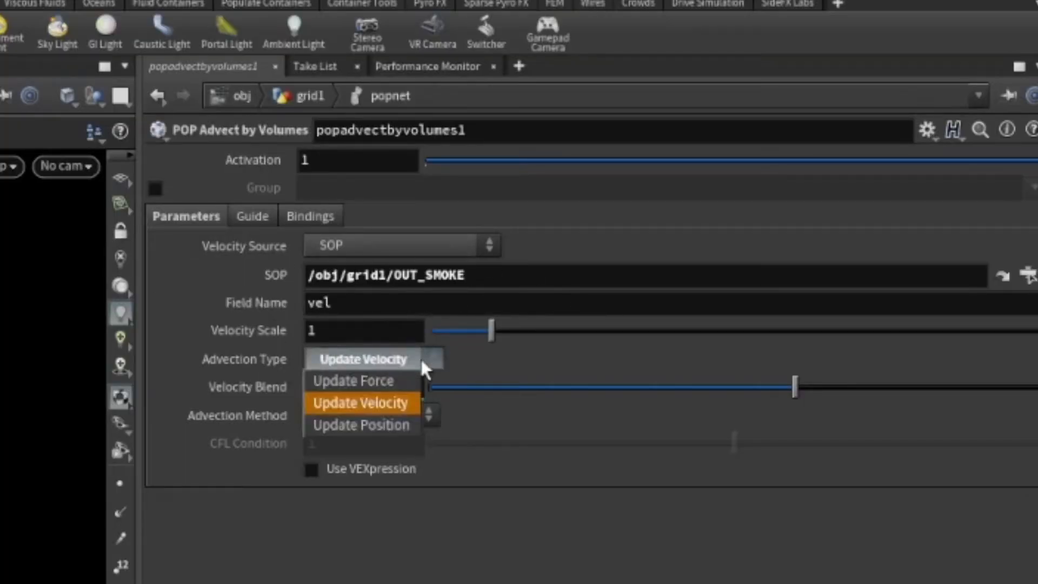
left_click(420, 357)
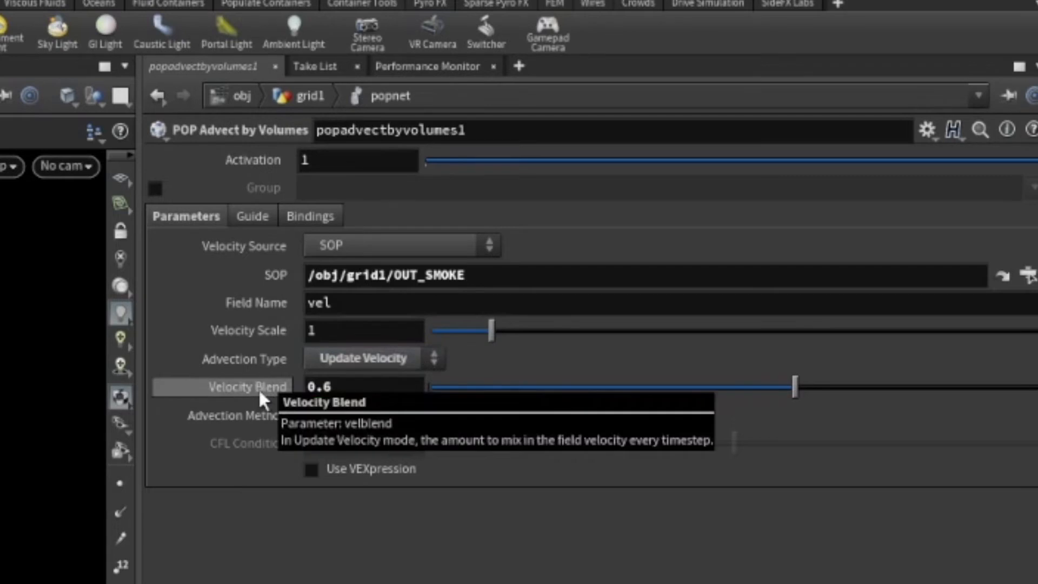
left_click(423, 413)
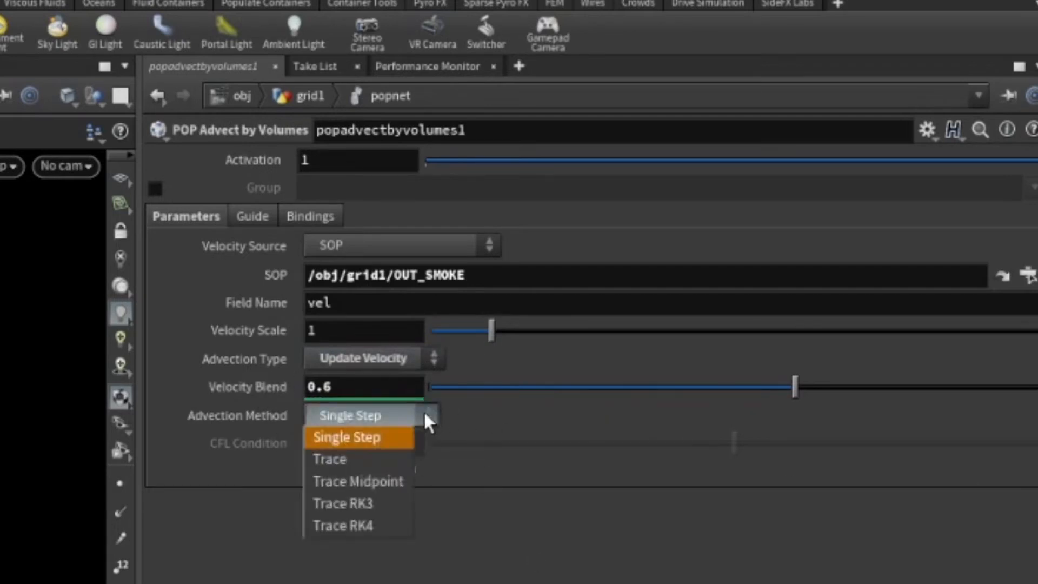
left_click(356, 436)
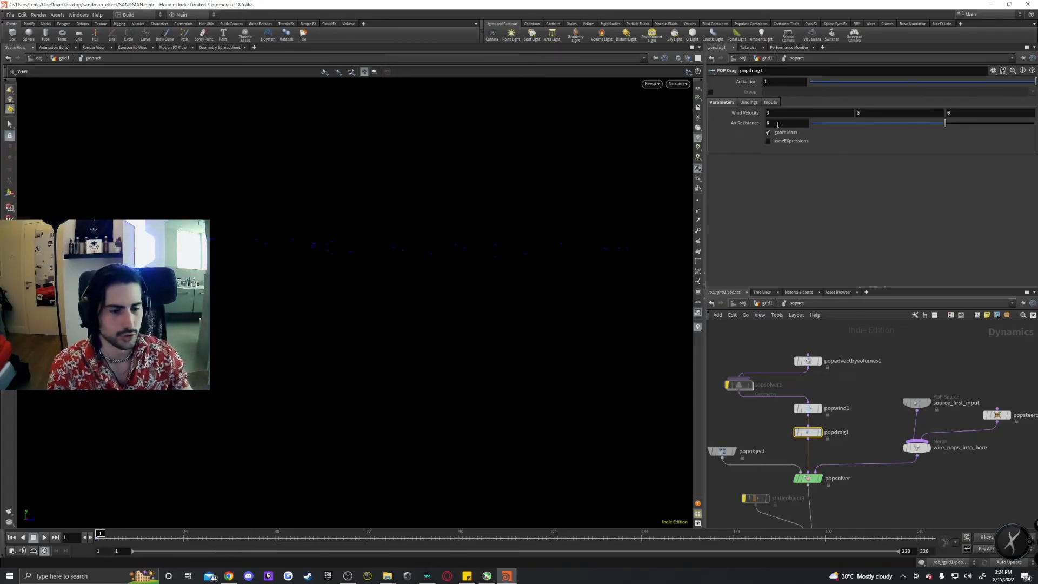
Select source_first_input in popnet and review its Source and Birth settings, including the activept group and life expectancy.
scroll(824, 413, "down", 2)
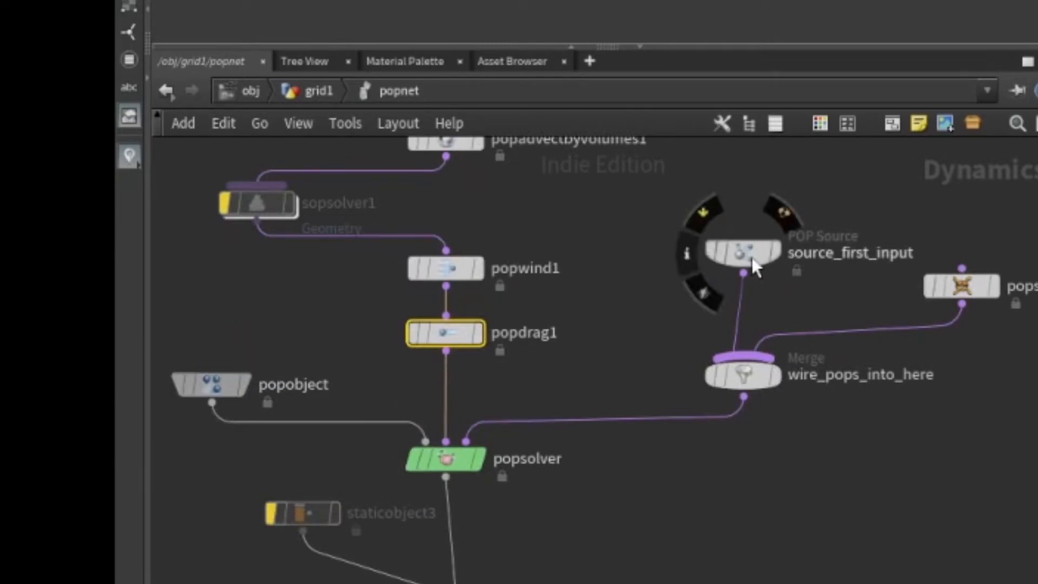
scroll(619, 547, "down", 1)
middle_click_drag(619, 546, 562, 547)
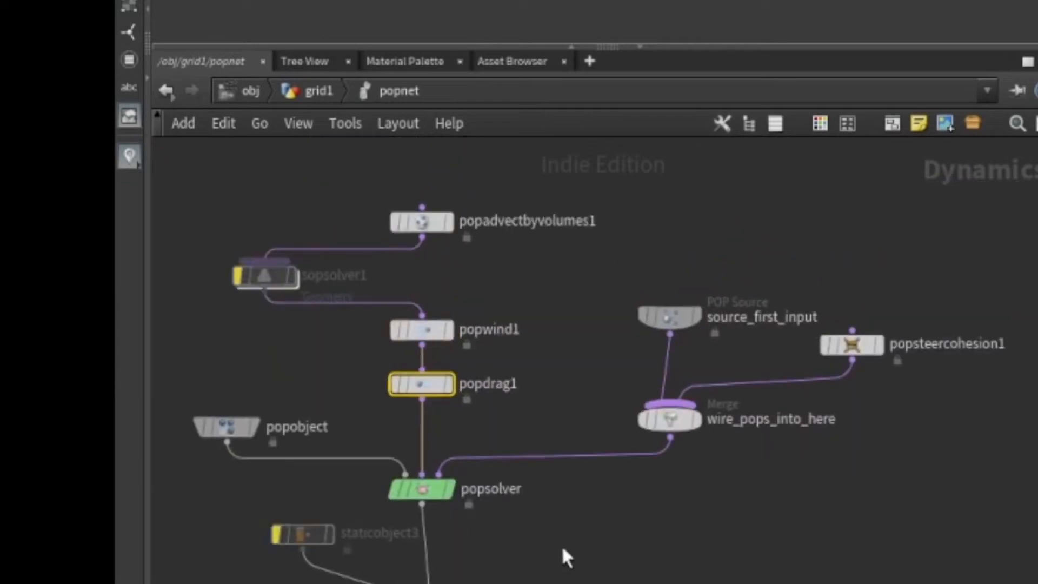
left_click(677, 319)
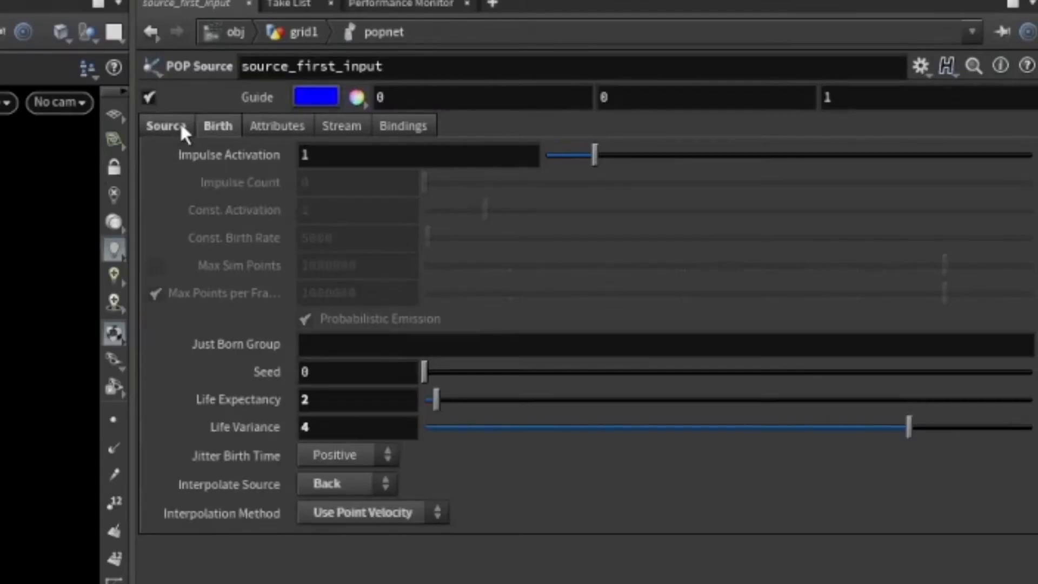
left_click(181, 128)
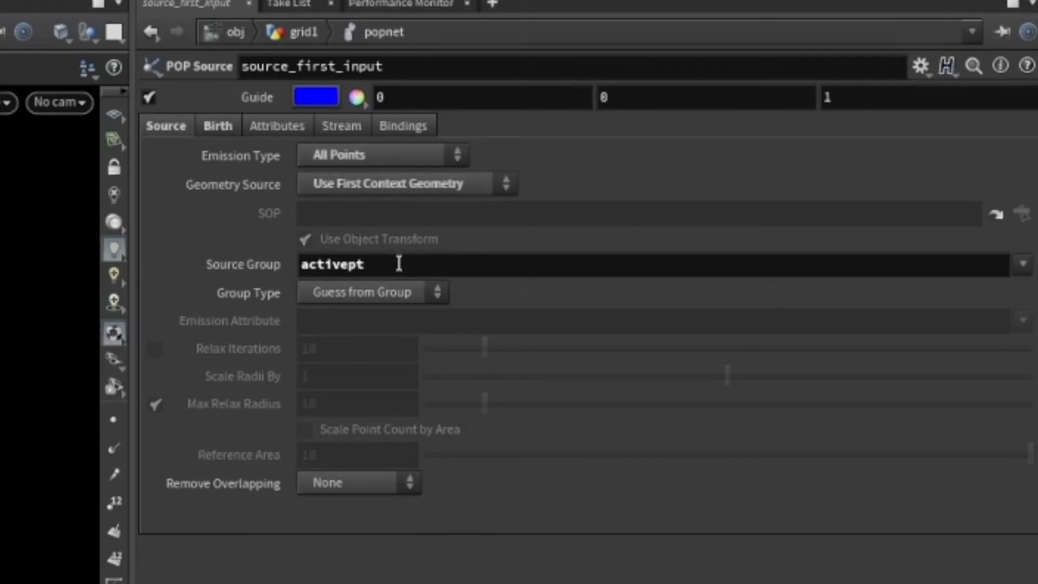
left_click(218, 129)
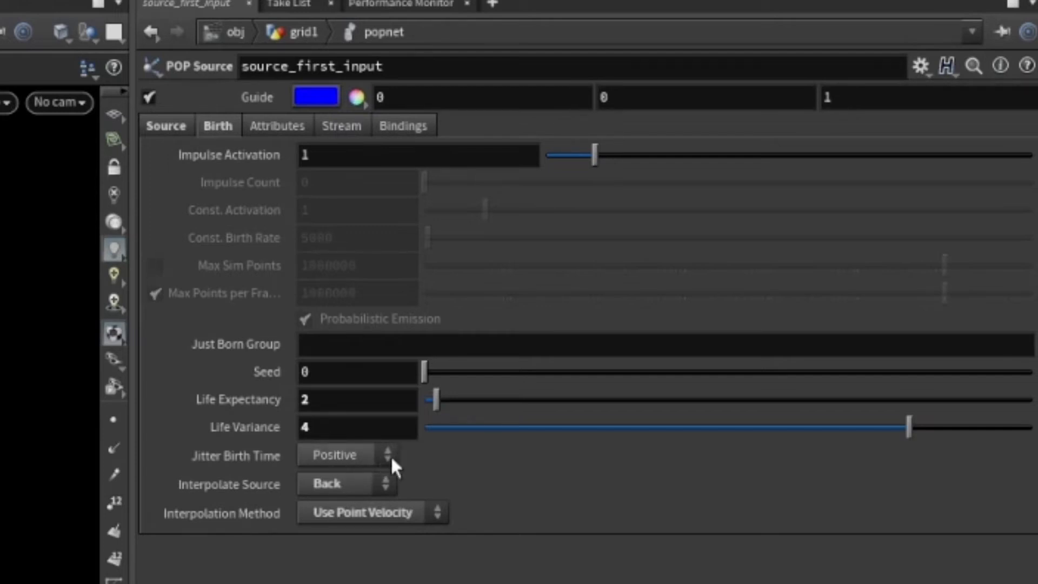
Review source_first_input's birth interpolation options, then browse its Attributes, Stream and Bindings tabs.
left_click(368, 485)
left_click(488, 500)
left_click(427, 511)
left_click(427, 511)
left_click(403, 519)
left_click(430, 508)
left_click(268, 125)
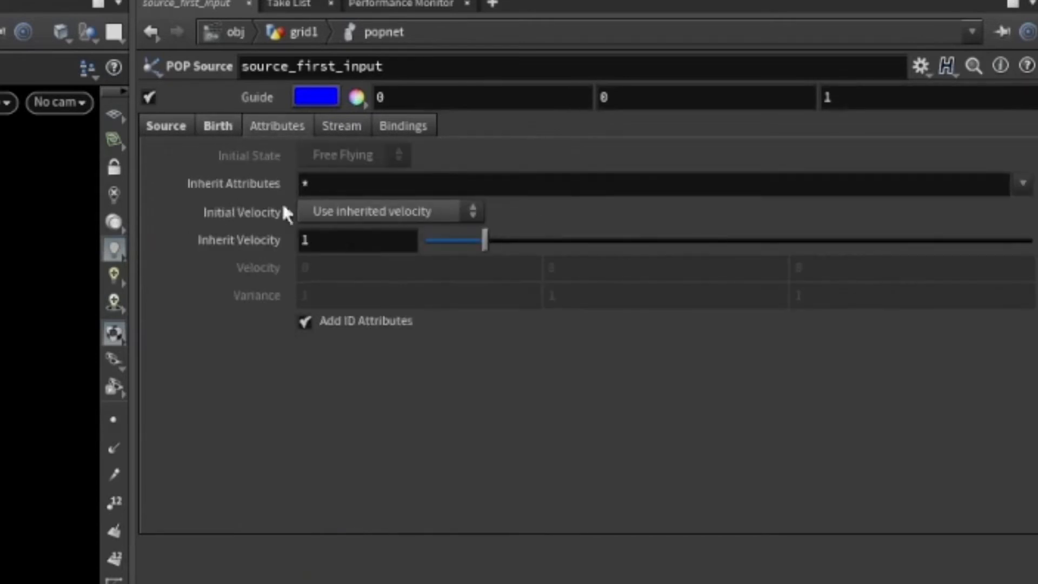
left_click(351, 126)
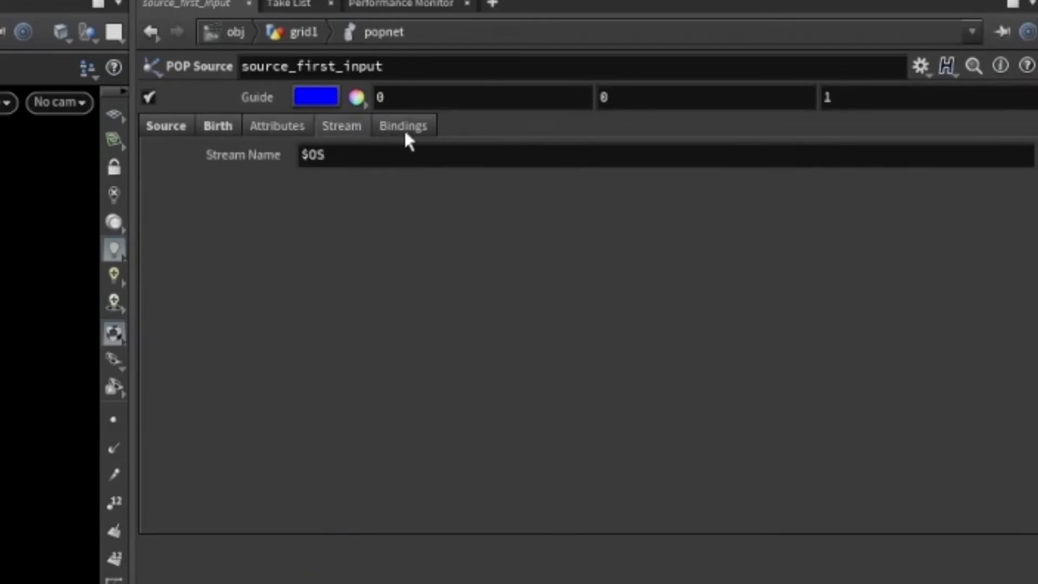
left_click(403, 126)
left_click(290, 127)
left_click(224, 125)
left_click(166, 126)
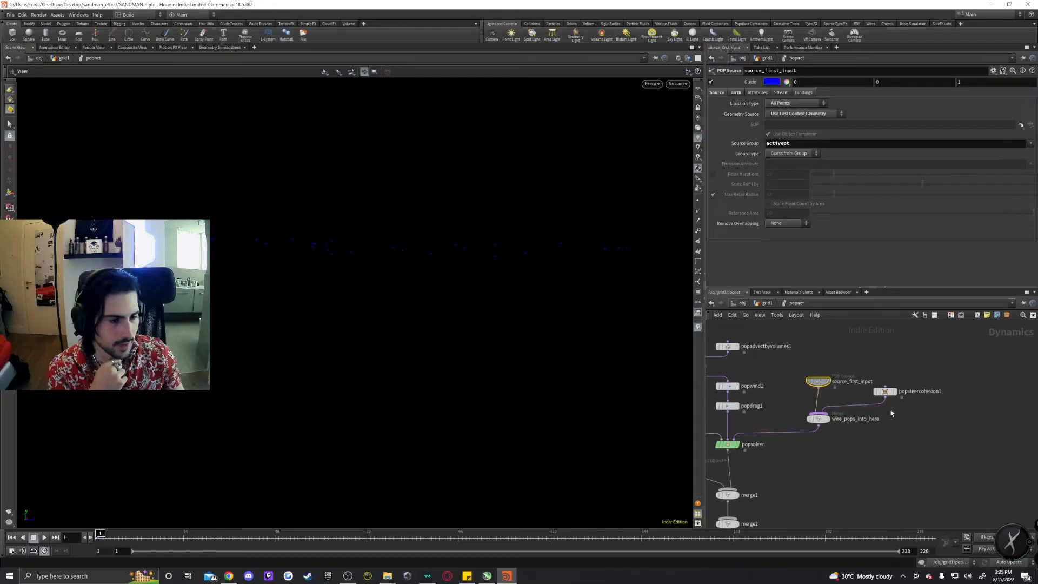
Select popsteercohesion1 in popnet and review its Force Scale, Search Radius and Bindings settings.
left_click(885, 392)
left_click(822, 423)
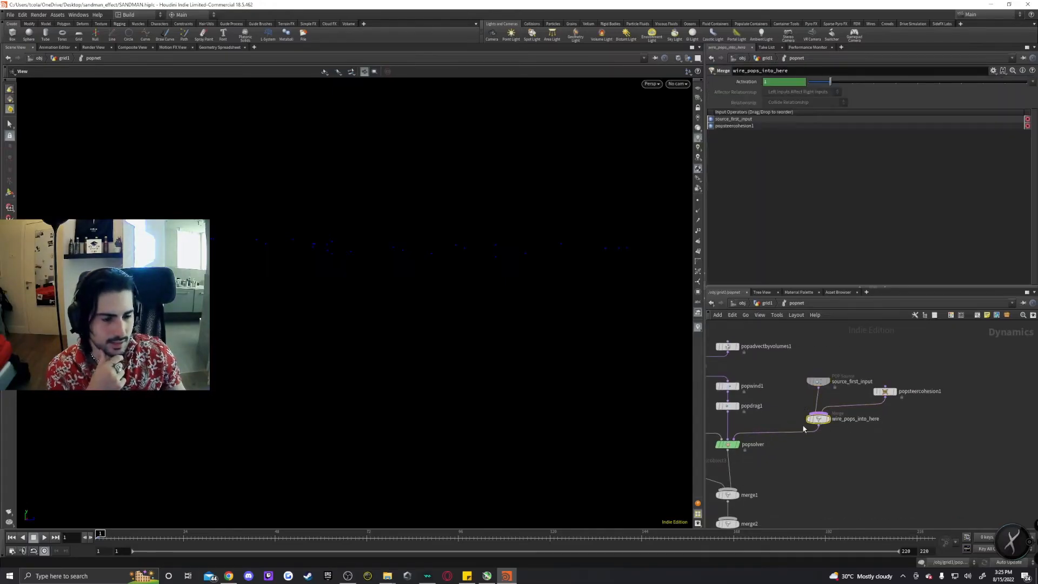
left_click(887, 392)
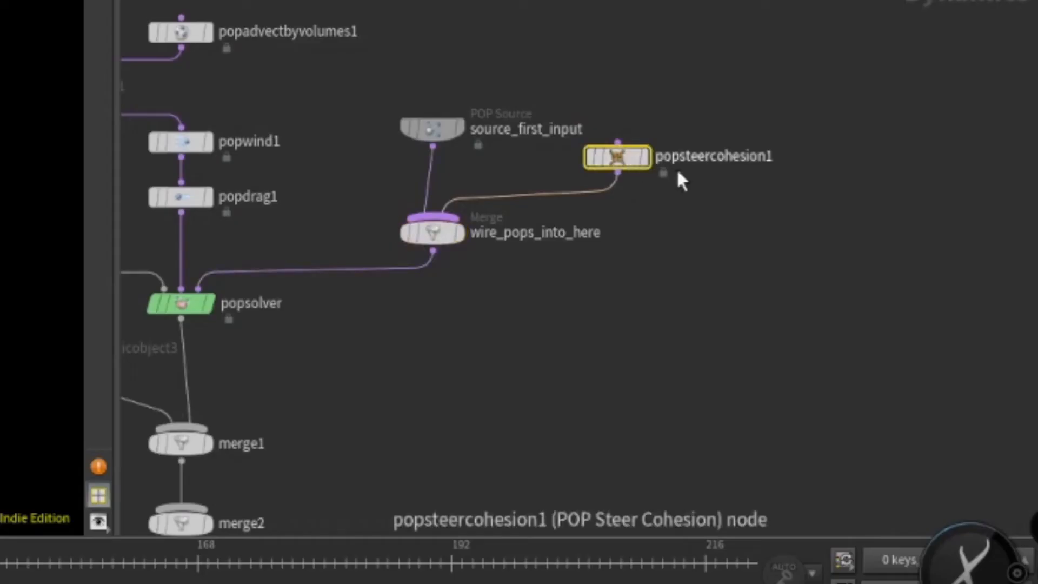
scroll(700, 187, "up", 3)
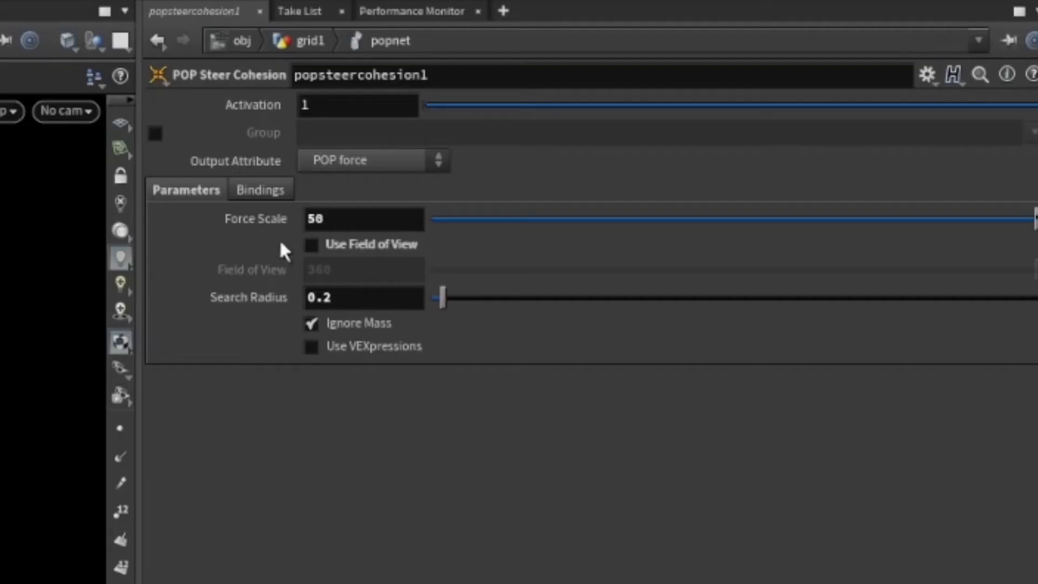
mouse_move(337, 253)
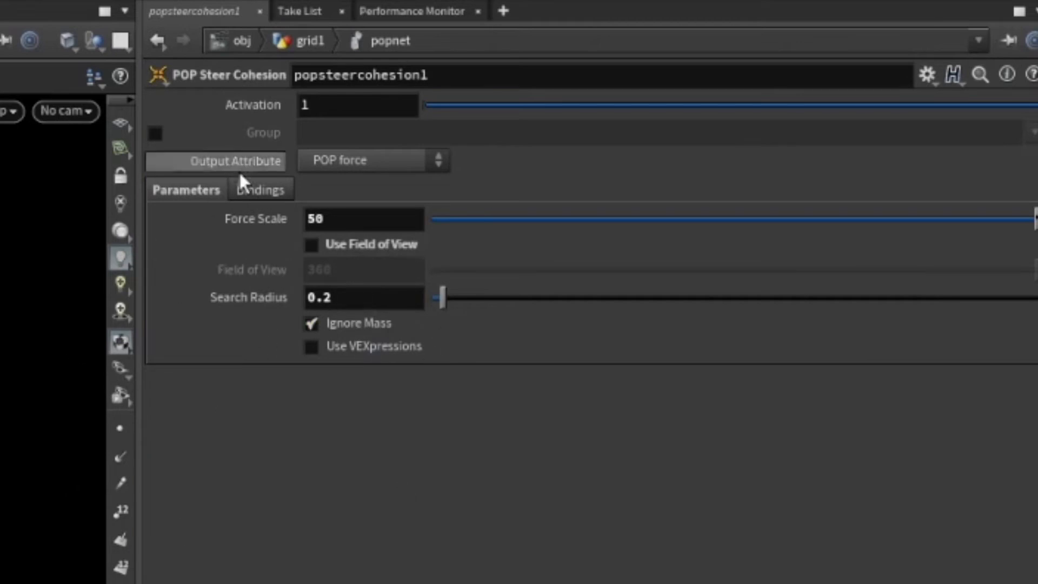
left_click(260, 189)
left_click(194, 192)
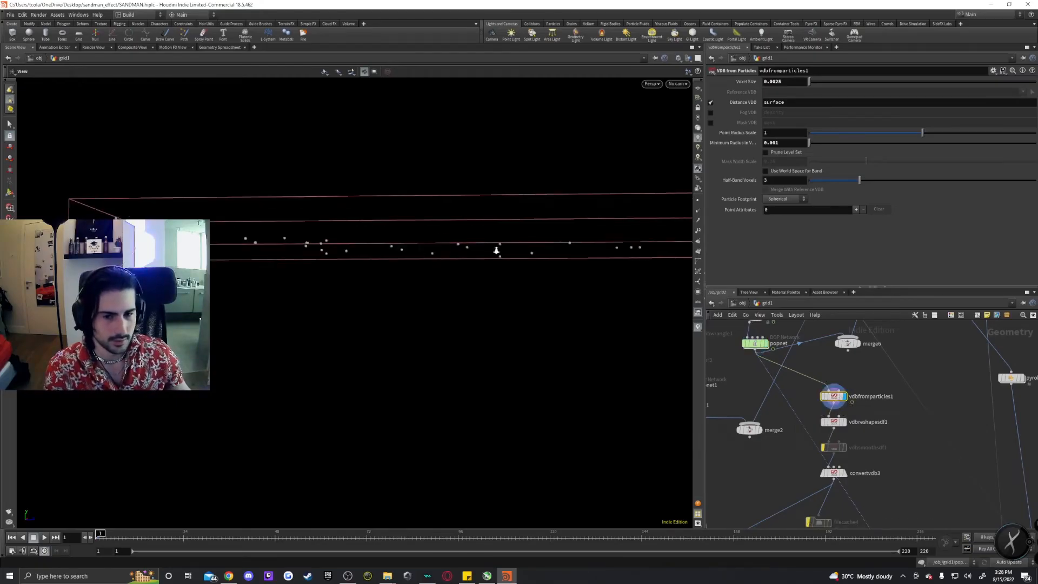
Examine the particle meshing chain in the geometry network, reviewing vdbfromparticles1 and vdbreshapesdf1 parameters.
right_click_drag(496, 250, 873, 264)
right_click_drag(567, 228, 497, 219)
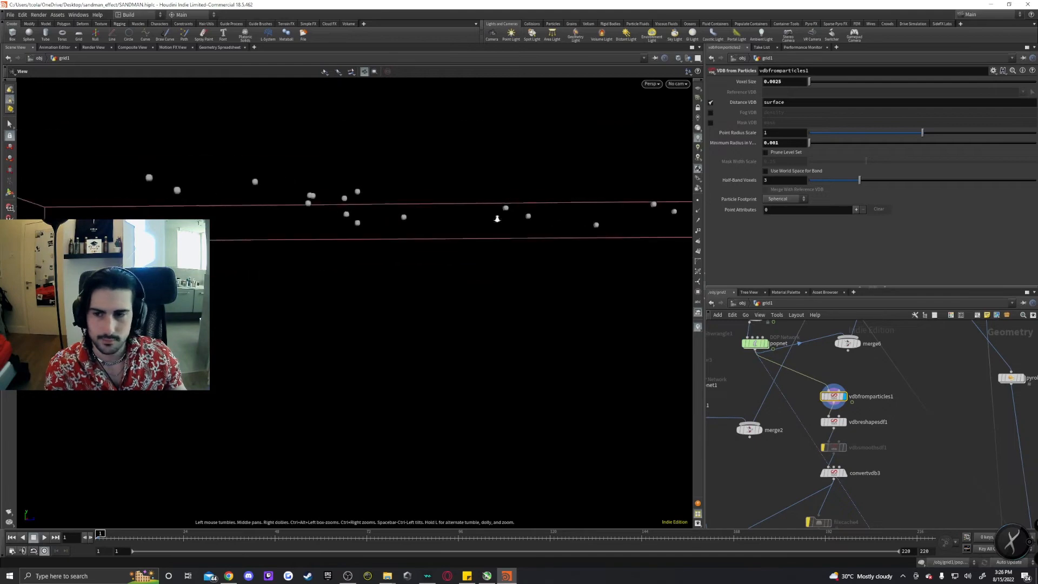
left_click(832, 422)
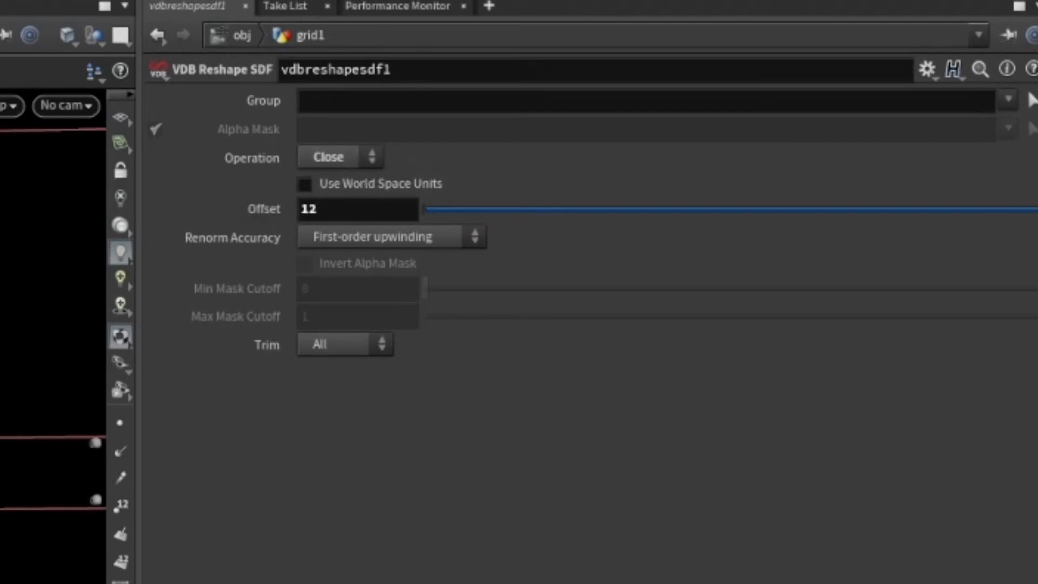
left_click(458, 367)
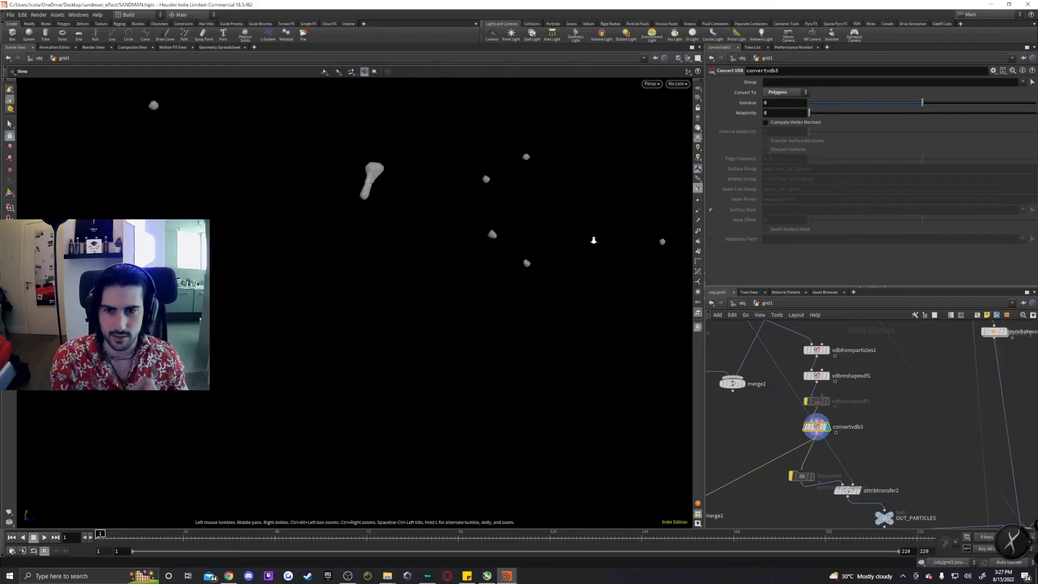
scroll(431, 193, "down", 10)
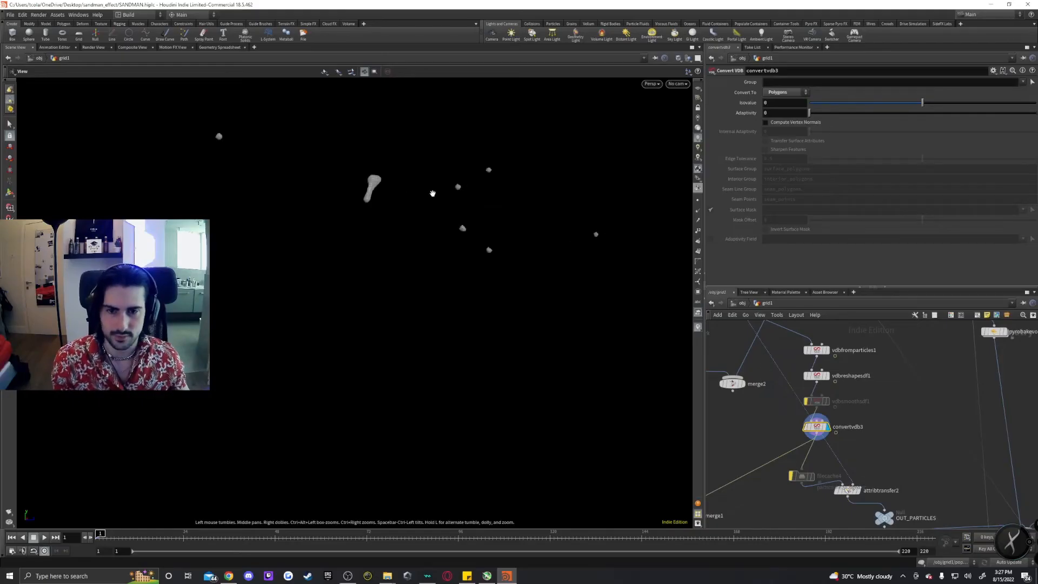
left_click_drag(420, 210, 510, 224)
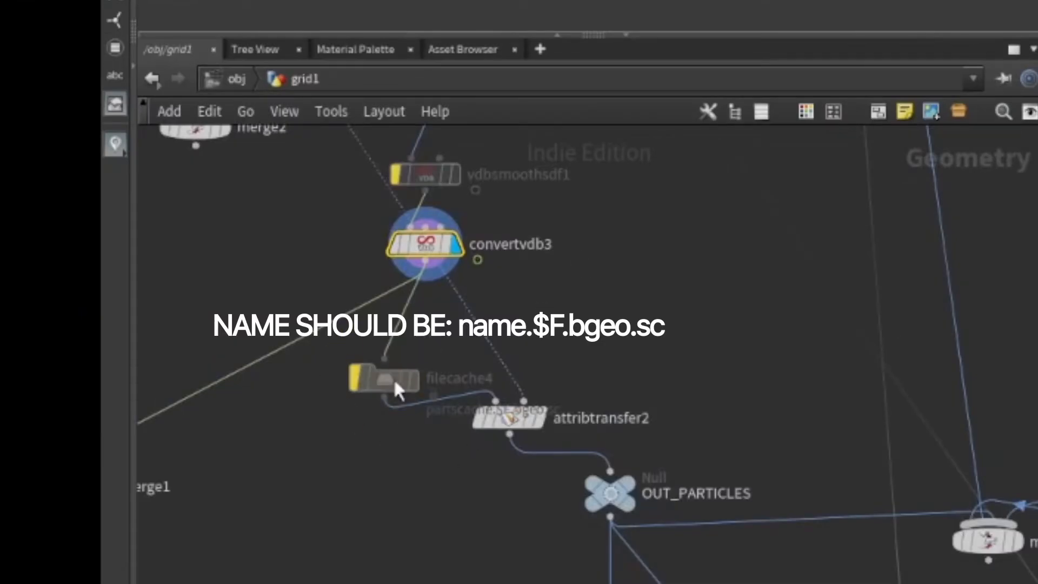
Inspect filecache4's particle cache file path and frame range, then select attribtransfer2.
left_click(397, 388)
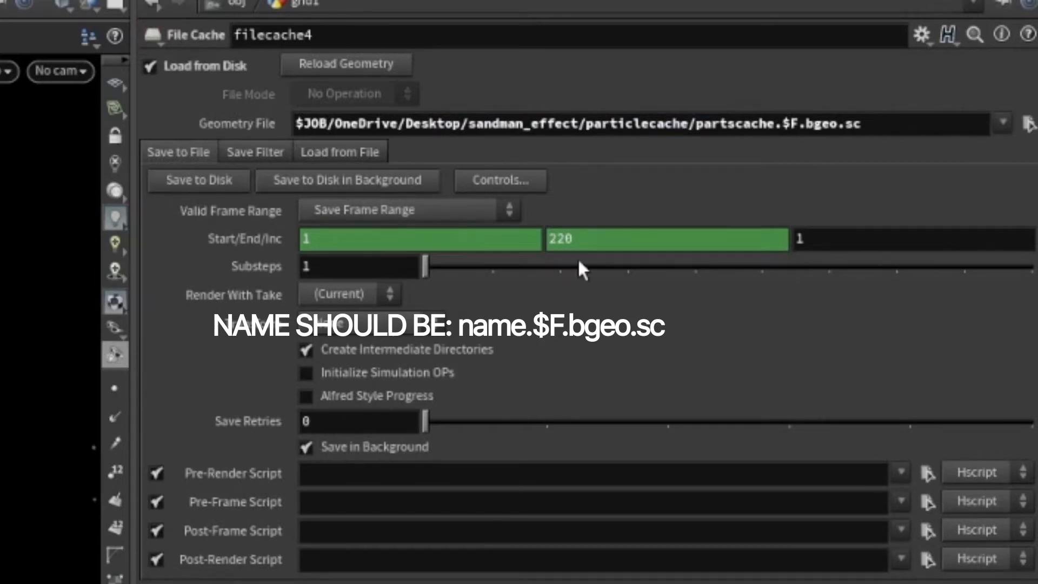
middle_click_drag(589, 320, 581, 348)
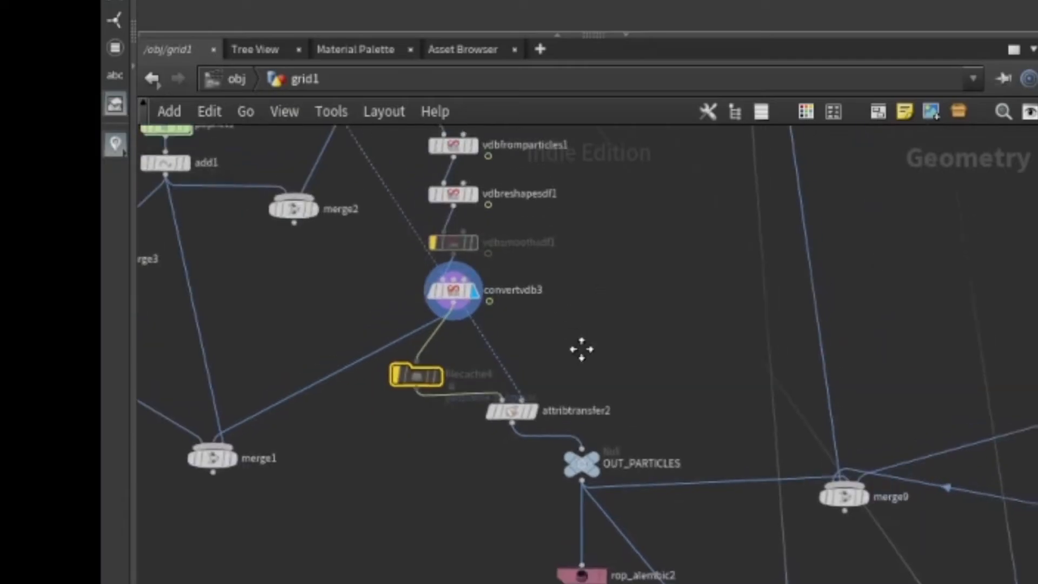
scroll(576, 333, "up", 3)
left_click(505, 457)
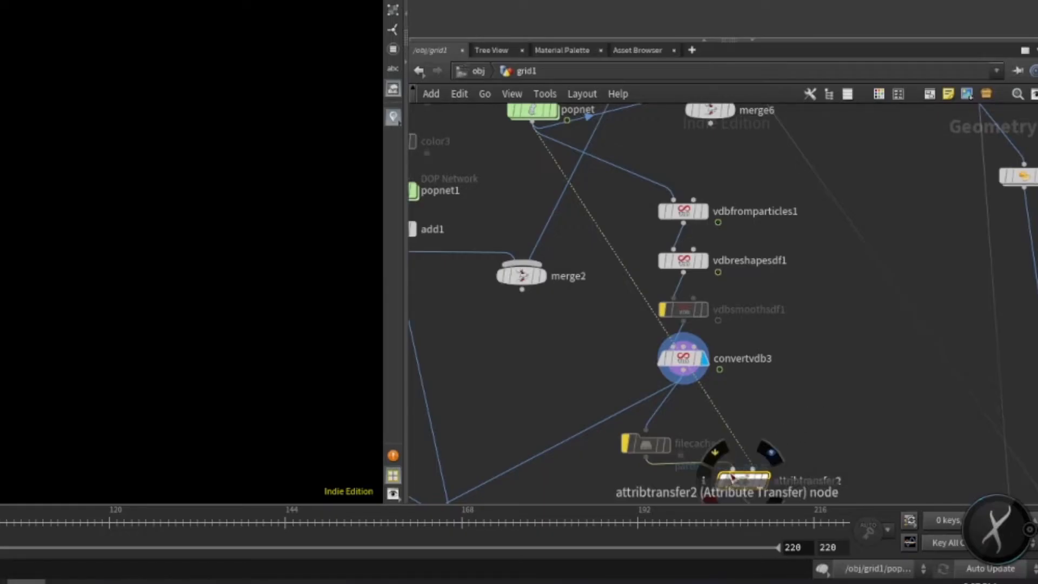
middle_click_drag(817, 409, 808, 373)
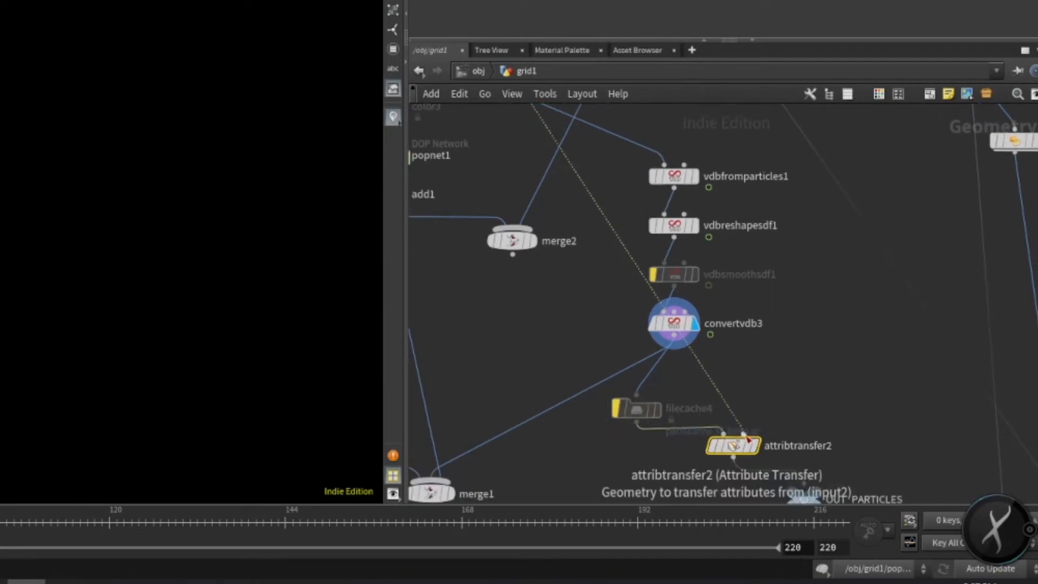
Navigate the network around convertvdb3 and attribtransfer2 and step forward a few frames to view the meshed particles.
middle_click_drag(757, 289, 839, 455)
middle_click_drag(835, 366, 786, 270)
middle_click_drag(837, 425, 788, 316)
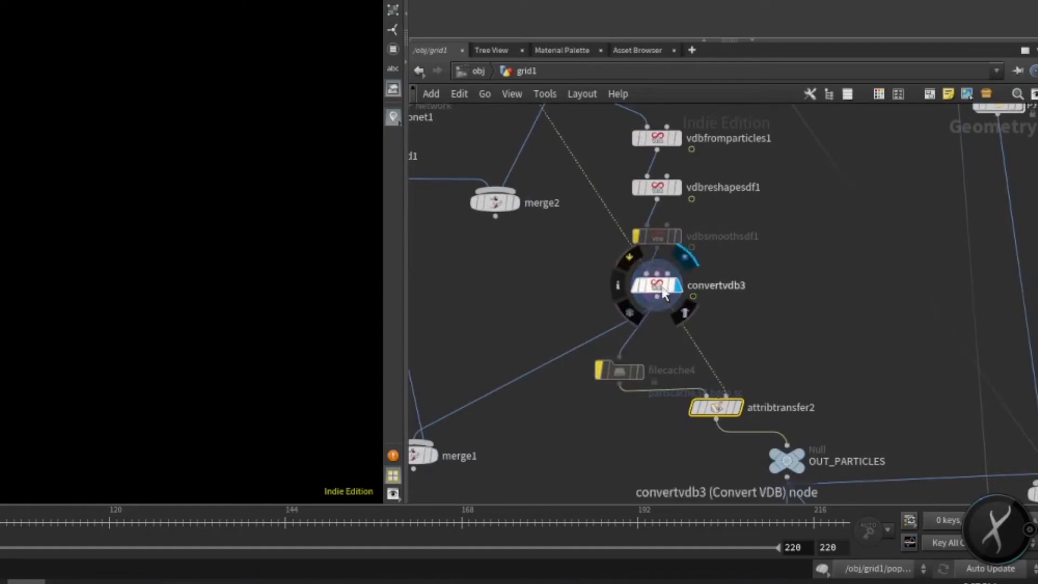
middle_click_drag(711, 124, 713, 193)
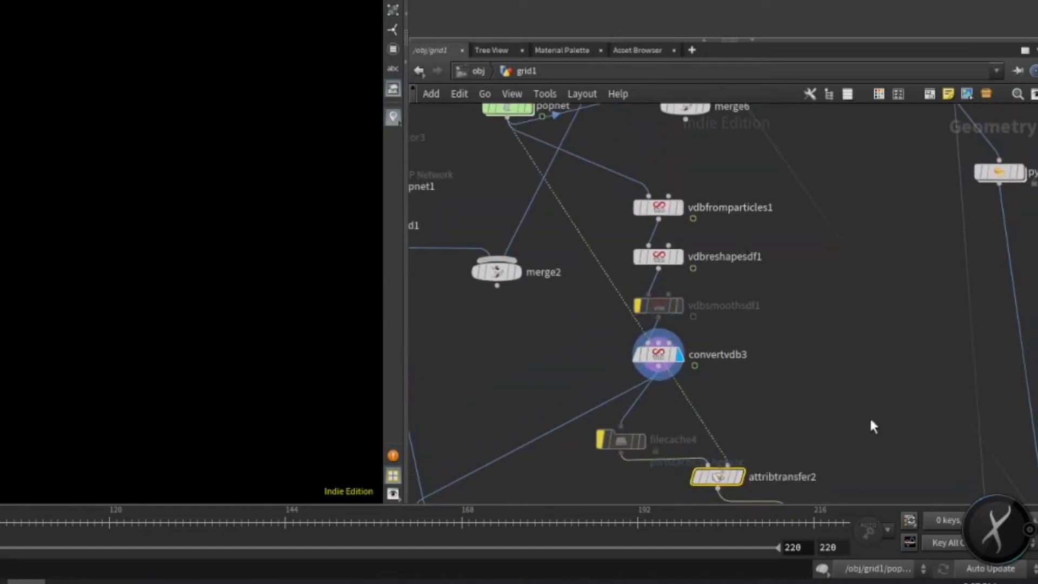
middle_click_drag(749, 401, 751, 346)
scroll(751, 346, "down", 1)
scroll(766, 389, "up", 1)
mouse_move(773, 398)
middle_mouse_down()
mouse_move(774, 382)
mouse_move(765, 411)
middle_mouse_up()
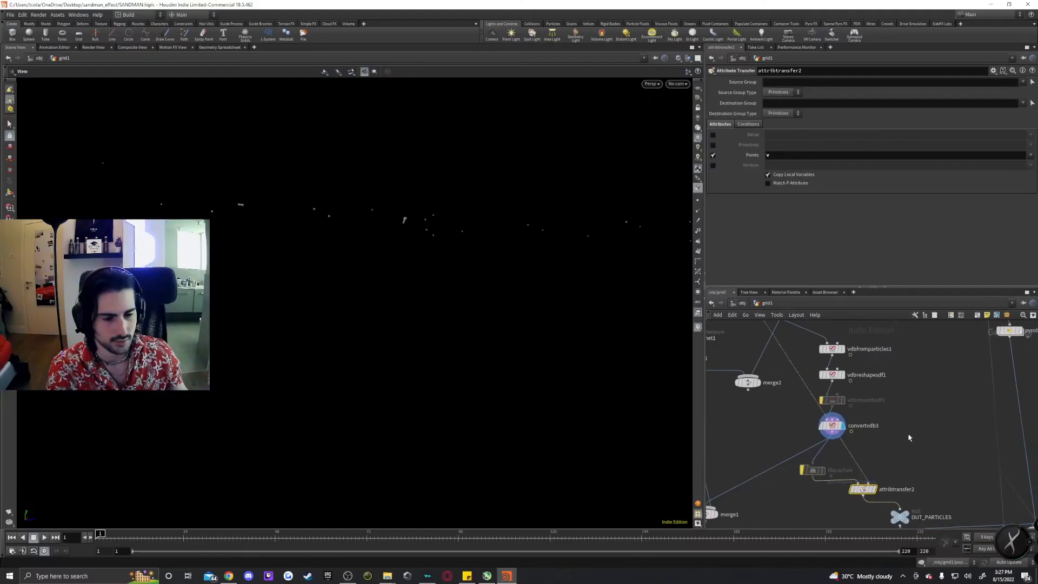
scroll(575, 167, "down", 2)
middle_click_drag(575, 167, 610, 286)
middle_click_drag(786, 378, 750, 321)
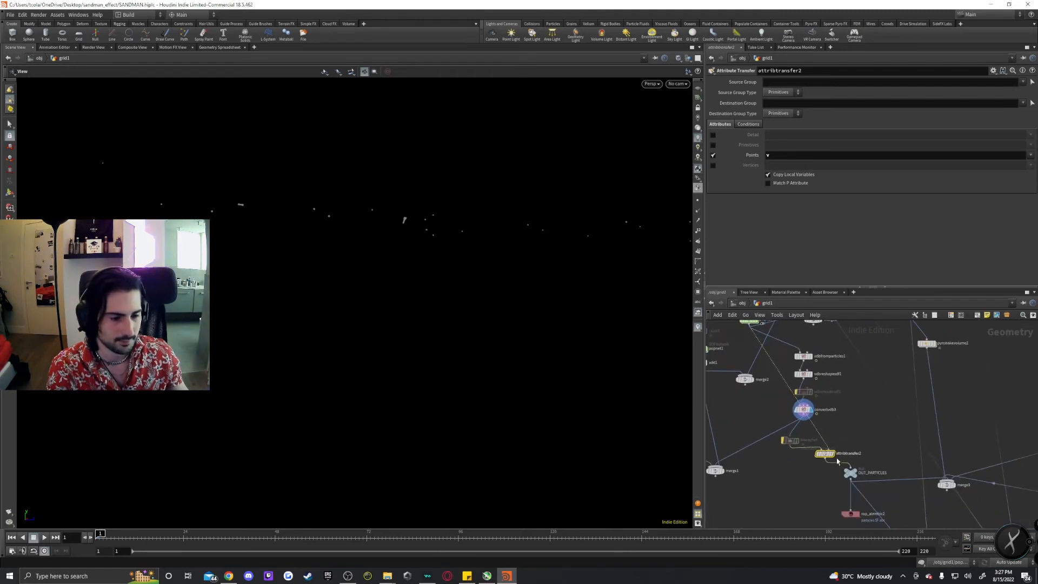
left_click(697, 220)
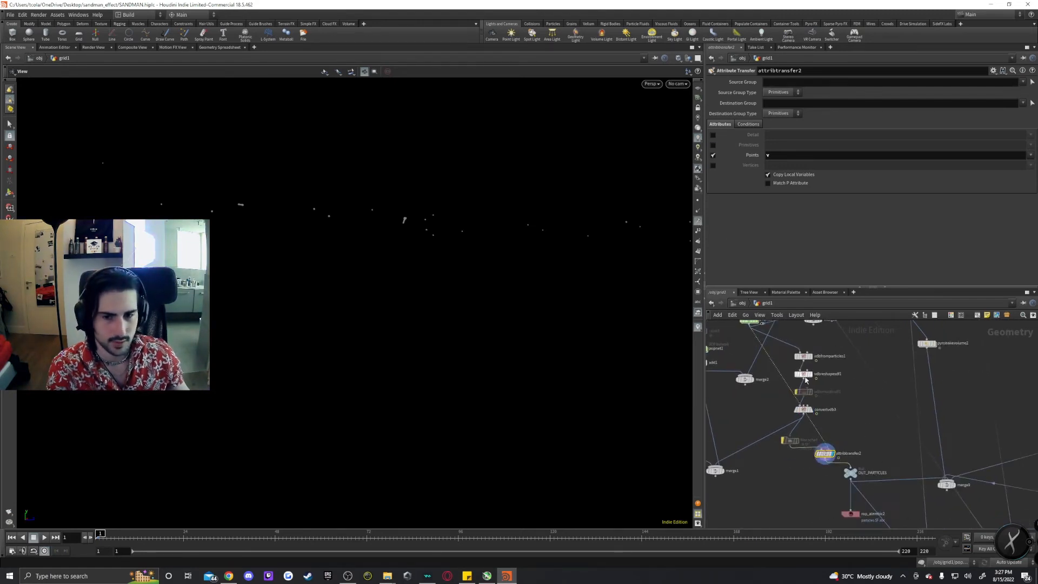
key("Right")
key("Right")
key("Right")
scroll(805, 435, "up", 2)
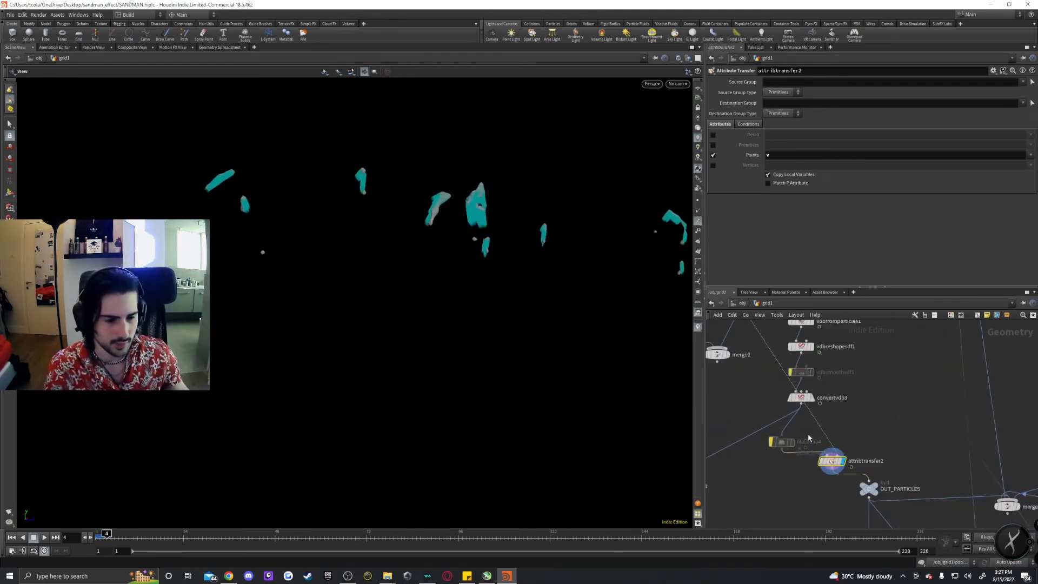
Compare the convertvdb3 and attribtransfer2 outputs of the meshed particles in the viewport.
left_click(802, 400)
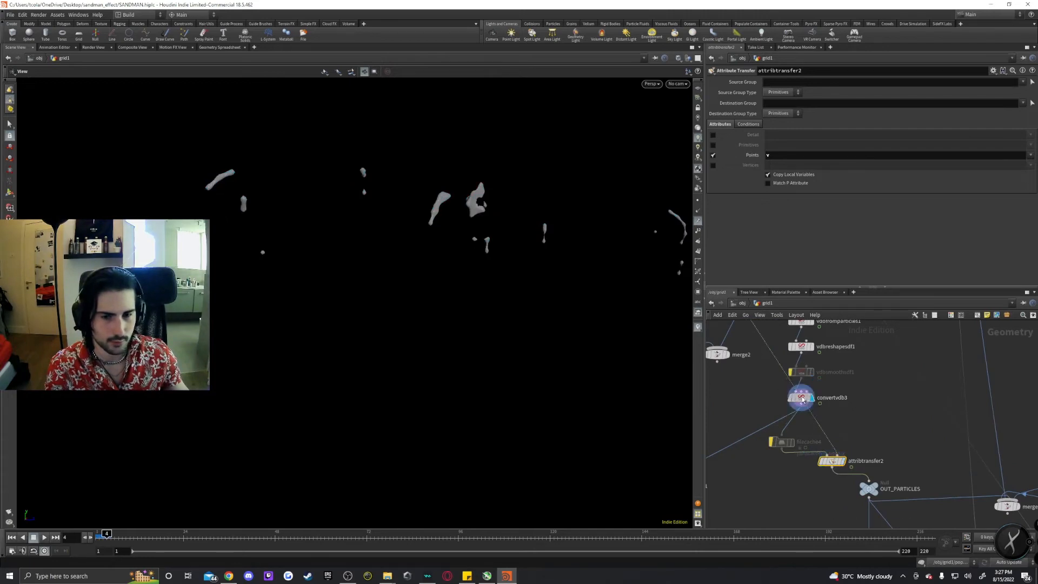
left_click(839, 461)
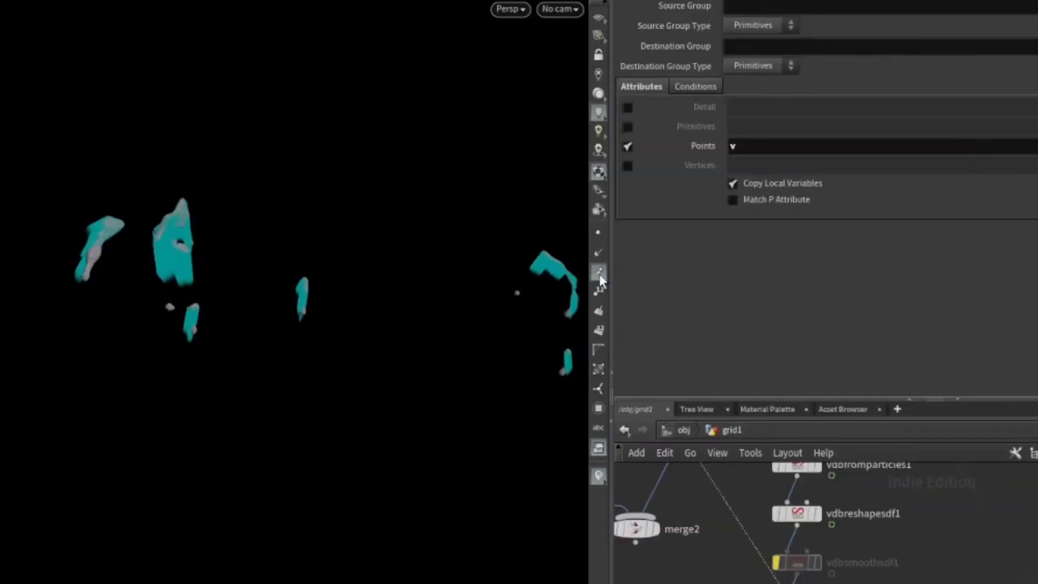
left_click(603, 271)
left_click(603, 272)
left_click(603, 271)
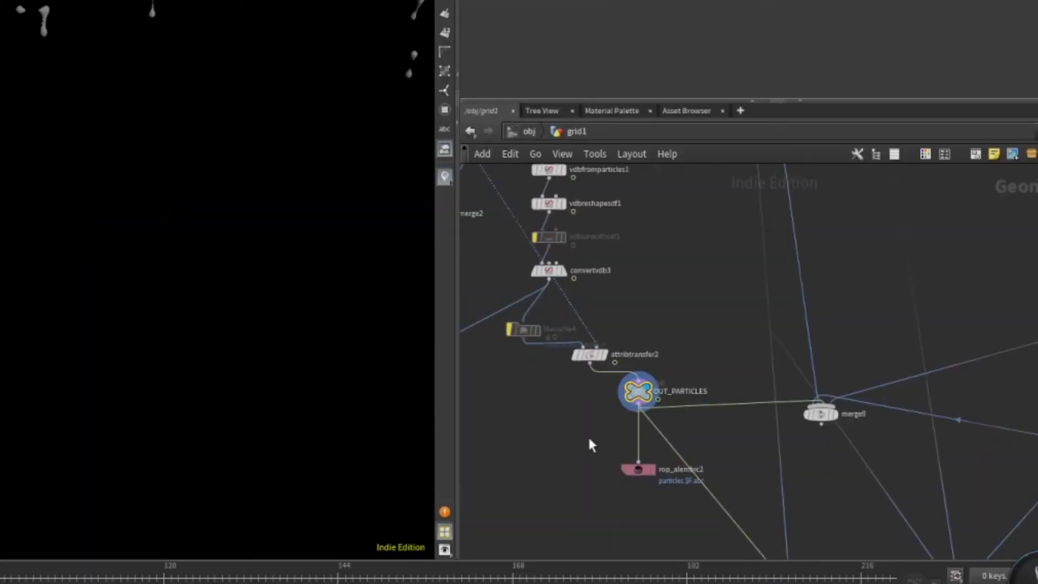
Follow OUT_PARTICLES down to rop_alembic2 and review its Alembic export settings.
scroll(675, 399, "up", 3)
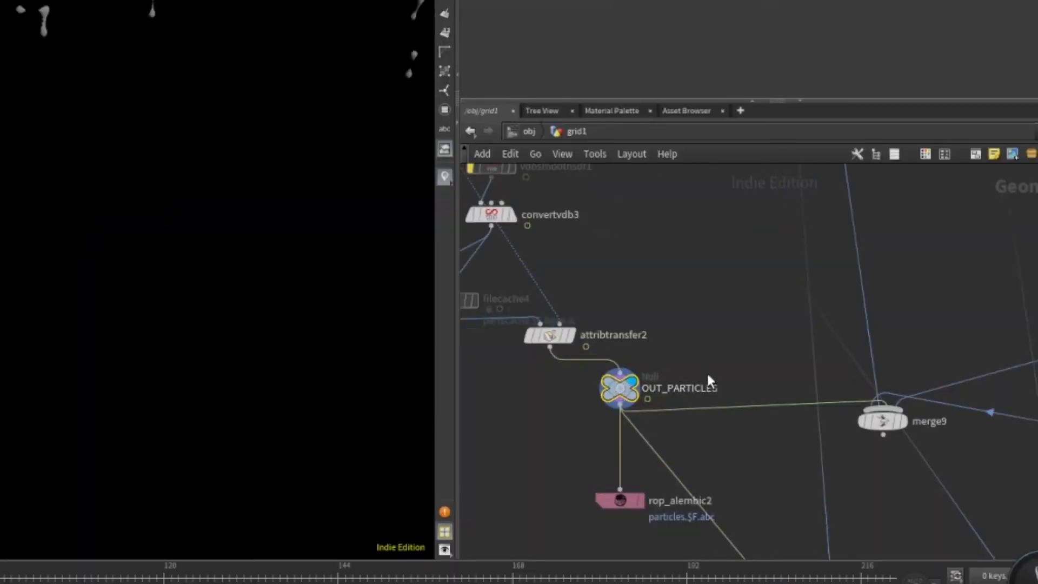
middle_click_drag(708, 377, 751, 380)
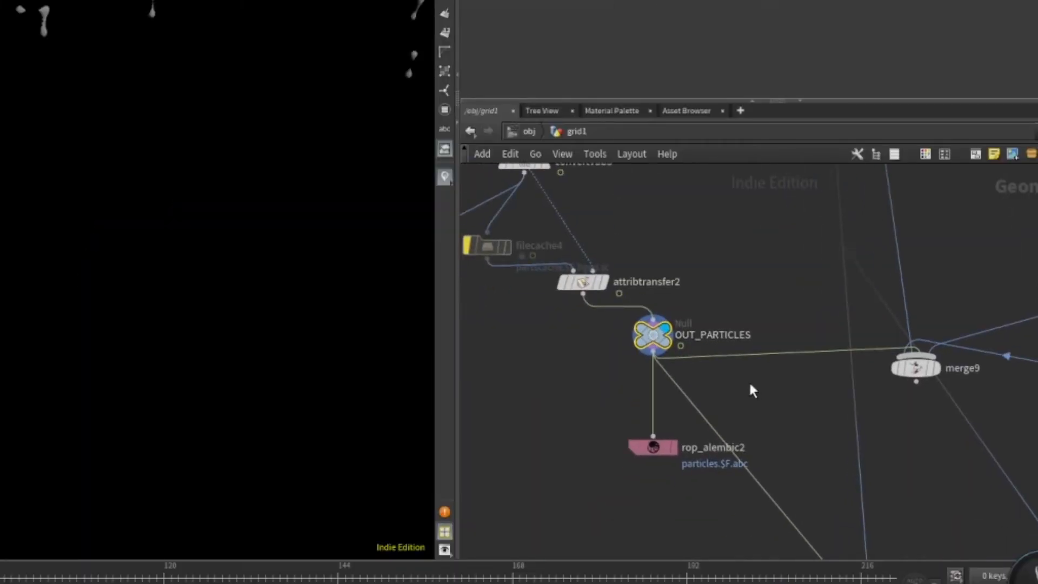
left_click(653, 446)
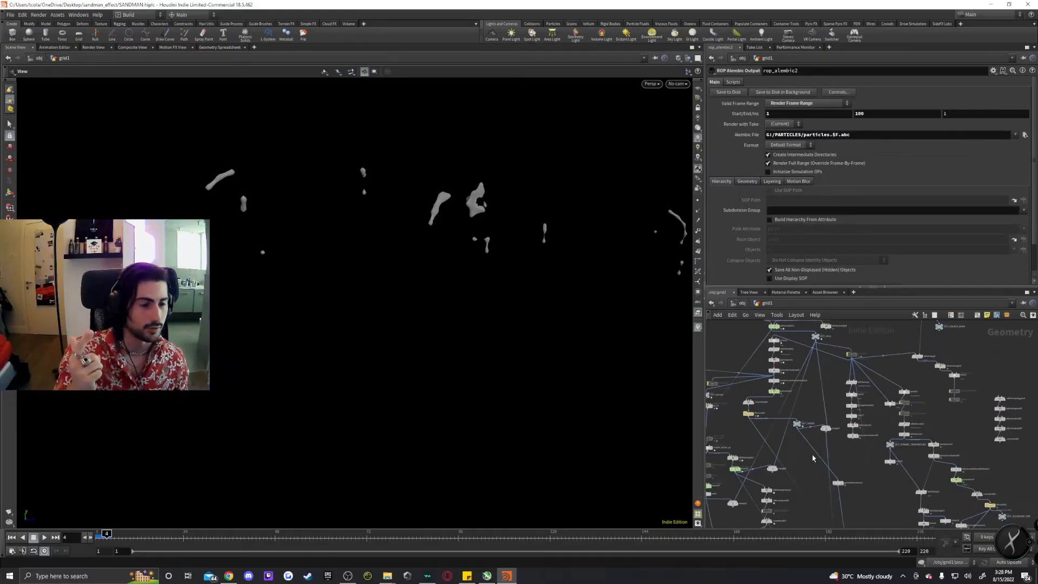
Navigate the burn network to the group3 node creating the secondburn group and select it.
scroll(804, 451, "up", 3)
middle_click_drag(893, 398, 864, 458)
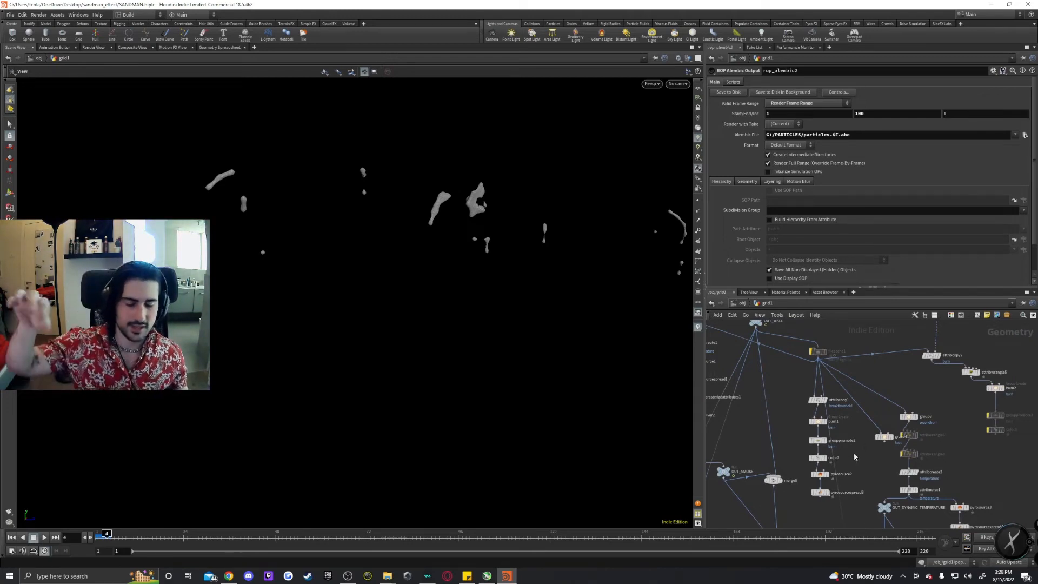
scroll(900, 416, "up", 3)
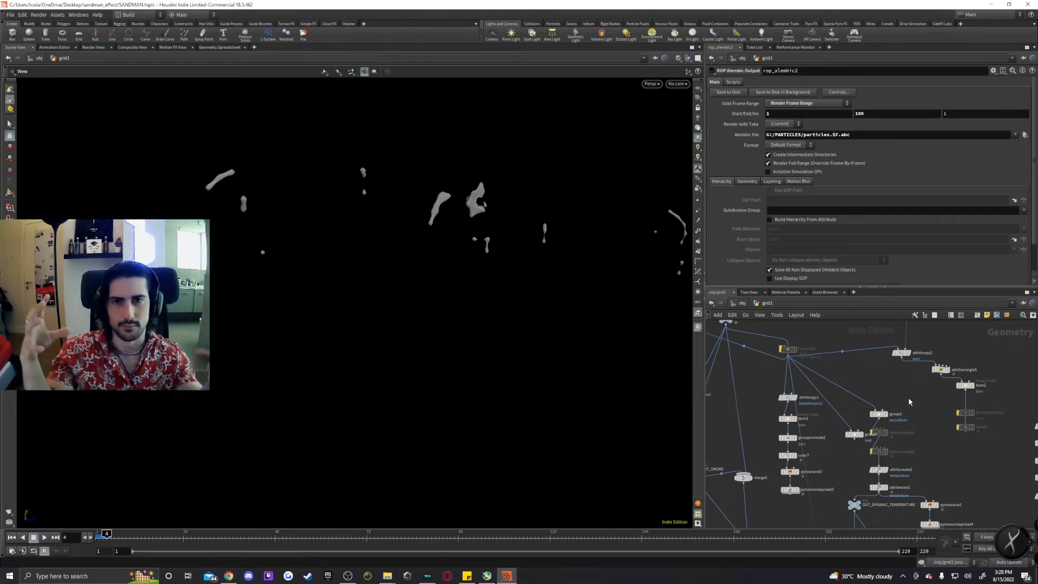
middle_click_drag(913, 401, 930, 424)
middle_click_drag(973, 470, 789, 409)
middle_click_drag(877, 419, 796, 366)
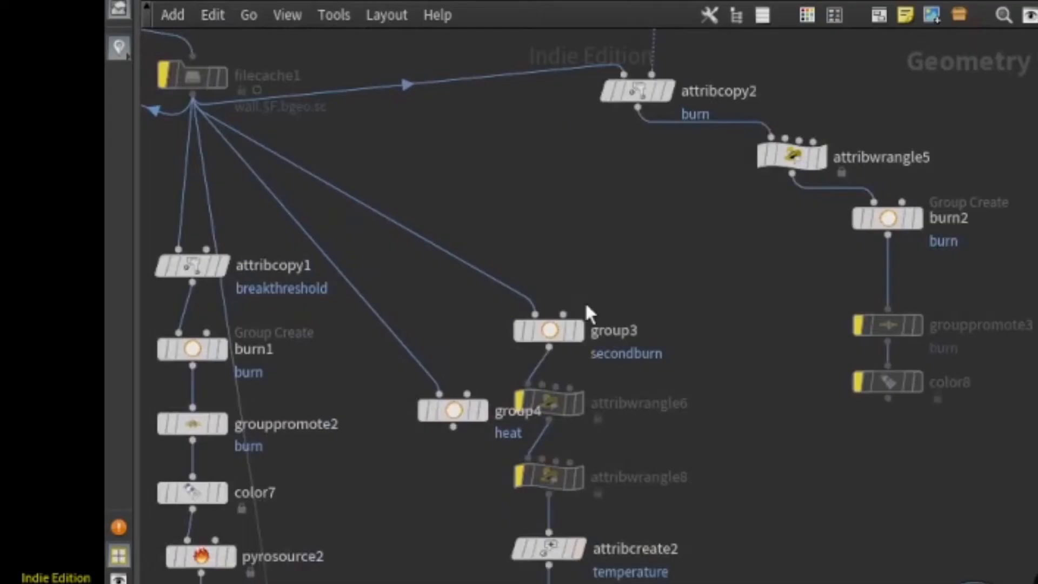
left_click(867, 430)
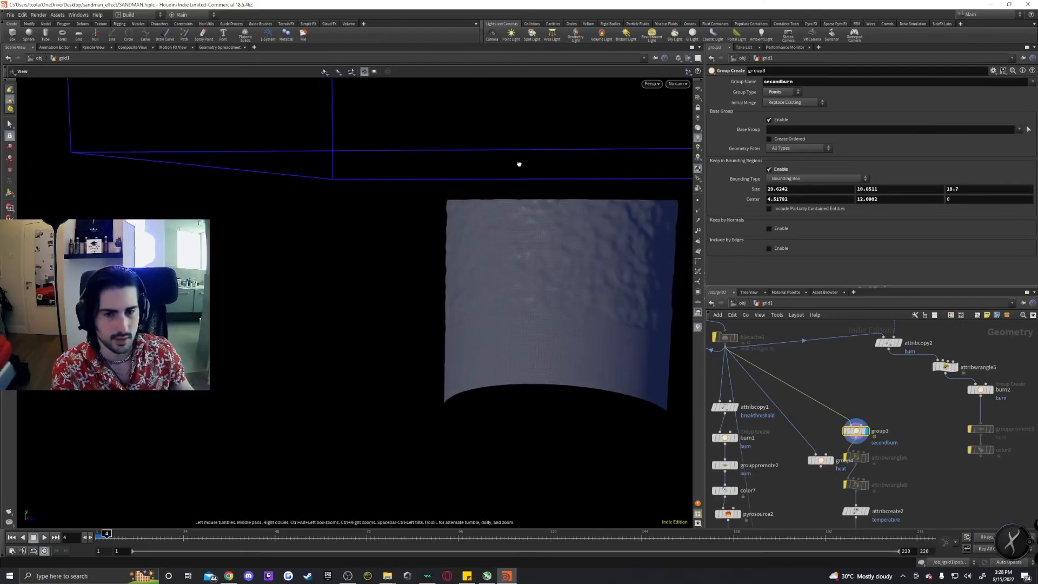
Examine group3's bounding region in the viewport while the simulation plays the breaking wall.
right_click_drag(545, 200, 595, 195)
middle_click_drag(595, 195, 568, 196)
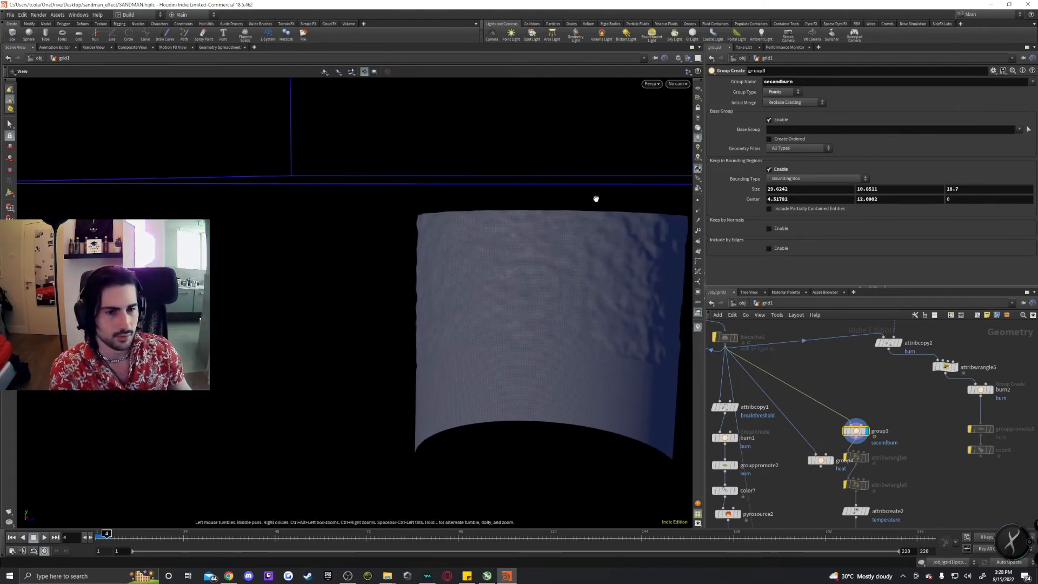
mouse_move(597, 199)
left_mouse_down()
mouse_move(575, 197)
mouse_move(593, 182)
left_mouse_up()
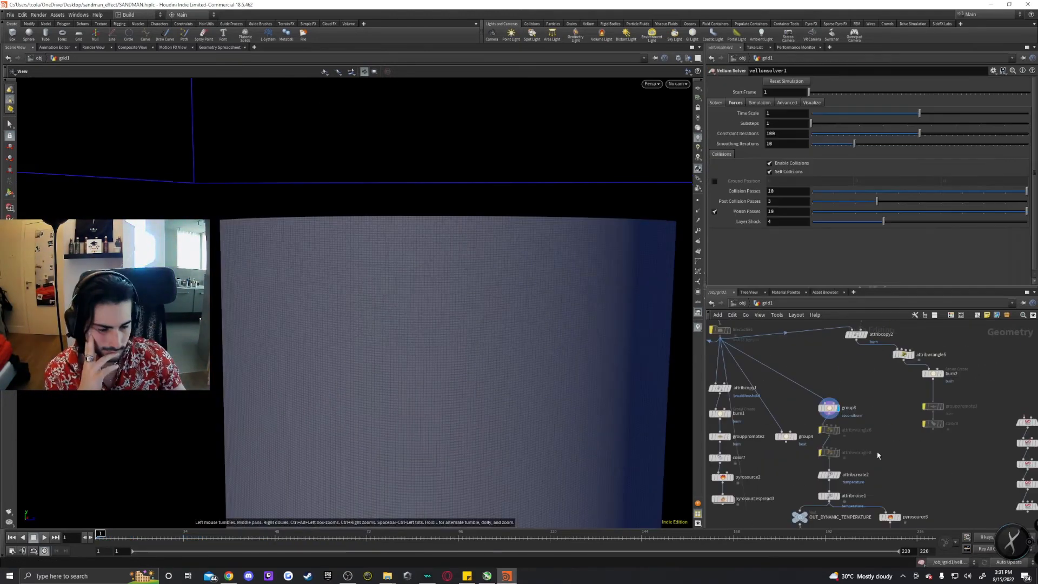
key("Up")
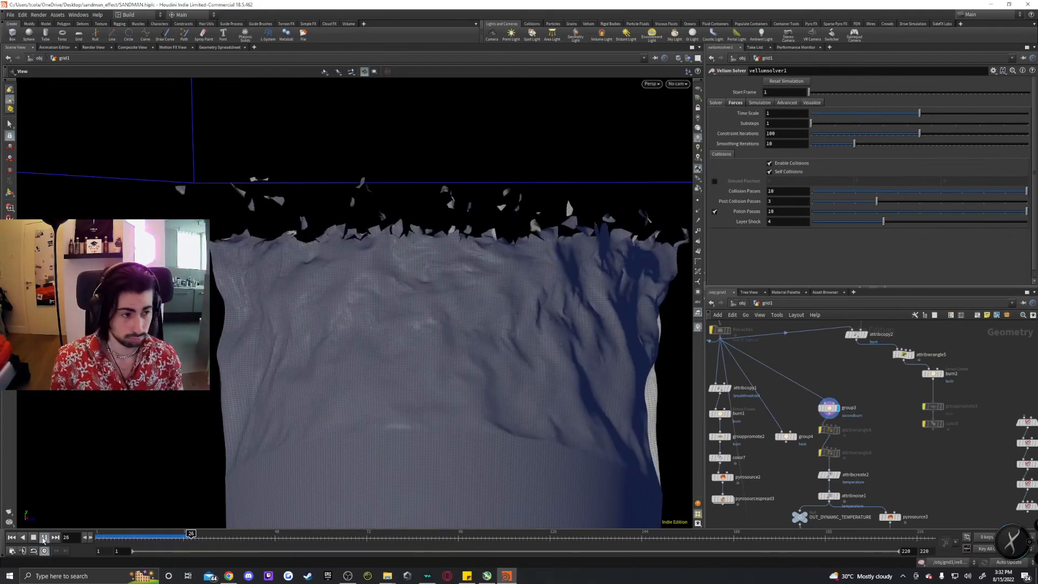
left_click_drag(494, 260, 653, 315)
left_click(828, 407)
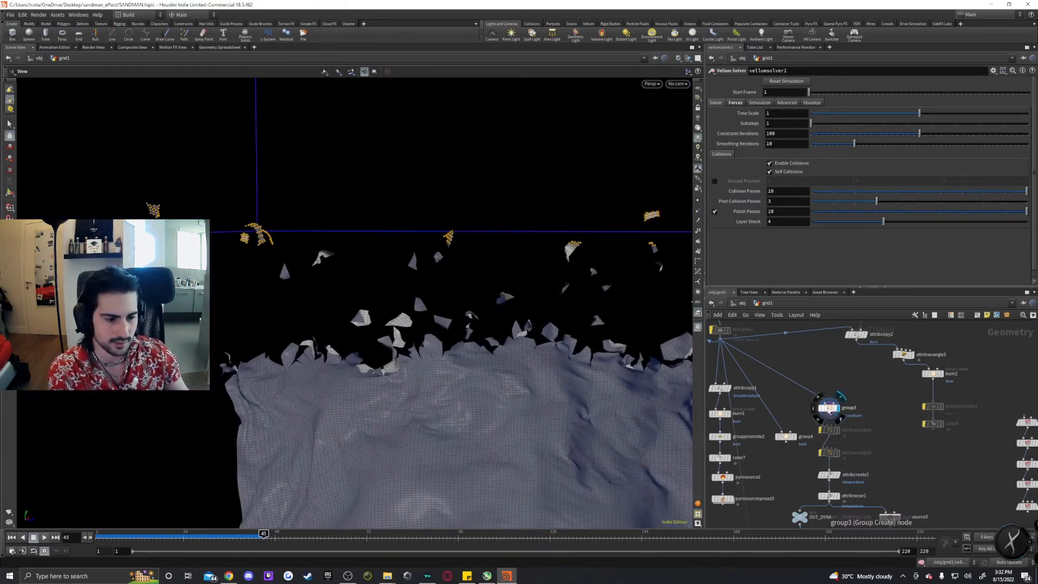
Pan the burn network to attribnoise1 below group3 and review its noise settings on the temperature attribute.
middle_click_drag(880, 468, 872, 420)
middle_click_drag(905, 458, 860, 393)
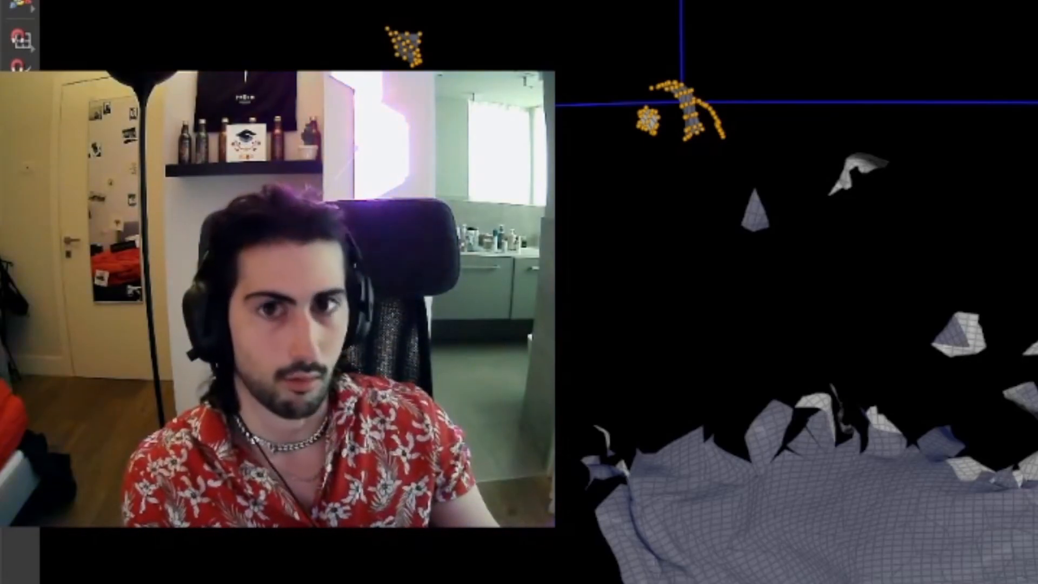
mouse_move(398, 296)
left_mouse_down()
mouse_move(413, 303)
mouse_move(398, 287)
left_mouse_up()
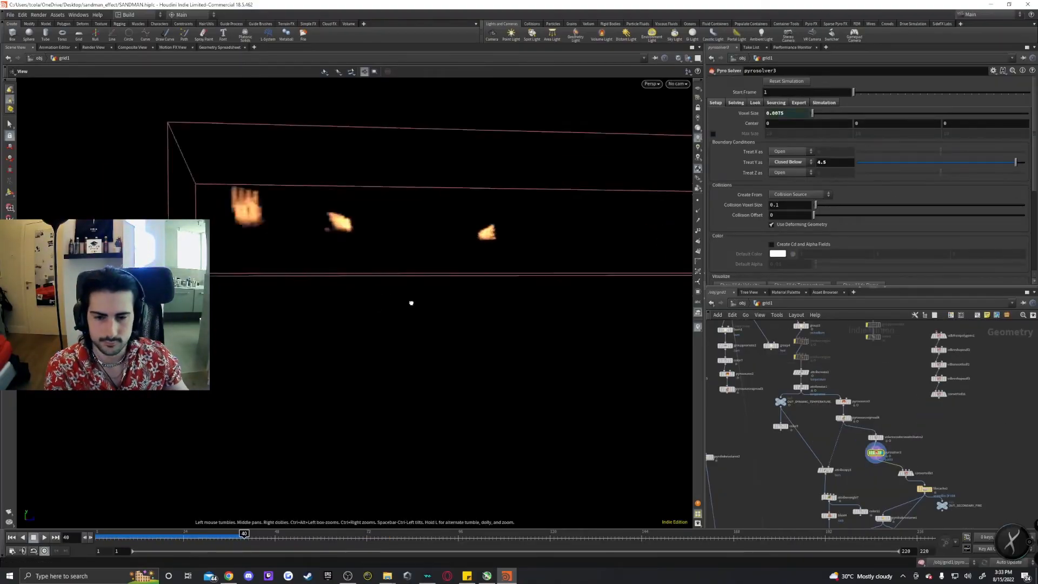
middle_click_drag(469, 263, 538, 394)
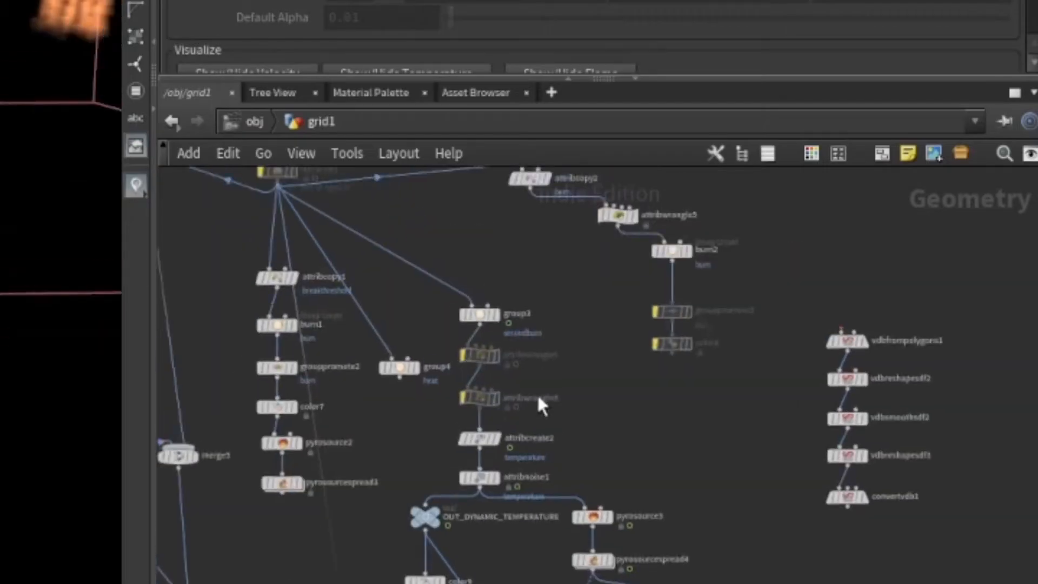
scroll(537, 394, "up", 3)
left_click(447, 284)
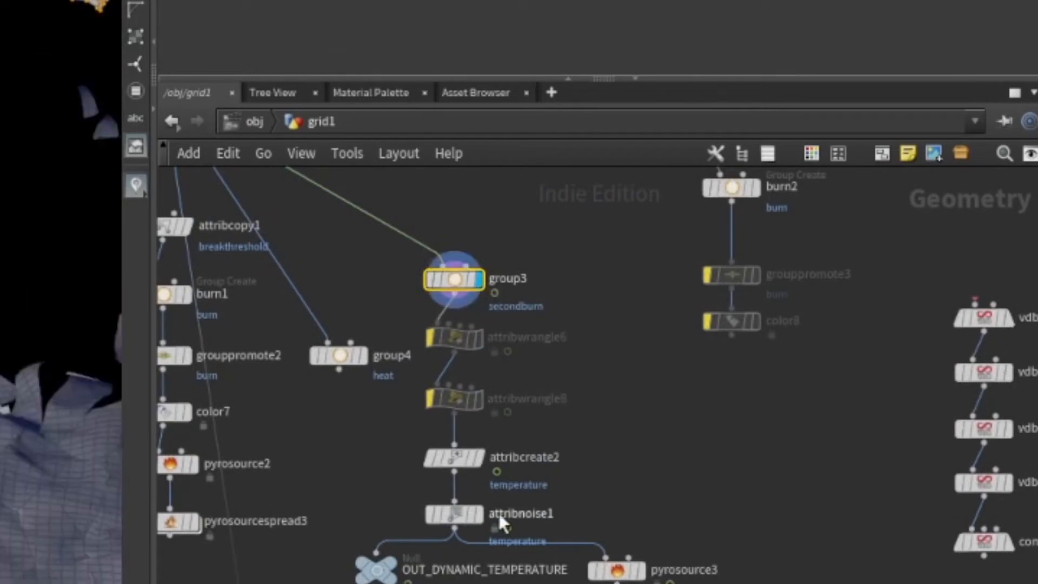
left_click(457, 459)
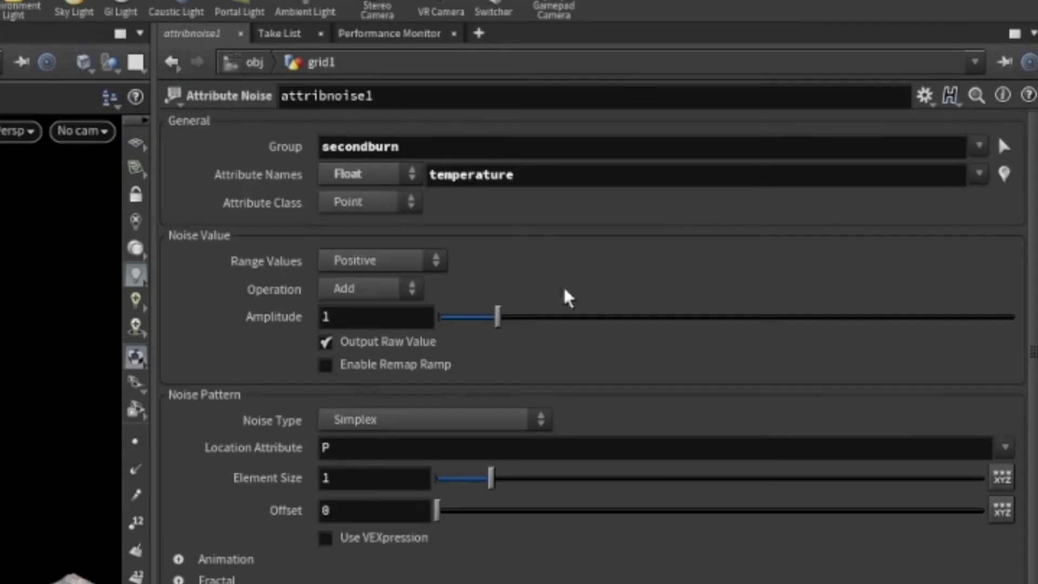
scroll(448, 420, "down", 1)
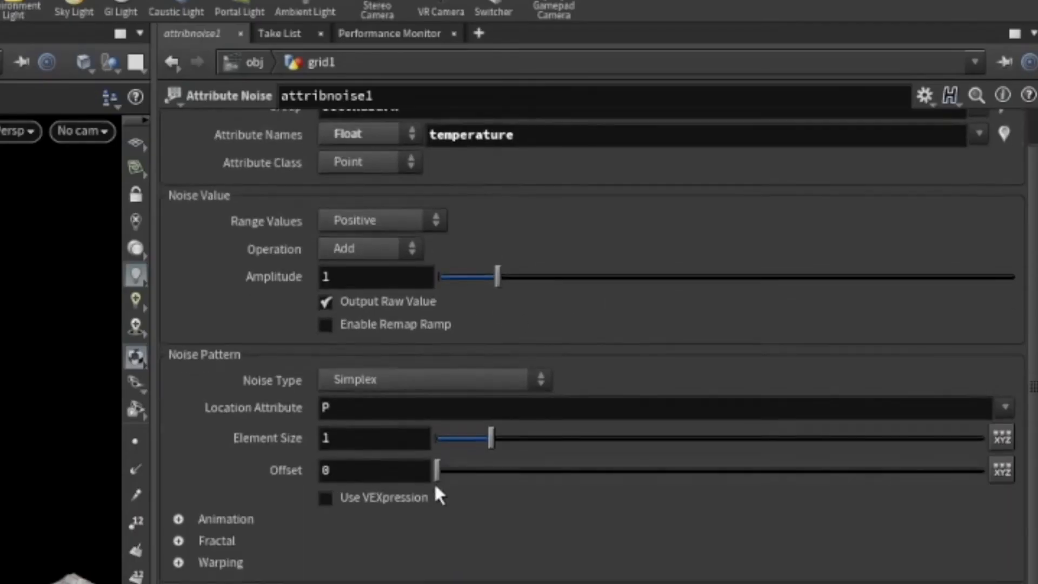
scroll(437, 493, "up", 1)
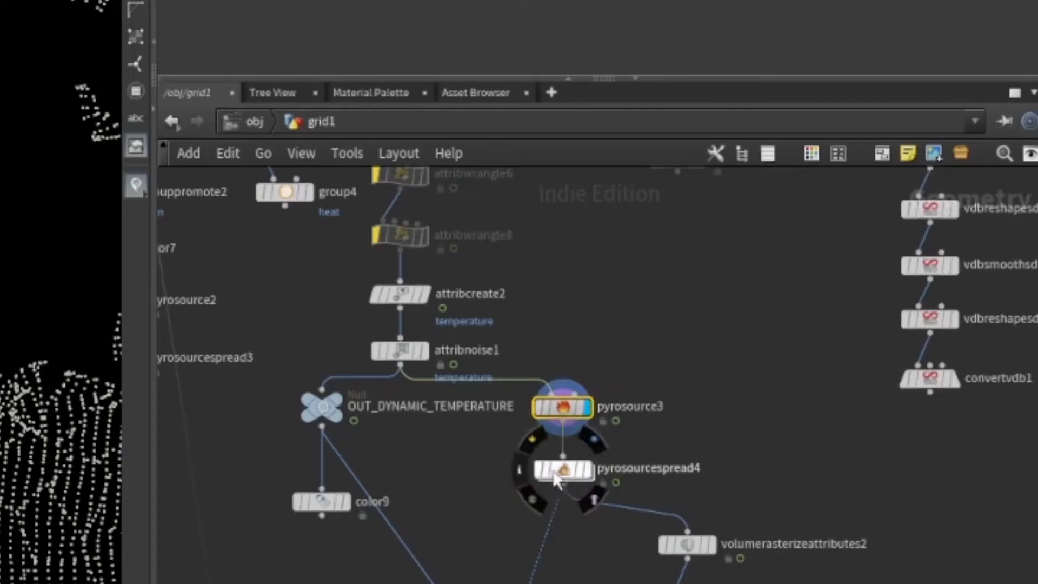
Open pyrosourcespread4 and review its Temperature Change and Fuel settings, previewing the Burn visualization before returning it to None.
left_click(558, 482)
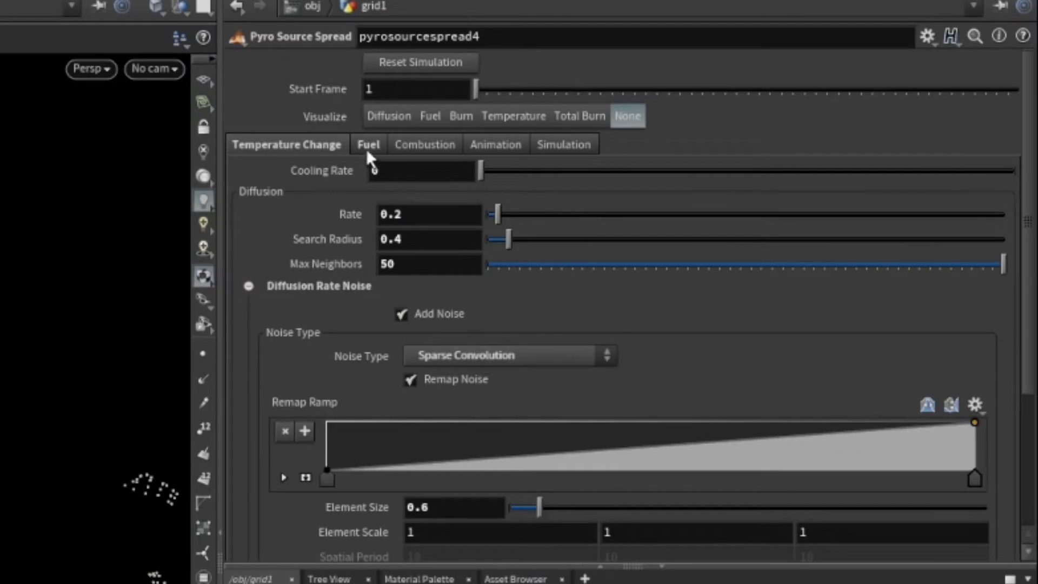
left_click(368, 151)
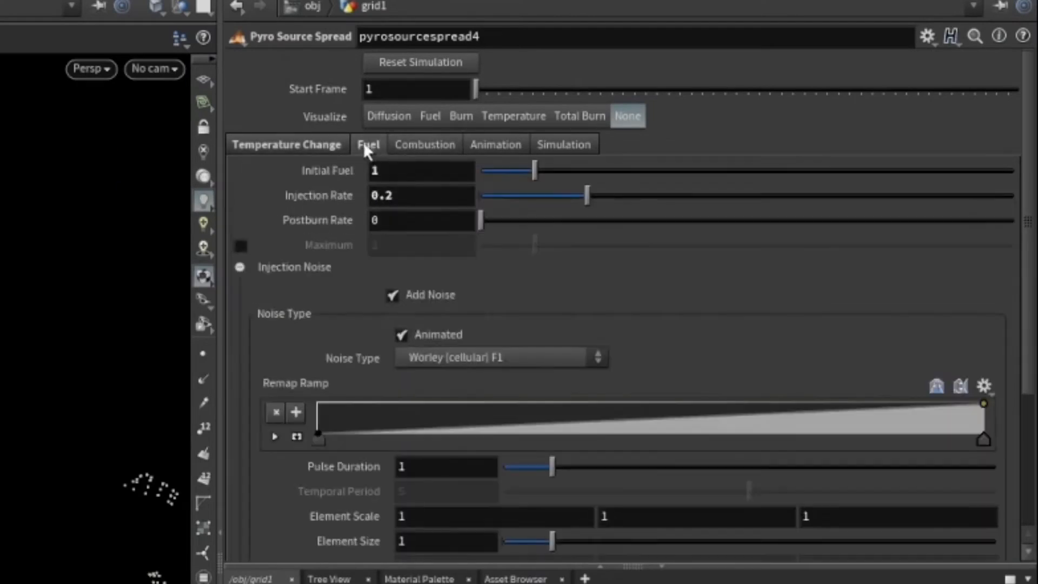
left_click(317, 145)
left_click(461, 116)
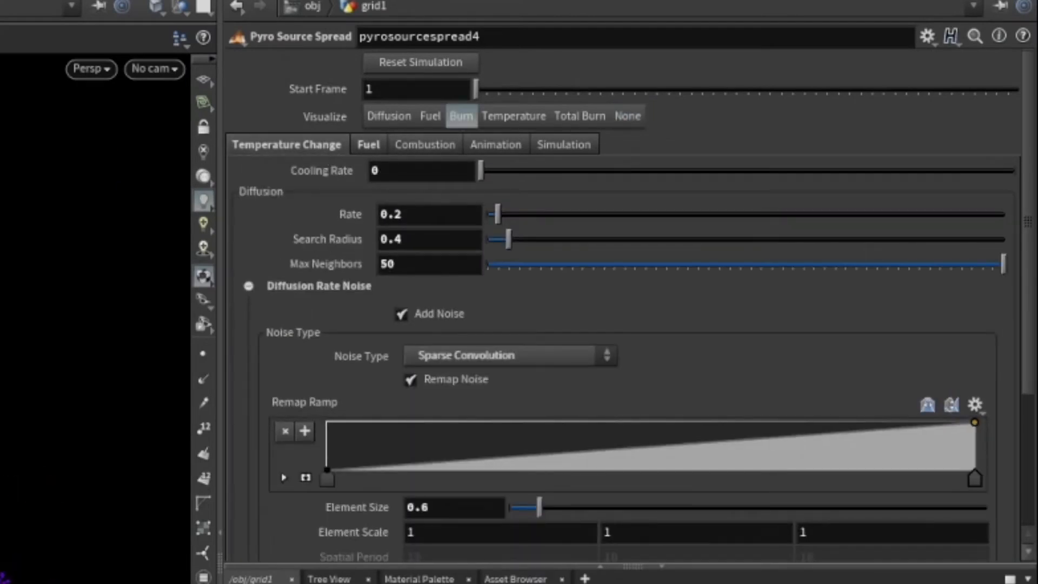
left_click(628, 117)
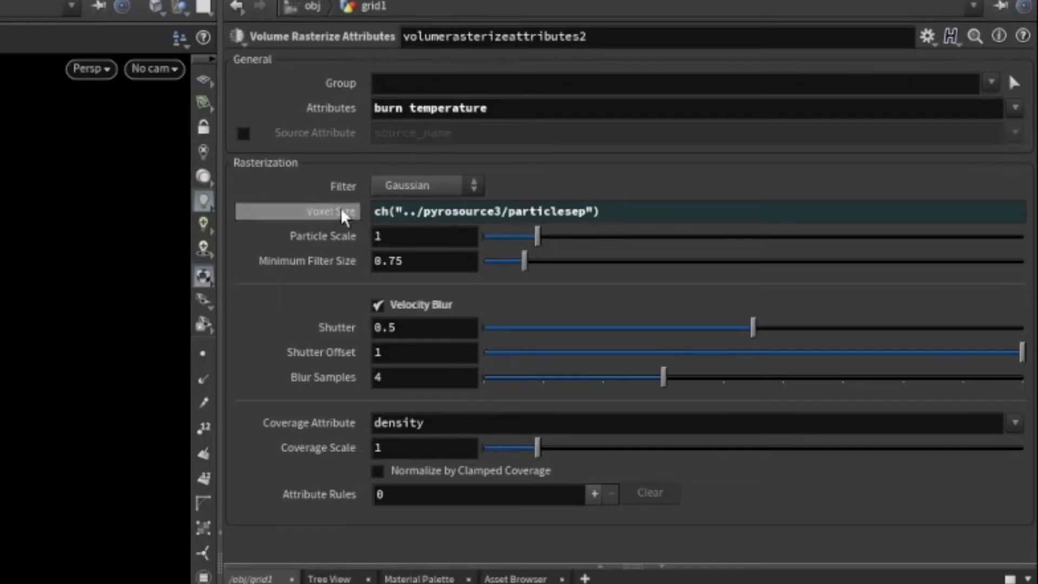
Copy pyrosource3's Particle Separation and paste it as a relative reference into volumerasterizeattributes2's Voxel Size.
left_click(321, 212)
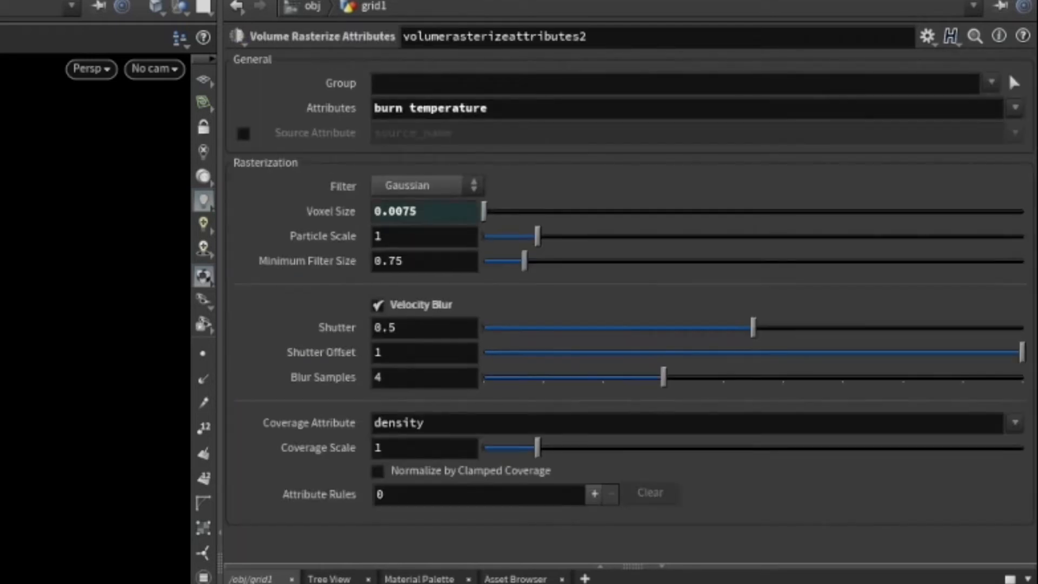
right_click(327, 166)
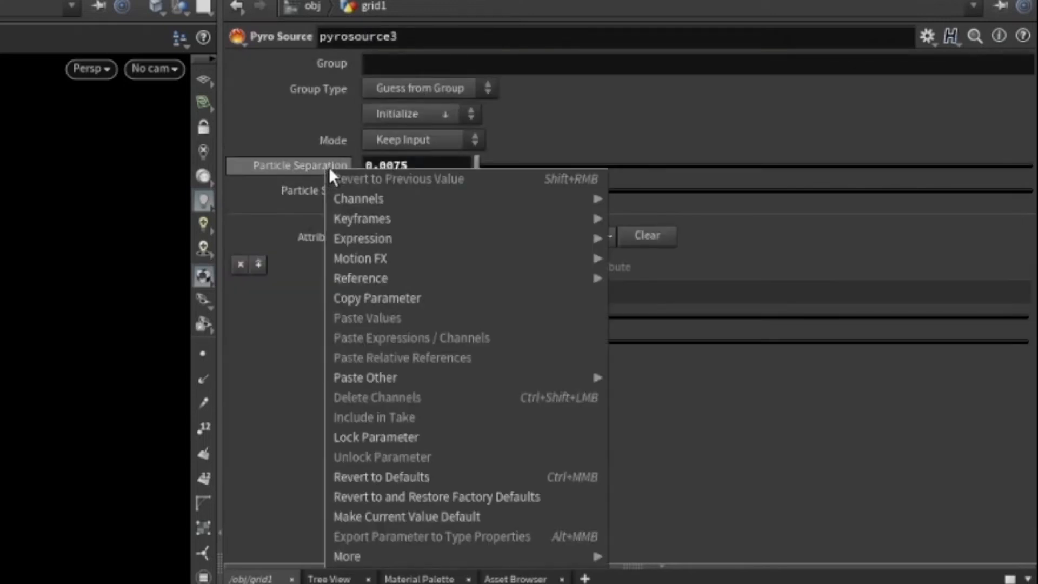
left_click(378, 299)
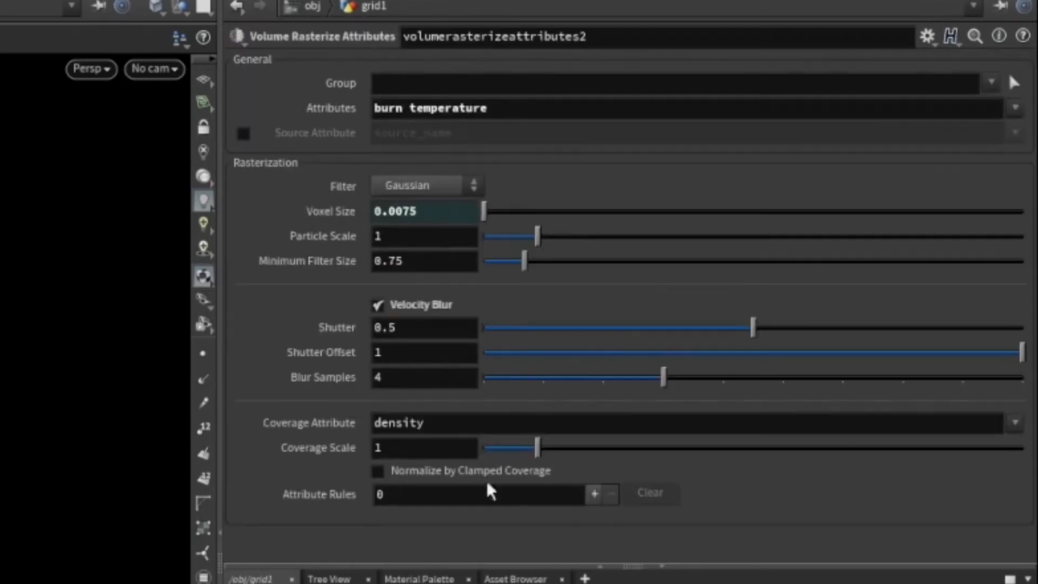
right_click(316, 223)
left_click(331, 407)
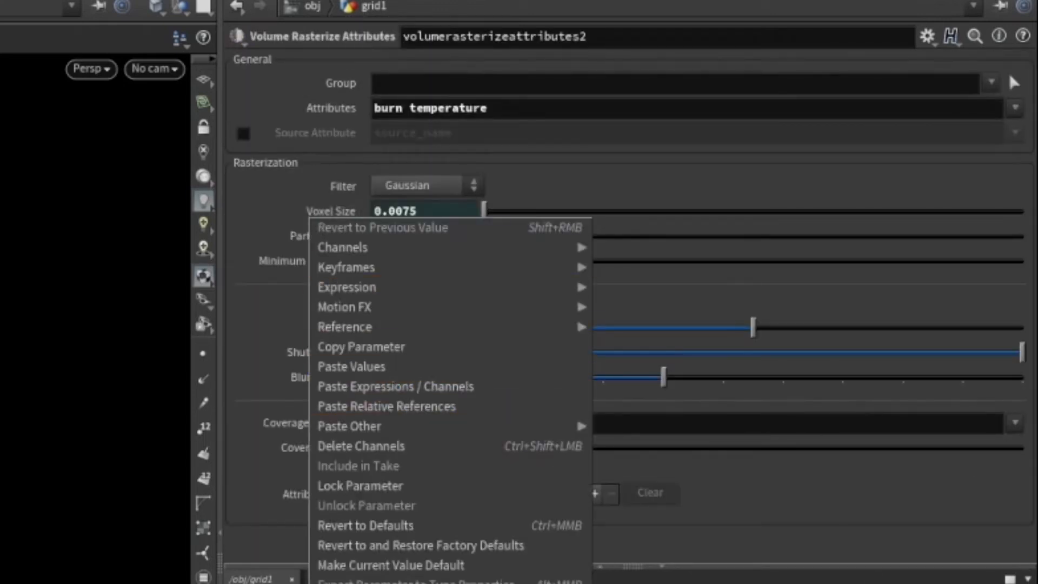
left_click(338, 216)
left_click(338, 216)
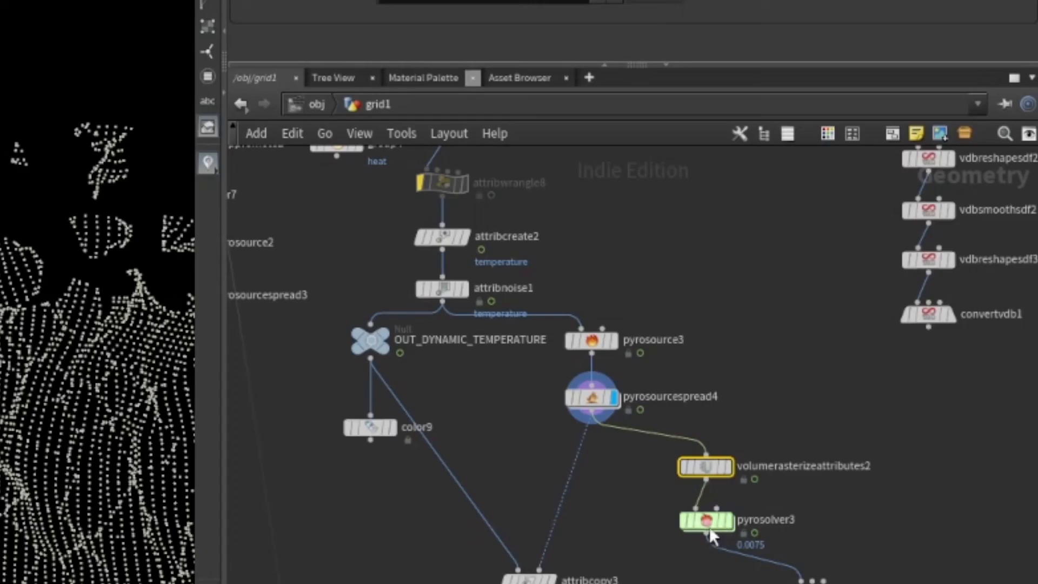
Open pyrosolver3 and check its Voxel Size and boundary setup, leafing through the Solving and Look tabs.
left_click(730, 521)
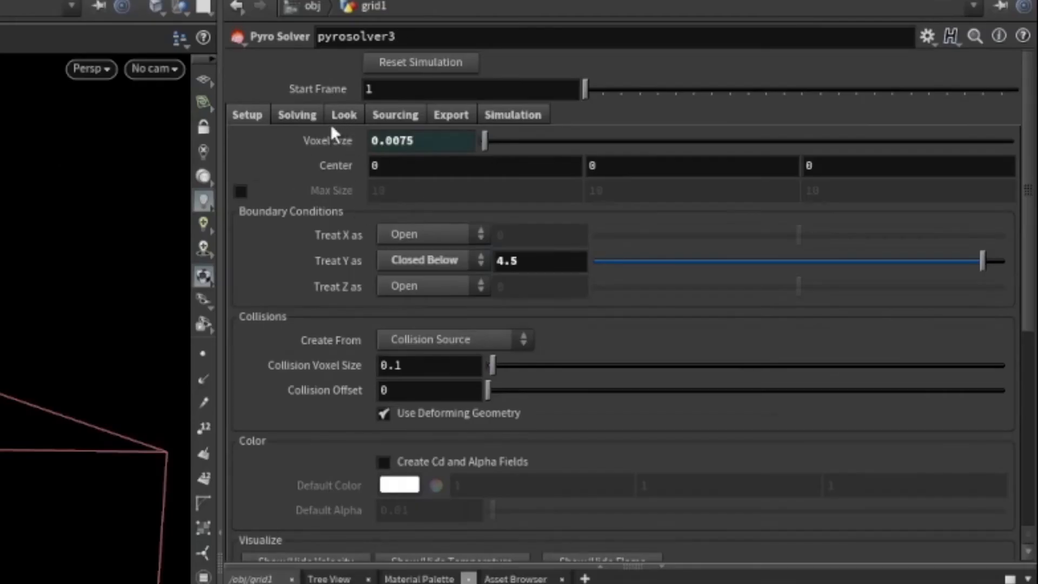
left_click(351, 139)
left_click(350, 140)
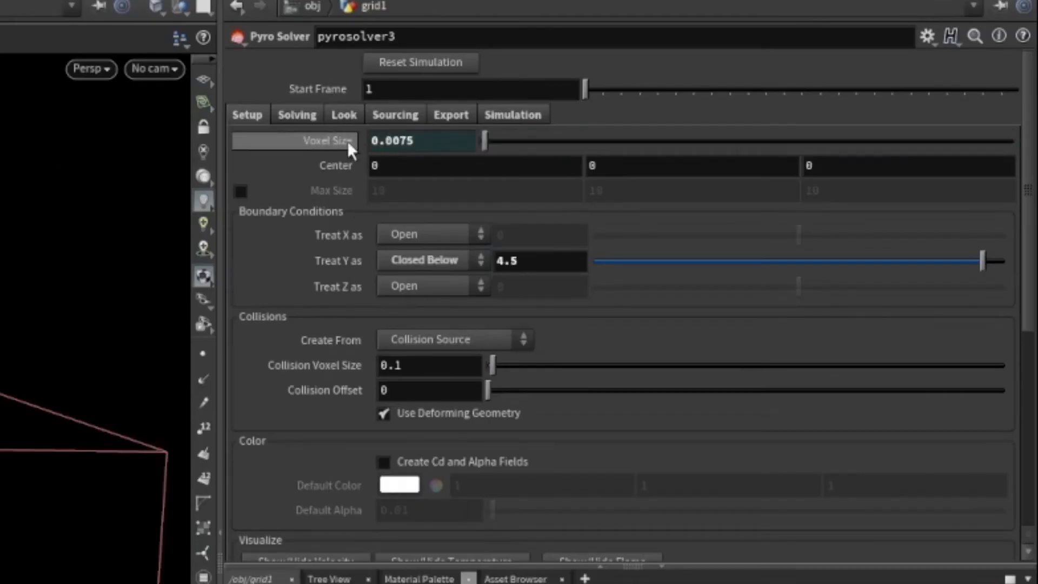
left_click(335, 143)
left_click(350, 136)
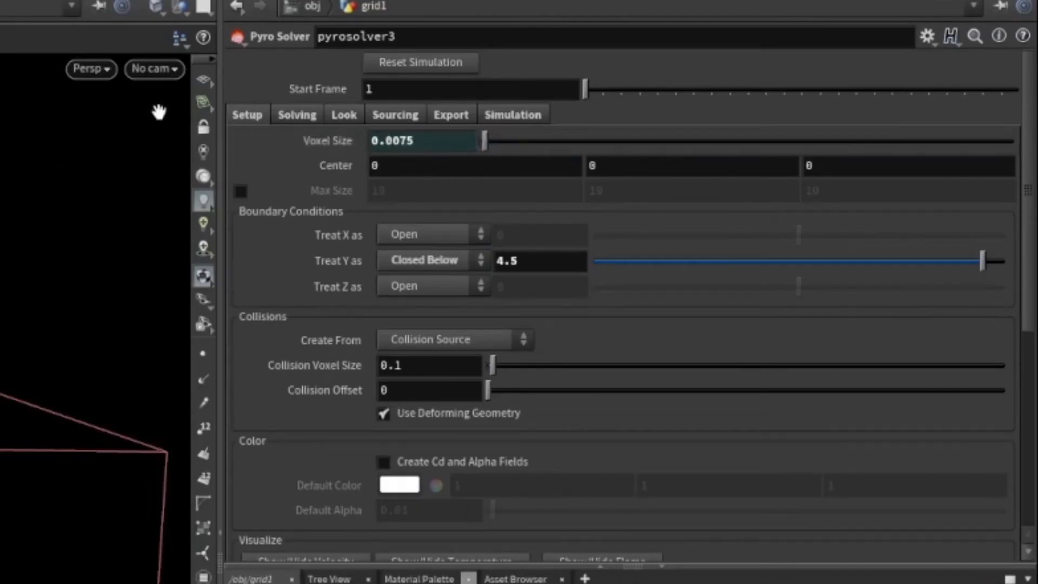
left_click(297, 115)
left_click(252, 117)
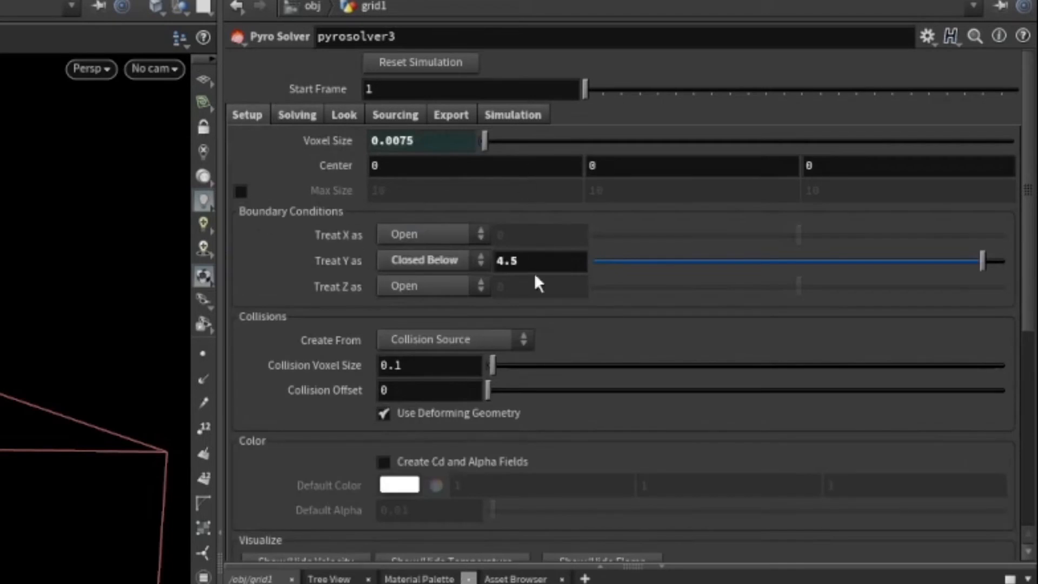
left_click(346, 115)
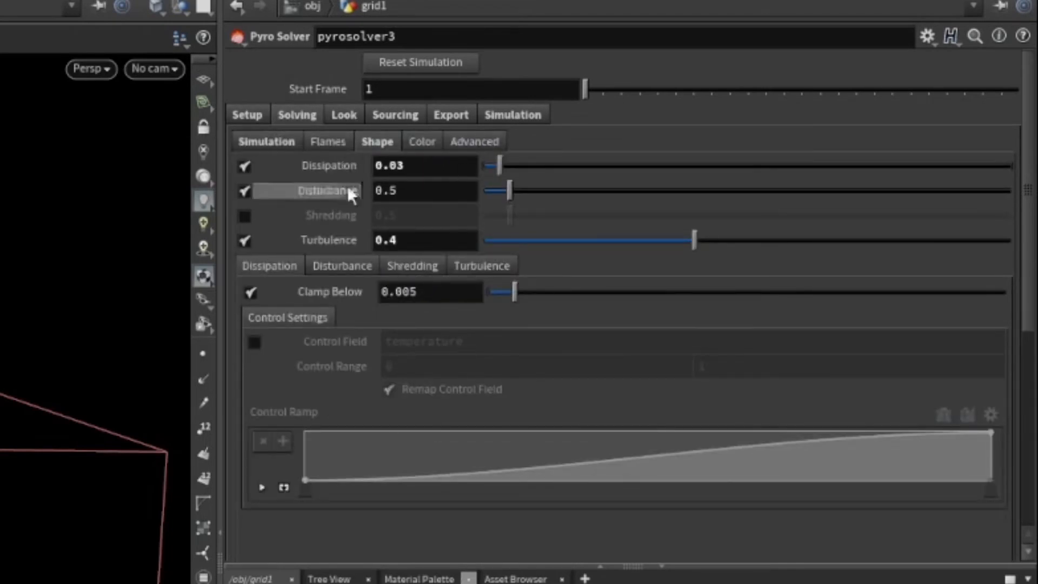
Review pyrosolver3's shape, simulation and flame settings and its four Sourcing operations, then return to the Setup tab.
left_click(274, 142)
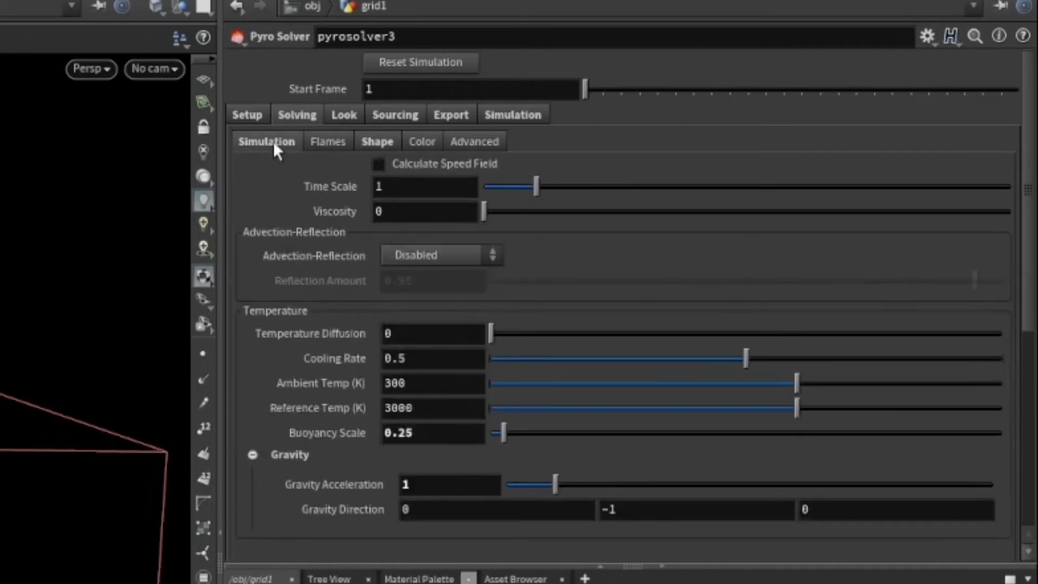
left_click(330, 141)
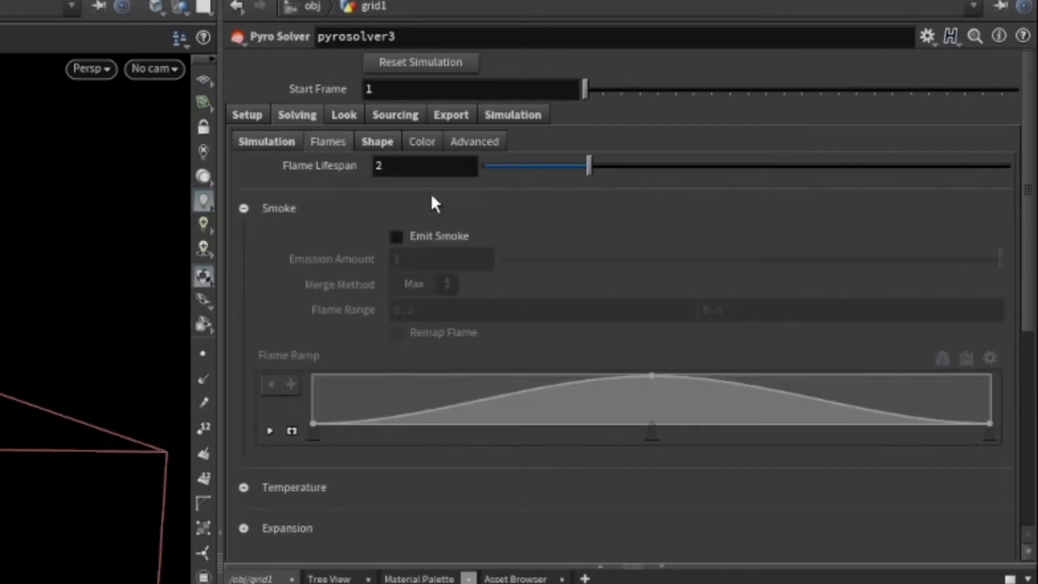
scroll(463, 200, "down", 5)
scroll(462, 199, "up", 5)
left_click(397, 115)
scroll(498, 267, "down", 3)
scroll(522, 275, "up", 3)
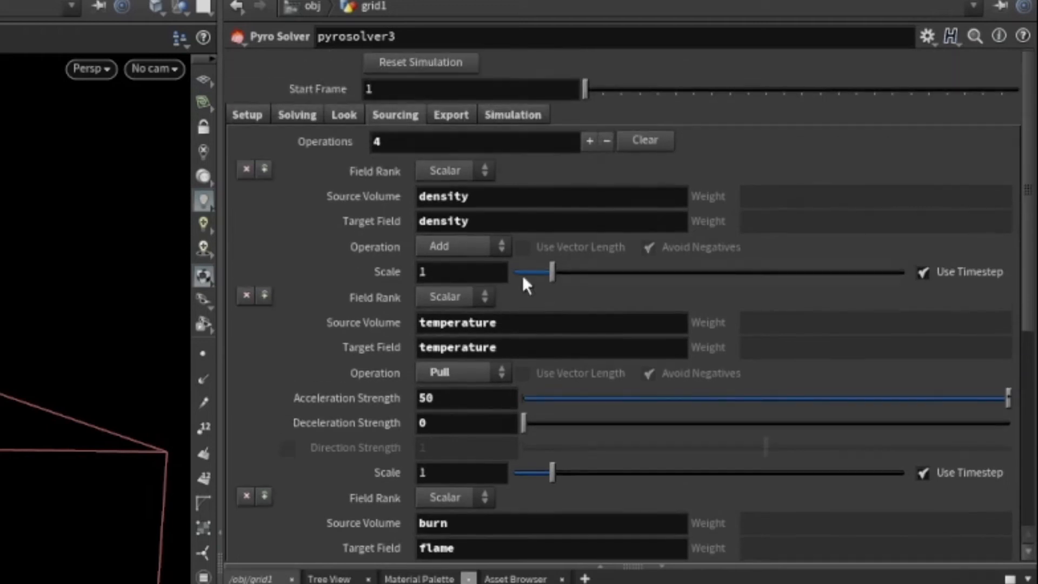
scroll(522, 274, "down", 10)
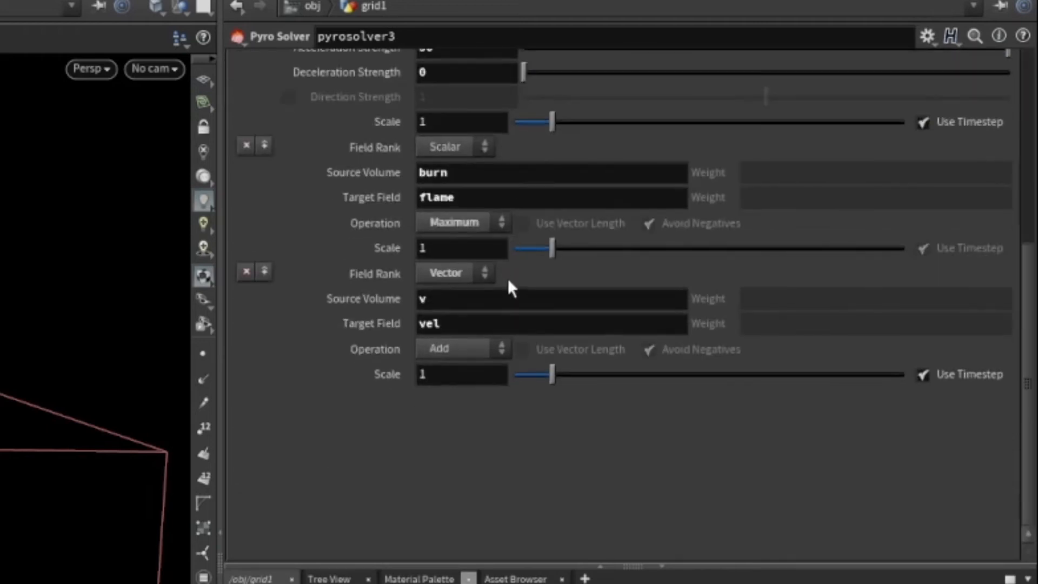
scroll(518, 282, "up", 8)
scroll(511, 238, "down", 5)
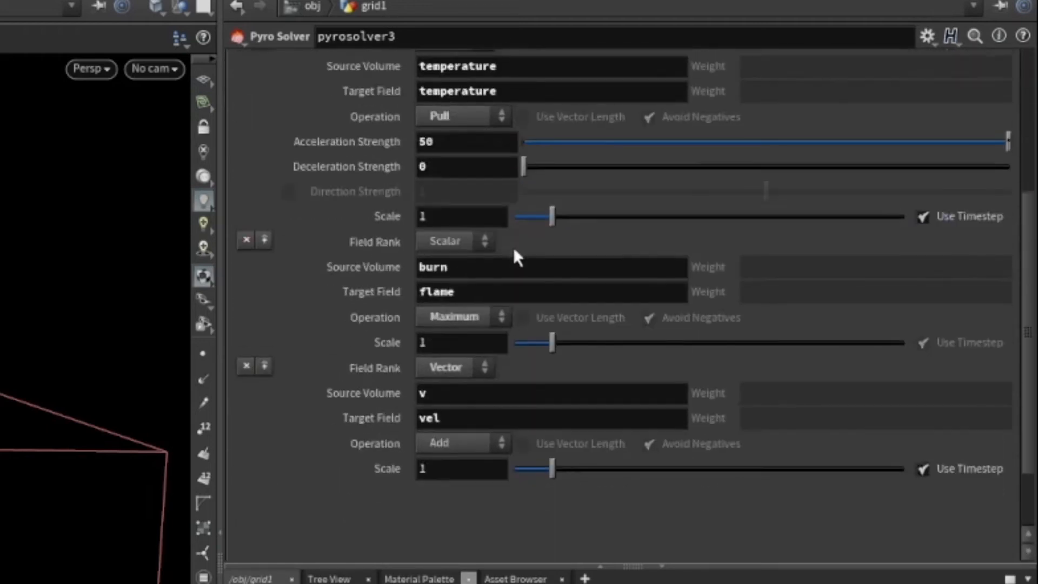
scroll(513, 248, "up", 7)
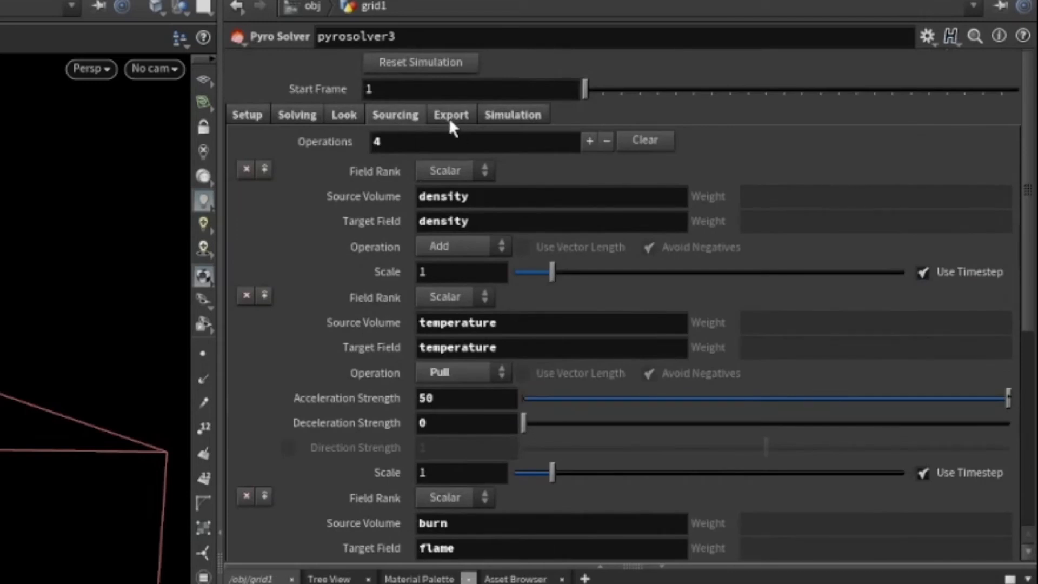
left_click(448, 118)
left_click(382, 115)
left_click(248, 116)
scroll(588, 479, "down", 6)
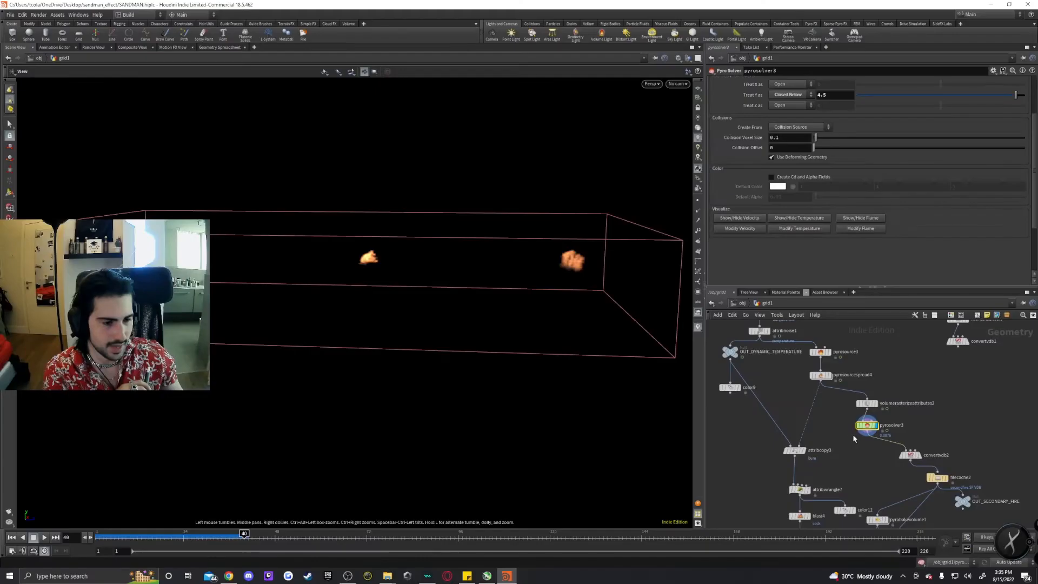
Inspect convertvdb2's field groups and filecache2's geometry file path named secondfire.$F.VDB.
middle_click_drag(954, 437, 943, 424)
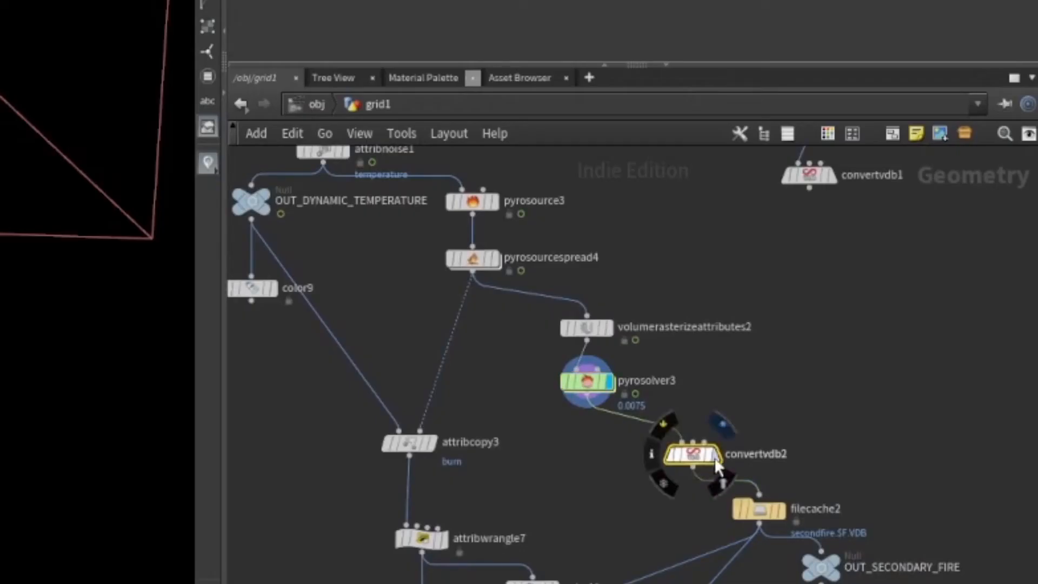
left_click(698, 457)
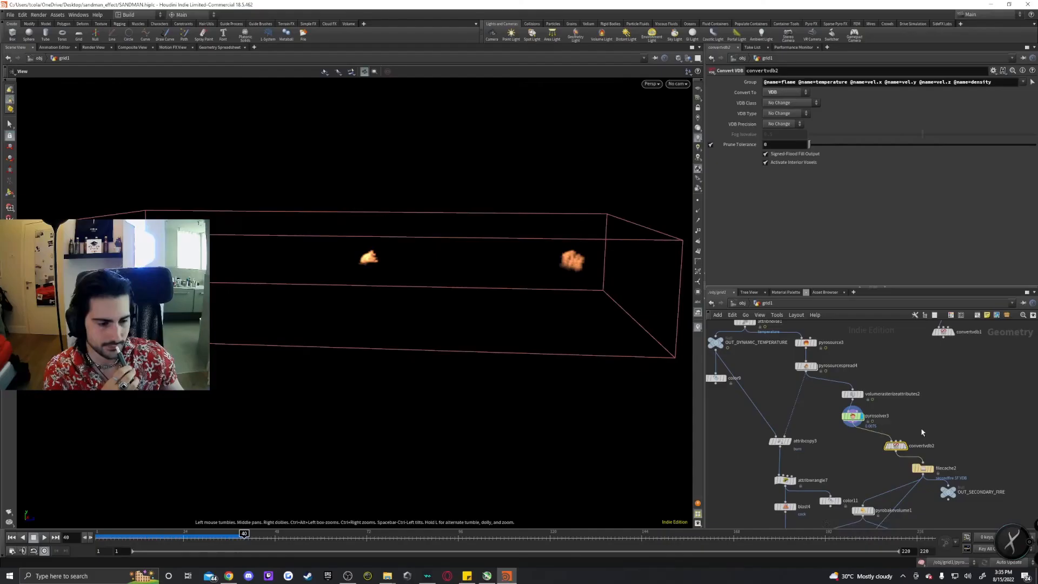
left_click(903, 446)
middle_click_drag(962, 452, 948, 402)
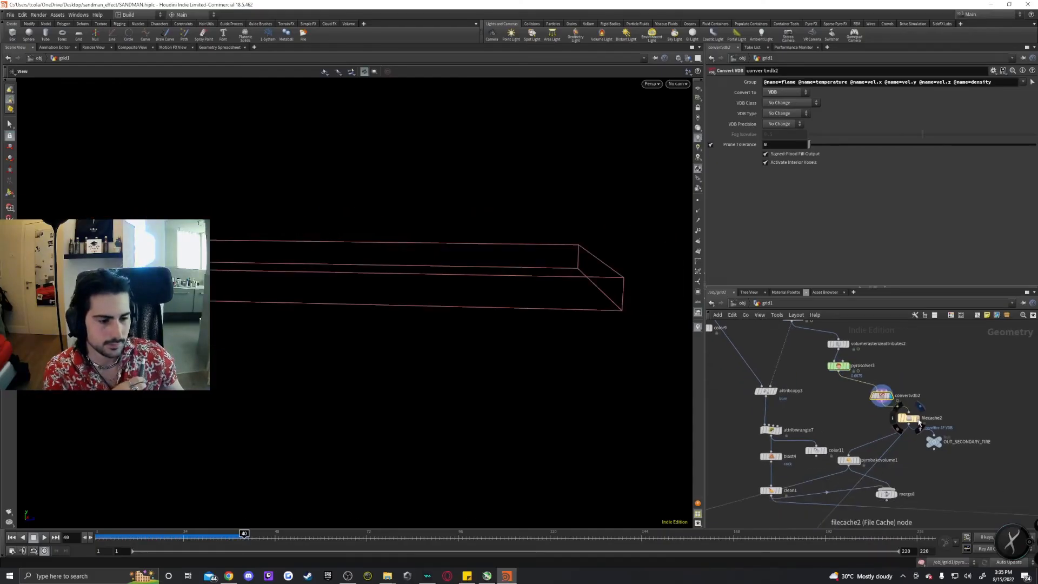
left_click(917, 418)
left_click(908, 417)
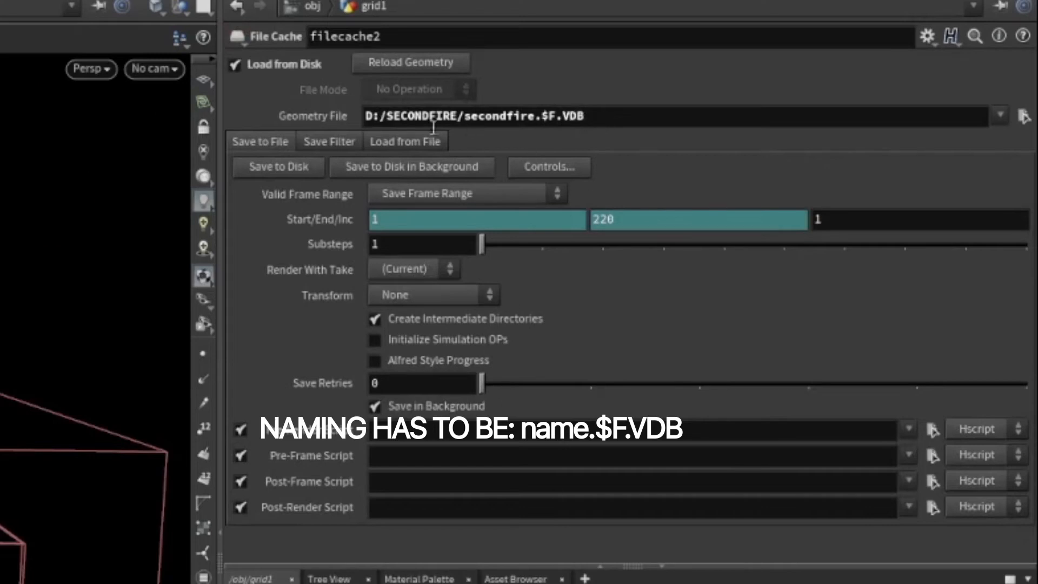
Follow pyrosourcespread4 down to attribcopy3, review its burn attribute copy, and select attribwrangle7.
middle_click_drag(820, 366, 868, 407)
scroll(886, 426, "up", 3)
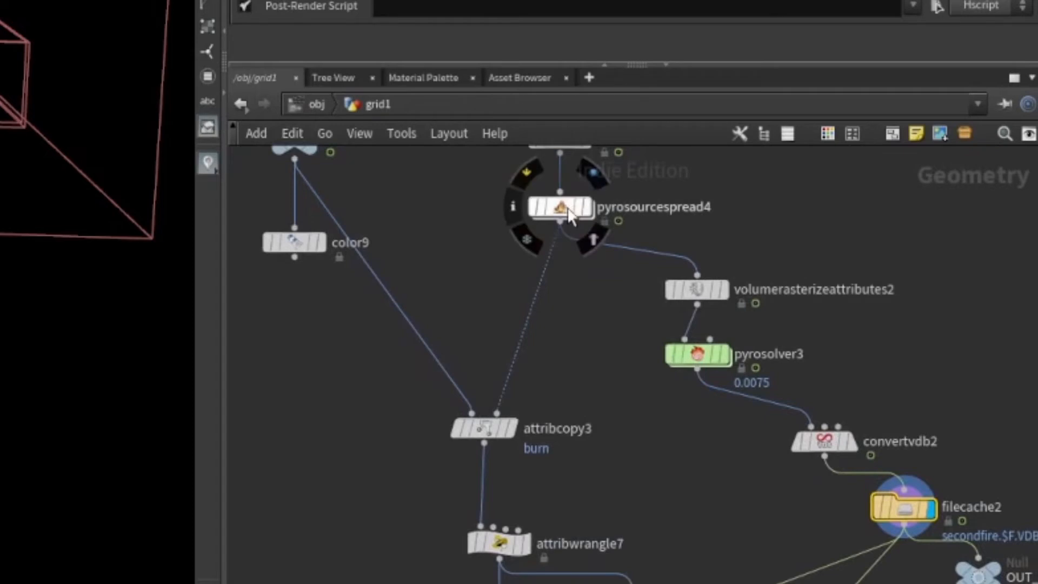
middle_click_drag(606, 363, 662, 484)
left_click(620, 339)
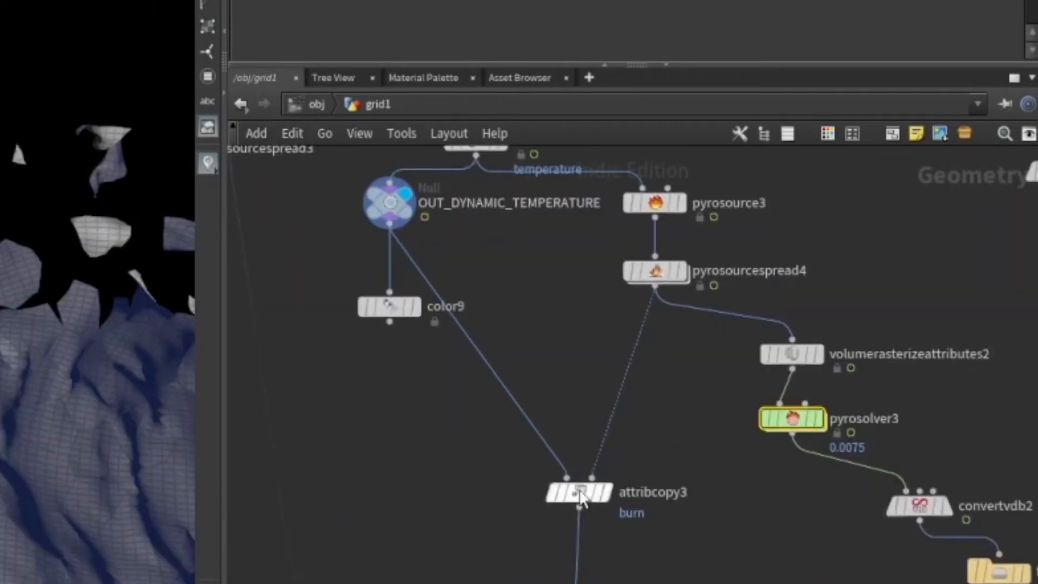
left_click(580, 495)
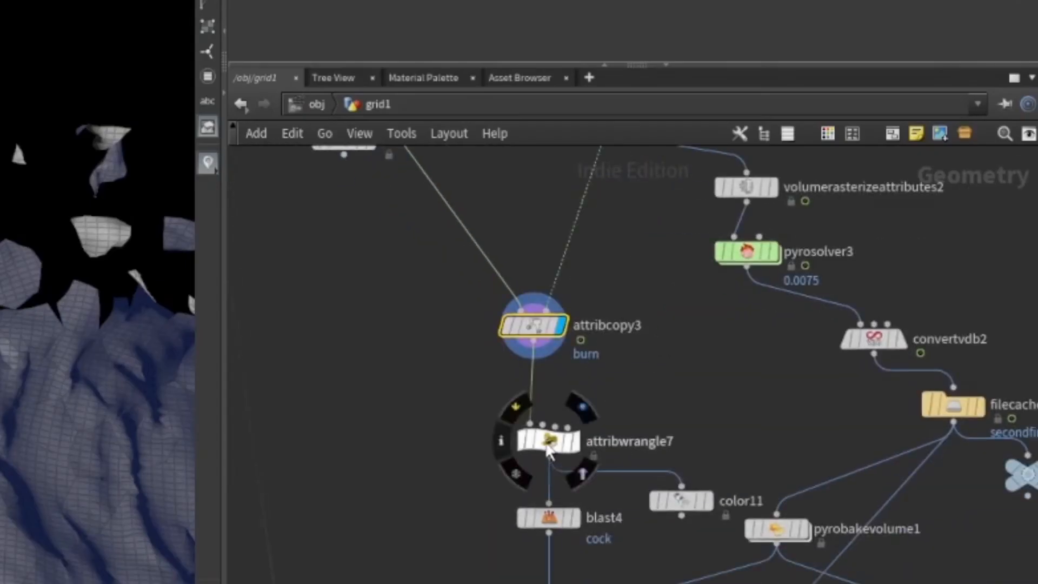
left_click(572, 453)
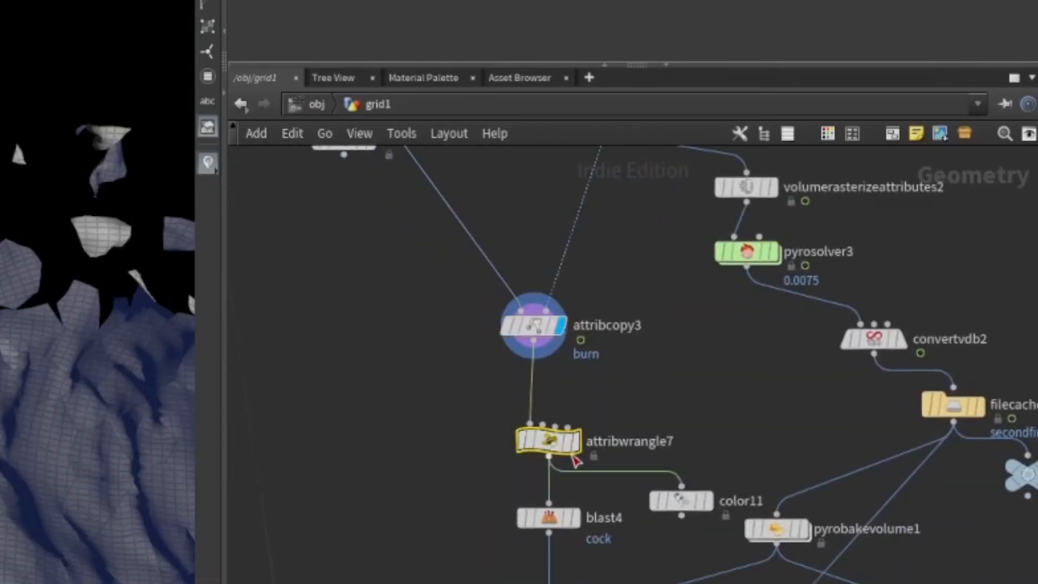
left_click(577, 409)
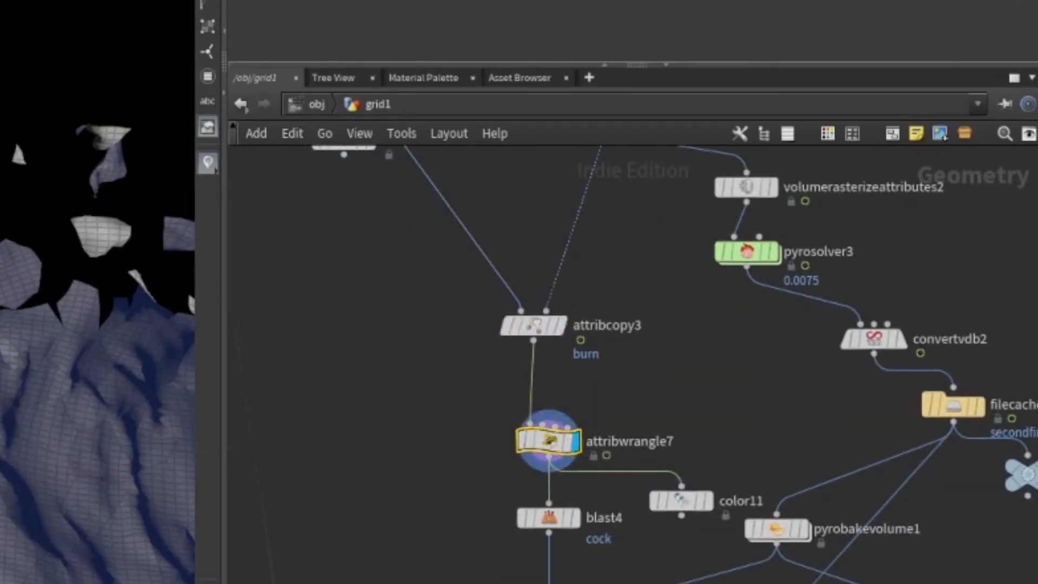
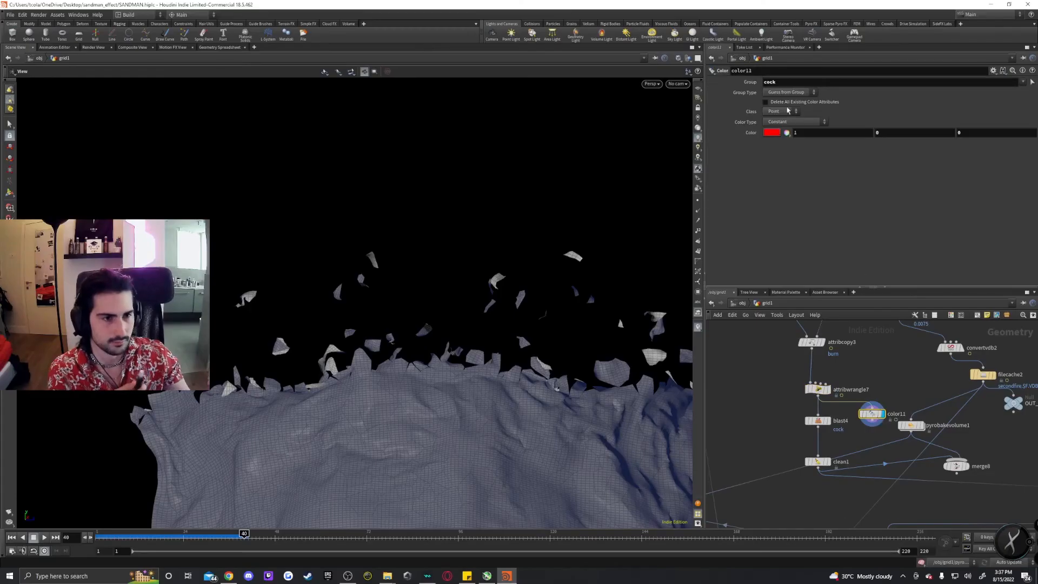
Play a few frames of the simulation and orbit the viewport to examine the wall breaking apart.
scroll(523, 281, "up", 4)
left_click_drag(523, 281, 522, 358)
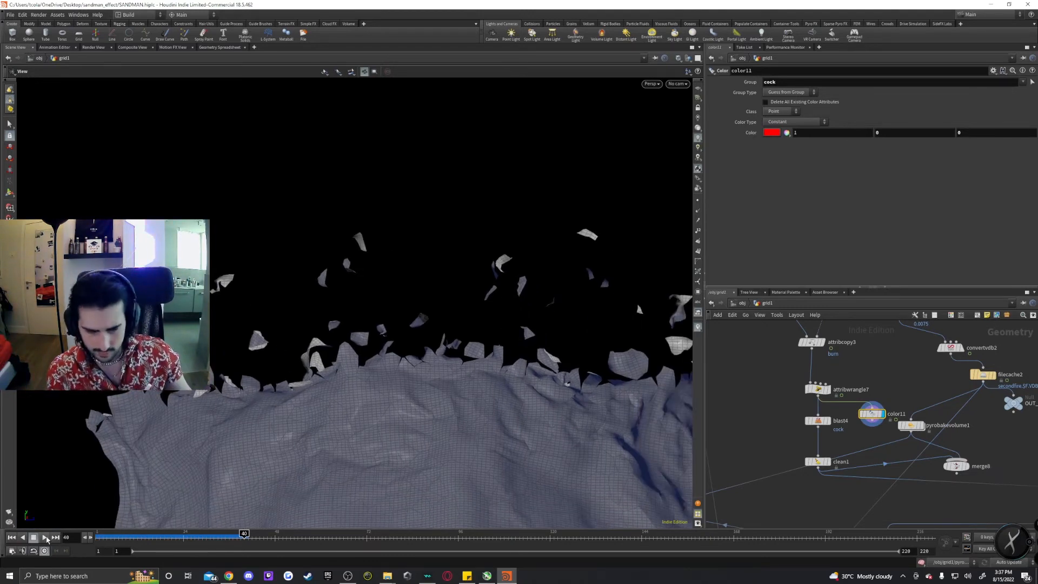
left_click(45, 537)
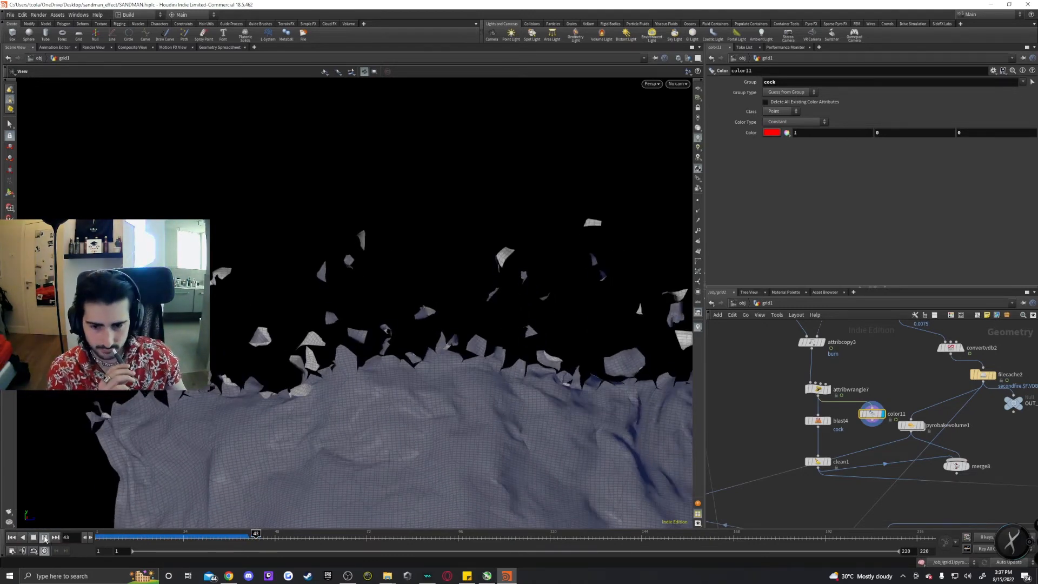
scroll(559, 246, "up", 5)
scroll(345, 243, "up", 5)
left_click_drag(329, 229, 521, 187)
scroll(540, 181, "down", 10)
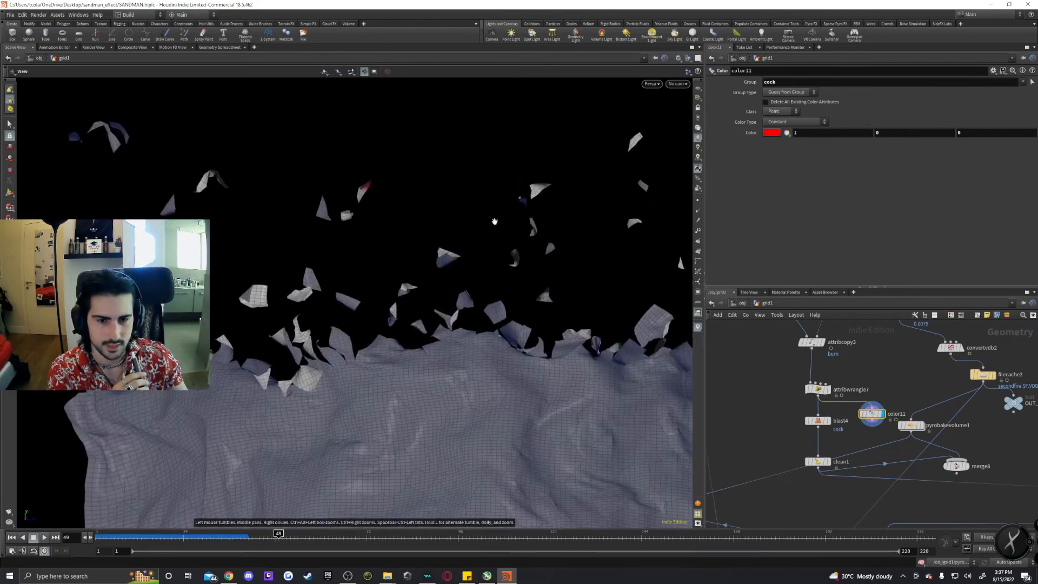
Display blast4 and clean1 in turn and review the blast's cock point group and the clean settings.
left_click(826, 421)
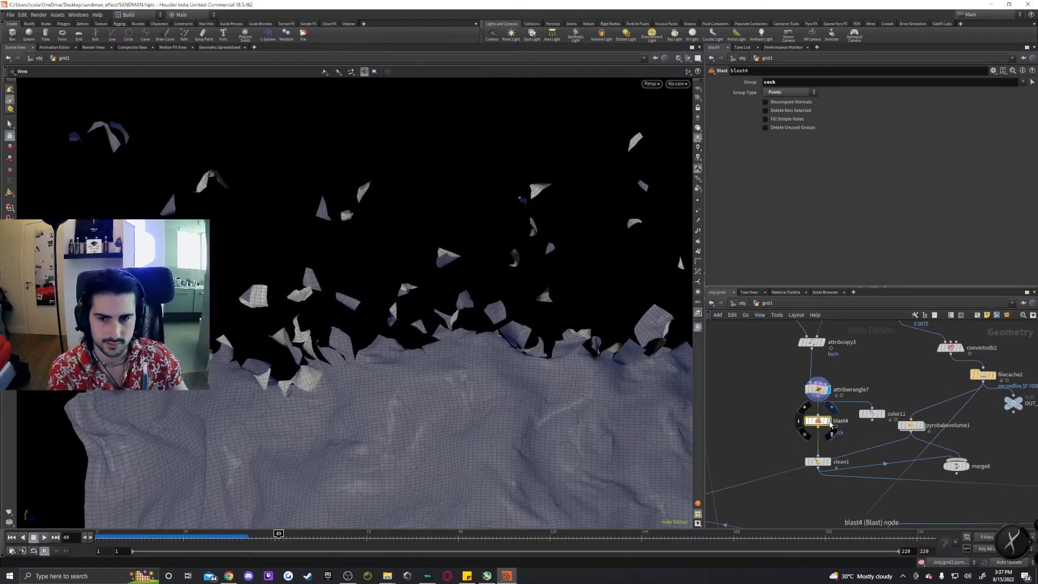
left_click(831, 424)
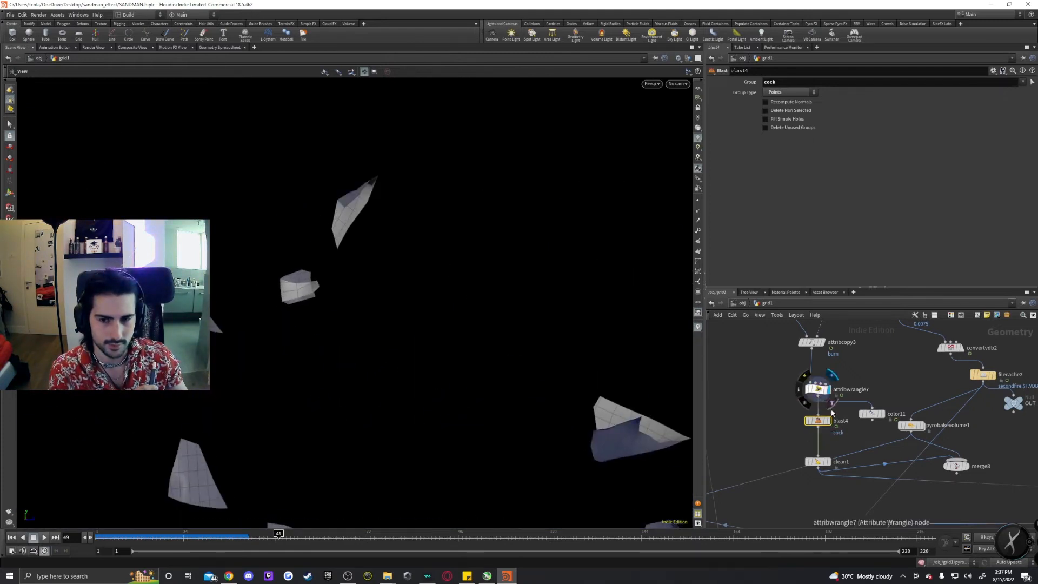
left_click(817, 462)
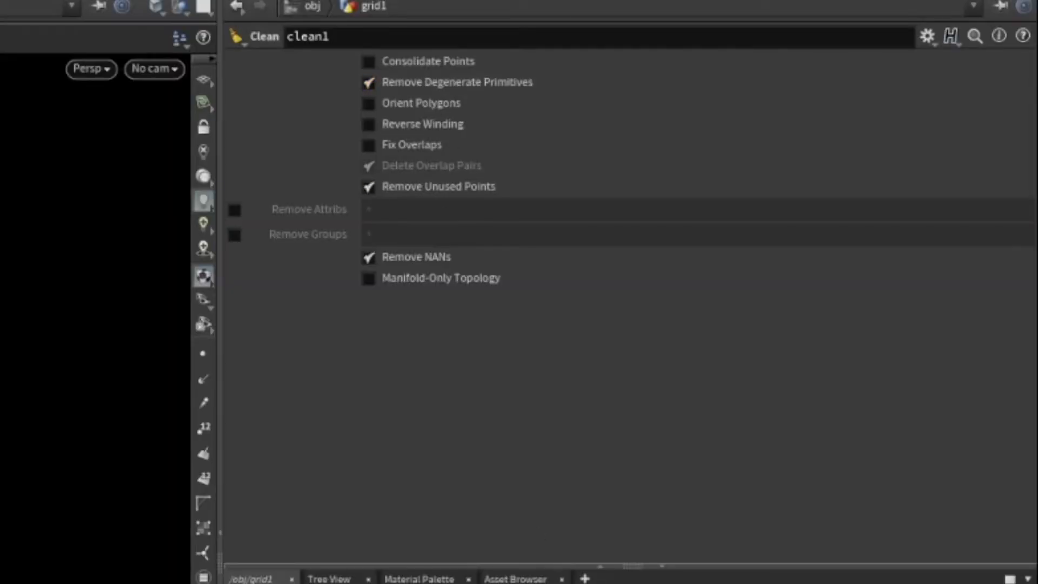
left_click(384, 189)
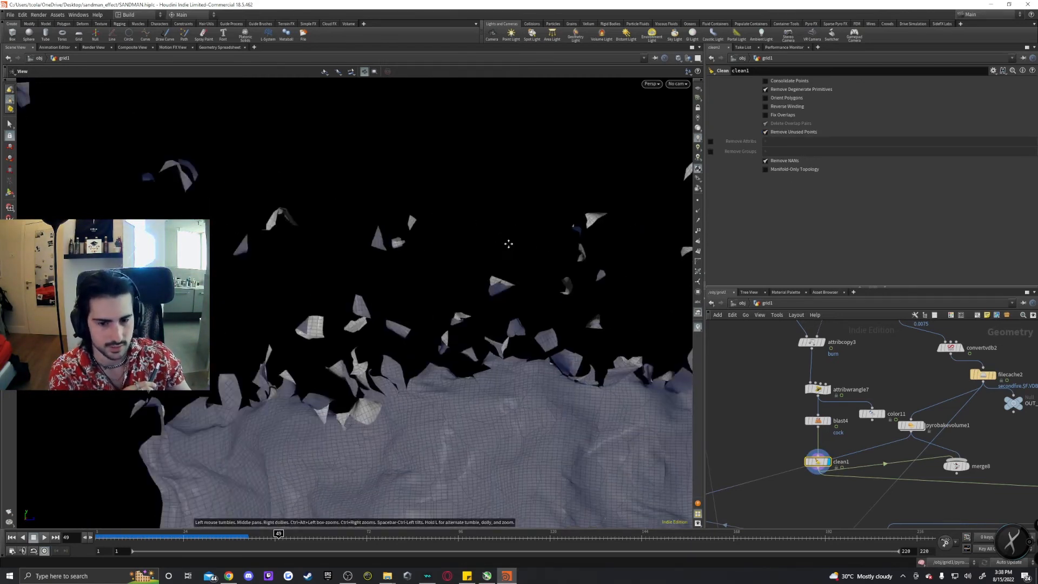
Pan across the network to uv_transfer1 and display it to view the UV-checked wall.
scroll(898, 475, "down", 3)
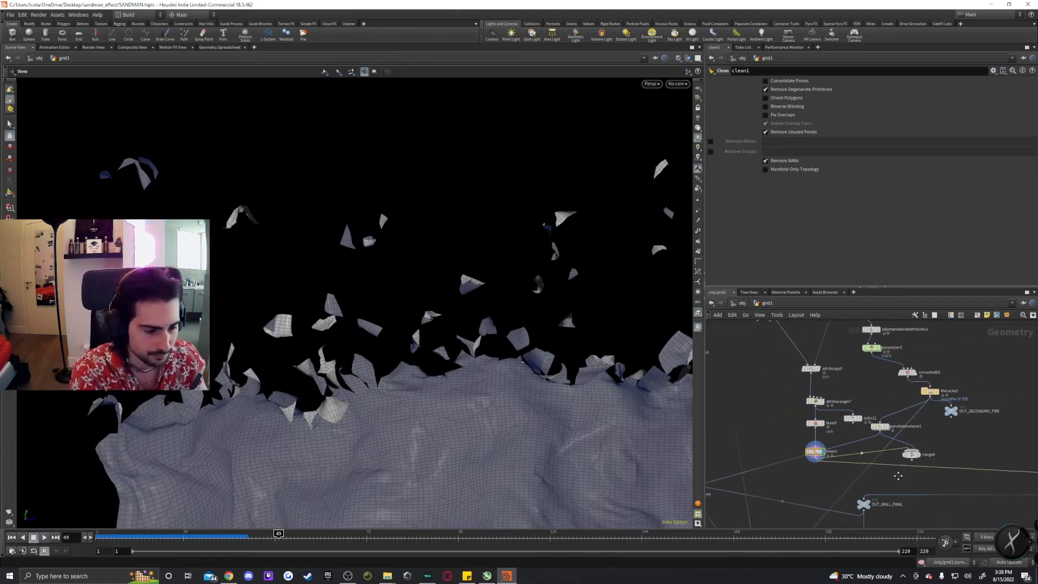
middle_click_drag(897, 476, 608, 435)
scroll(781, 430, "up", 3)
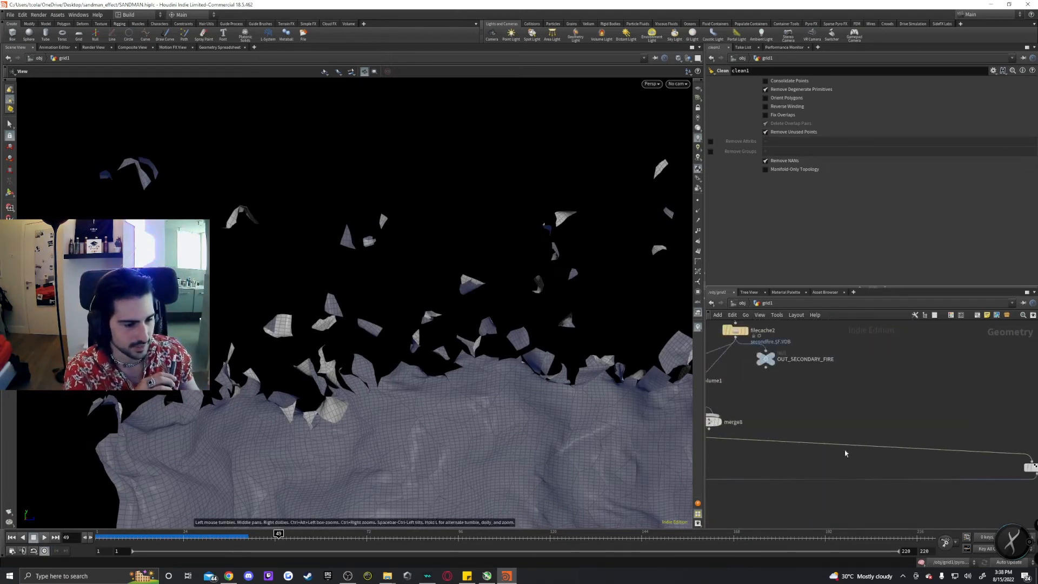
middle_click_drag(845, 450, 681, 441)
scroll(864, 431, "down", 4)
scroll(875, 448, "up", 6)
scroll(869, 397, "down", 2)
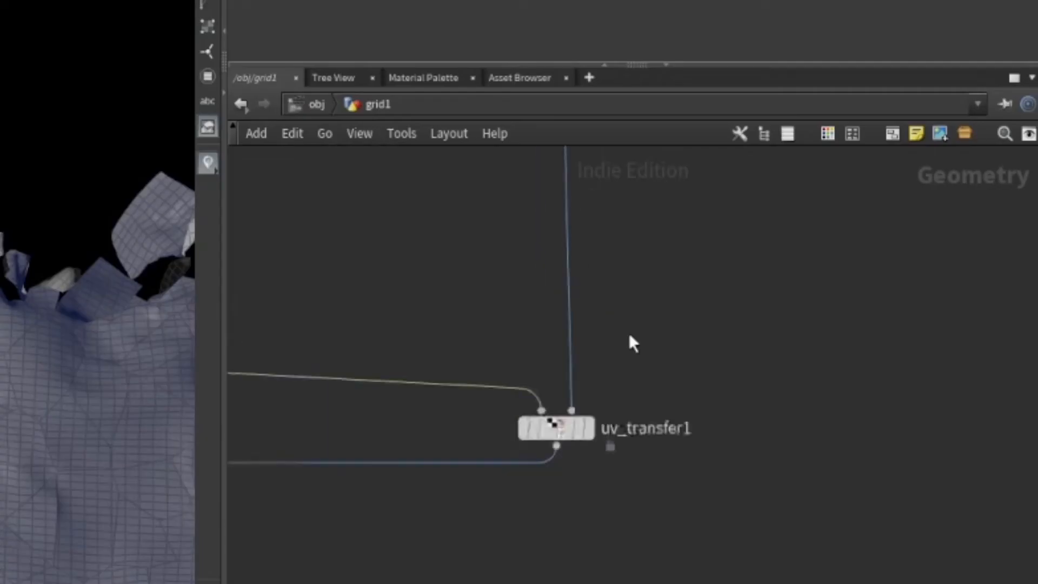
middle_click_drag(629, 335, 637, 530)
scroll(655, 291, "down", 7)
middle_click_drag(696, 162, 702, 465)
scroll(666, 366, "up", 3)
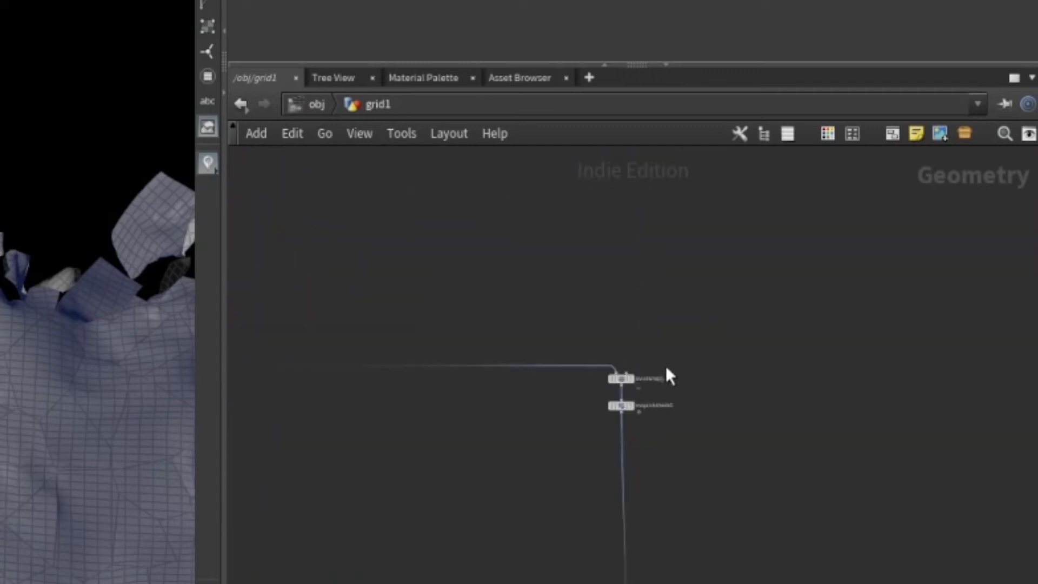
scroll(665, 400, "up", 3)
left_click(568, 402)
scroll(633, 441, "down", 3)
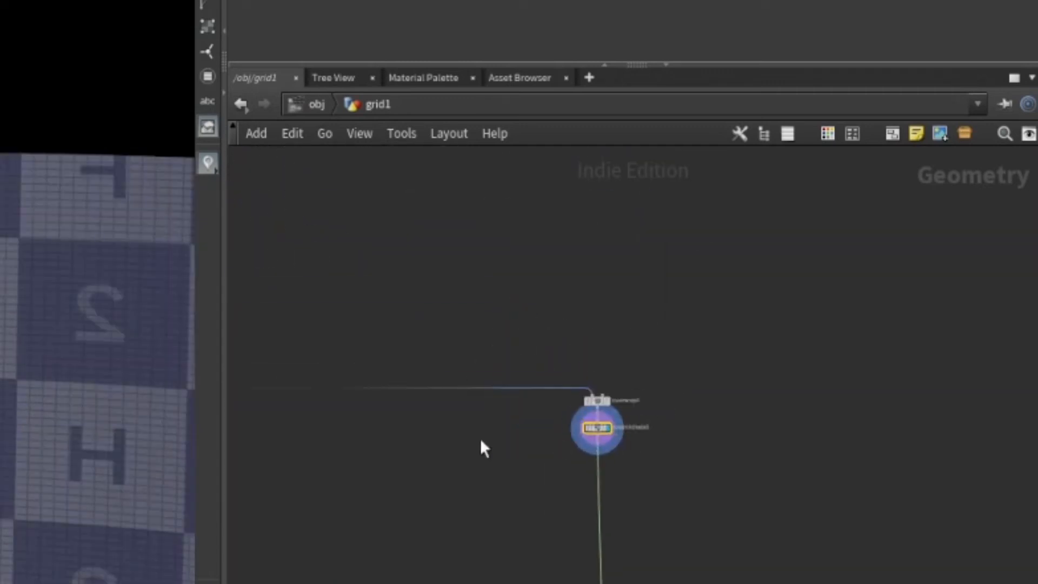
middle_click_drag(483, 448, 771, 413)
scroll(355, 371, "up", 4)
scroll(604, 345, "down", 4)
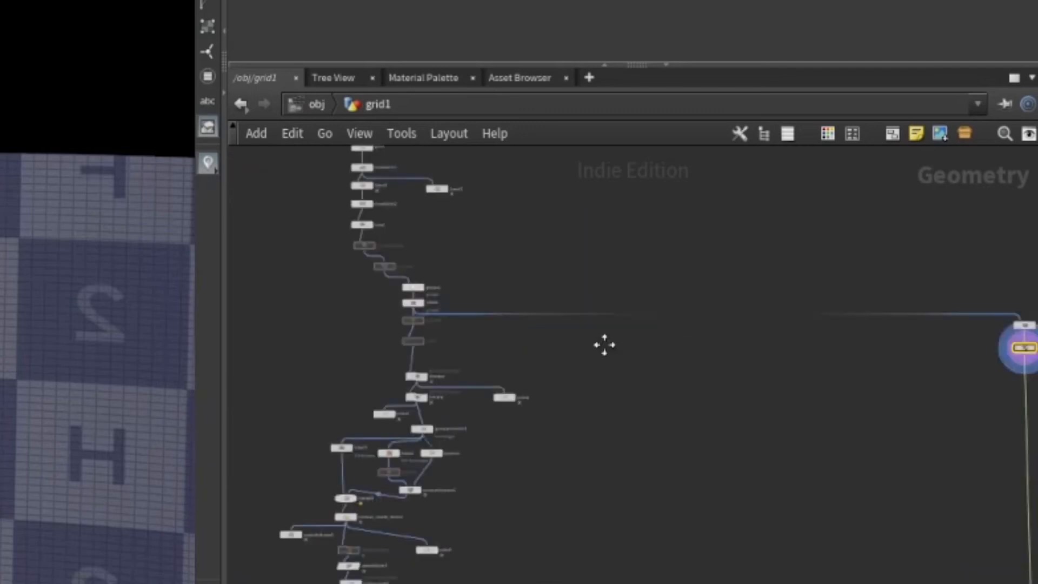
middle_click_drag(605, 344, 157, 268)
middle_click_drag(724, 543, 707, 222)
middle_click_drag(653, 540, 694, 187)
scroll(616, 263, "up", 4)
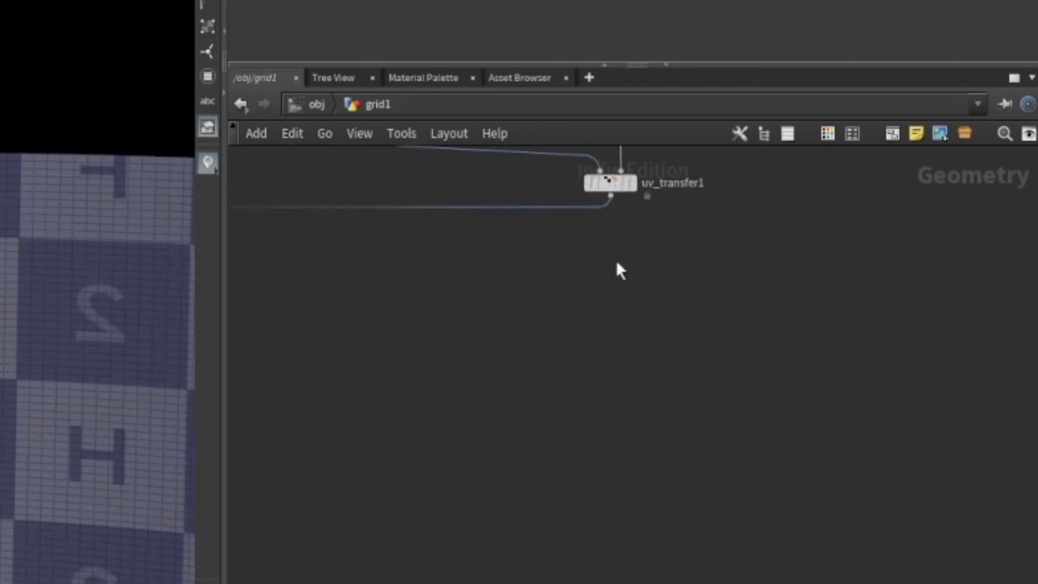
middle_click_drag(621, 270, 776, 433)
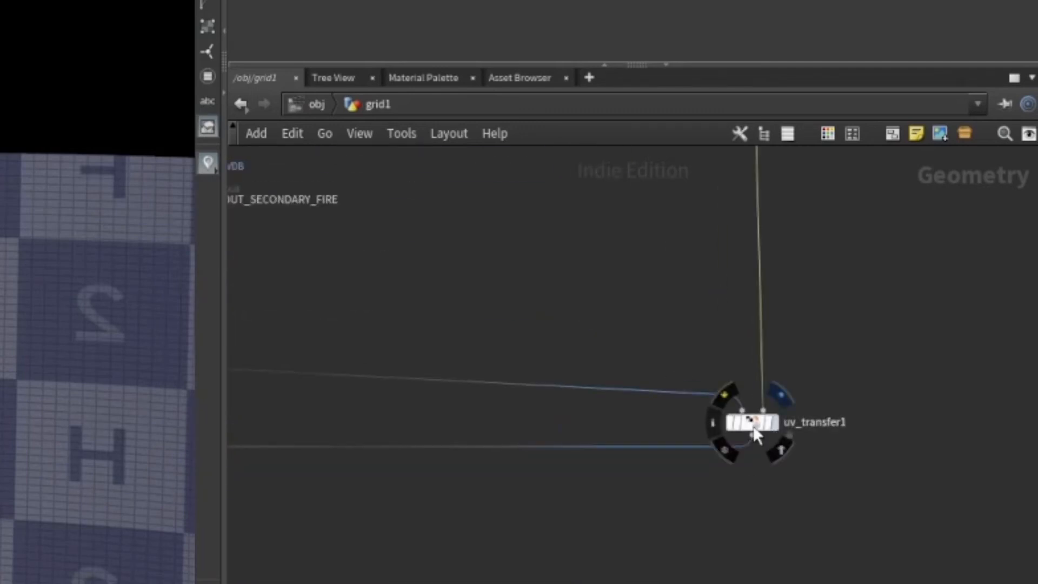
left_click(773, 422)
Navigate the network further and display the OUT_WALL_FINAL null.
scroll(599, 414, "down", 4)
middle_click_drag(398, 399, 352, 393)
scroll(640, 430, "up", 4)
middle_click_drag(660, 412, 499, 401)
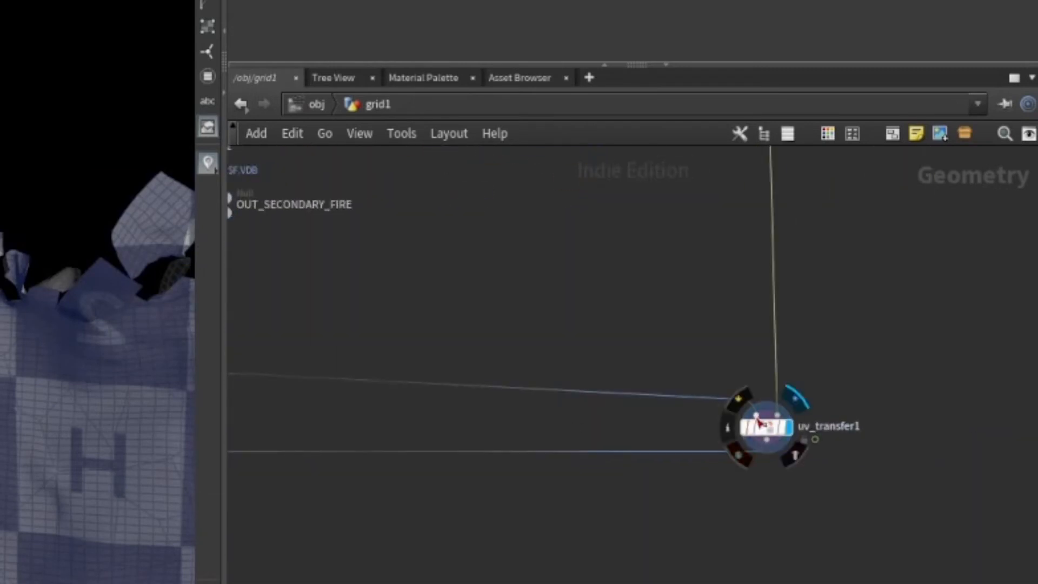
scroll(494, 424, "down", 4)
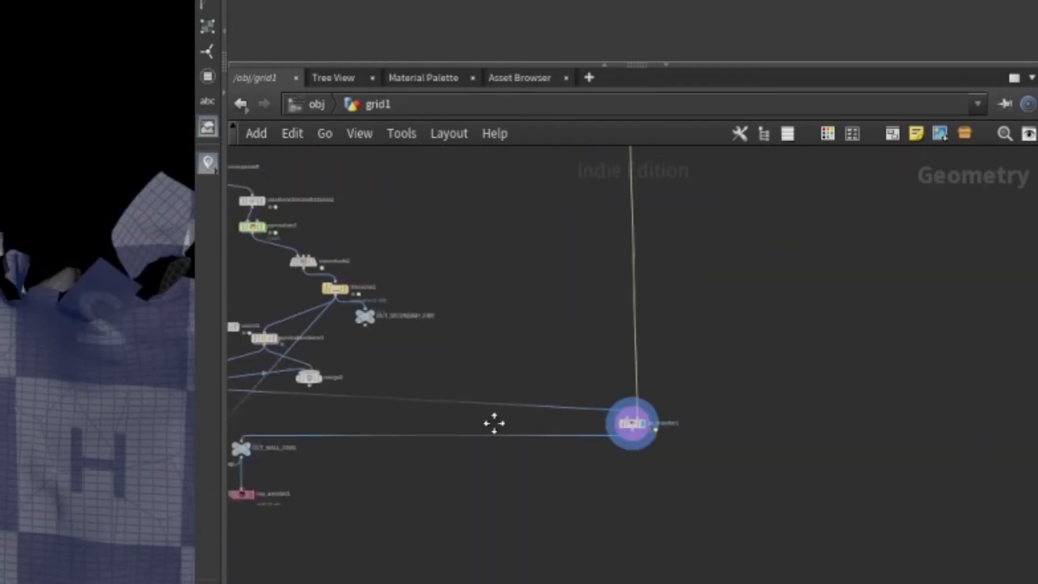
scroll(357, 377, "up", 4)
scroll(811, 421, "down", 4)
scroll(732, 413, "up", 4)
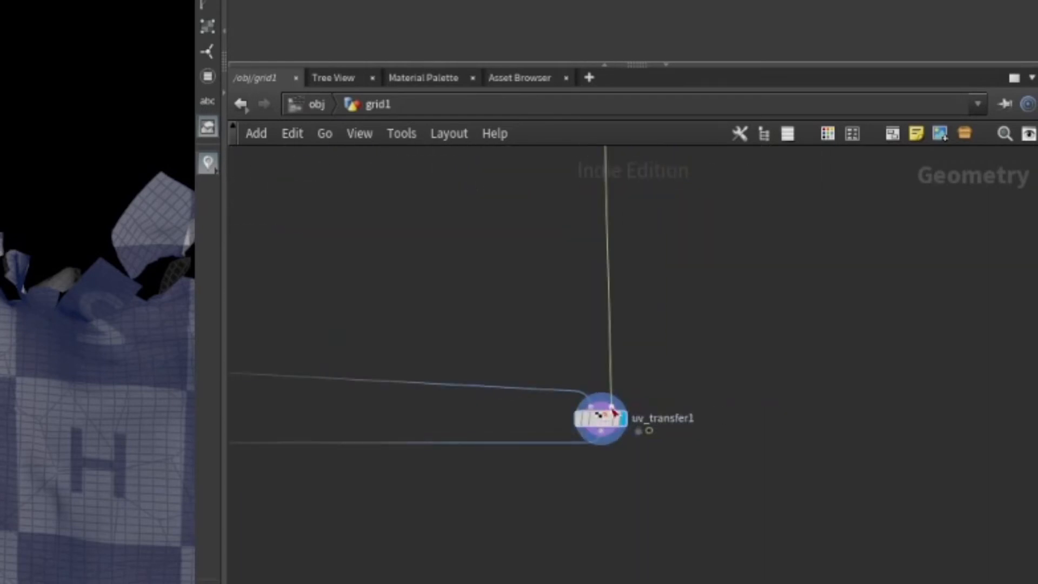
scroll(688, 197, "down", 4)
middle_click_drag(688, 197, 723, 449)
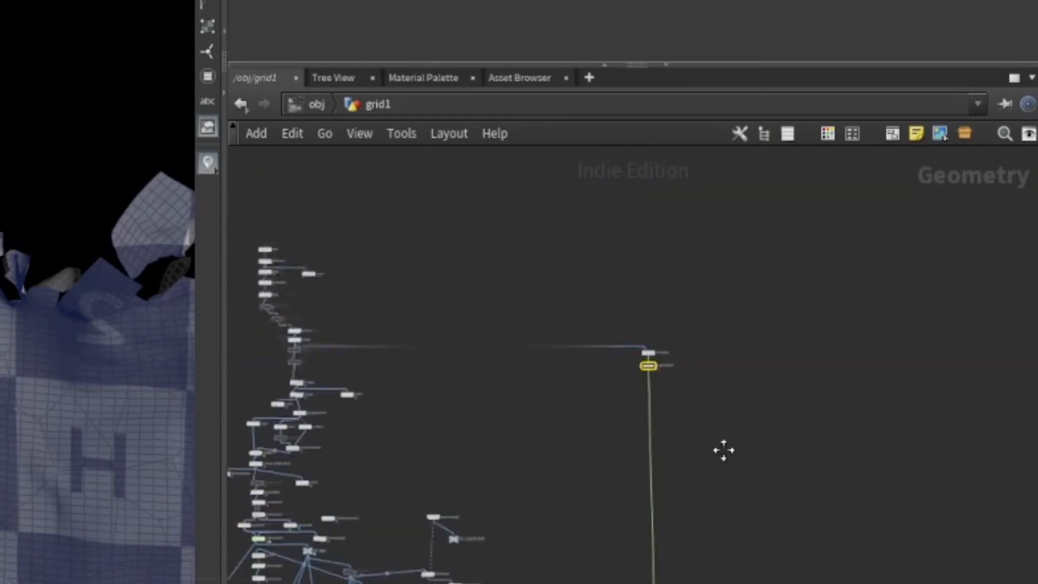
scroll(641, 438, "up", 4)
scroll(640, 438, "up", 2)
scroll(780, 532, "down", 5)
scroll(780, 532, "up", 3)
middle_click_drag(780, 533, 753, 378)
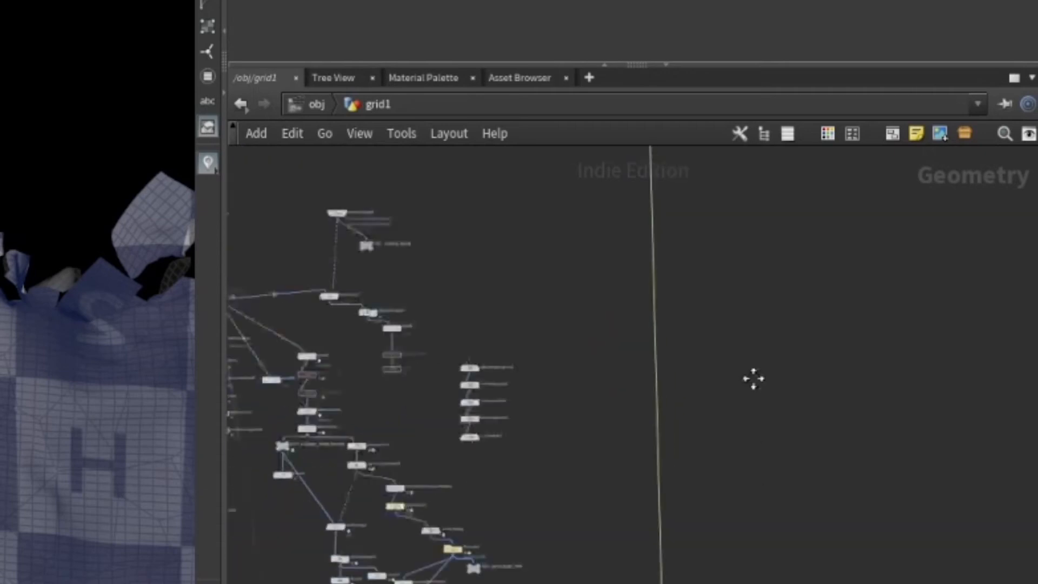
middle_click_drag(685, 479, 827, 293)
scroll(827, 293, "up", 4)
scroll(98, 379, "up", 4)
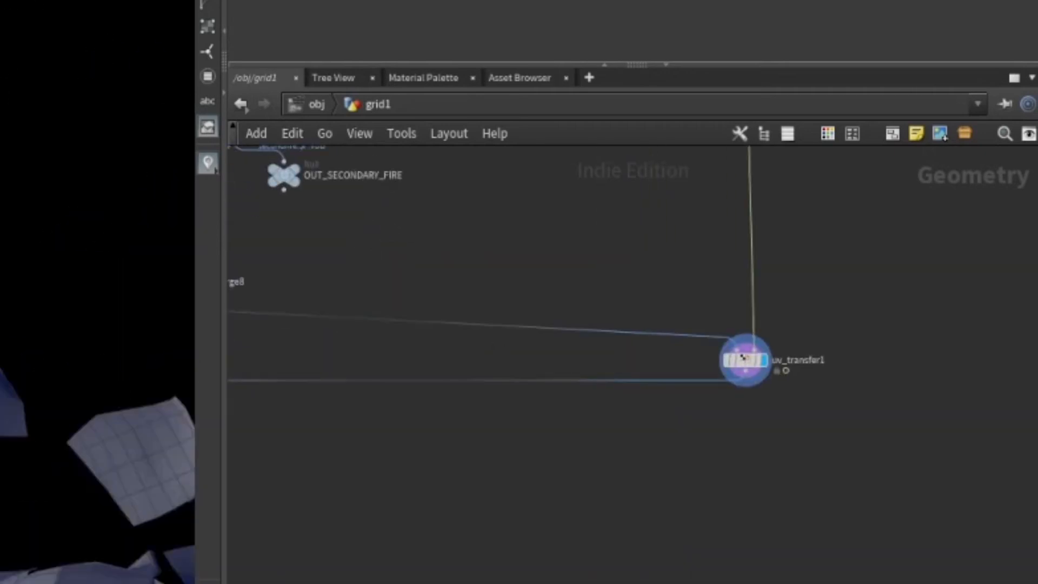
scroll(98, 379, "down", 4)
middle_click_drag(395, 461, 943, 430)
scroll(683, 388, "up", 4)
left_click(590, 346)
left_click(569, 349)
scroll(663, 394, "down", 4)
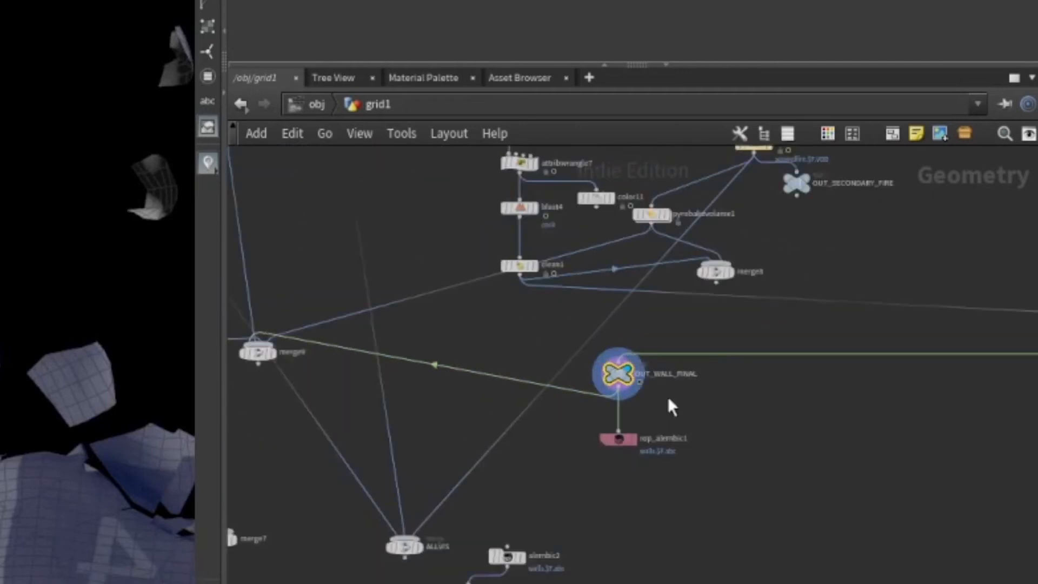
middle_click_drag(699, 446, 874, 453)
mouse_move(803, 449)
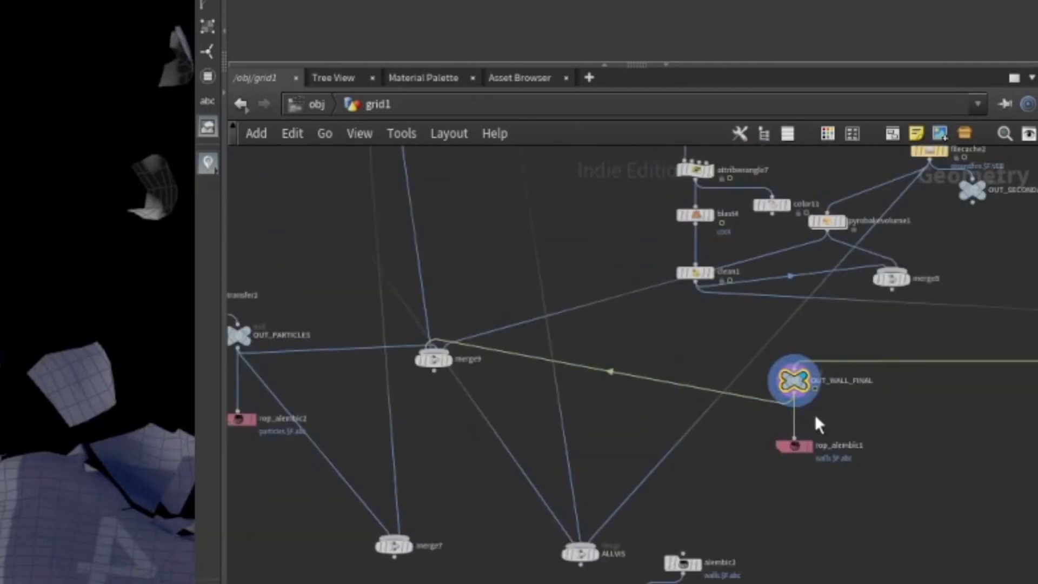
Open rop_alembic1 below OUT_WALL_FINAL to review its walls Alembic output settings.
scroll(641, 521, "down", 6)
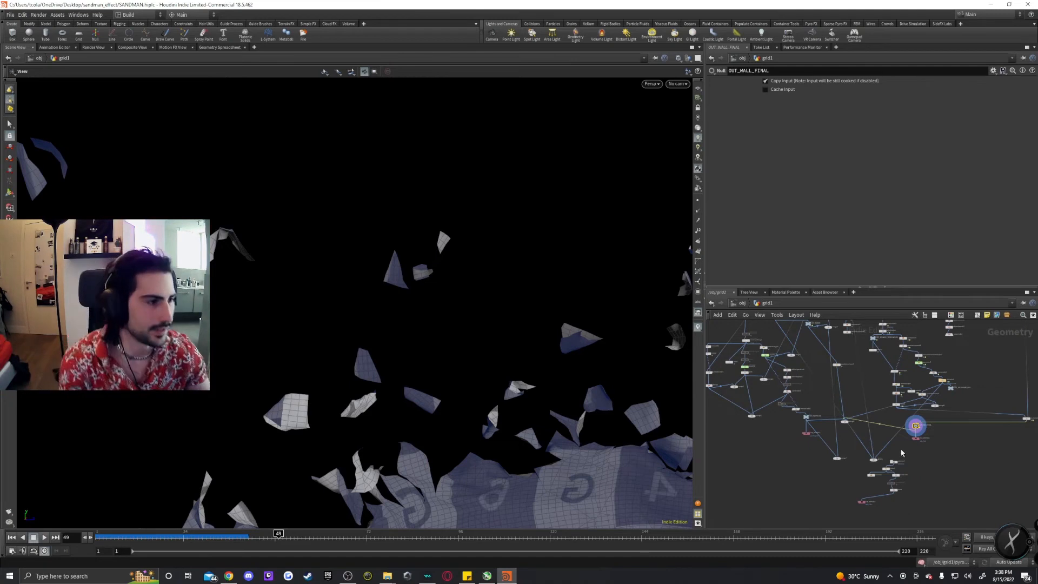
scroll(826, 438, "up", 5)
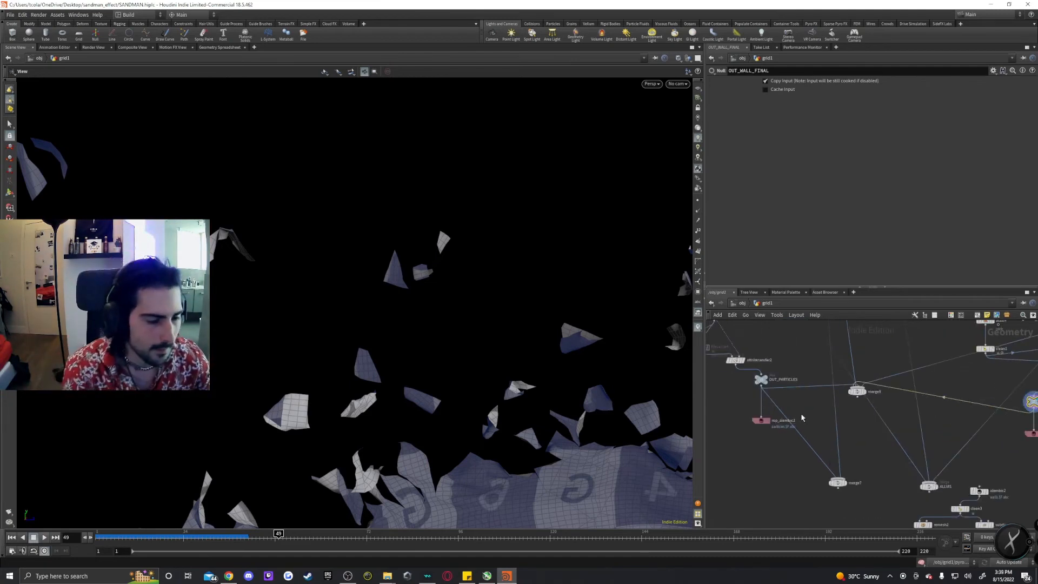
scroll(805, 417, "down", 2)
middle_click_drag(809, 416, 827, 448)
middle_click_drag(1024, 481, 844, 449)
scroll(850, 444, "up", 2)
scroll(850, 444, "up", 2)
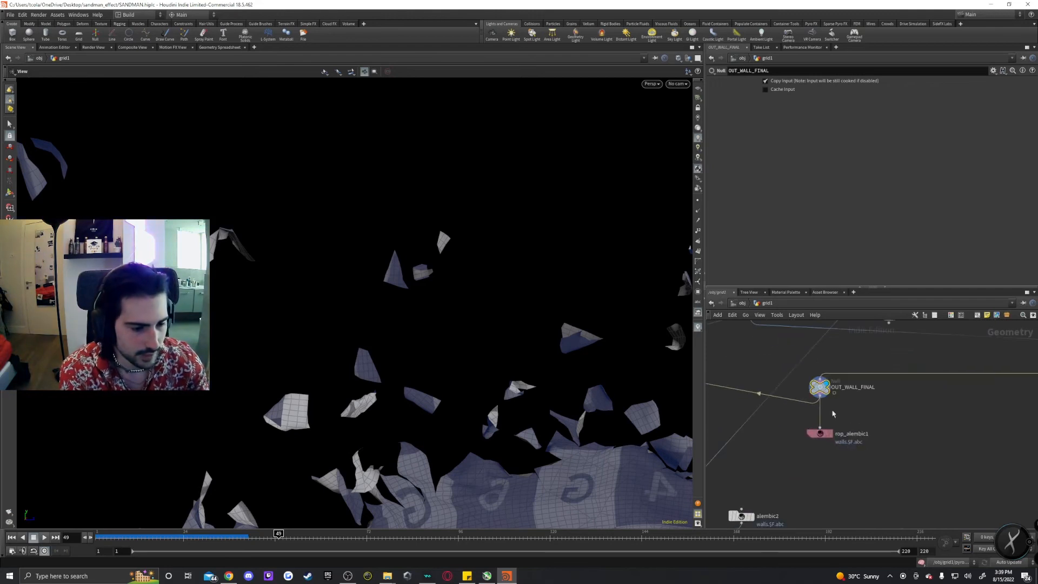
scroll(860, 413, "down", 1)
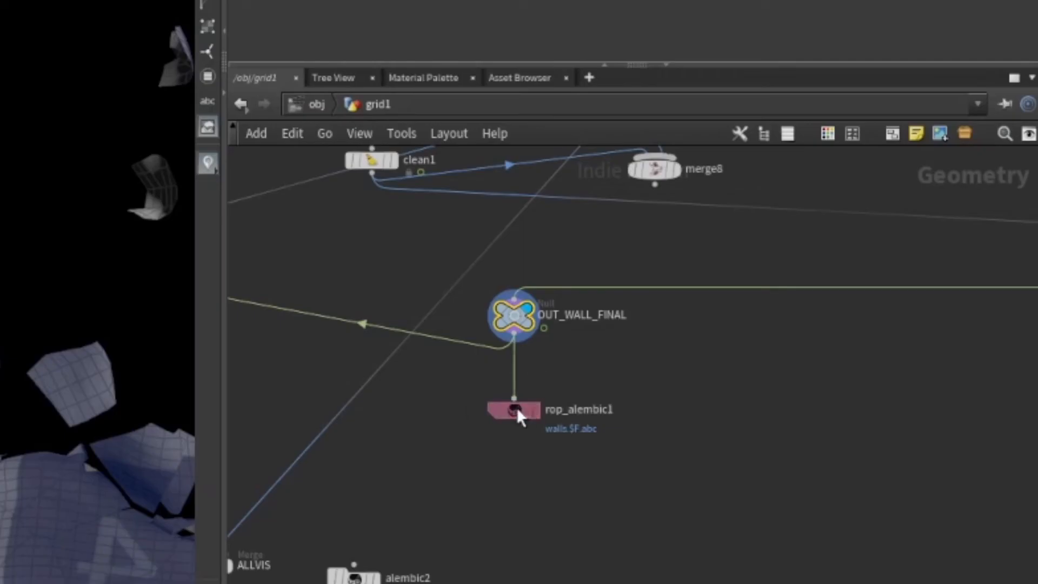
left_click(823, 428)
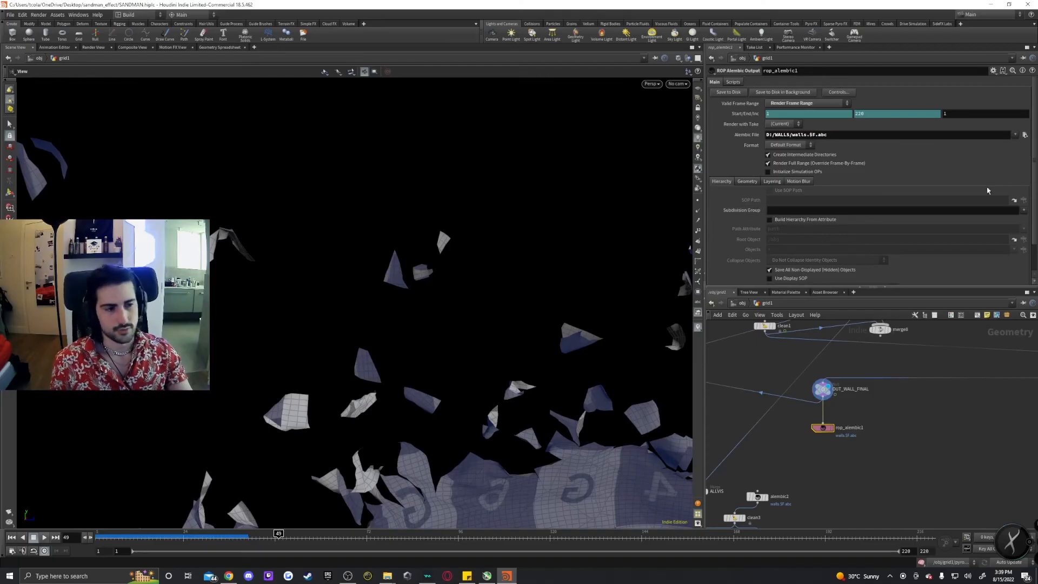
Pan to the OUT_PARTICLES branch and review rop_alembic2's particle Alembic export settings.
scroll(887, 427, "down", 5)
middle_click_drag(887, 427, 1000, 431)
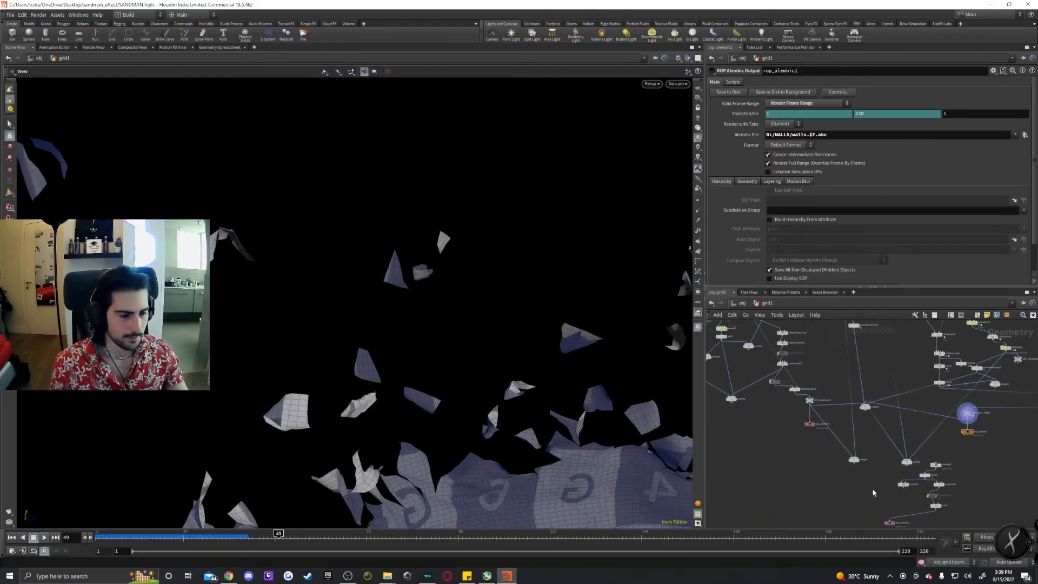
scroll(816, 434, "up", 3)
middle_click_drag(843, 415, 846, 375)
scroll(861, 403, "up", 2)
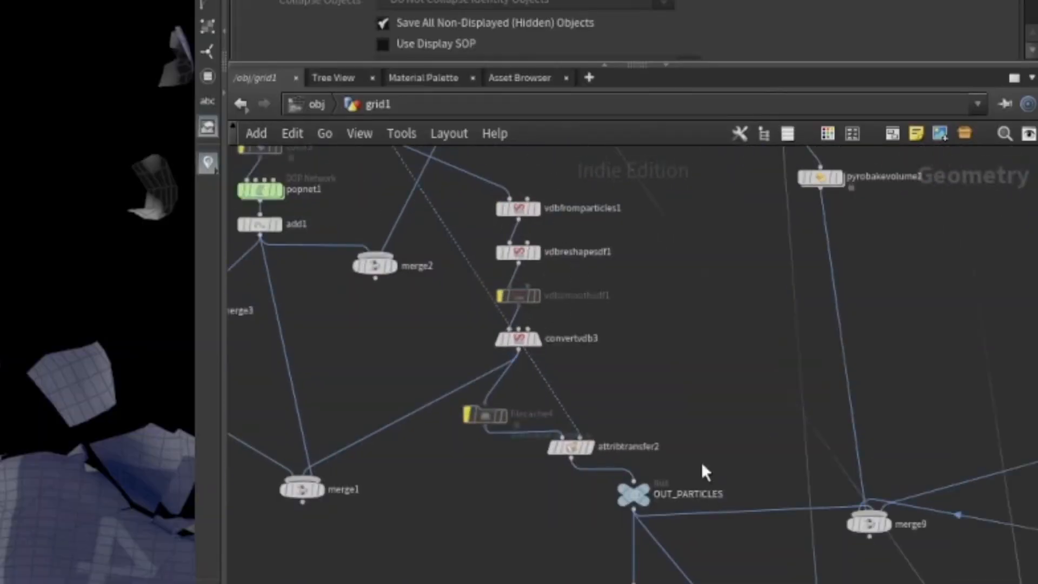
middle_click_drag(703, 464, 604, 353)
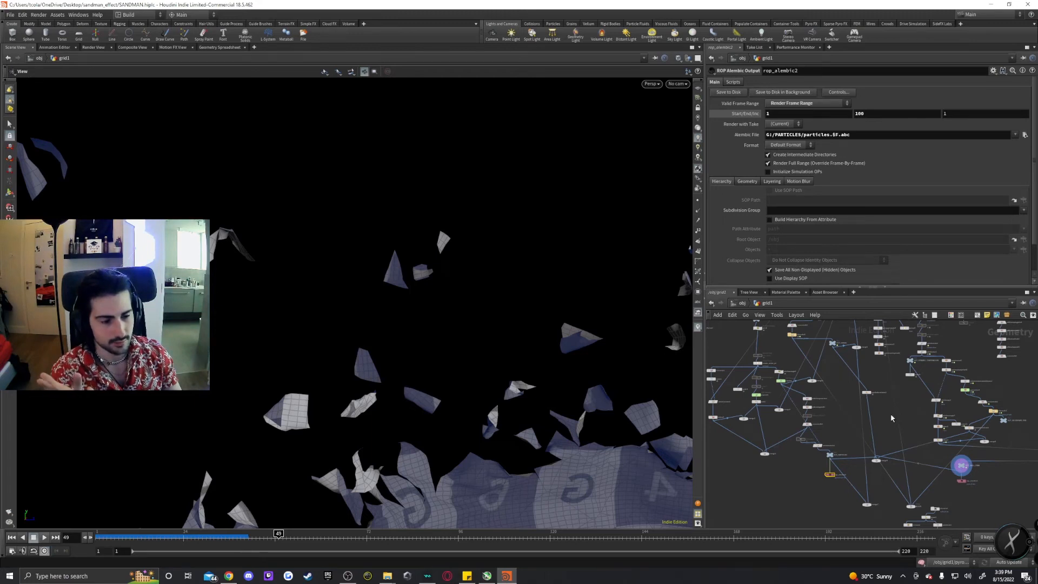
Save the Houdini scene file.
scroll(890, 414, "down", 1)
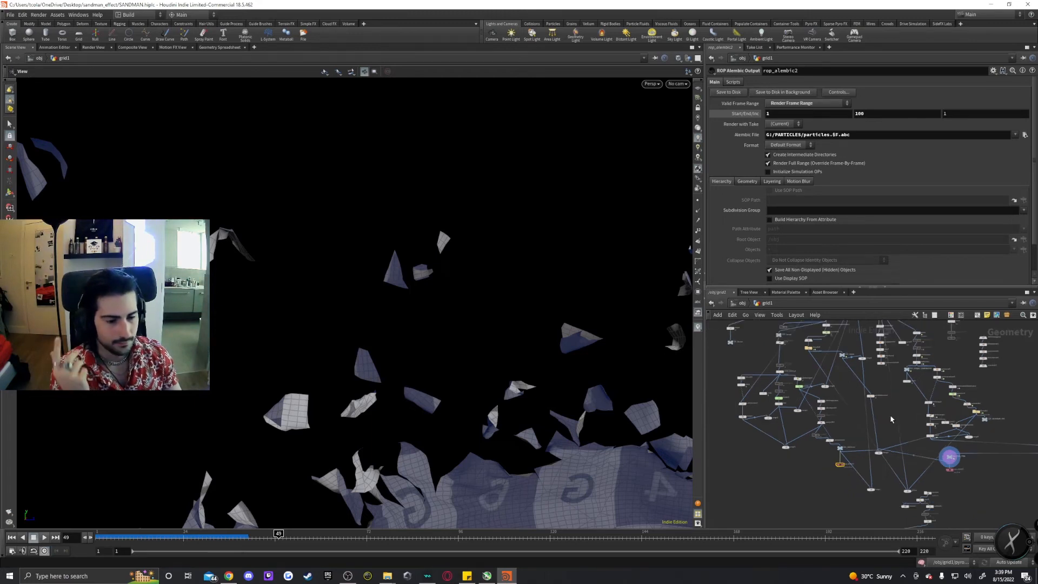
left_click(15, 17)
left_click(19, 60)
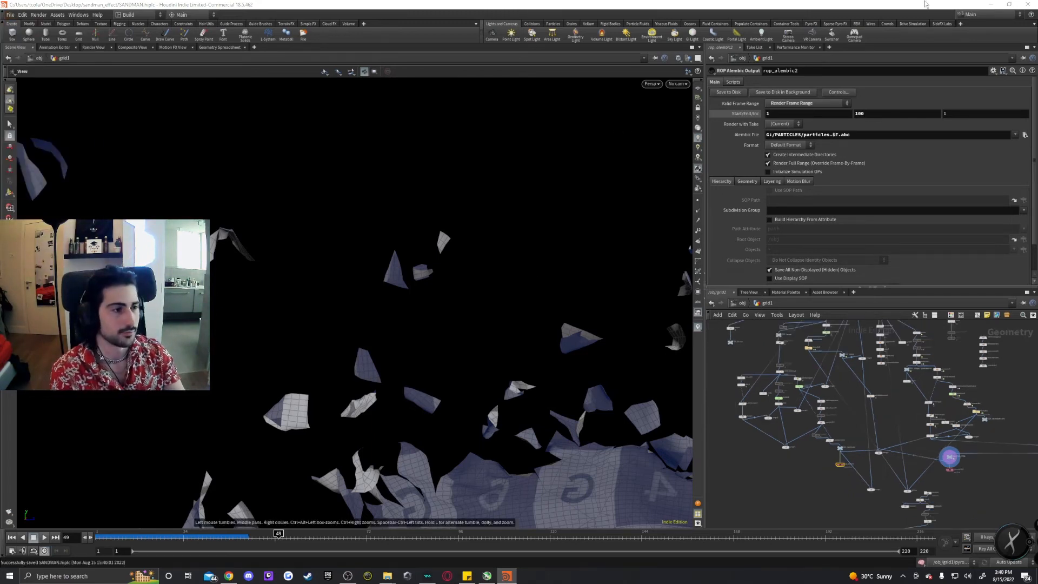
Switch to Blender and import particles.1.abc from the D:\PARTICLES folder as an Alembic file.
left_click(1028, 4)
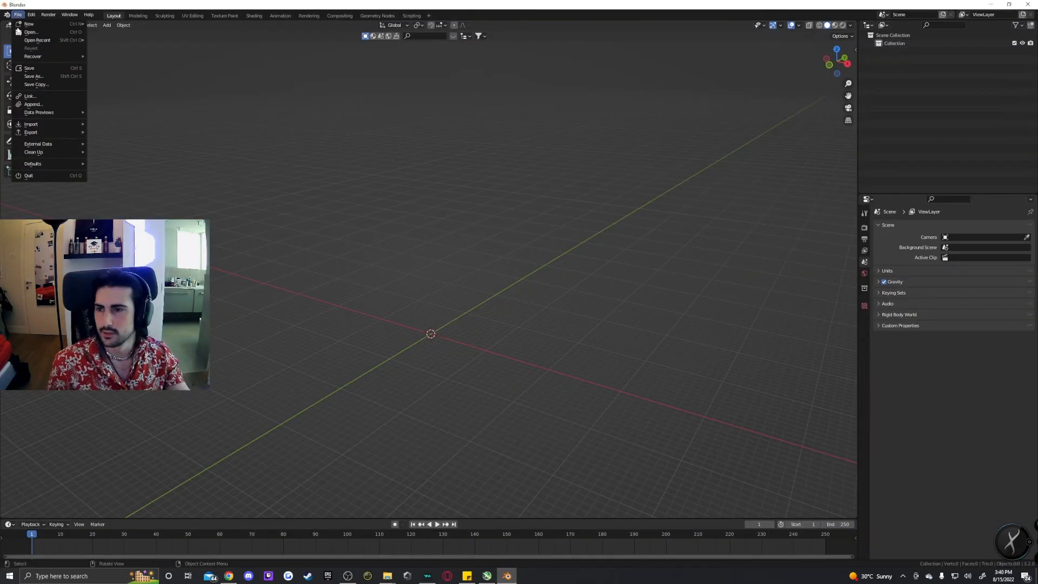
mouse_move(48, 125)
left_click(133, 131)
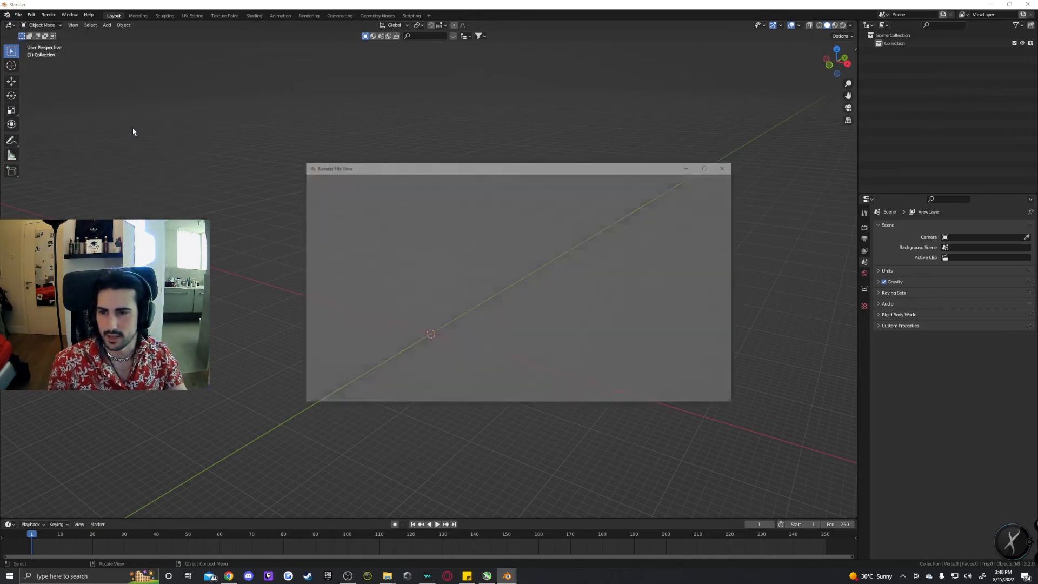
left_click(339, 267)
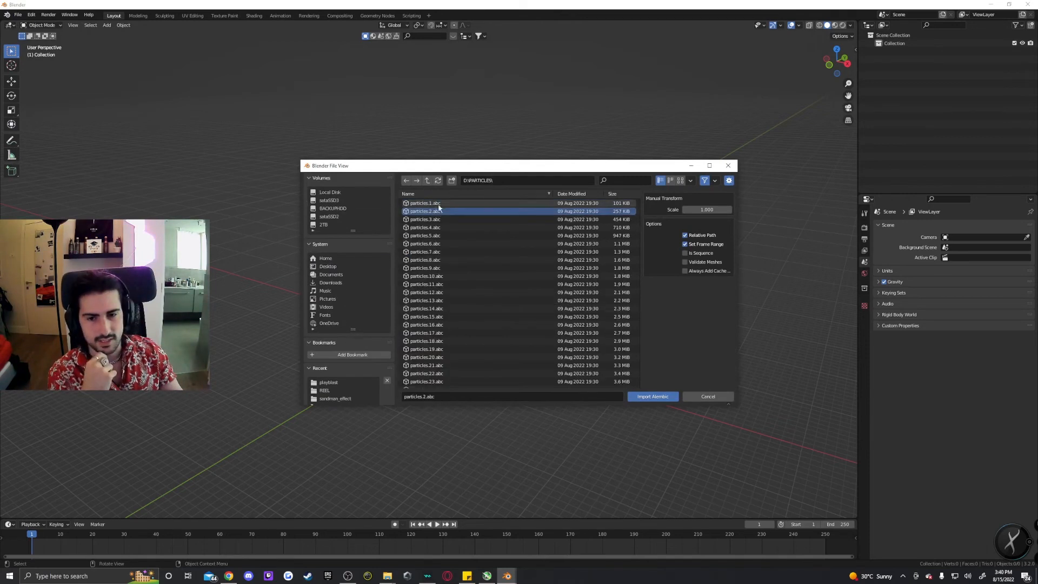
left_click(437, 204)
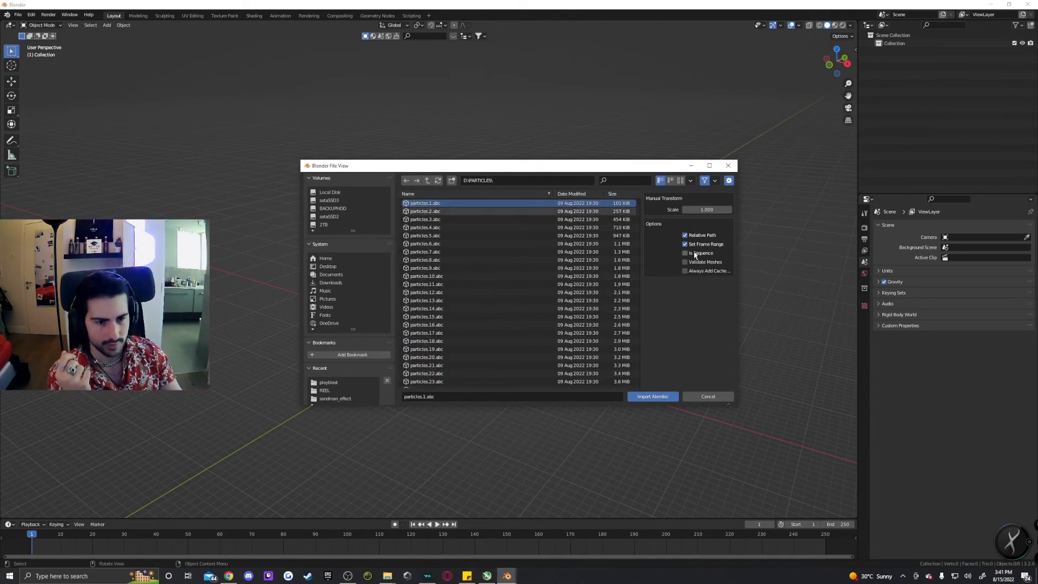
left_click(653, 396)
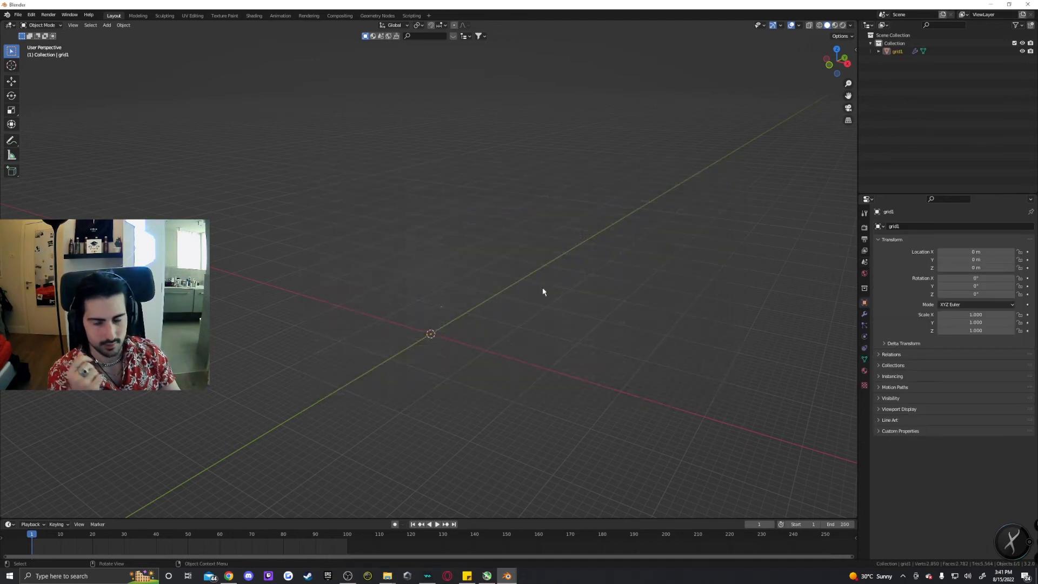
Zoom and orbit around the imported particles and play back the animation to check them.
scroll(459, 310, "up", 3)
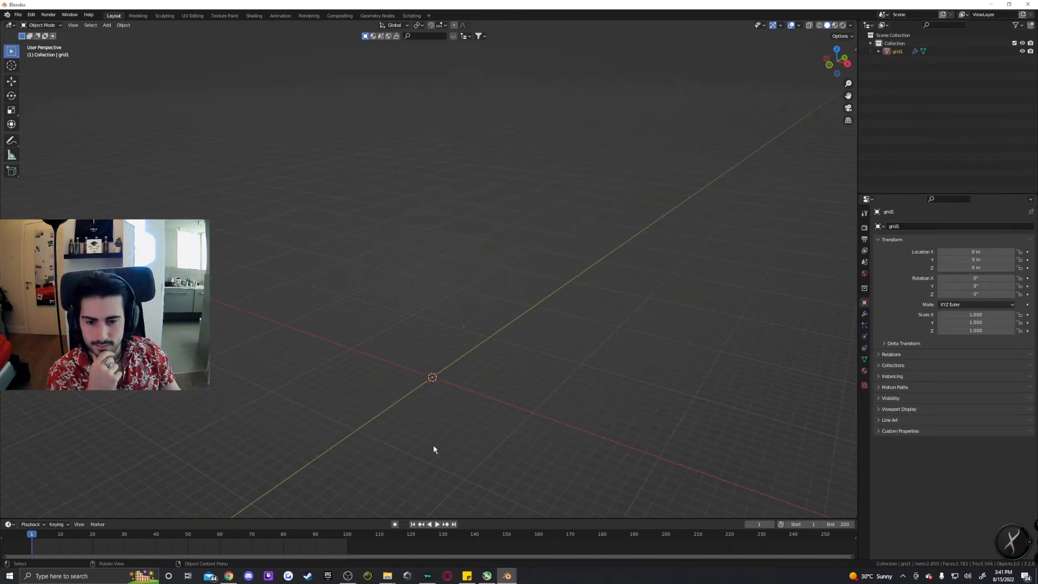
left_click(436, 524)
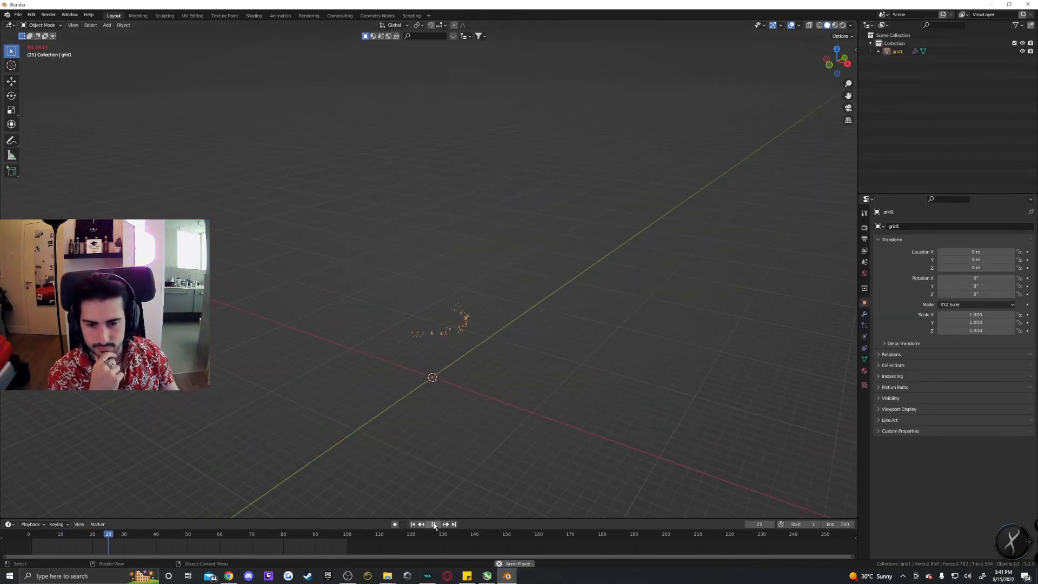
scroll(460, 356, "up", 2)
middle_click_drag(460, 356, 487, 281)
scroll(451, 349, "up", 3)
left_click(442, 523)
left_click(459, 459)
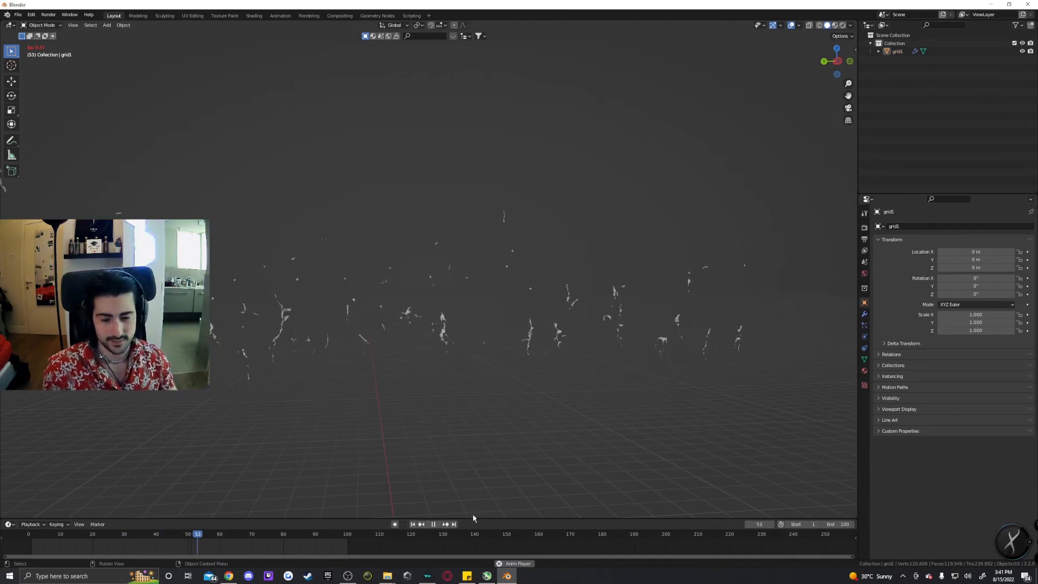
left_click(433, 524)
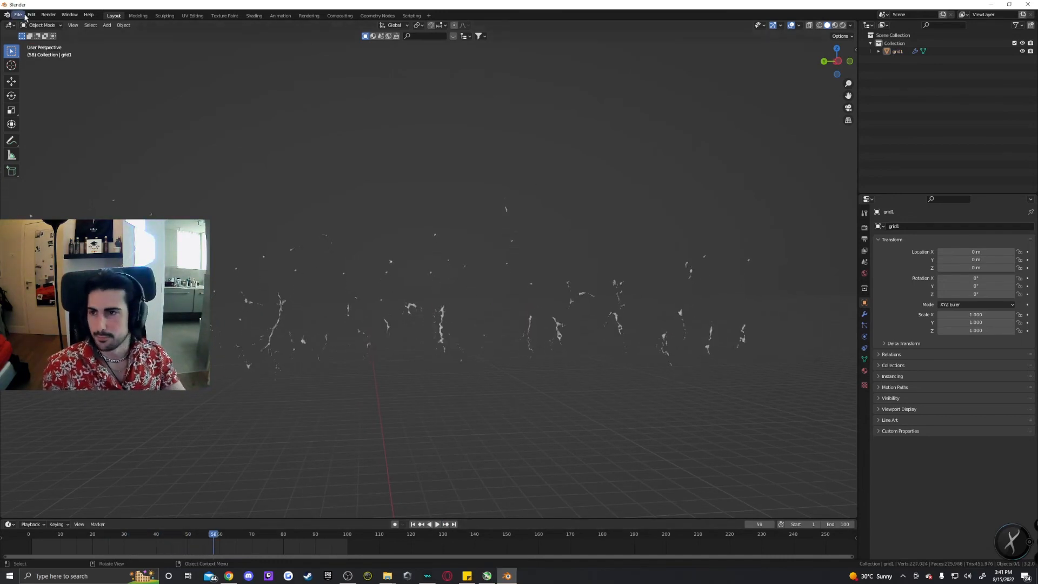
Import the walls Alembic sequence into the scene and play it back.
left_click(22, 15)
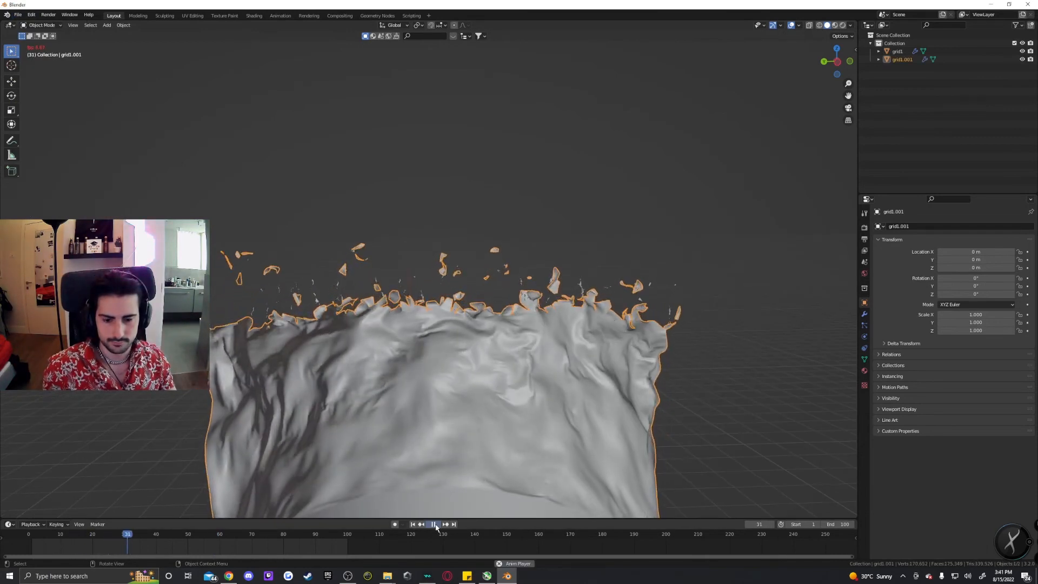
left_click(434, 525)
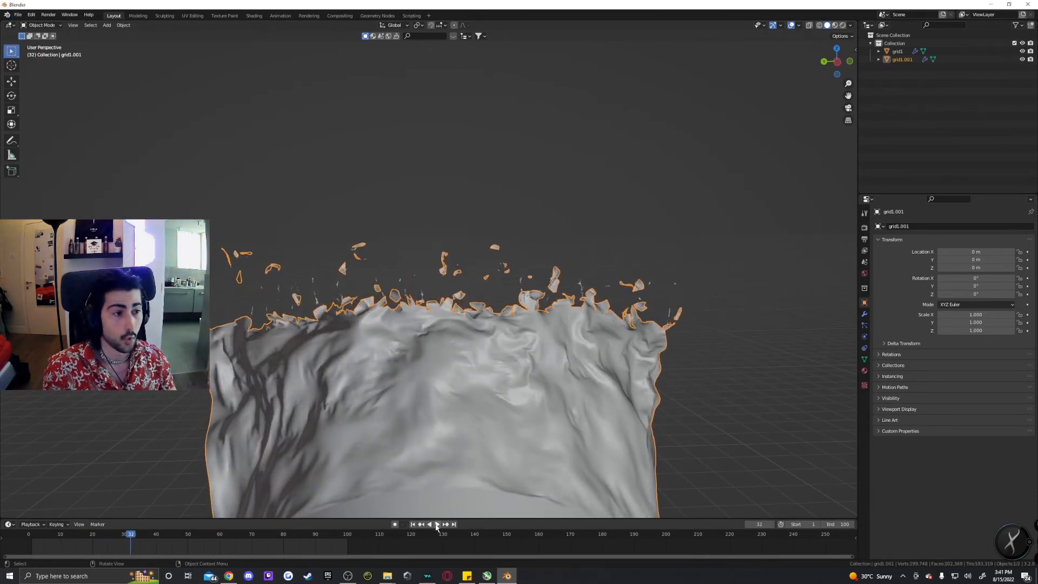
Zoom in on the imported wall and inspect its MeshSequenceCache modifier settings.
scroll(481, 473, "up", 4)
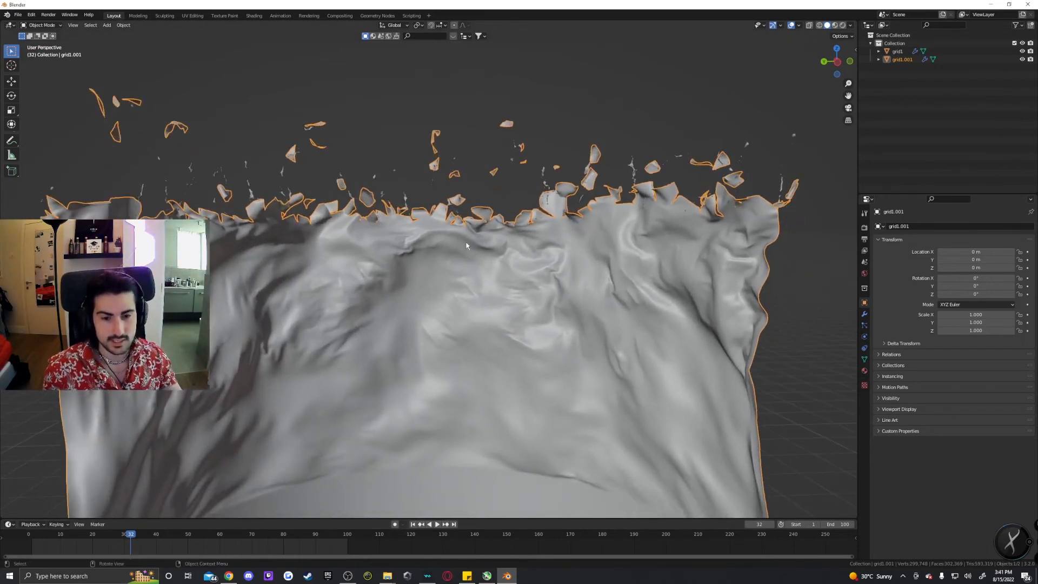
scroll(584, 312, "up", 3)
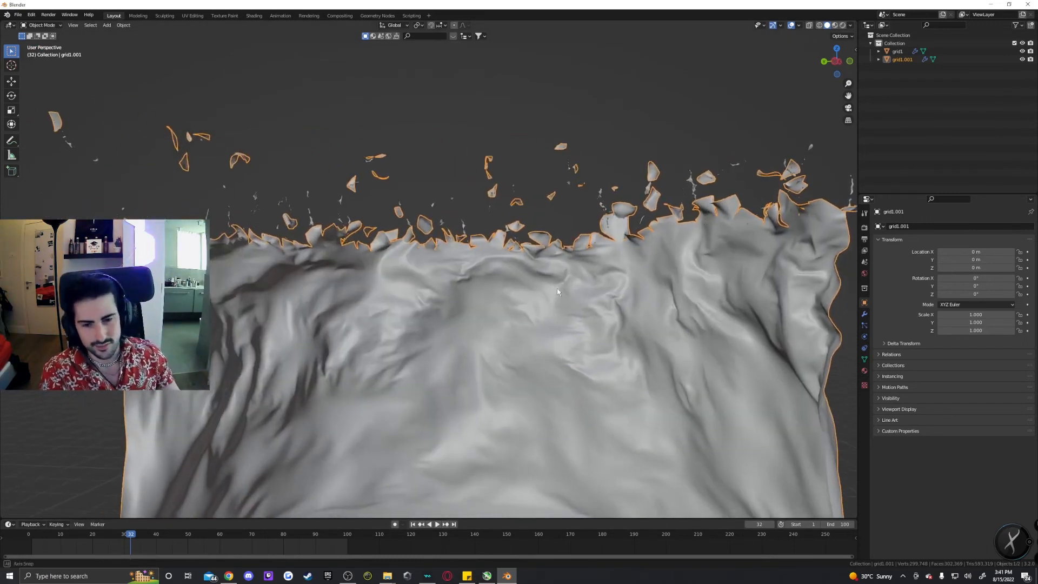
middle_click_drag(634, 416, 611, 382, "shift")
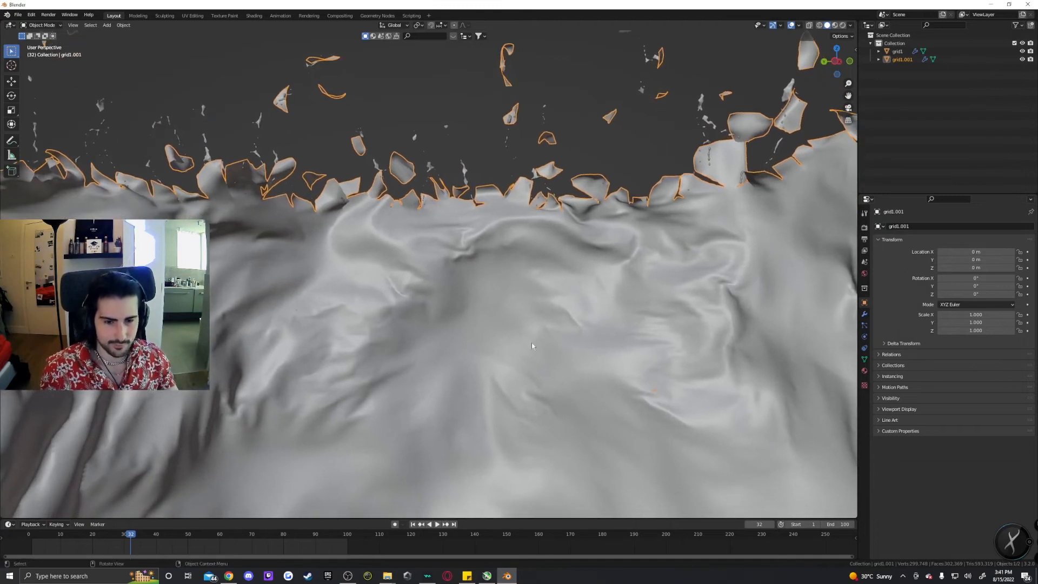
left_click(863, 314)
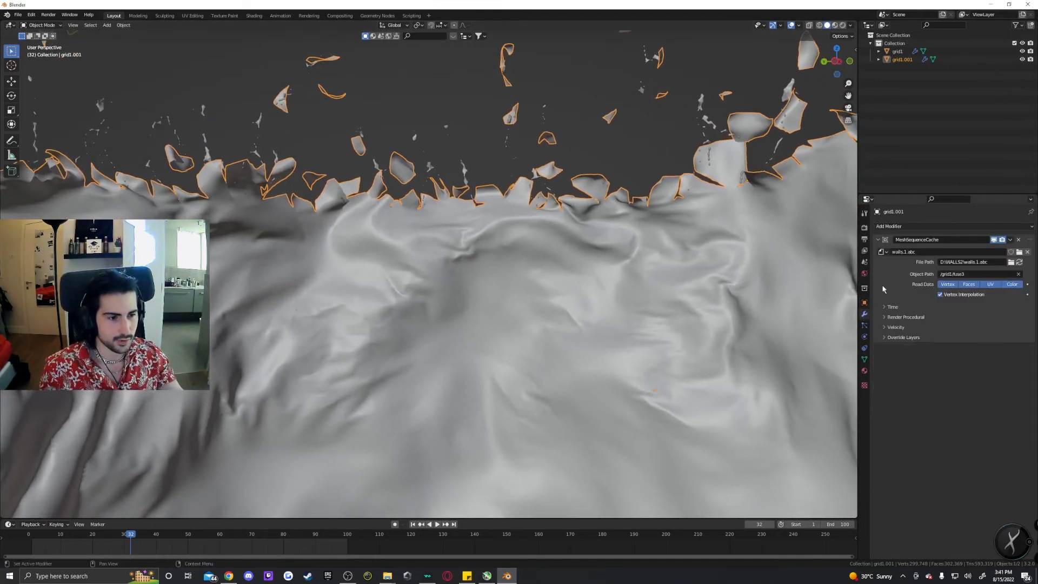
left_click(864, 302)
left_click(863, 314)
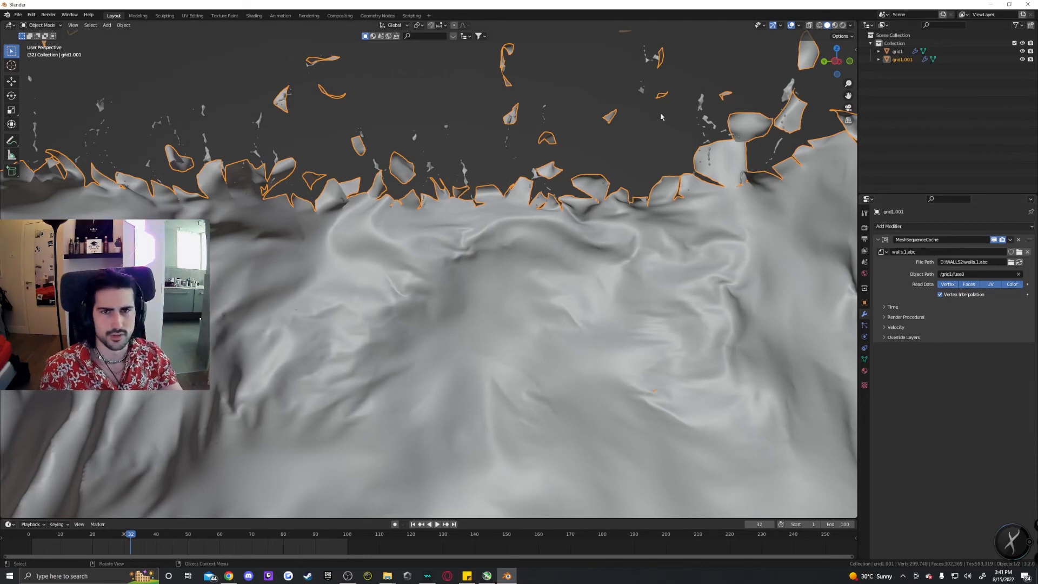
Reopen the SANDMAN.hiplc scene in Houdini from the sandman_effect folder.
left_click(990, 4)
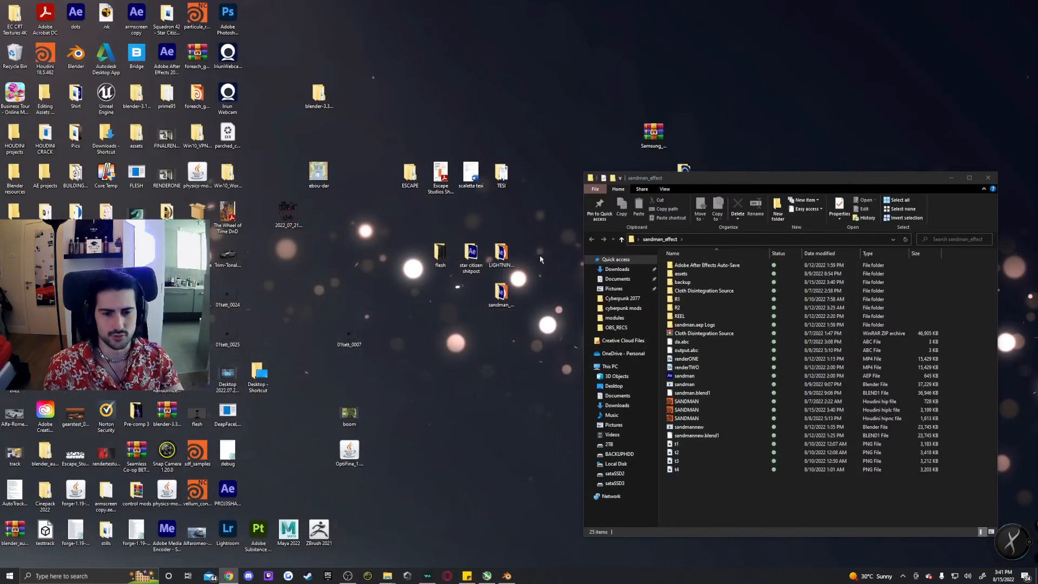
double_click(711, 413)
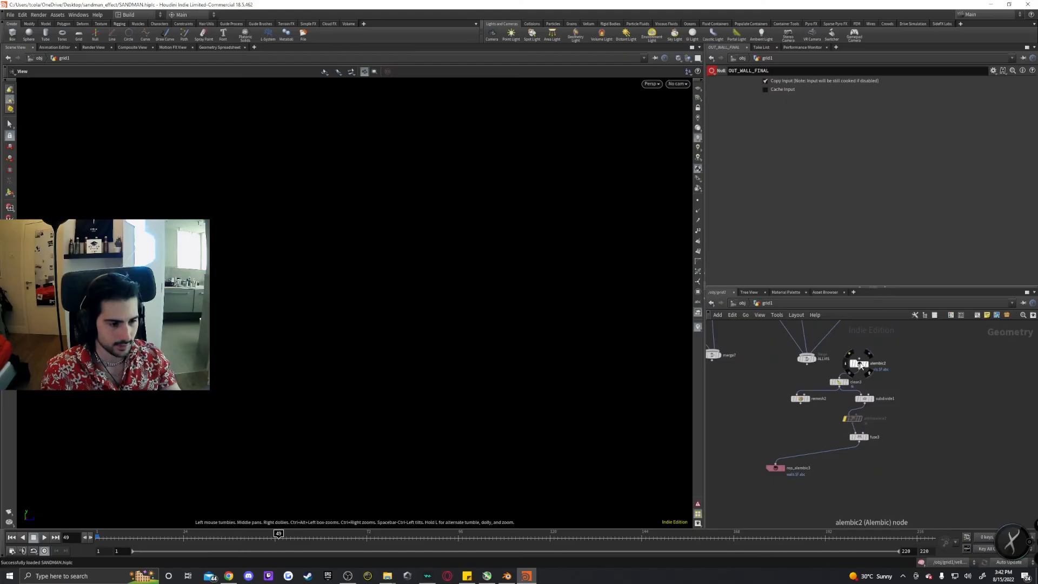
left_click(859, 363)
middle_click_drag(891, 364, 890, 384)
scroll(890, 384, "up", 3)
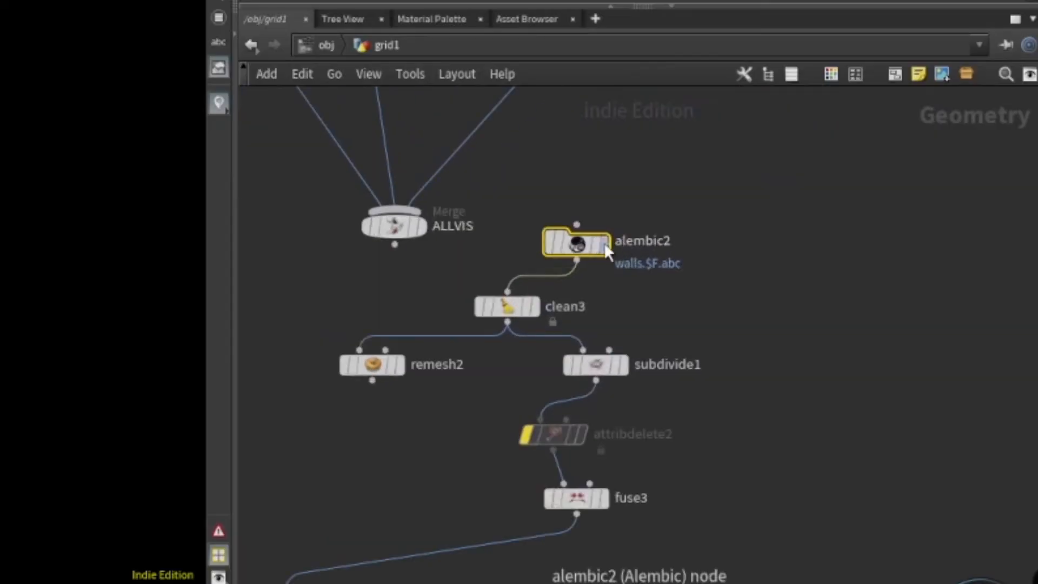
Open the alembic2 node reading D:/WALLS/walls.$F.abc and review its Load As and Poly Soup Primitives options.
left_click(604, 243)
scroll(713, 190, "down", 3)
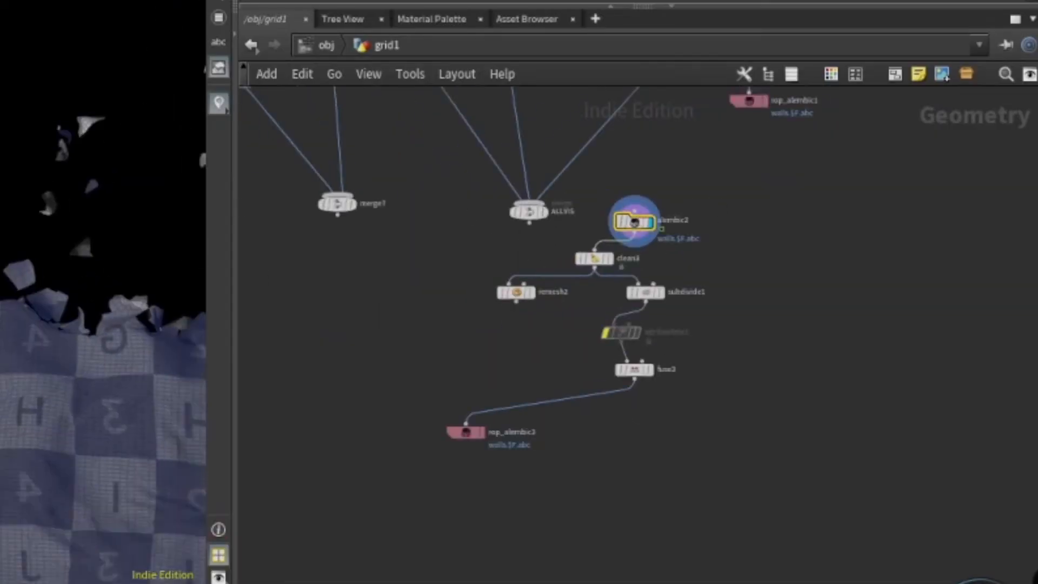
middle_click_drag(735, 170, 633, 317)
scroll(644, 249, "up", 2)
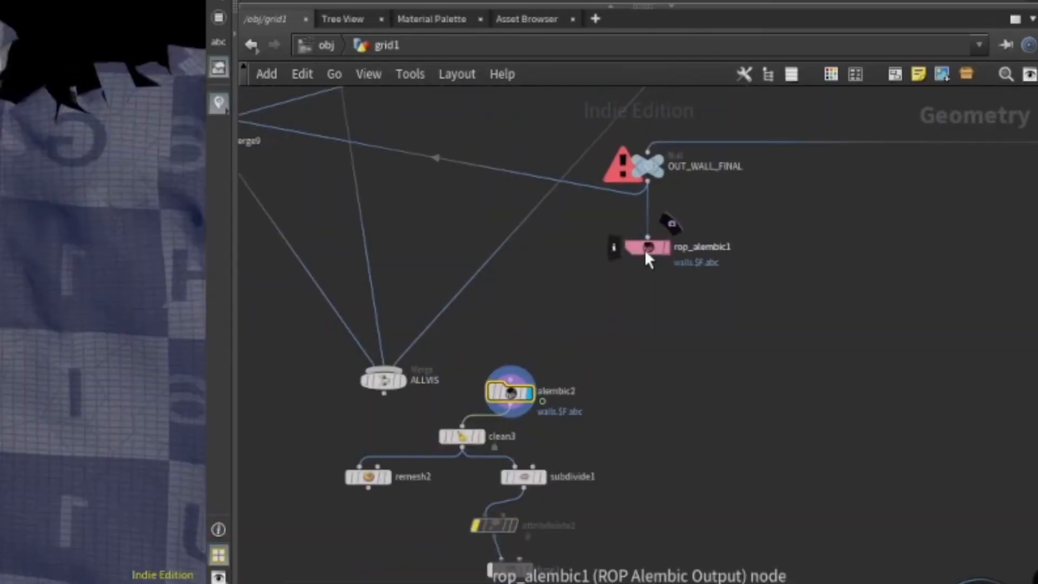
scroll(622, 425, "up", 3)
middle_click_drag(621, 427, 636, 368)
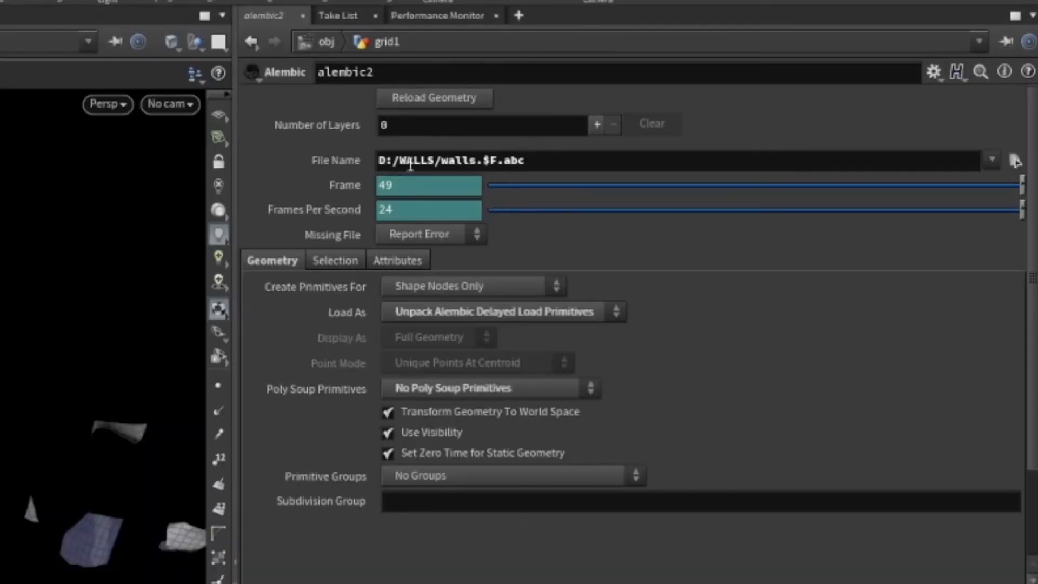
left_click(578, 313)
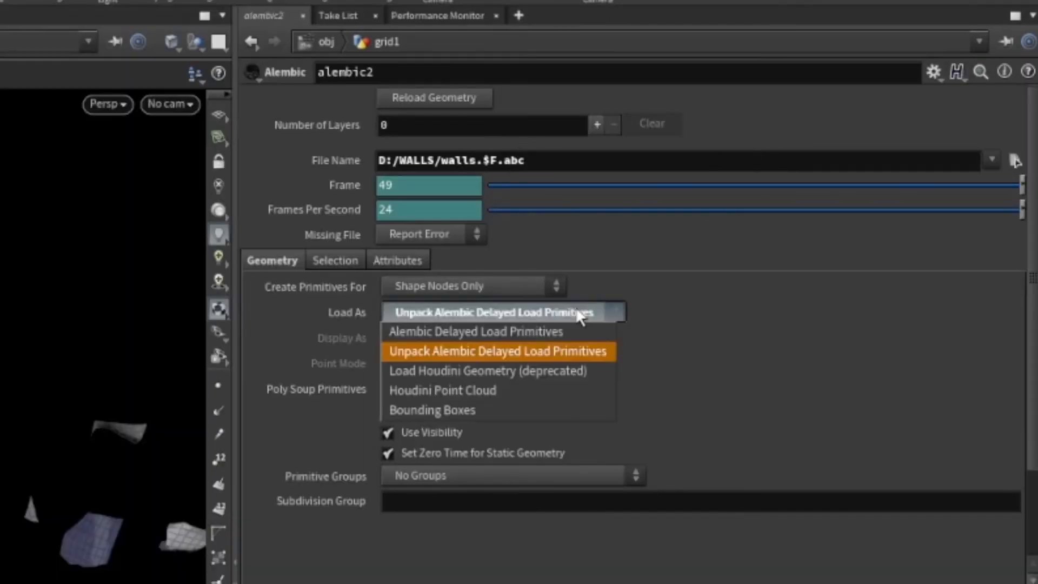
left_click(552, 352)
left_click(577, 389)
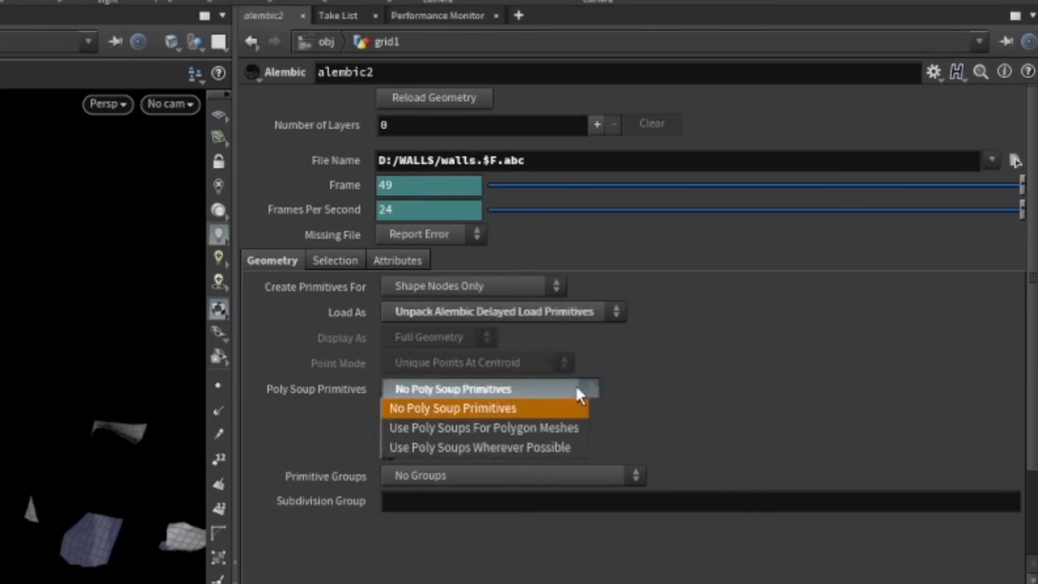
left_click(552, 390)
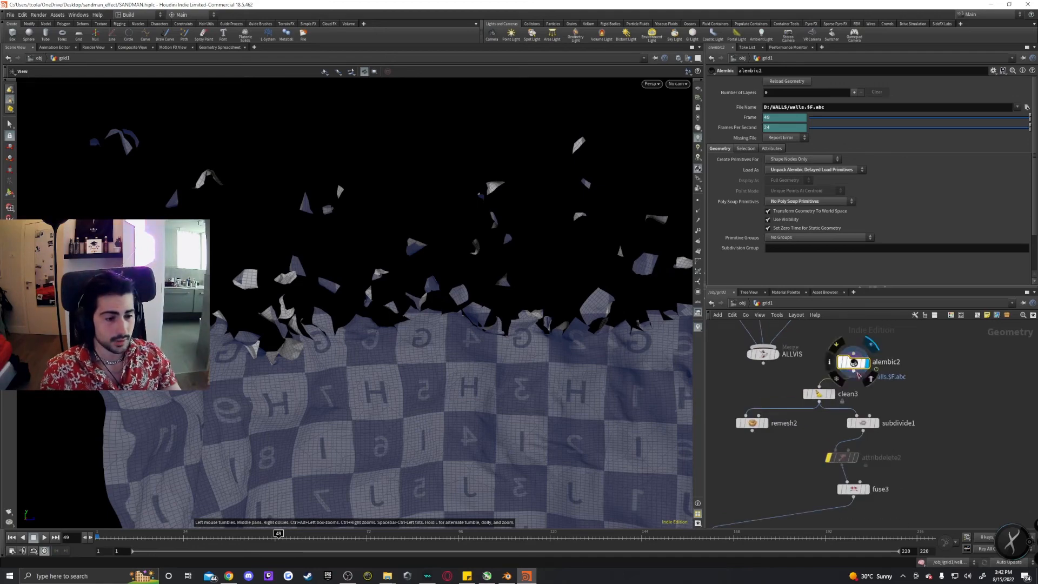
Step through clean3 and subdivide1 in the wall branch, viewing each node's output and subdivision settings.
left_click(819, 395)
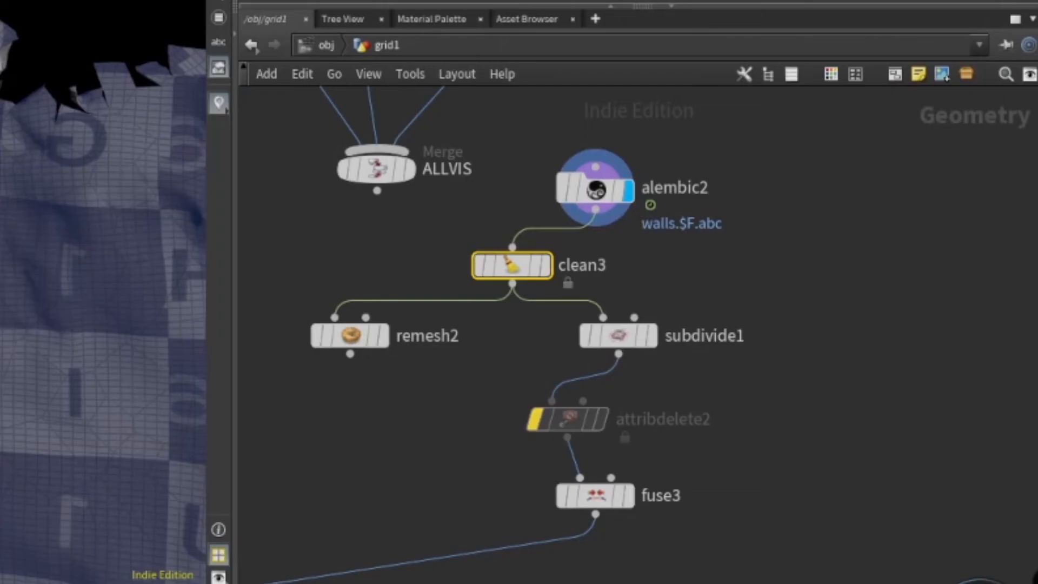
left_click(544, 269)
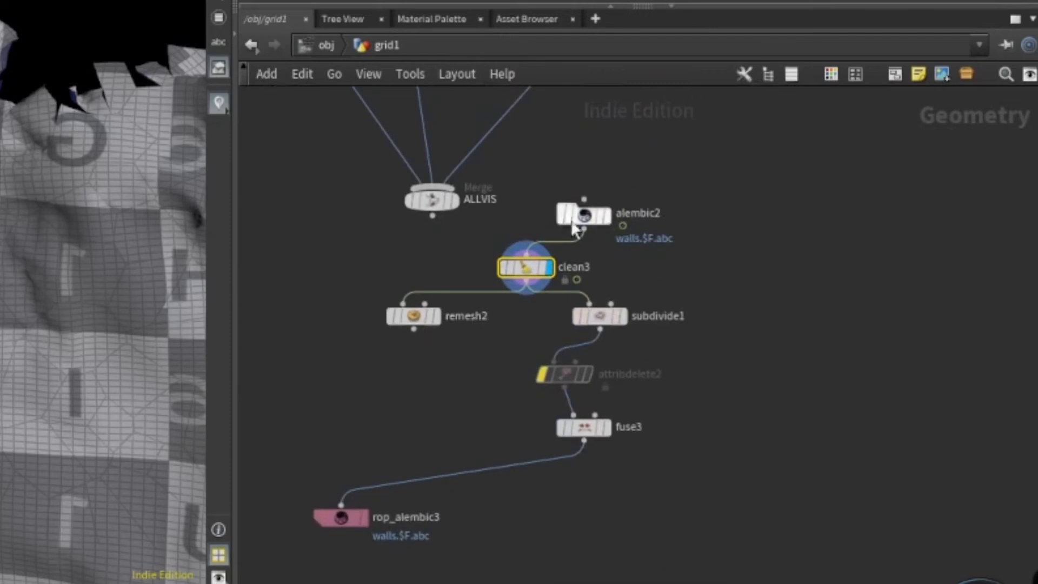
left_click(605, 310)
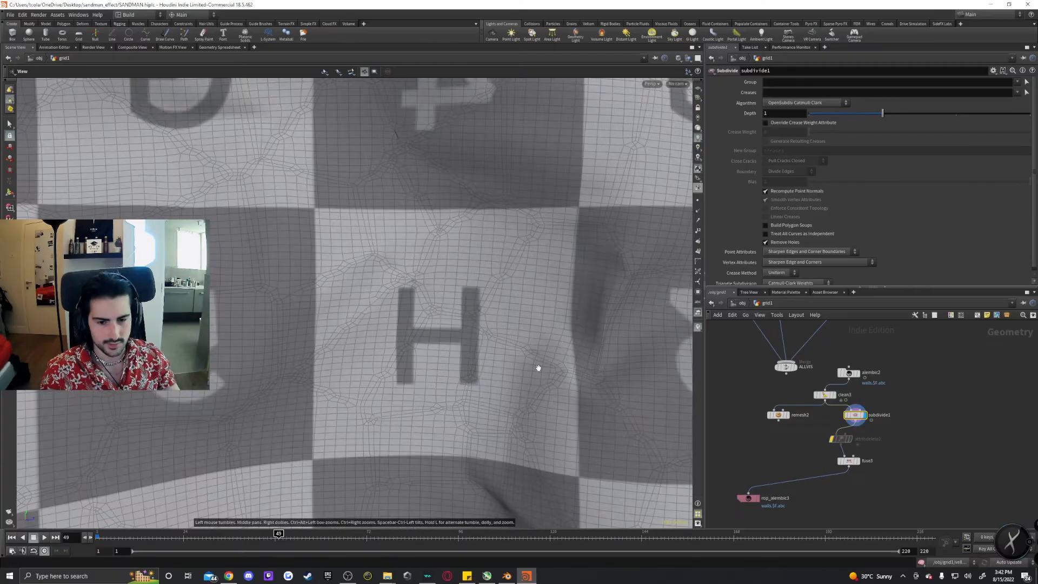
right_click_drag(537, 366, 384, 341)
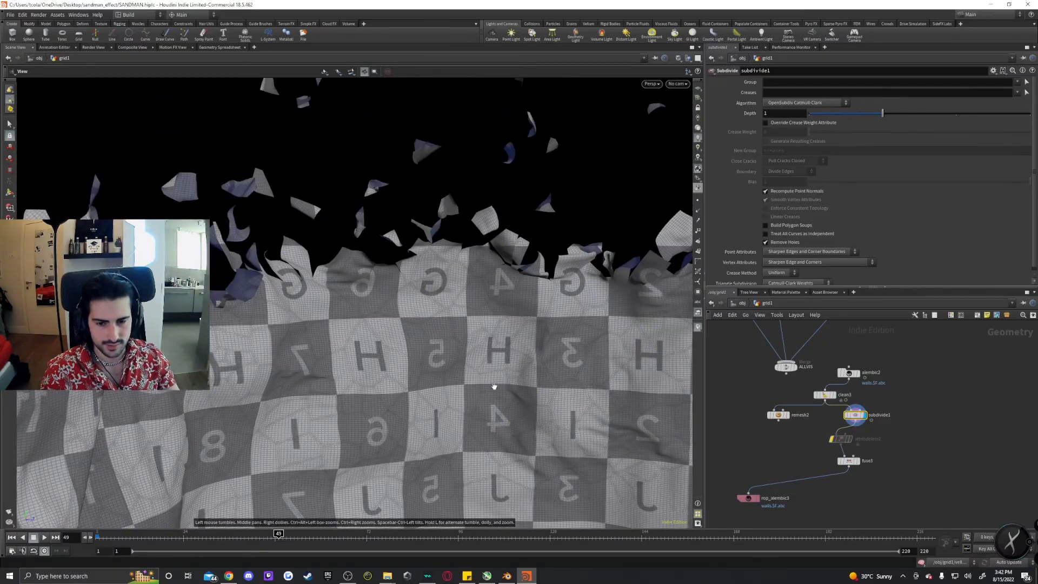
middle_click_drag(494, 386, 428, 337)
right_click_drag(428, 338, 477, 339)
middle_click_drag(893, 445, 901, 406)
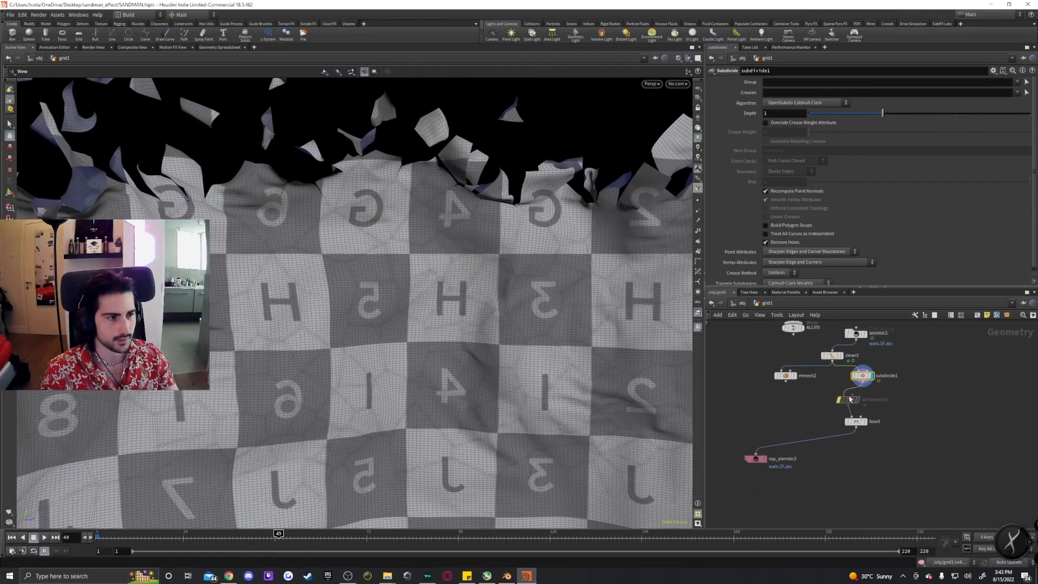
mouse_move(841, 406)
left_mouse_down()
mouse_move(806, 400)
mouse_move(822, 398)
left_mouse_up()
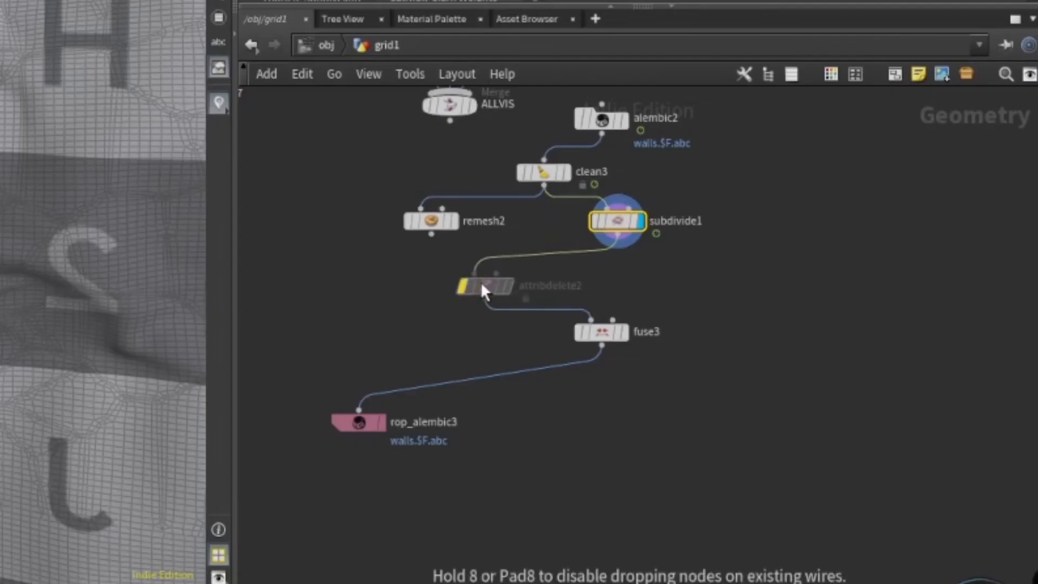
Display fuse3's output and select rop_alembic3, then examine the imported wall again in Blender's viewport.
left_click(616, 334)
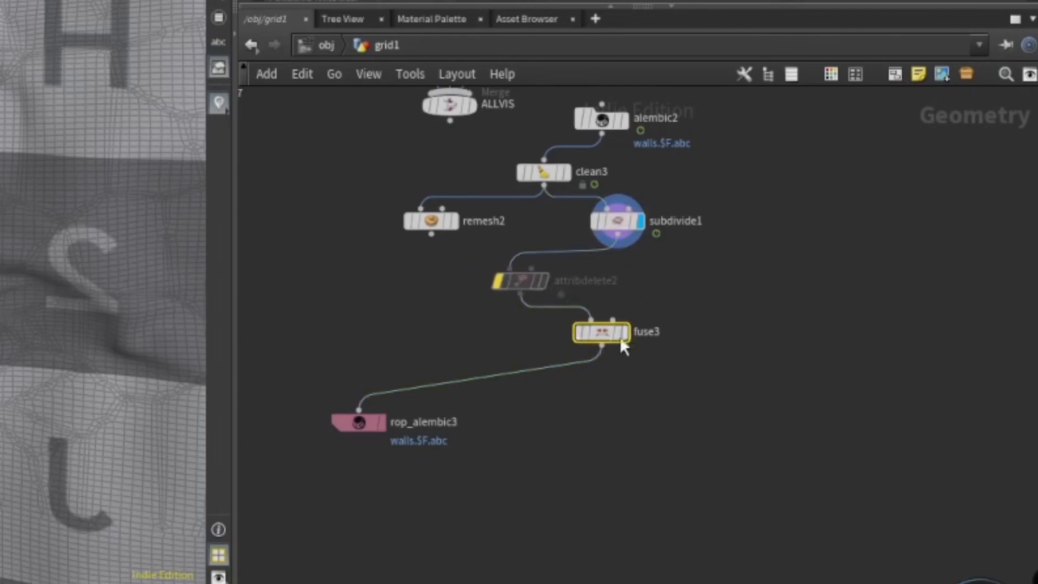
left_click(629, 331)
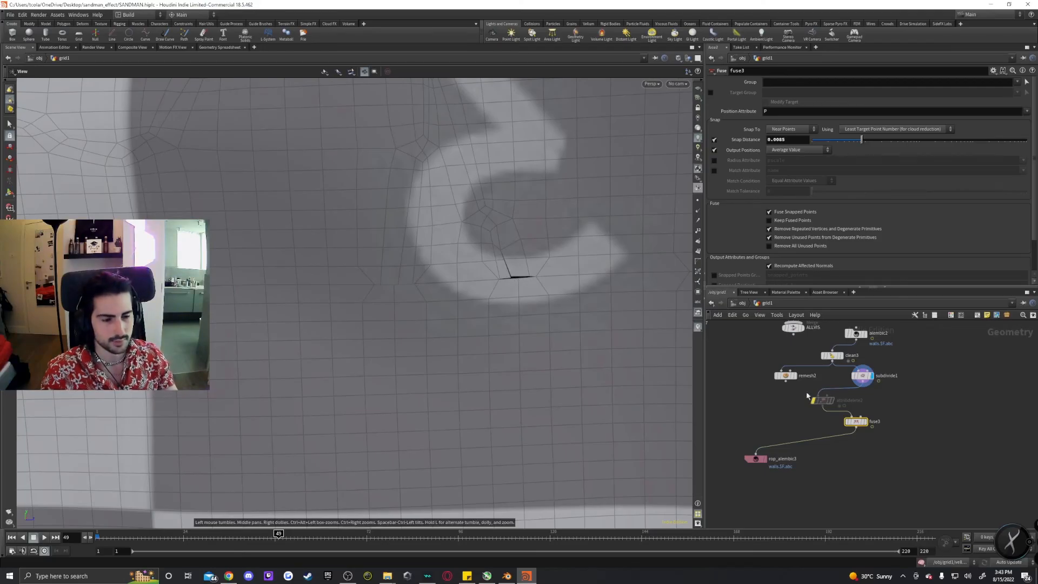
left_click(863, 421)
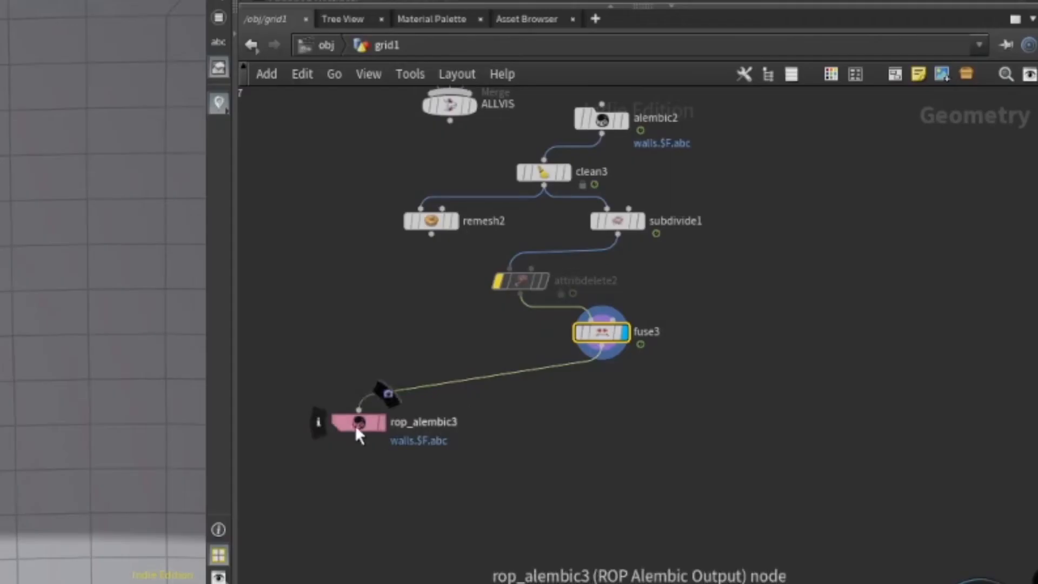
left_click(756, 458)
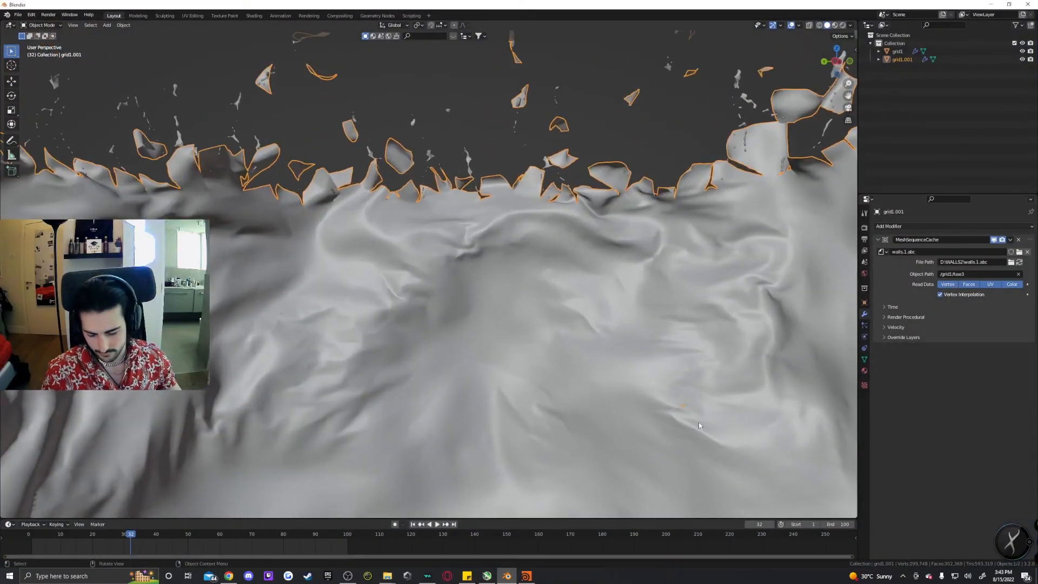
middle_click_drag(699, 422, 494, 286)
scroll(613, 384, "down", 5)
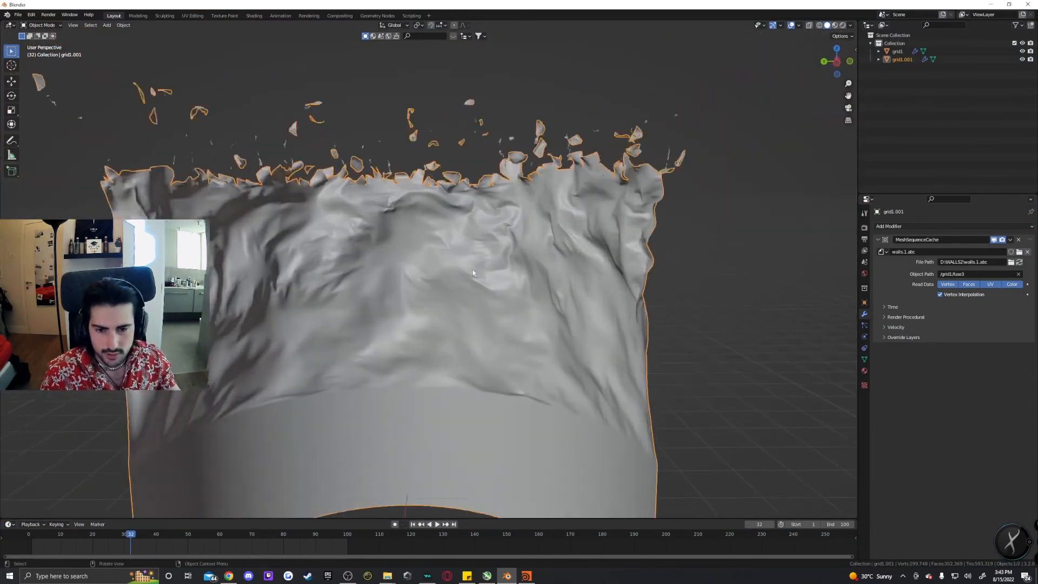
Import the mainfire.1.VDB OpenVDB volume from the D:/mainfire folder into the scene.
scroll(464, 209, "up", 5)
scroll(538, 329, "down", 1)
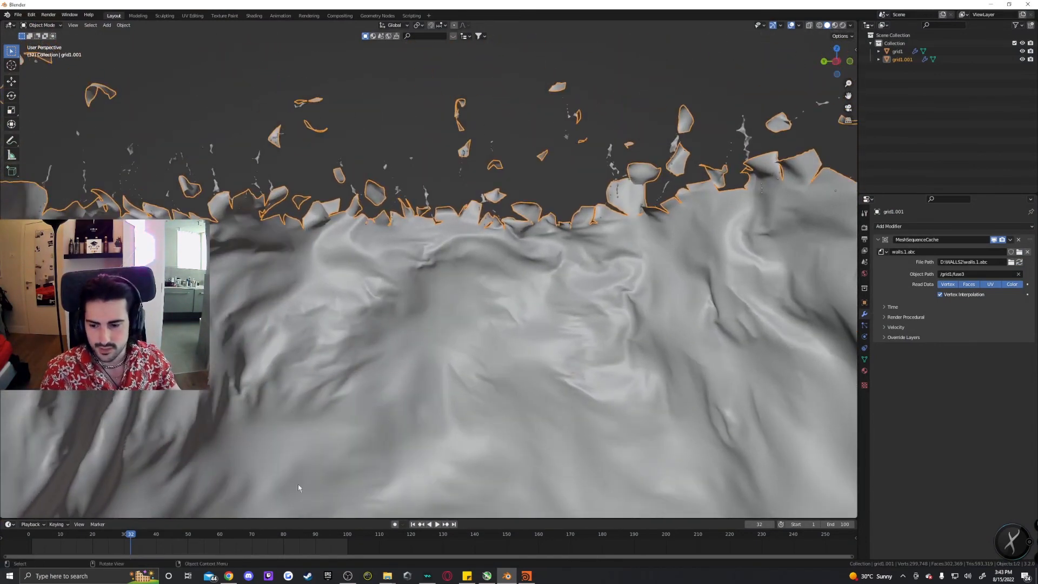
left_click(436, 524)
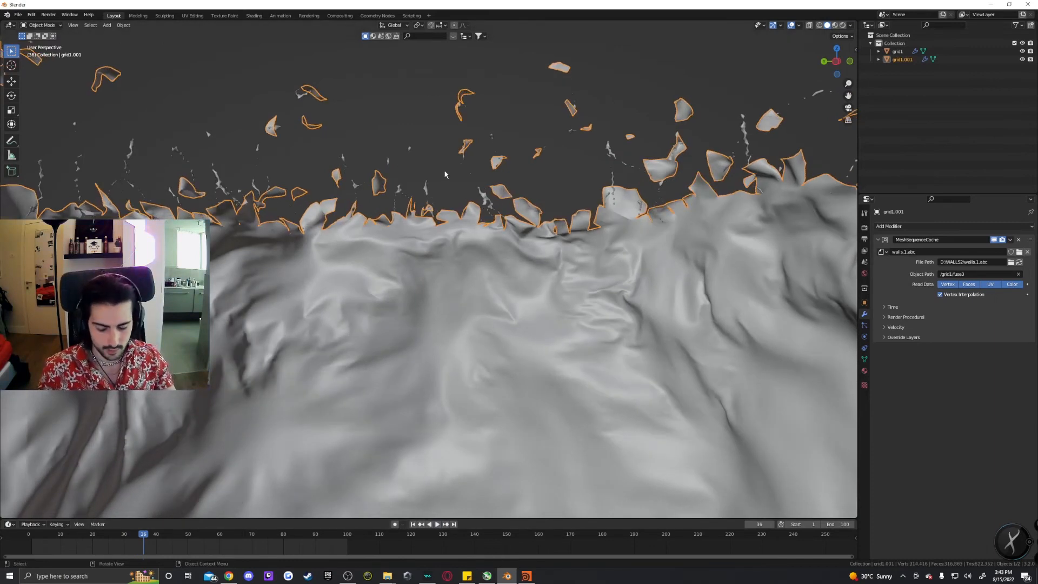
key("shift+a")
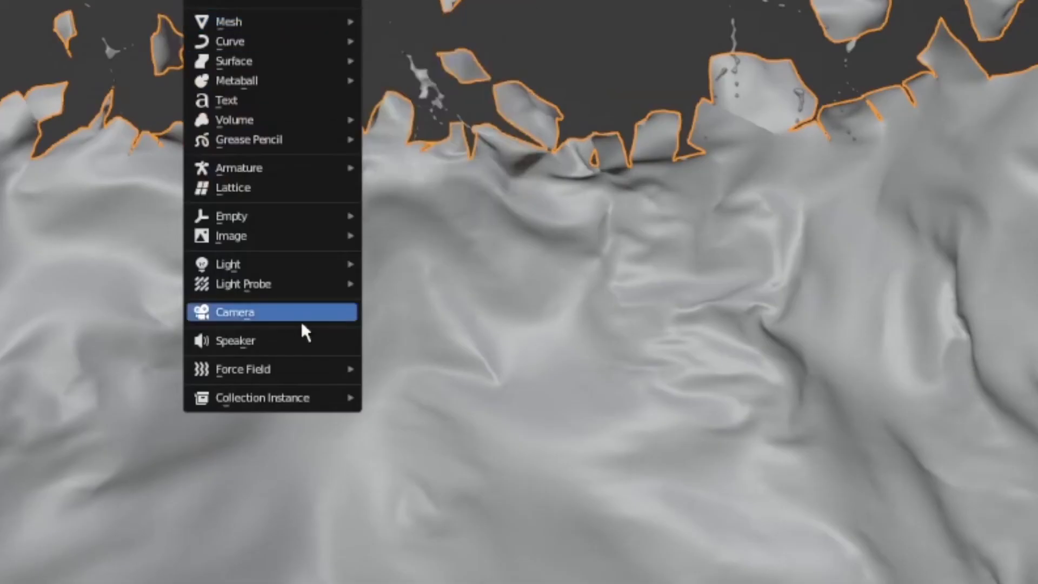
mouse_move(277, 120)
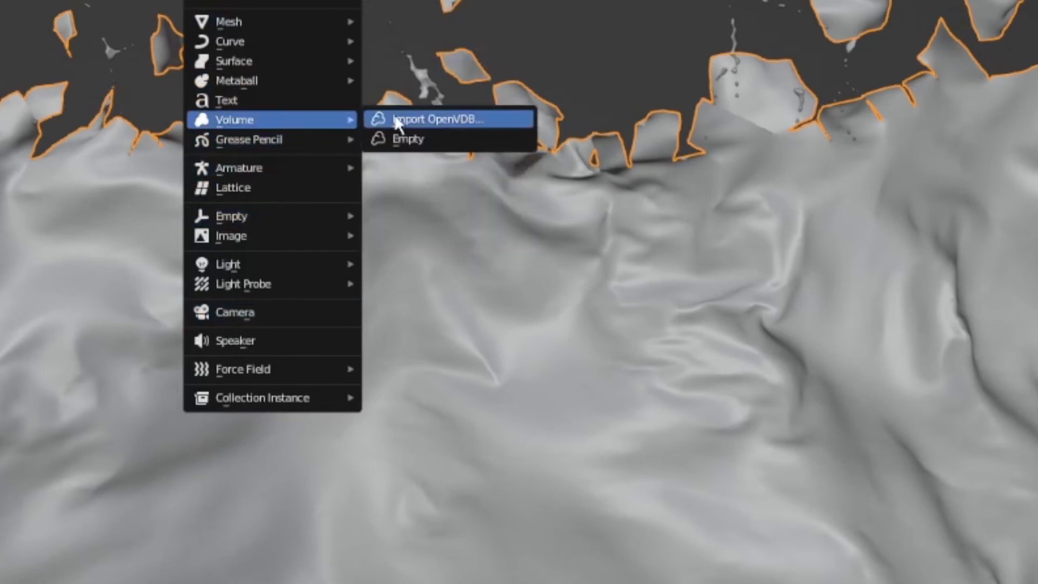
left_click(474, 121)
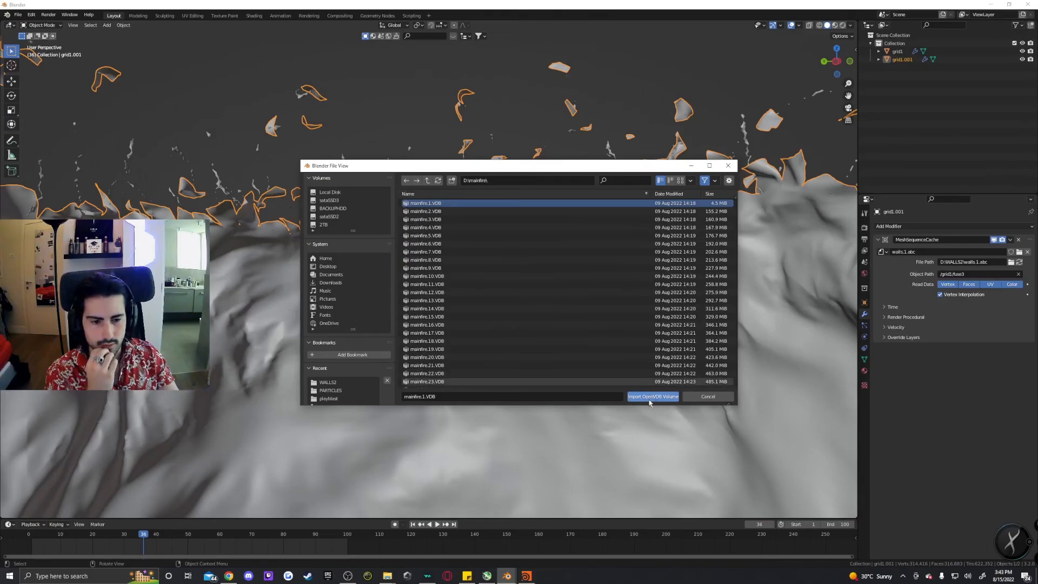
left_click(650, 400)
scroll(540, 334, "down", 3)
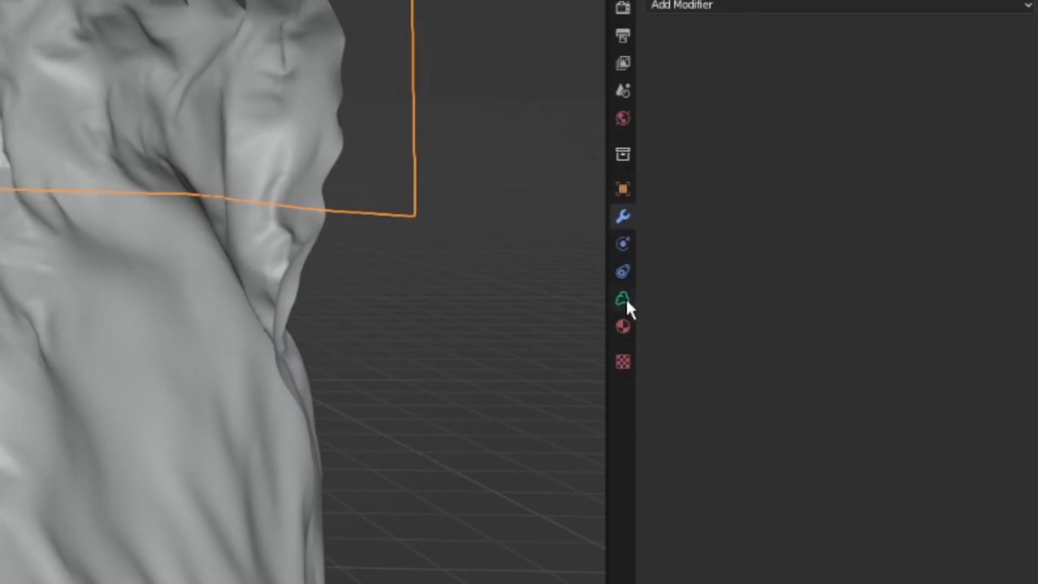
Enable Sequence on the mainfire volume and set its frame count to 100.
left_click(865, 348)
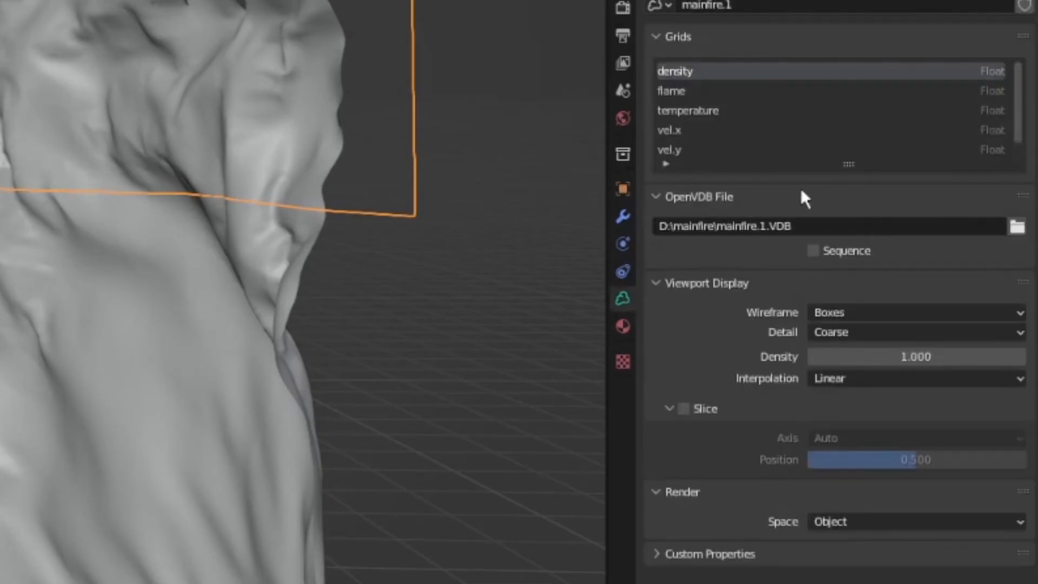
left_click(813, 250)
left_click(897, 231)
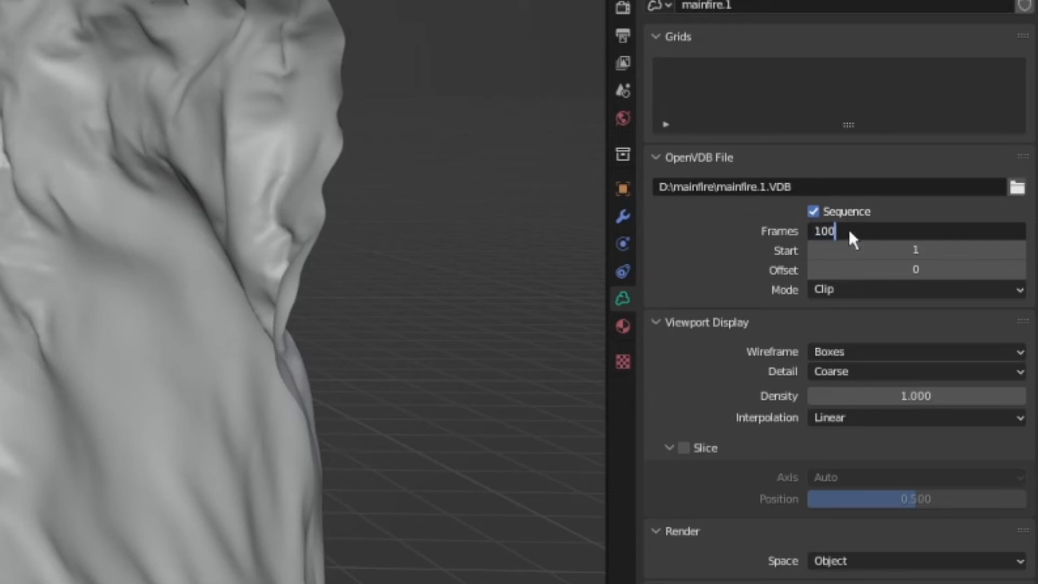
key("Return")
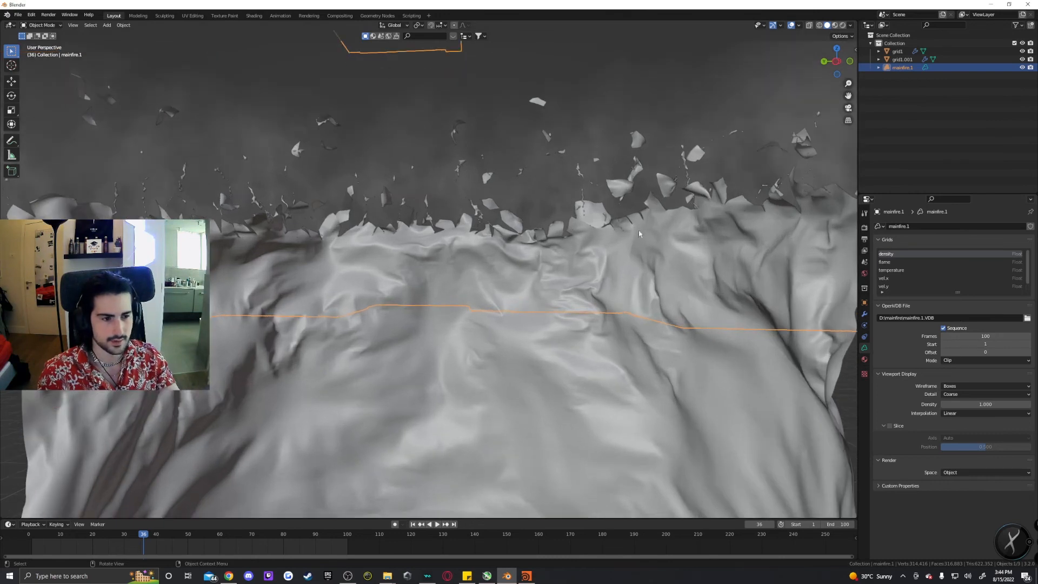
Set the Cycles render device to GPU Compute.
middle_click_drag(638, 231, 634, 305, "shift")
scroll(893, 275, "down", 1)
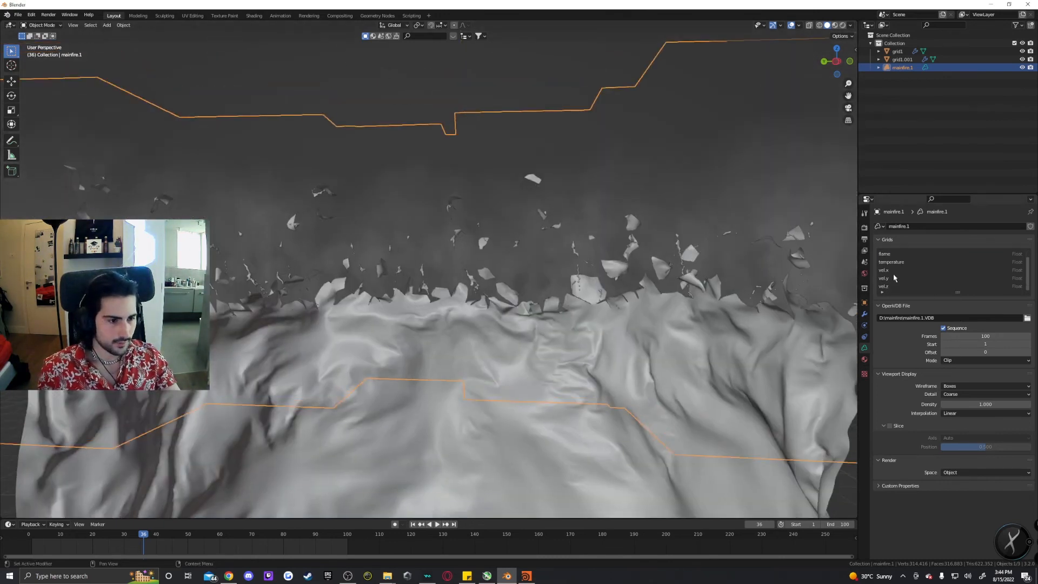
scroll(894, 270, "up", 1)
scroll(893, 275, "down", 1)
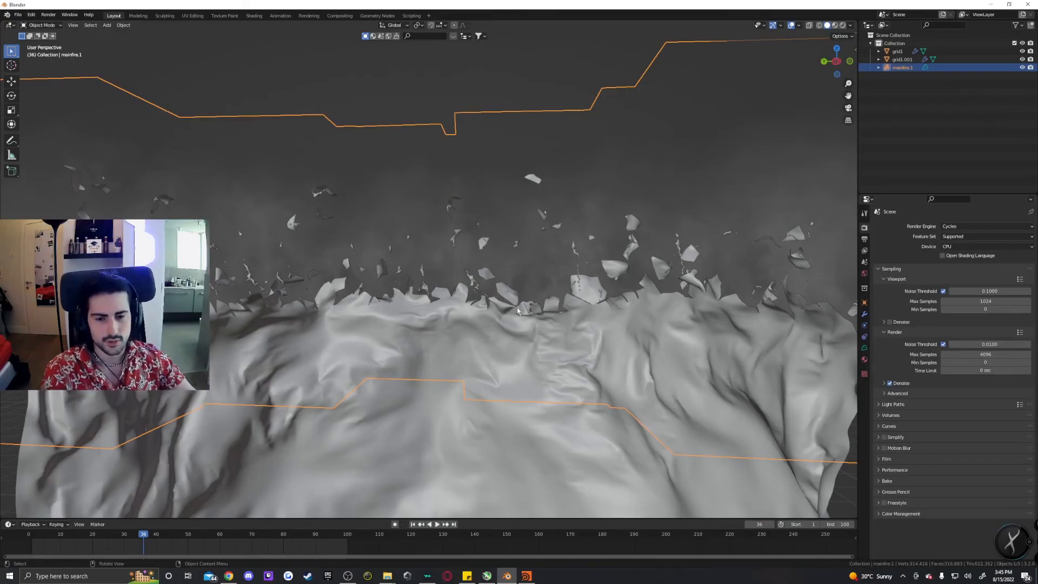
scroll(518, 311, "down", 3)
scroll(754, 283, "up", 1)
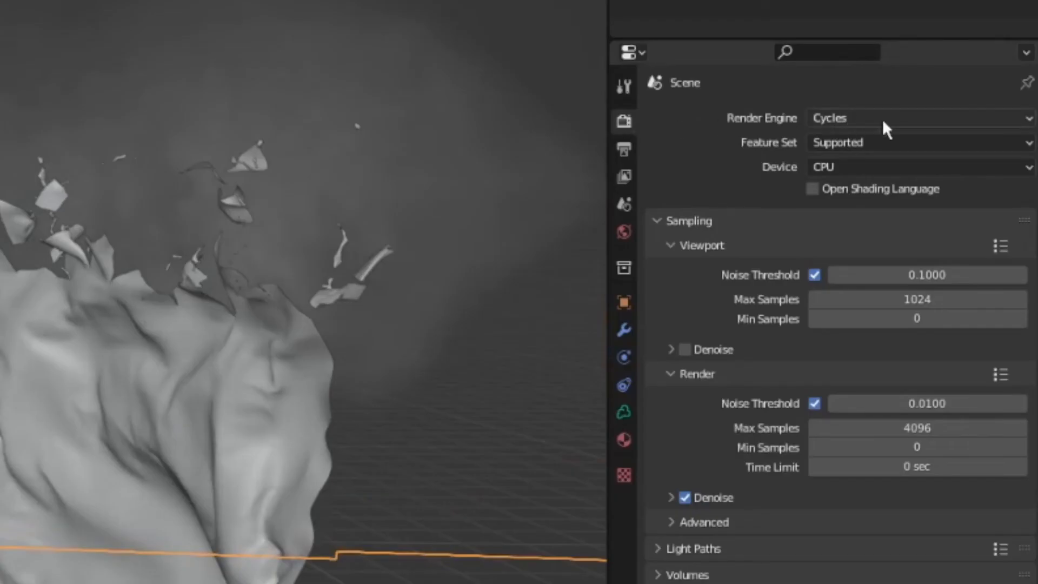
left_click(855, 167)
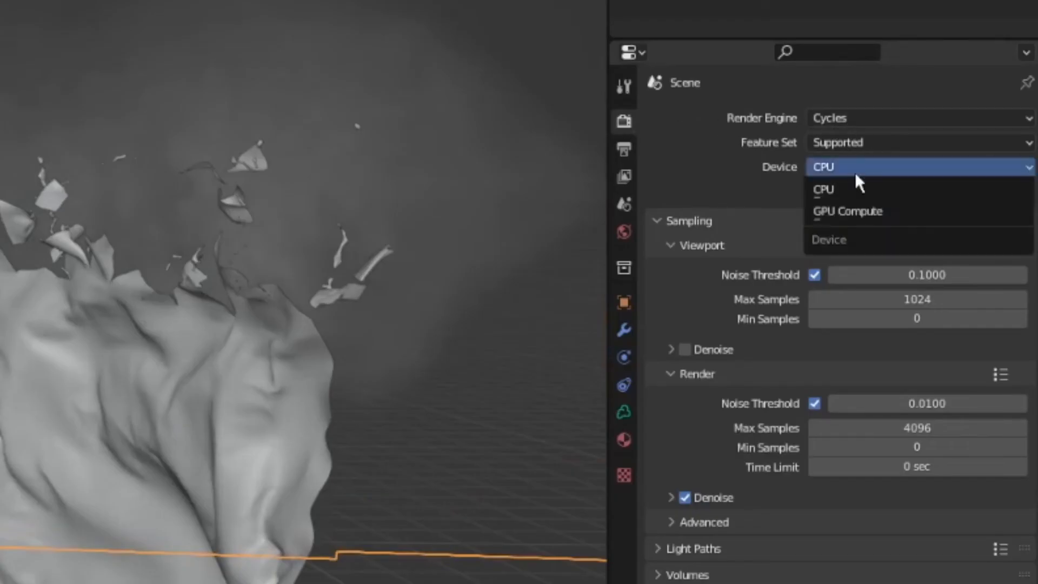
left_click(862, 211)
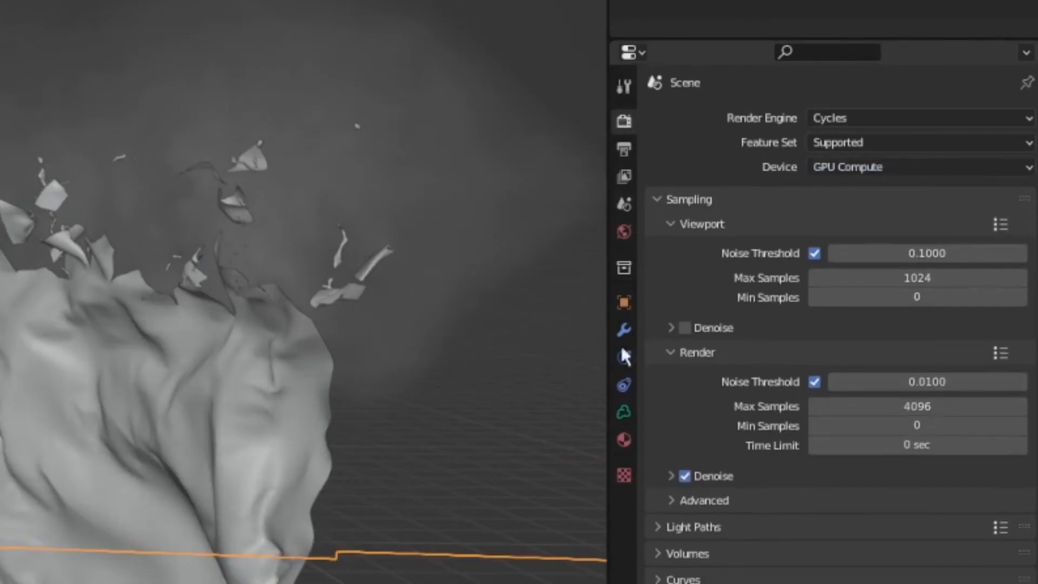
Set the mainfire volume's velocity unit to Second.
left_click(623, 412)
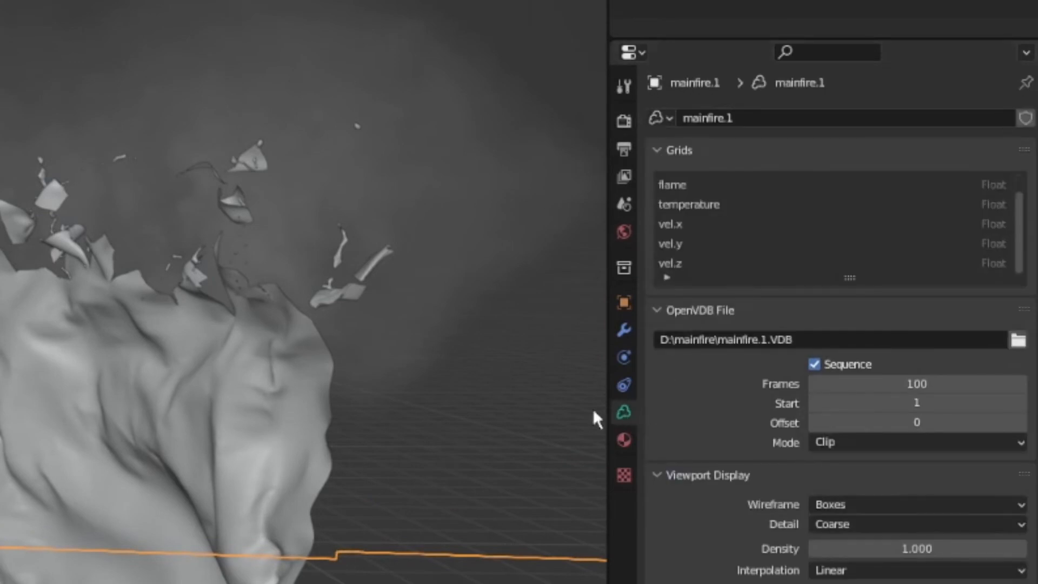
left_click(623, 122)
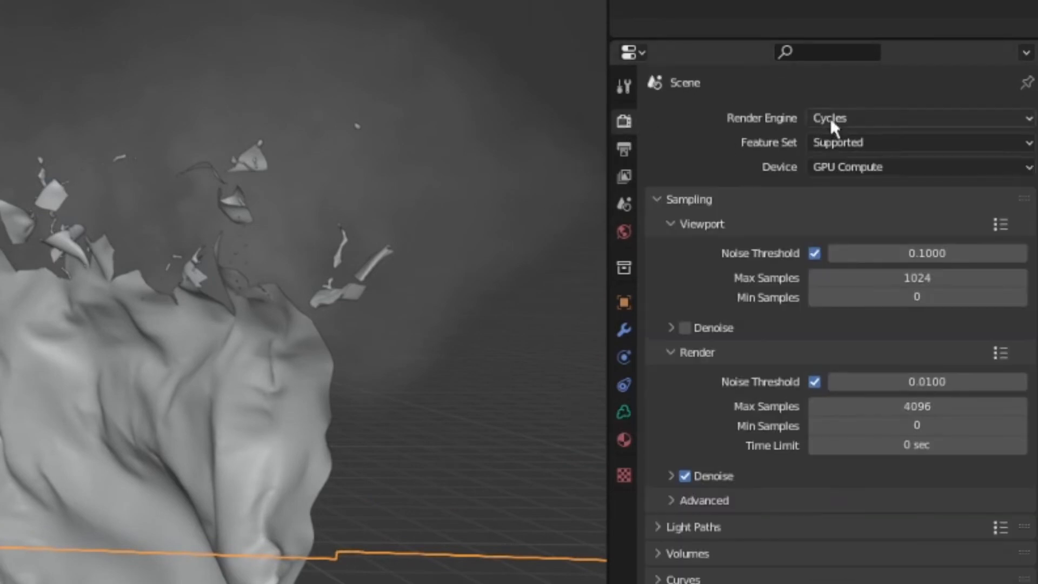
left_click(623, 412)
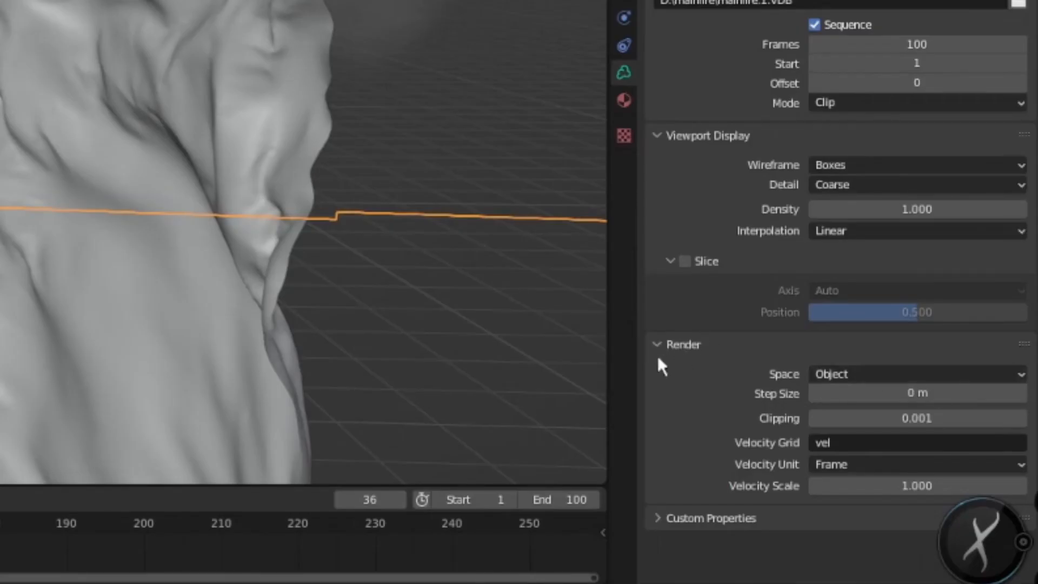
left_click(864, 465)
left_click(851, 489)
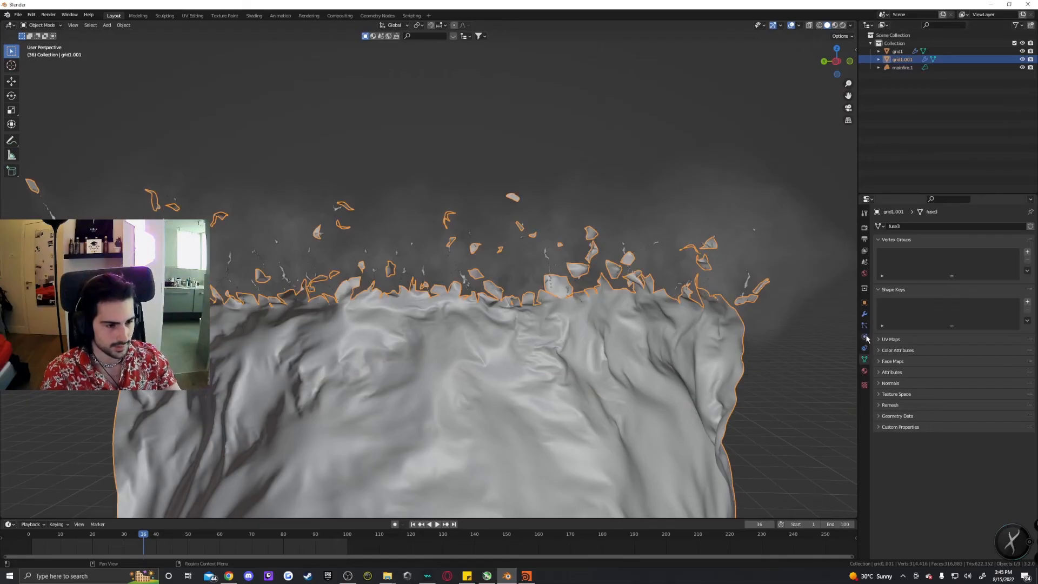
Inspect the wall and particle Alembic objects' properties, then reopen the mainfire volume's data settings.
left_click(864, 318)
left_click(864, 302)
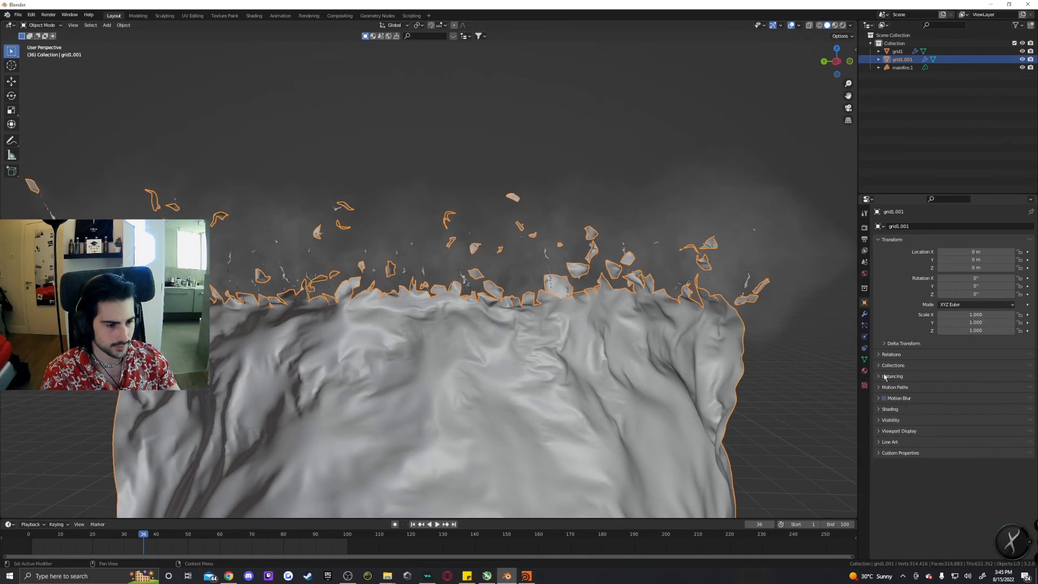
left_click(864, 315)
left_click(885, 327)
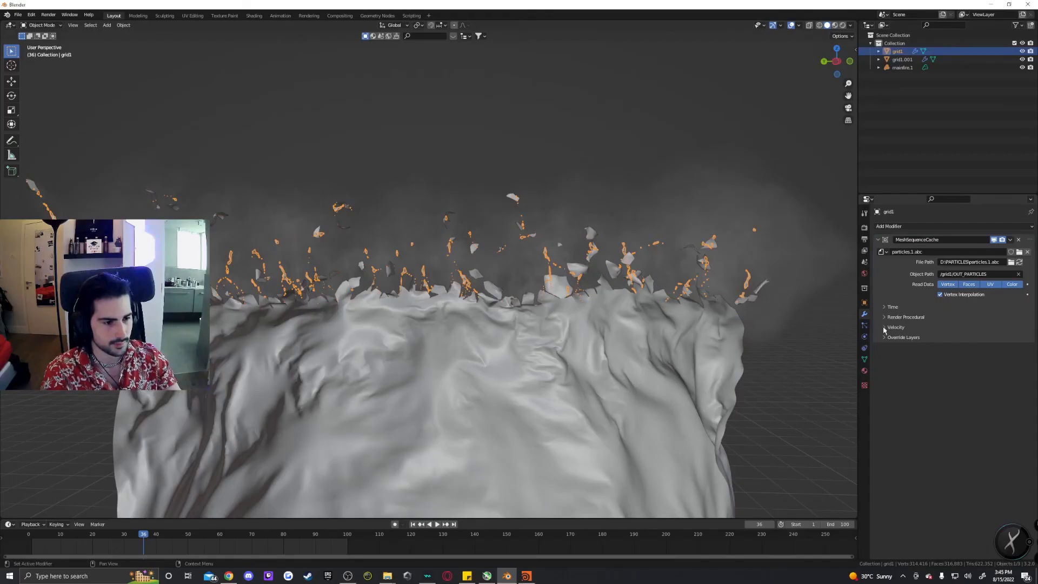
left_click(884, 327)
left_click(901, 68)
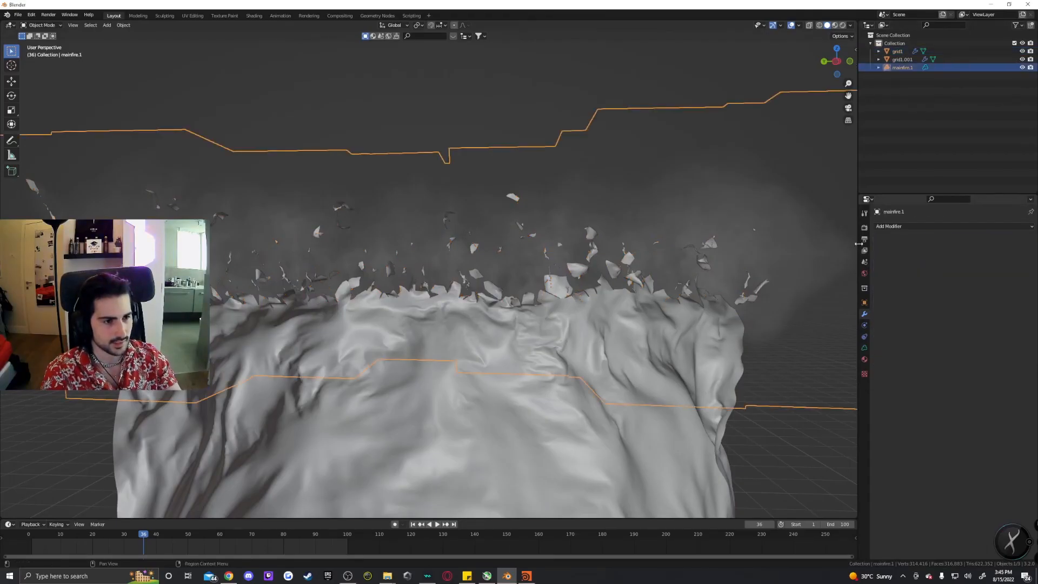
left_click(864, 347)
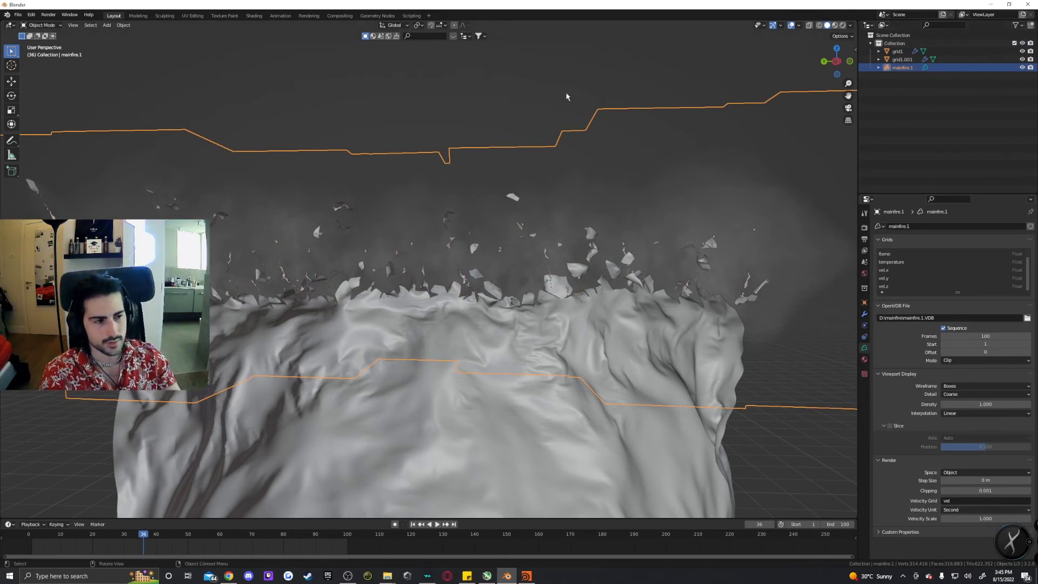
Import secondfire.1.VDB from the D:/SECONDFIRE folder as a new OpenVDB volume.
key("shift+a")
mouse_move(401, 212)
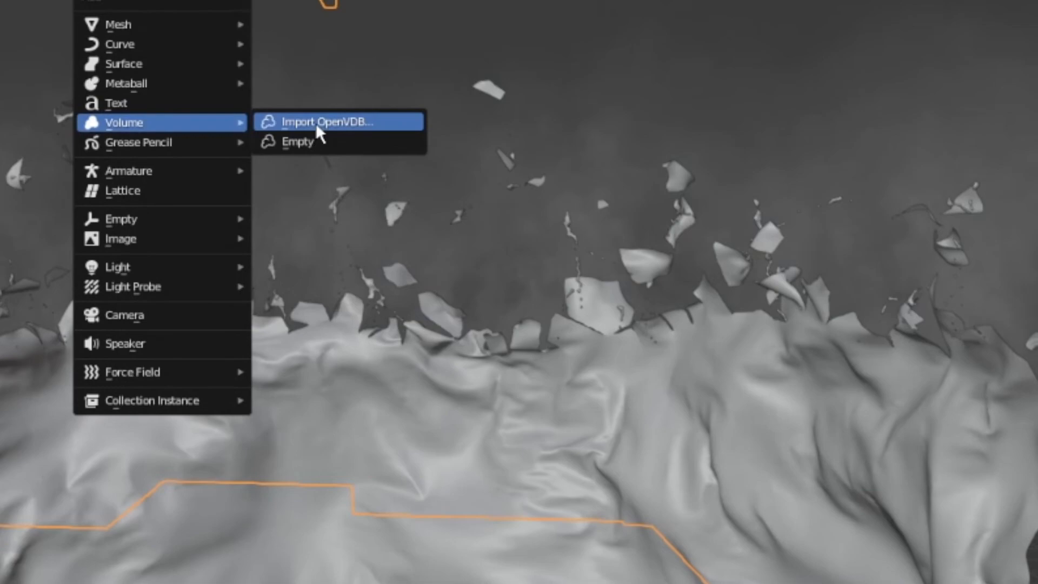
left_click(315, 122)
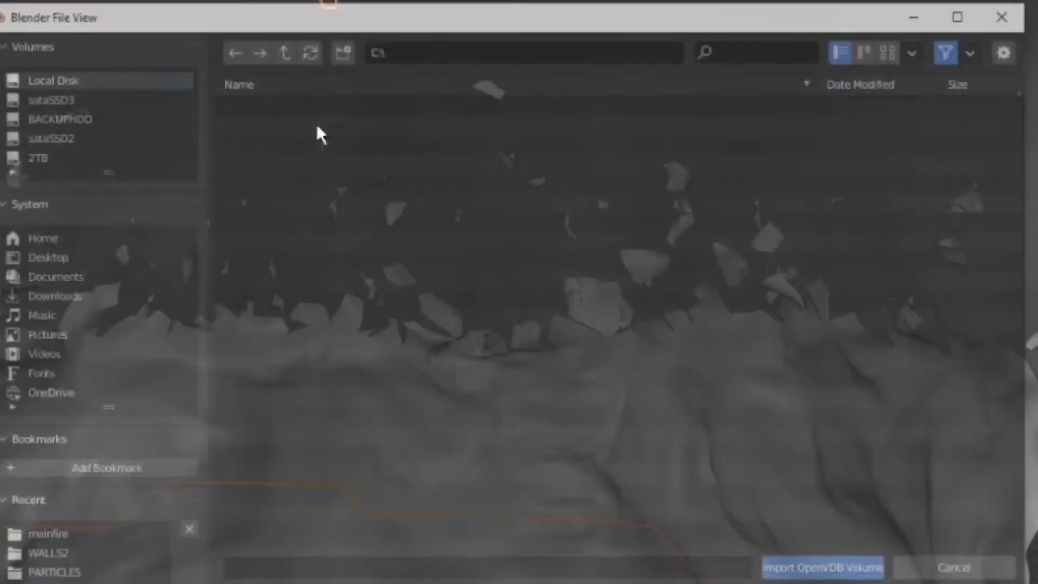
left_click(41, 136)
left_click(53, 97)
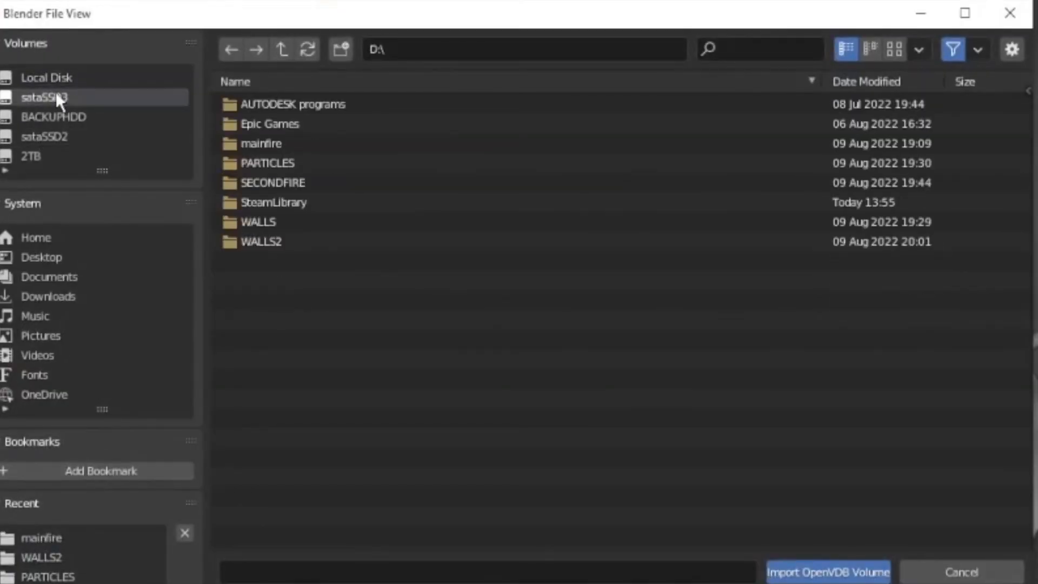
left_click(306, 183)
left_click(294, 108)
left_click(811, 572)
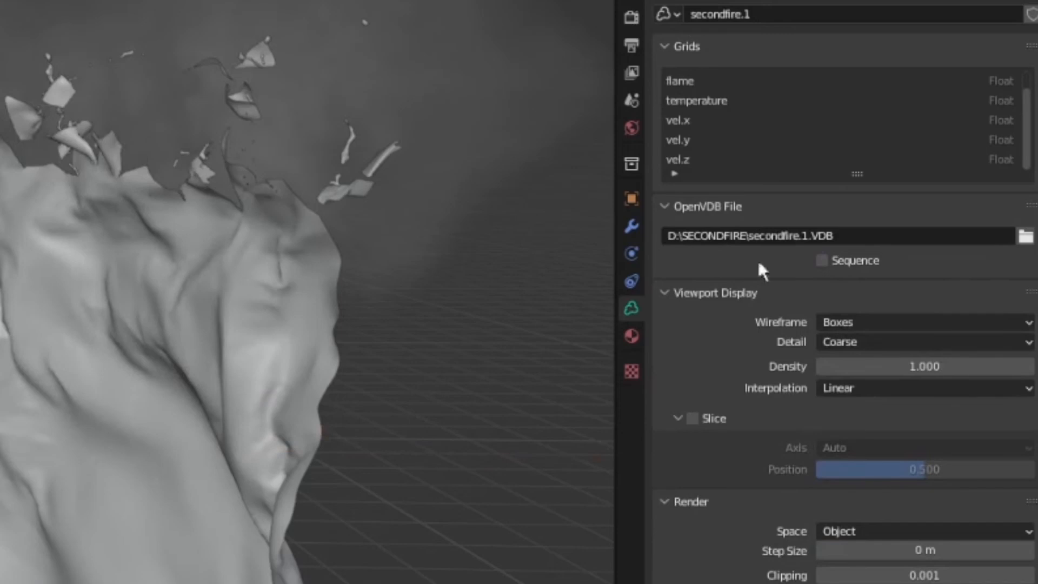
Enable Sequence on the secondfire volume and set its frame count to 100.
left_click(823, 260)
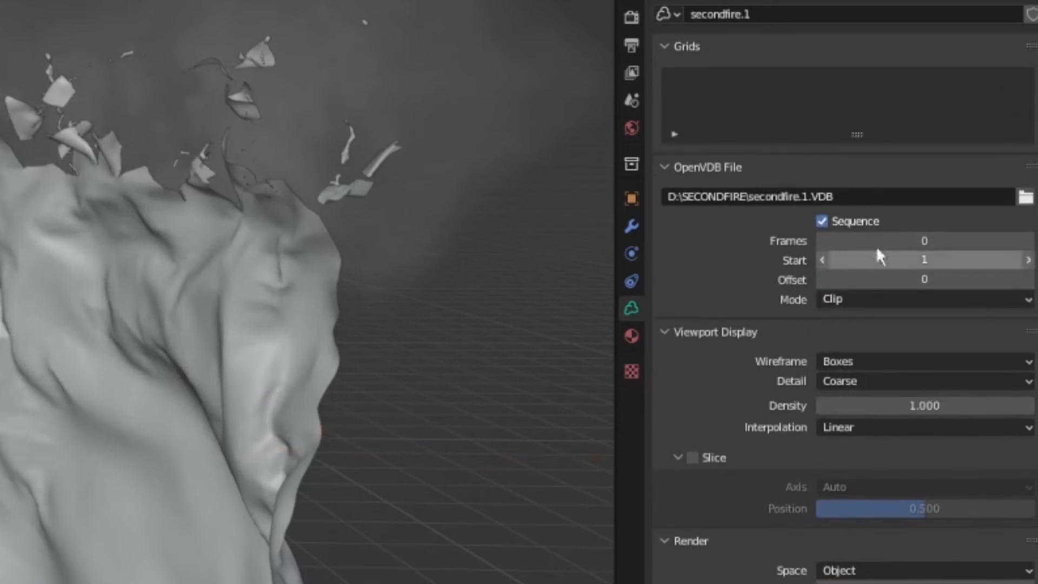
left_click(876, 241)
type("100")
key("Return")
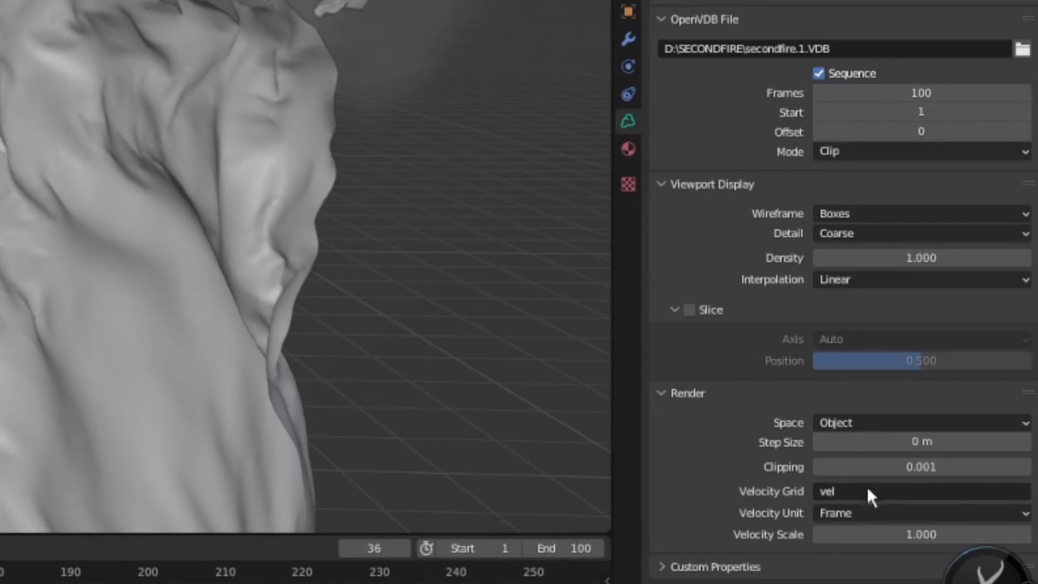
Set the secondfire volume's velocity unit to Second.
left_click(865, 513)
left_click(871, 551)
left_click(855, 516)
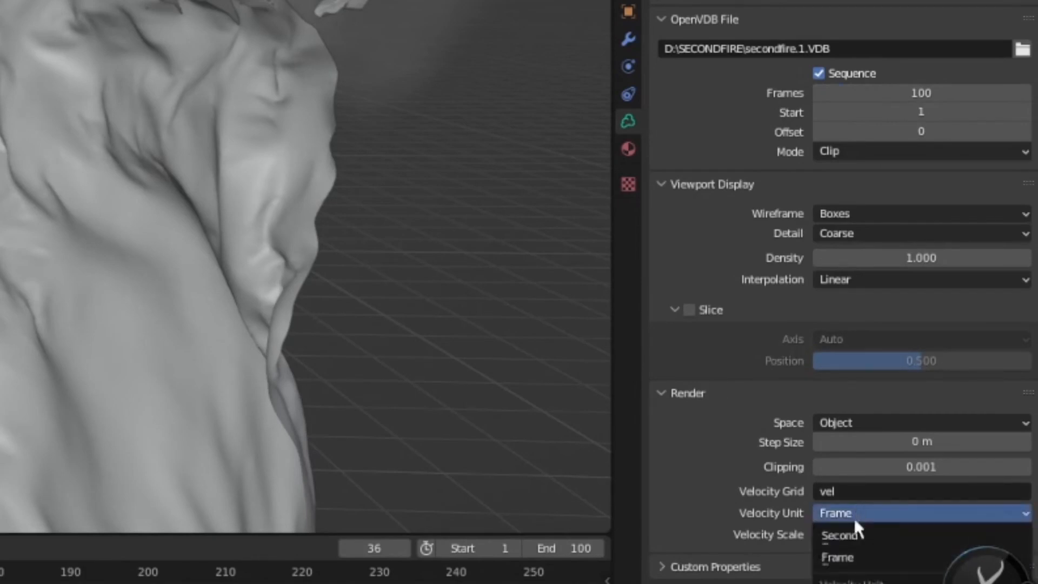
left_click(854, 535)
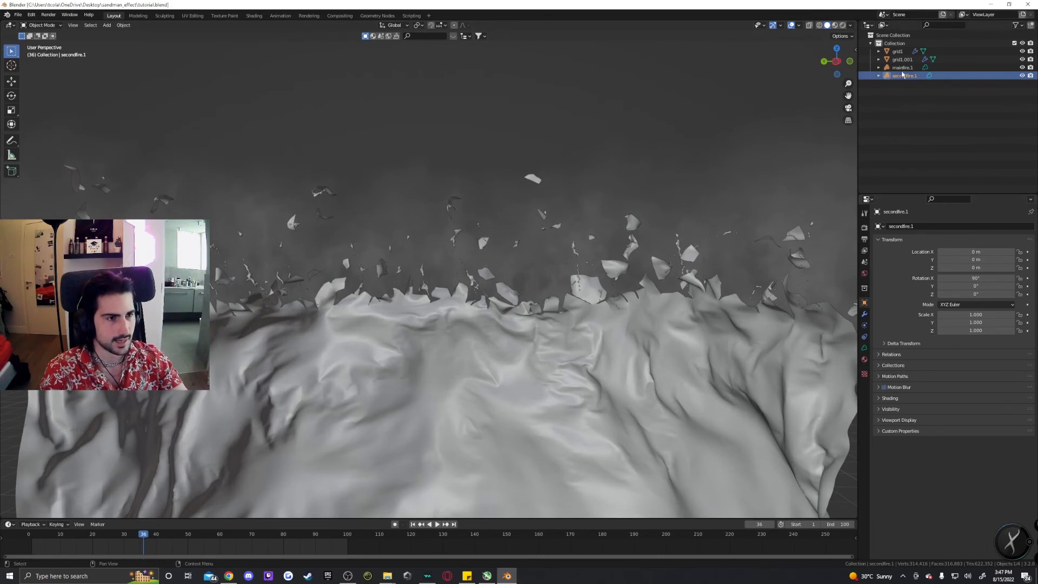
Turn off motion blur for the mainfire volume object and drag its velocity scale down to 0.
left_click(864, 348)
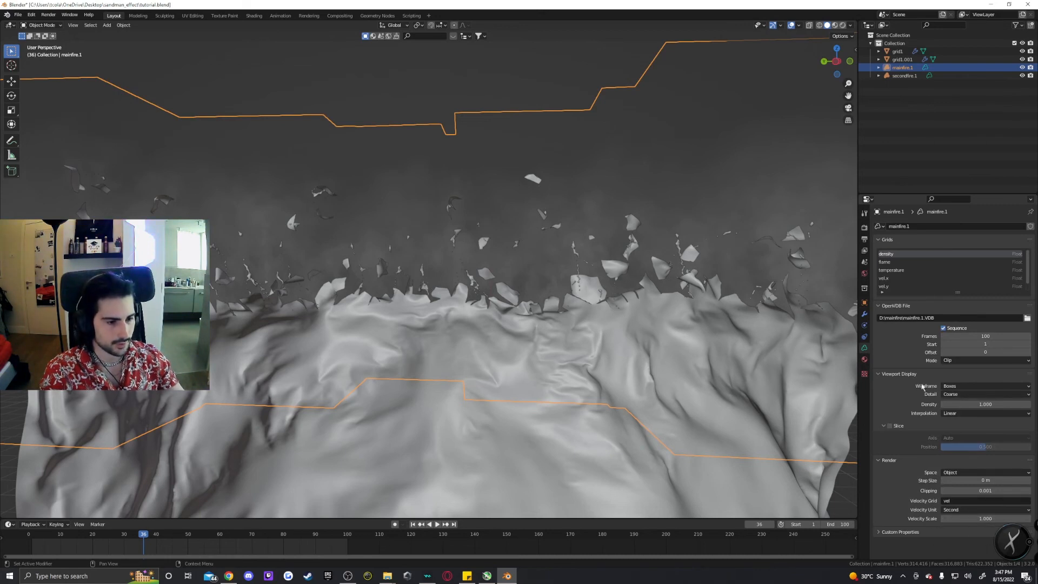
left_click(864, 302)
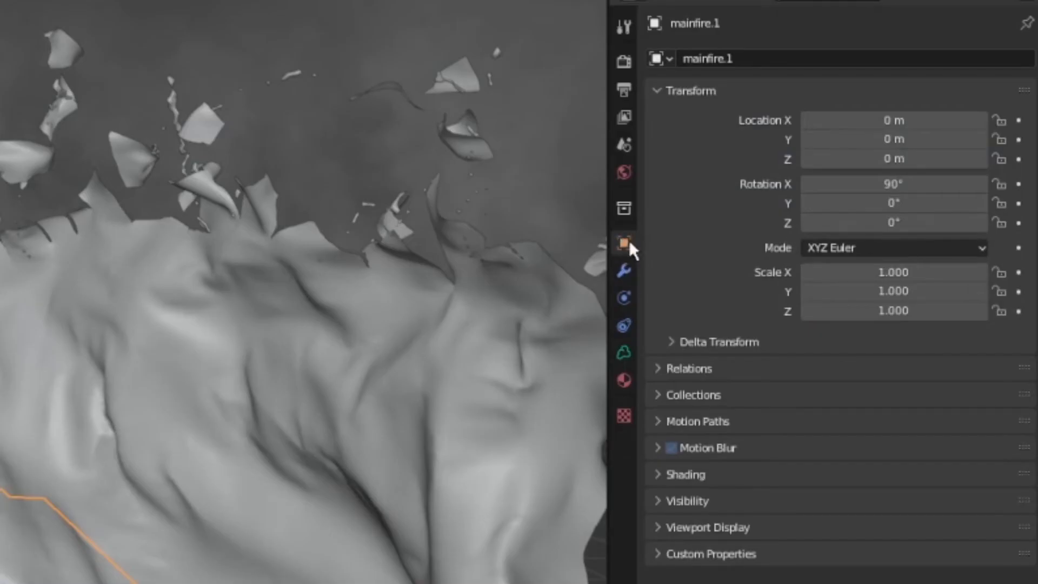
left_click(658, 447)
left_click(626, 351)
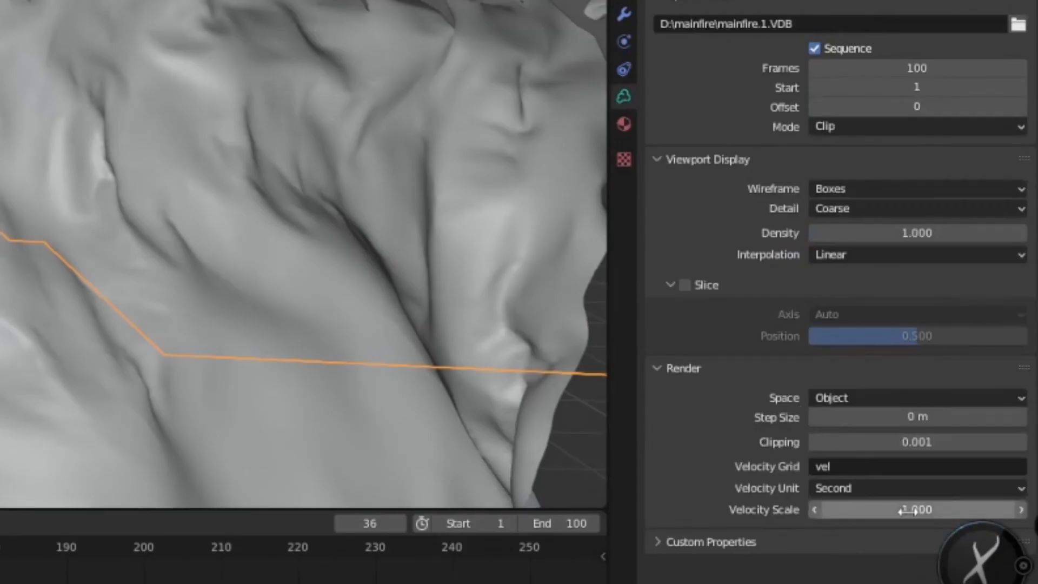
left_click_drag(908, 511, 860, 516)
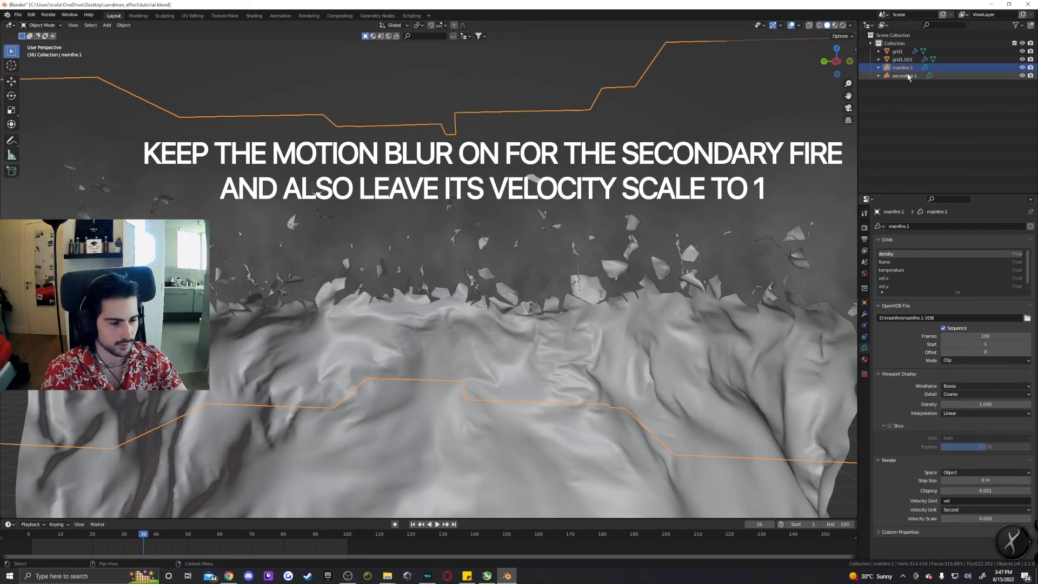
Select the secondfire, mainfire and wall objects in turn to compare their settings.
left_click(908, 76)
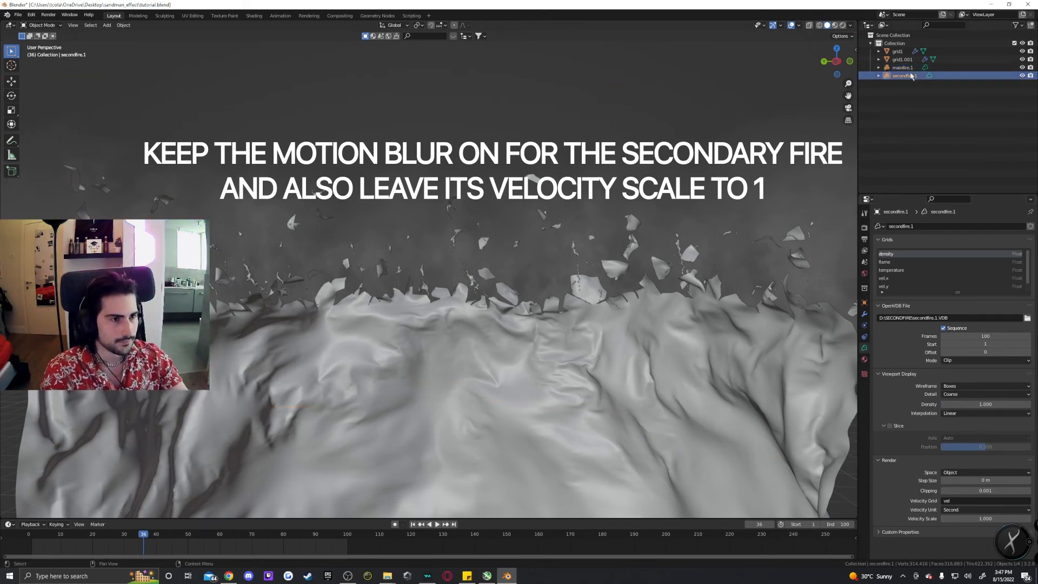
left_click(902, 68)
left_click(899, 51)
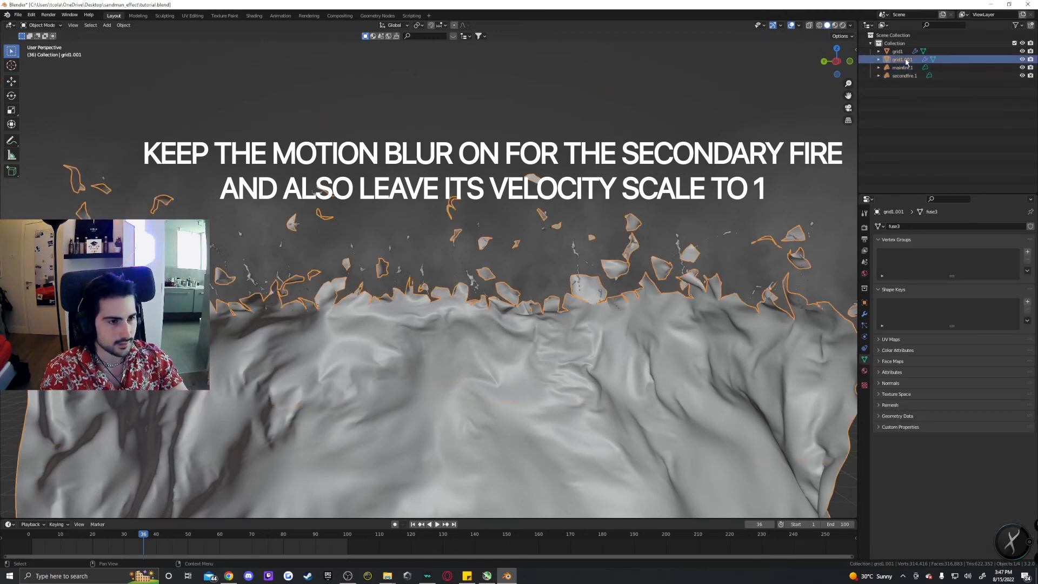
Select the wall grid1.001, then open Preferences and inspect the BlenderKit add-on's settings by searching add-ons for blenderkit.
left_click(904, 60)
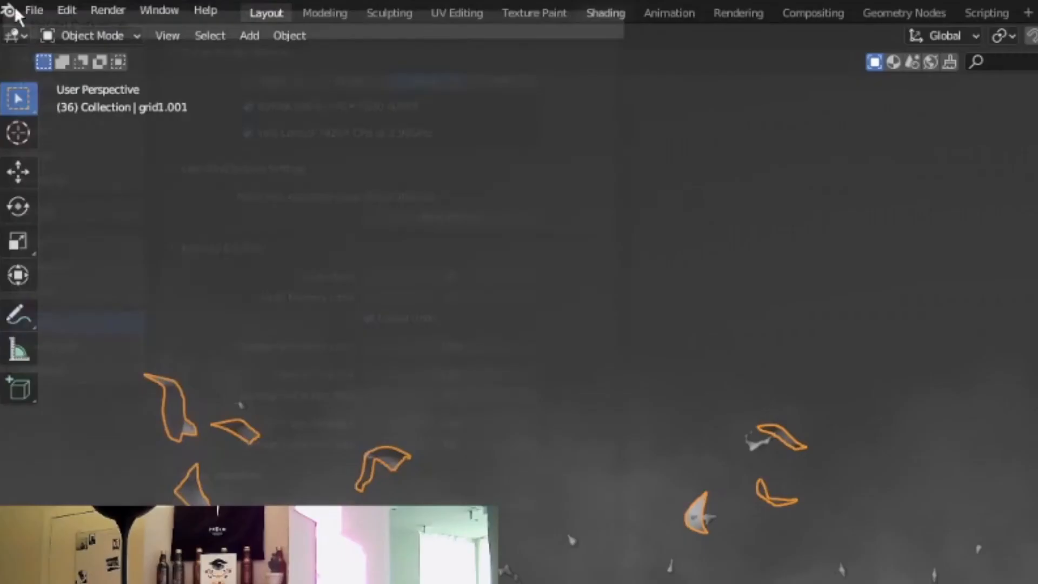
left_click(31, 15)
left_click(91, 290)
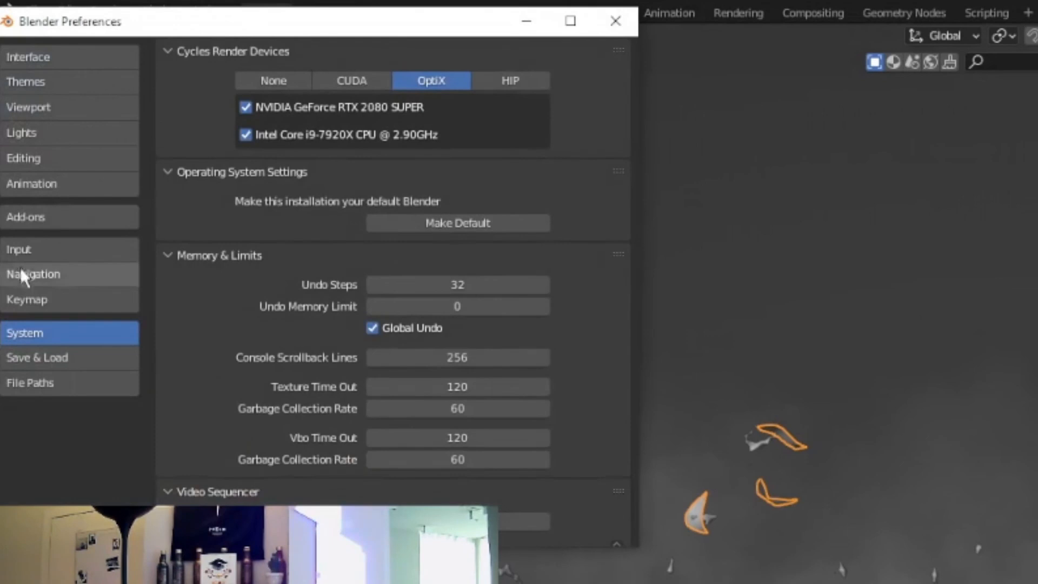
left_click(37, 215)
left_click(522, 79)
type("blenderkit")
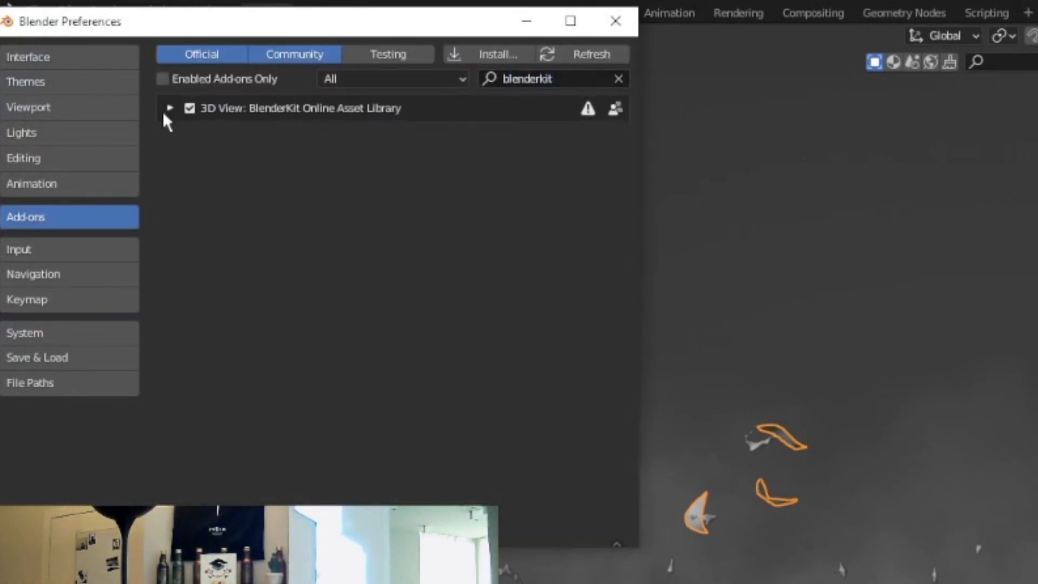
left_click(166, 109)
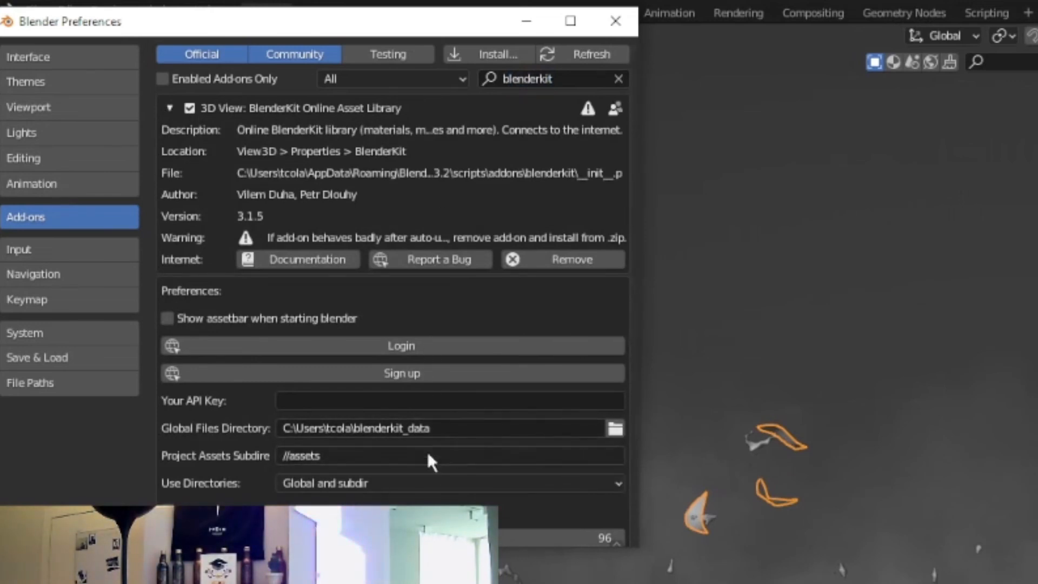
scroll(337, 433, "down", 2)
scroll(364, 408, "up", 2)
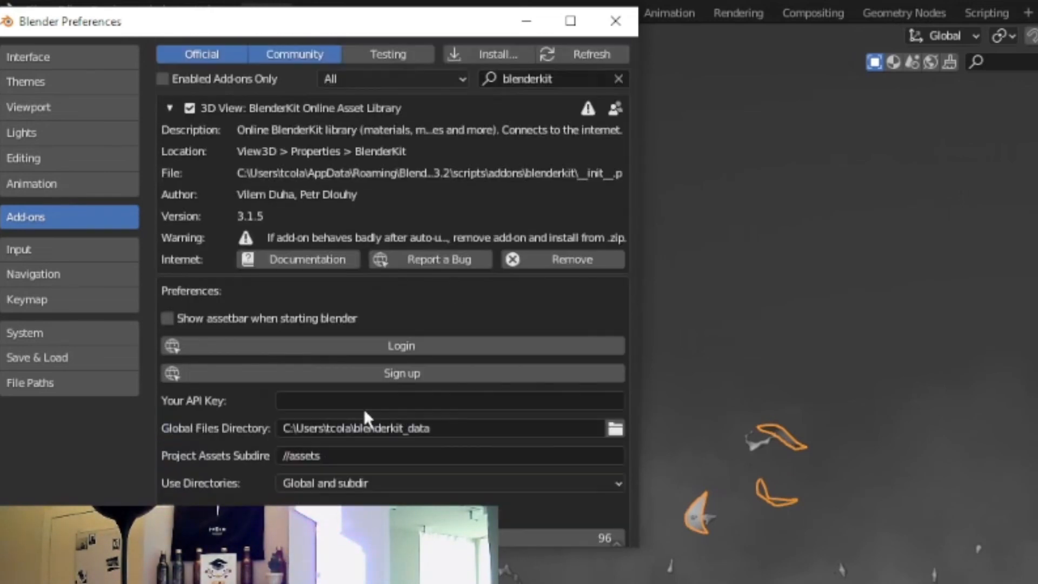
left_click(615, 22)
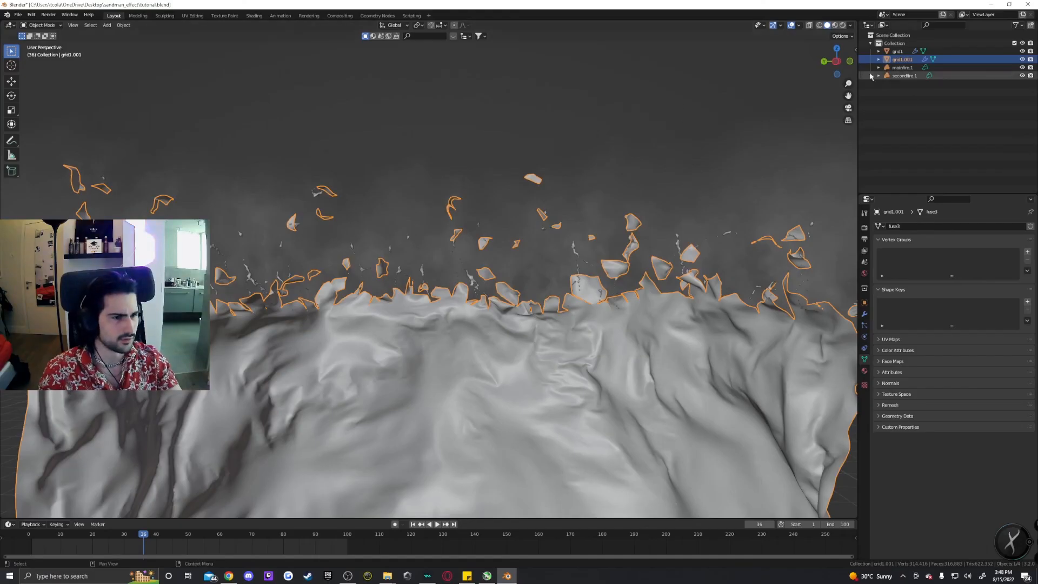
Open the BlenderKit sidebar panel and search its materials for procedural lava.
left_click(854, 49)
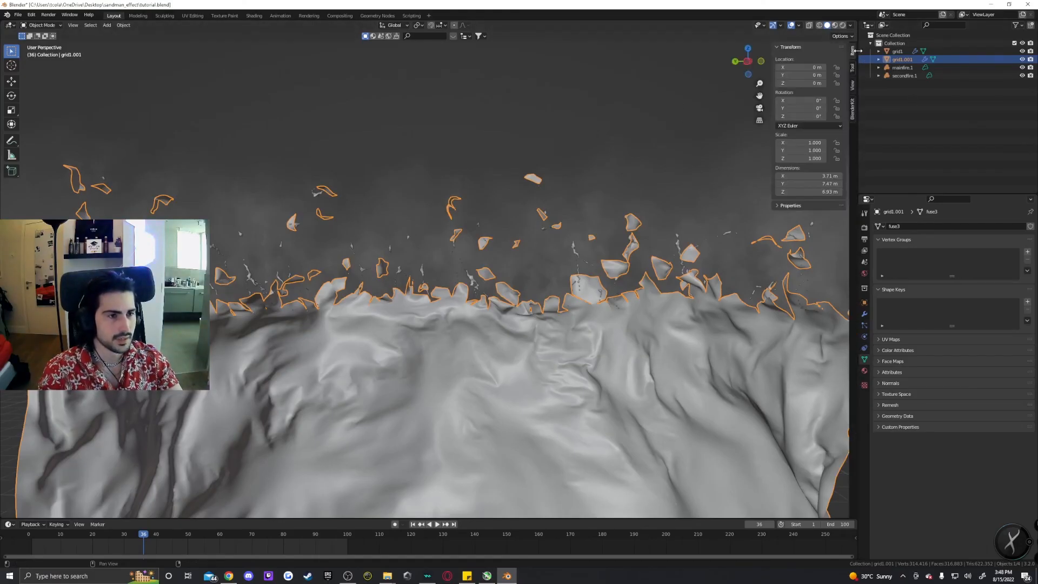
left_click_drag(771, 106, 876, 94)
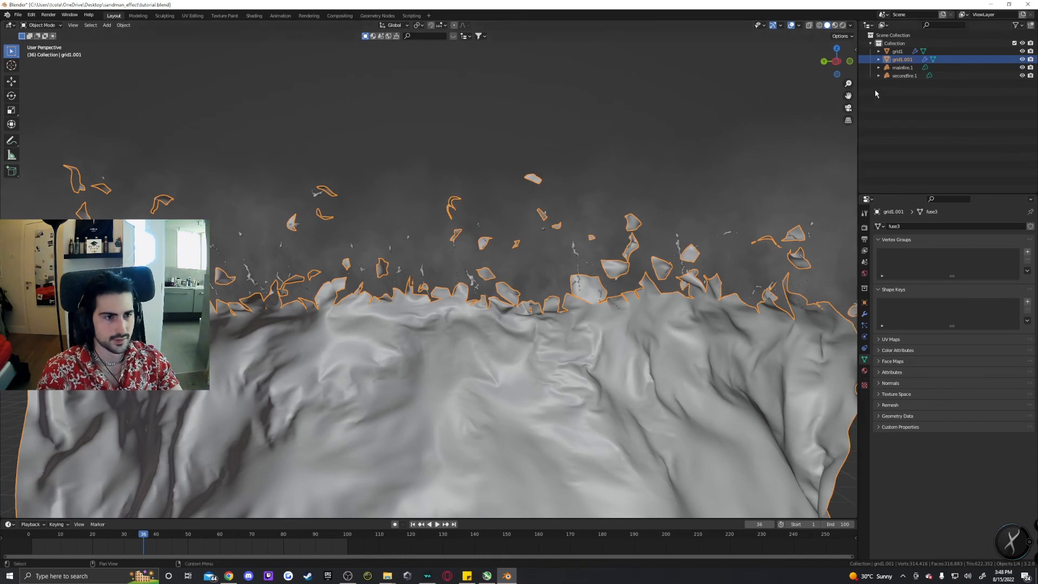
key("n")
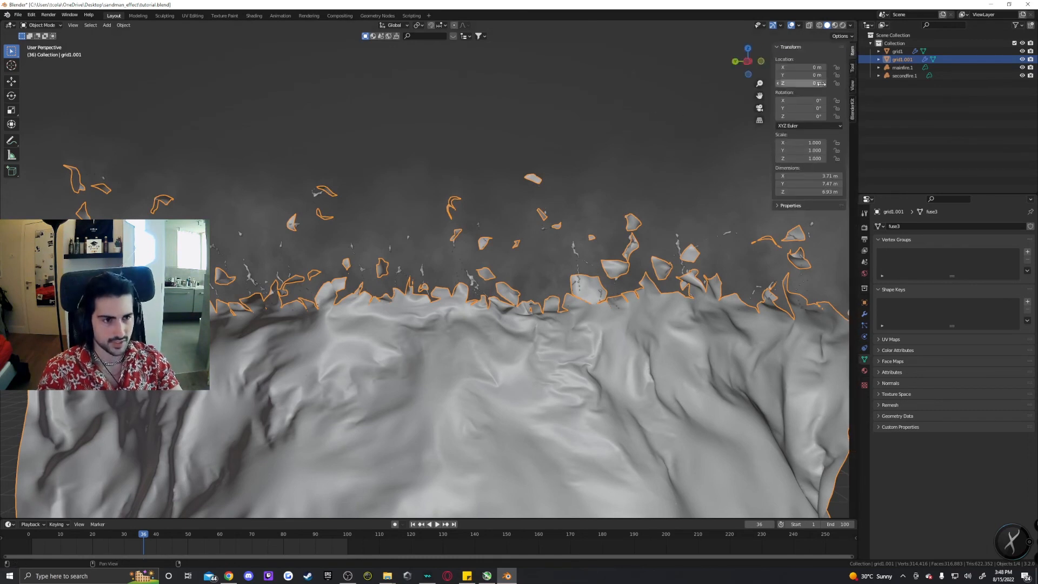
left_click(853, 110)
left_click(806, 101)
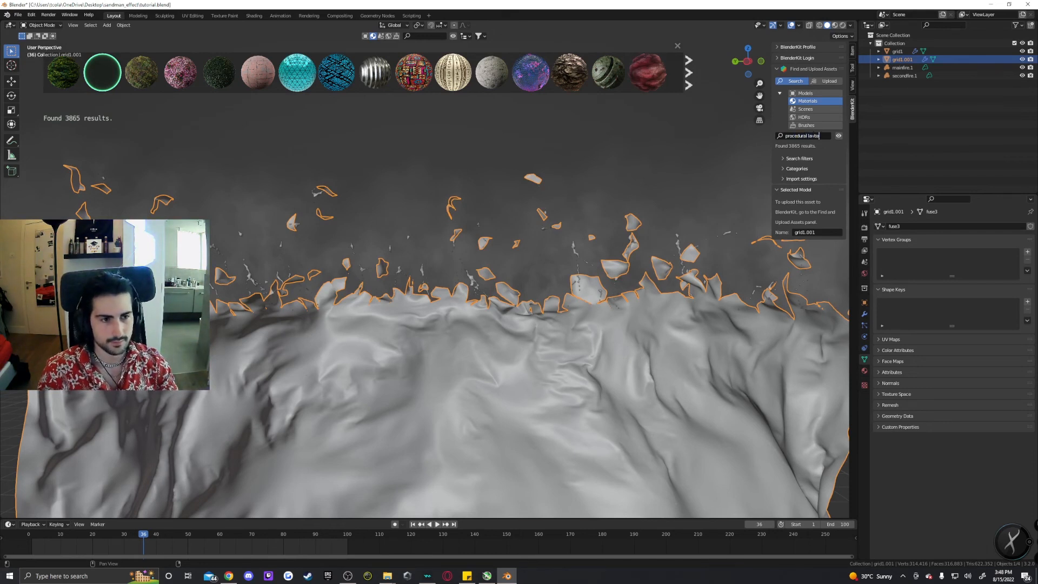
type("va")
key("Return")
Select the wall object grid1.001 and drag the Procedural Old Bricks material onto it.
mouse_move(278, 70)
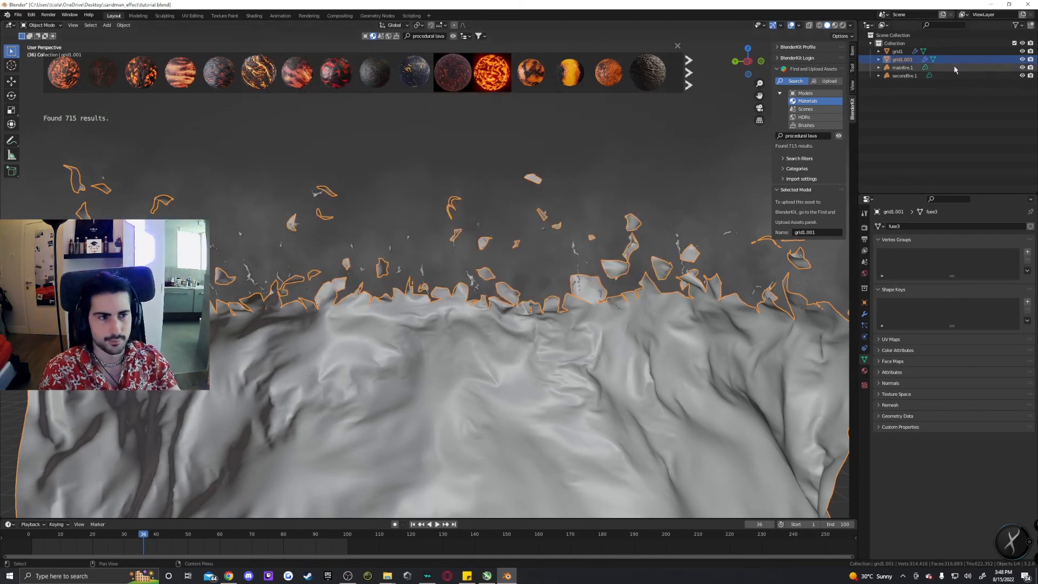
left_click(897, 51)
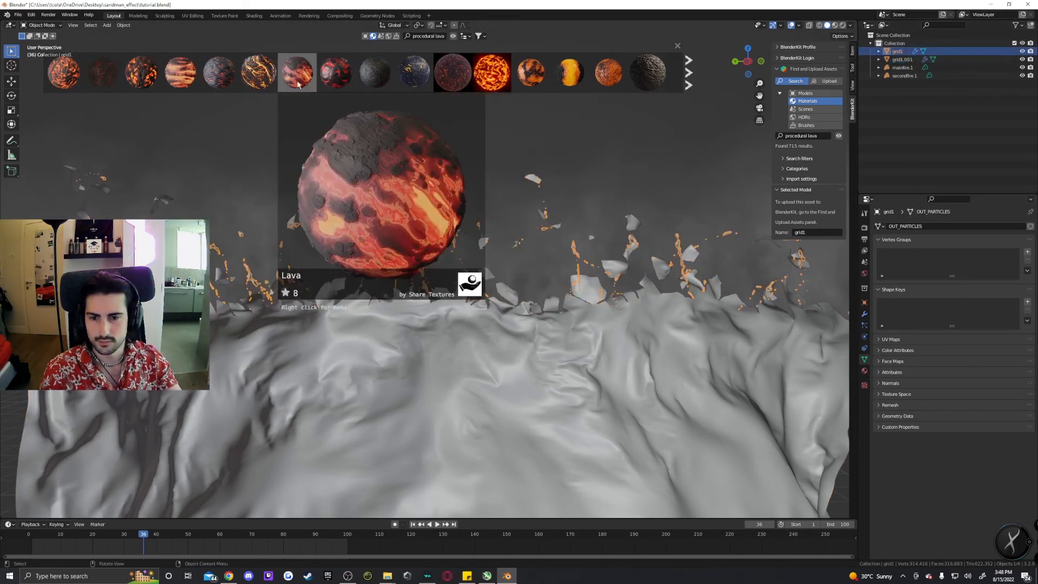
mouse_move(258, 85)
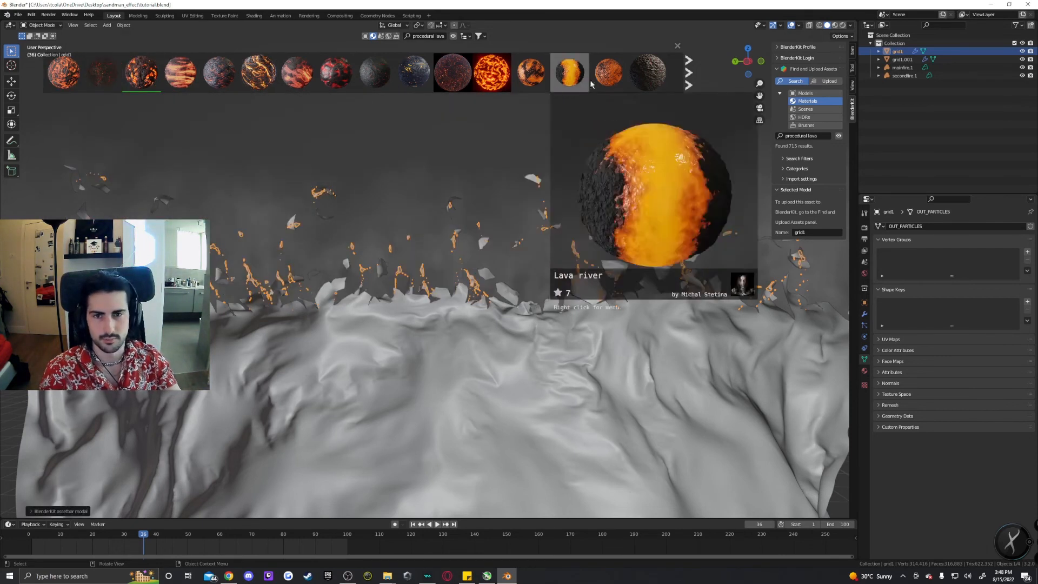
left_click(901, 59)
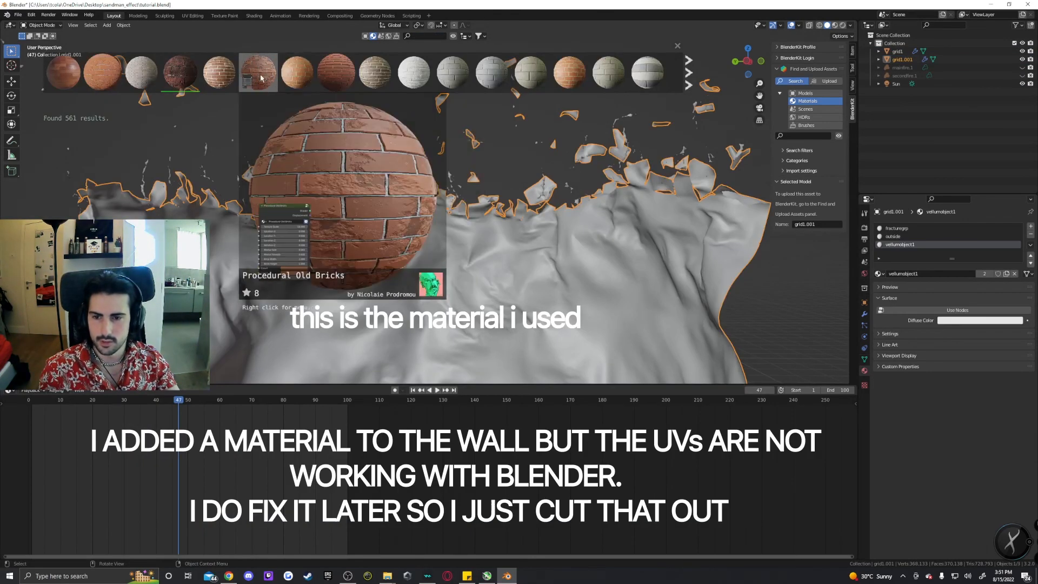
left_click_drag(260, 78, 278, 92)
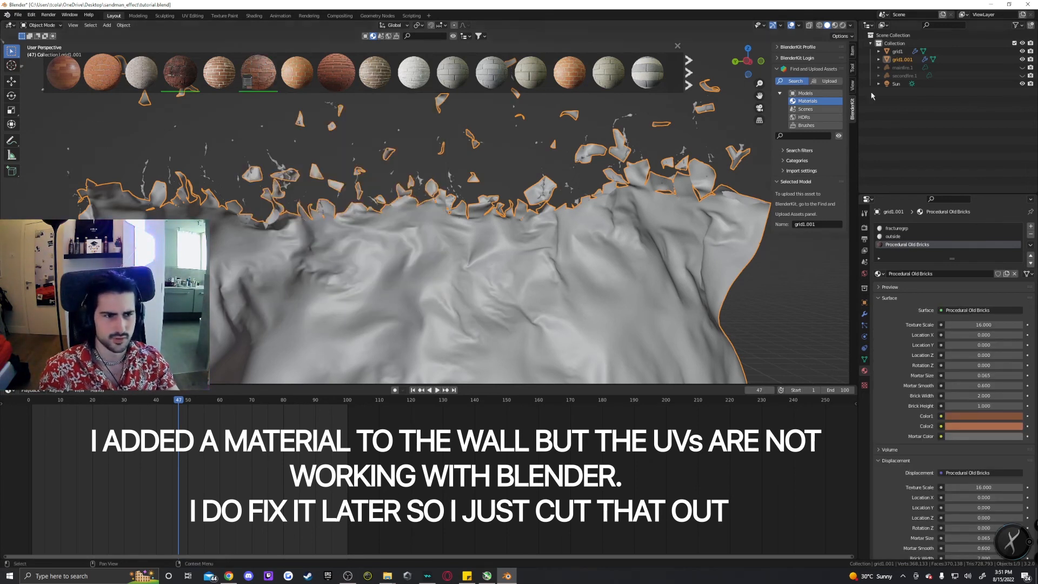
Switch the viewport to rendered shading and review the Cycles render devices in System preferences.
left_click(863, 227)
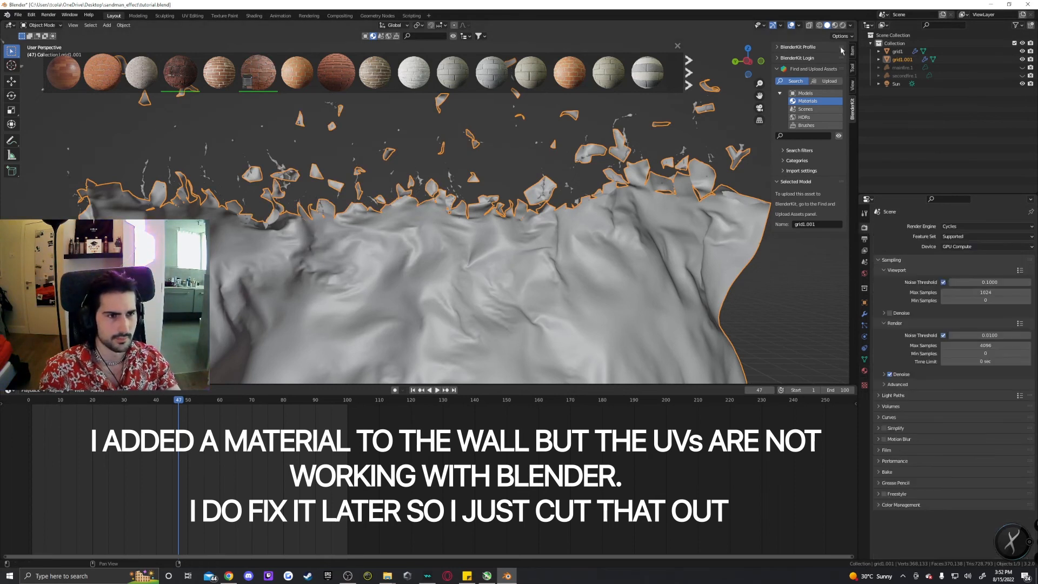
left_click(842, 25)
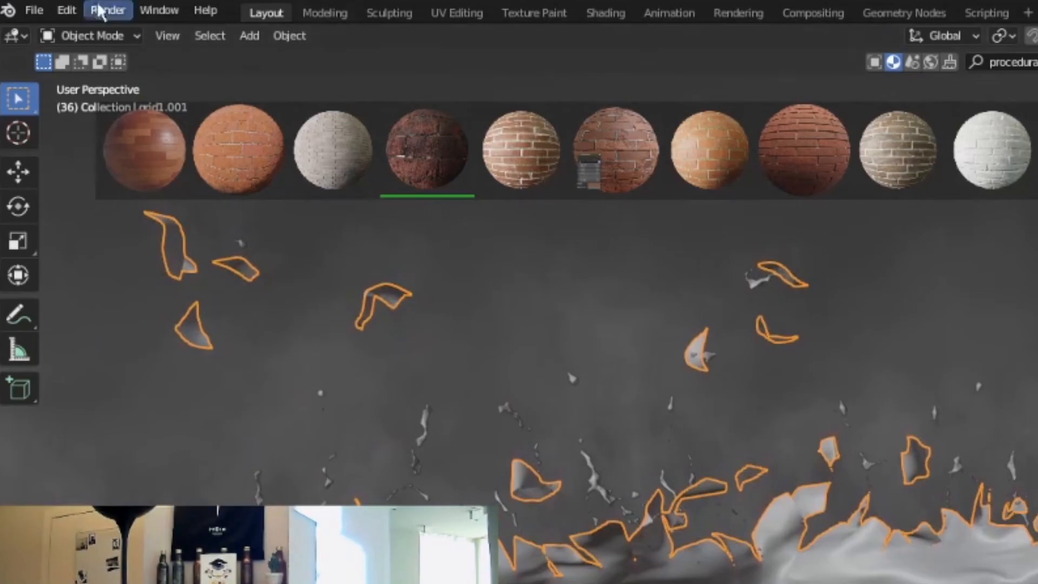
left_click(32, 15)
left_click(122, 292)
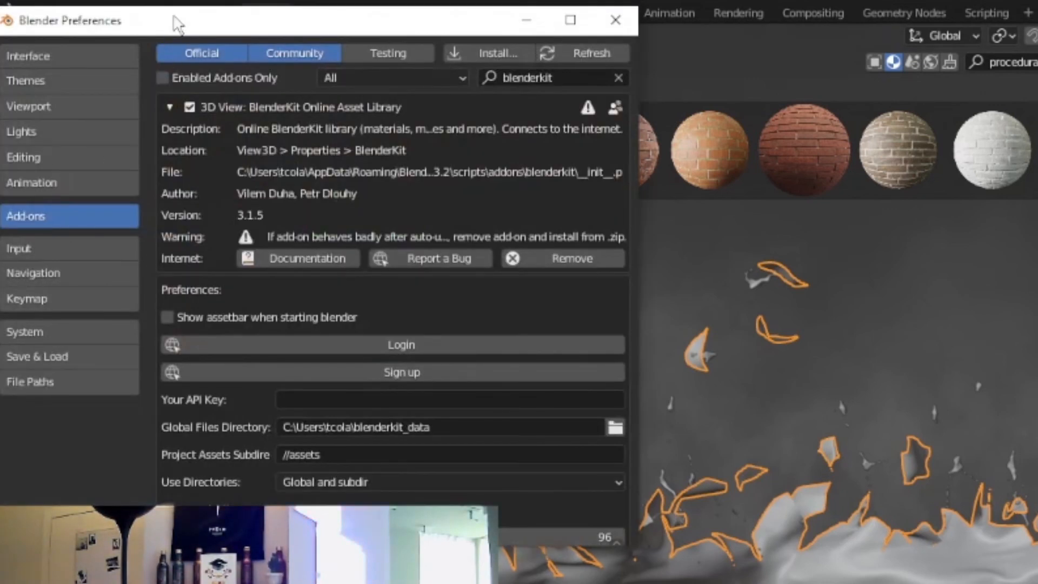
left_click_drag(178, 21, 507, 121)
left_click(361, 432)
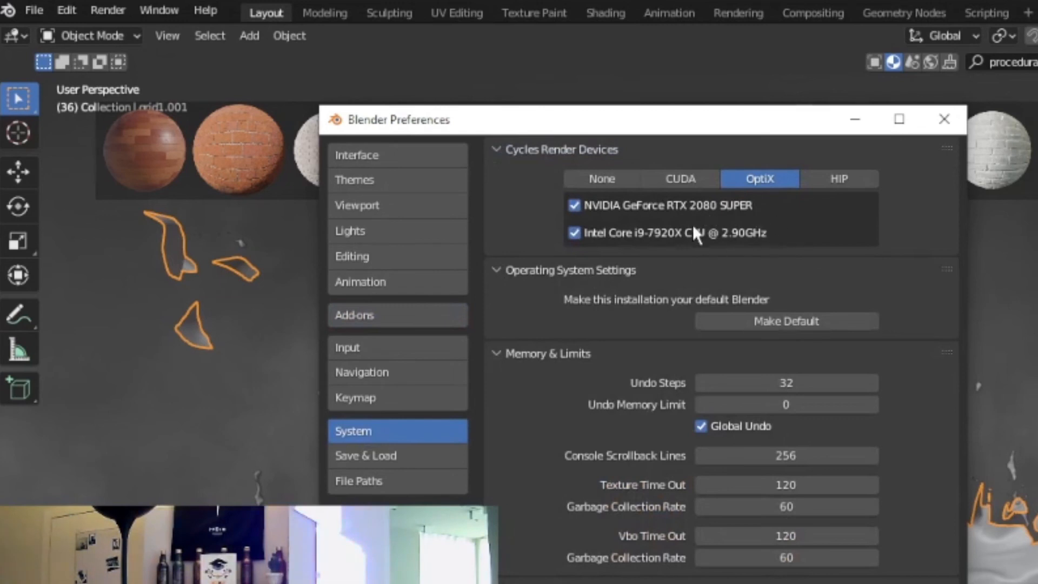
left_click(946, 126)
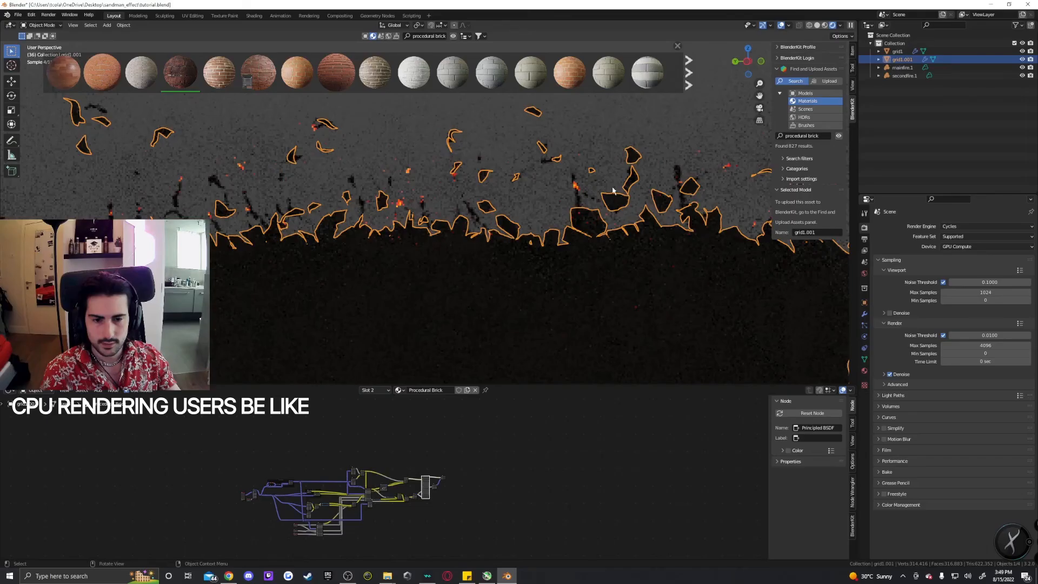
Add a Sun light to the scene and nudge the viewport Max Samples value.
key("shift+a")
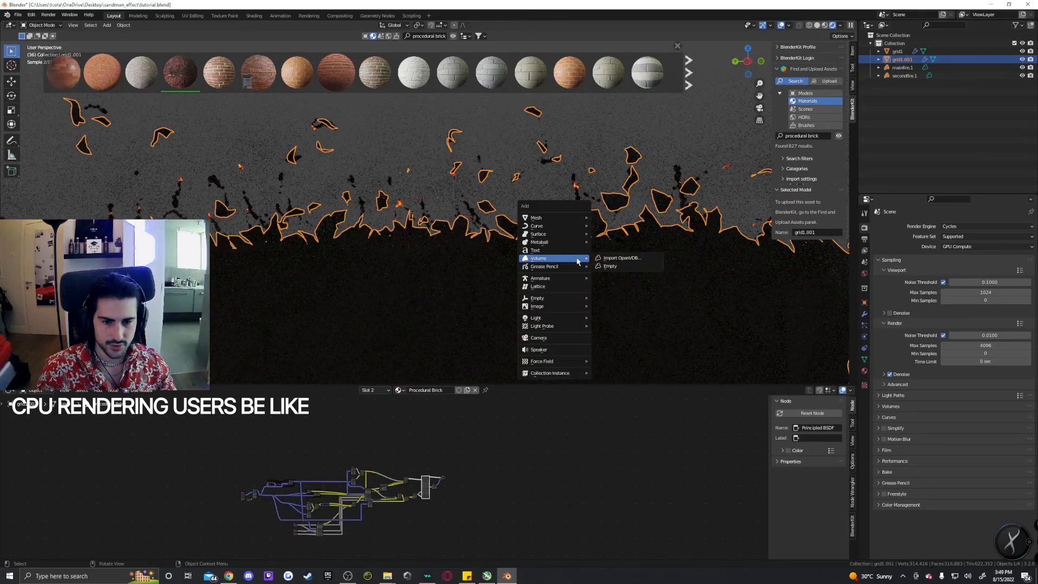
left_click(610, 327)
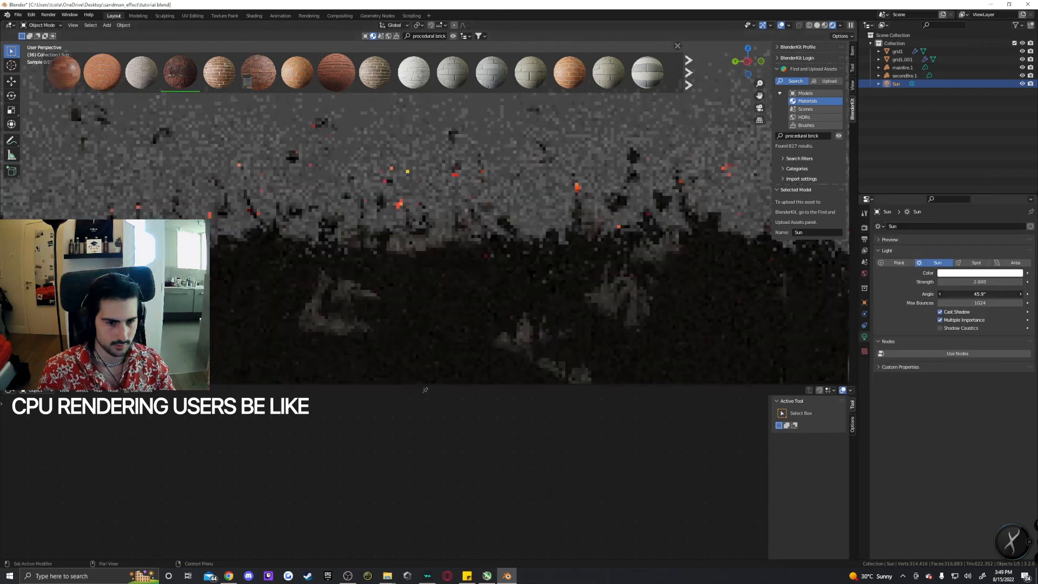
left_click_drag(980, 294, 995, 294)
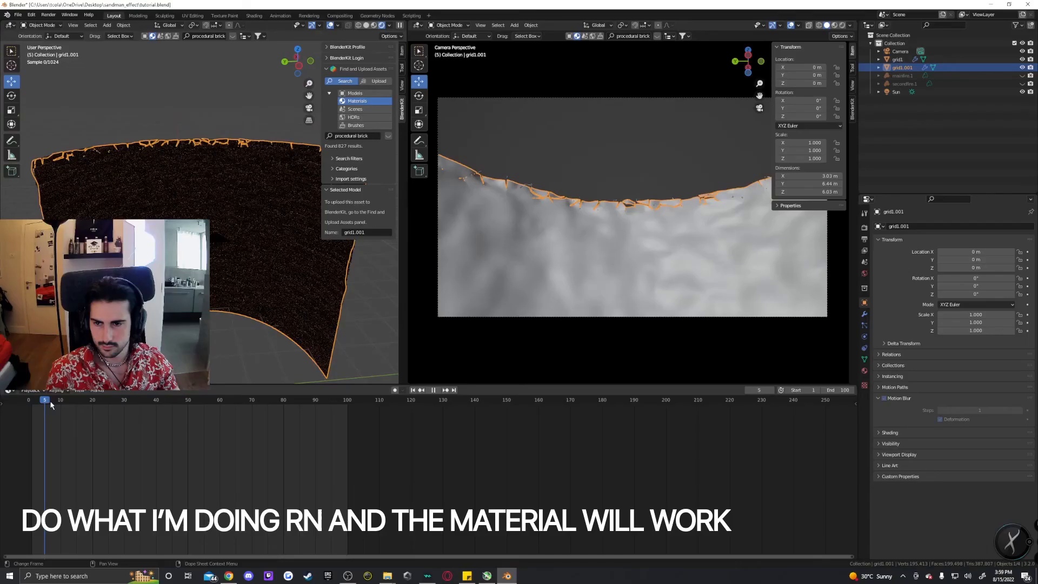
Start animation playback and turn the timeline area into the Shader Editor.
key("space")
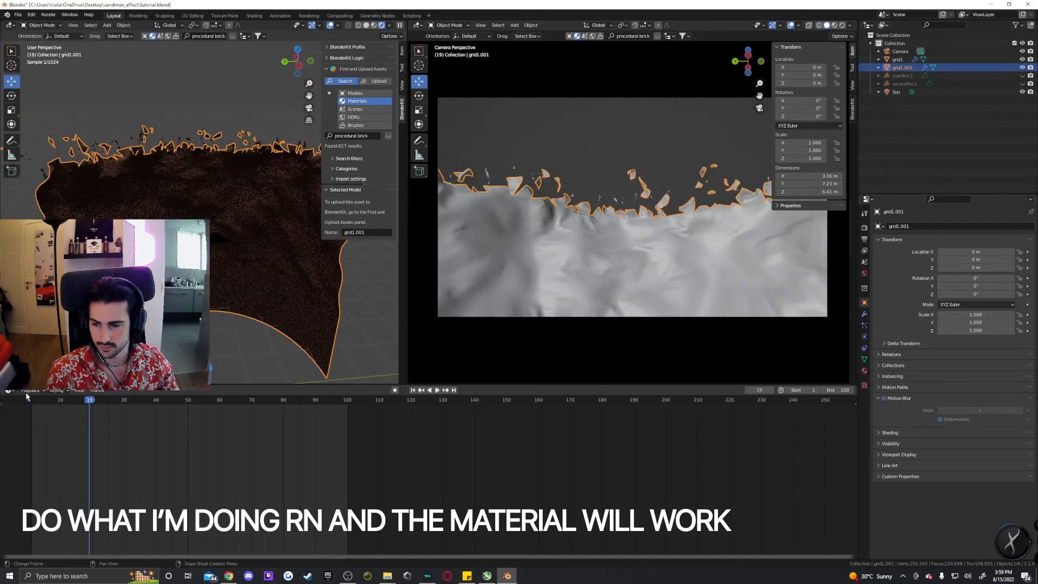
left_click(10, 390)
left_click(28, 466)
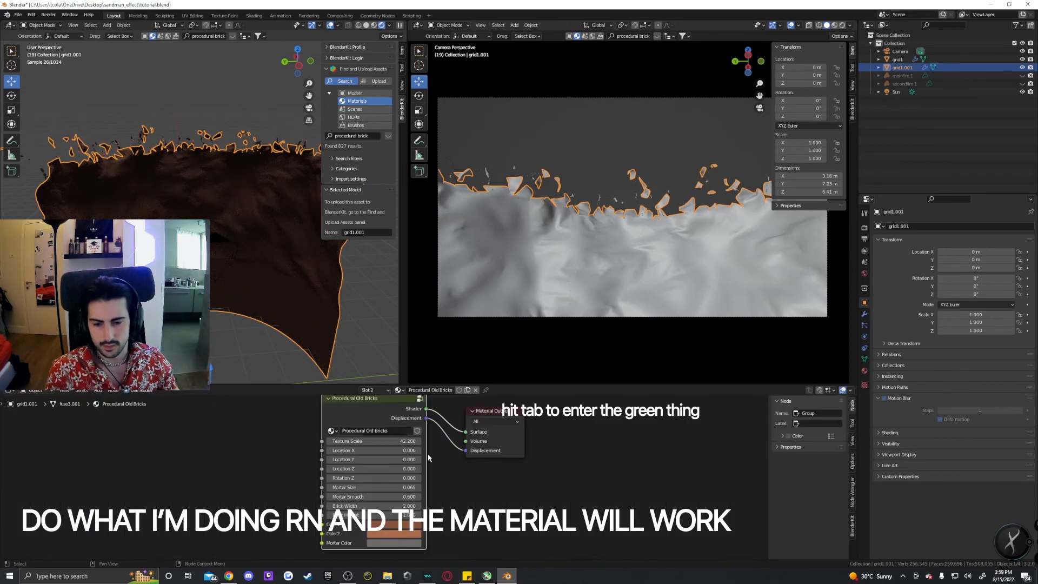
Enter the Procedural Old Bricks node group and connect the Generated texture coordinate to the Add node's first Vector input.
key("Tab")
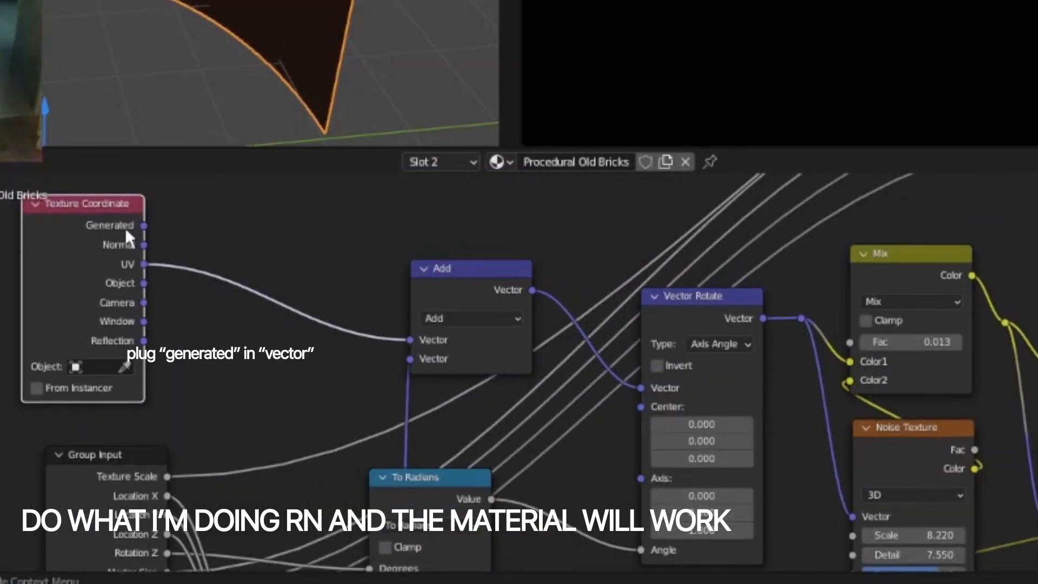
left_click_drag(142, 225, 412, 339)
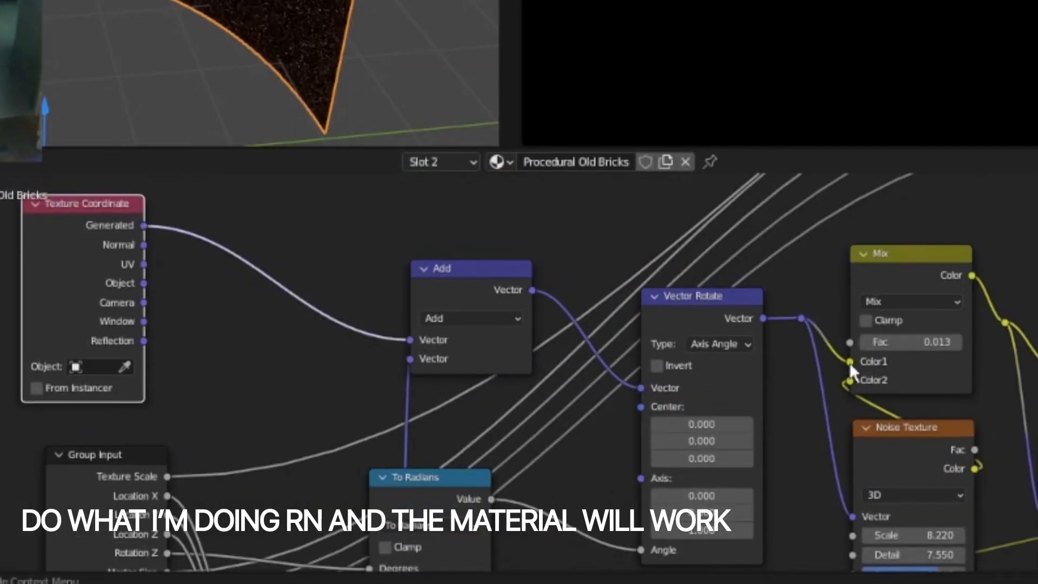
Set the Mapping node's rotation X and Y to 90°, then reset the group's Texture Scale to its default.
middle_click_drag(1035, 405, 704, 267)
double_click(925, 322)
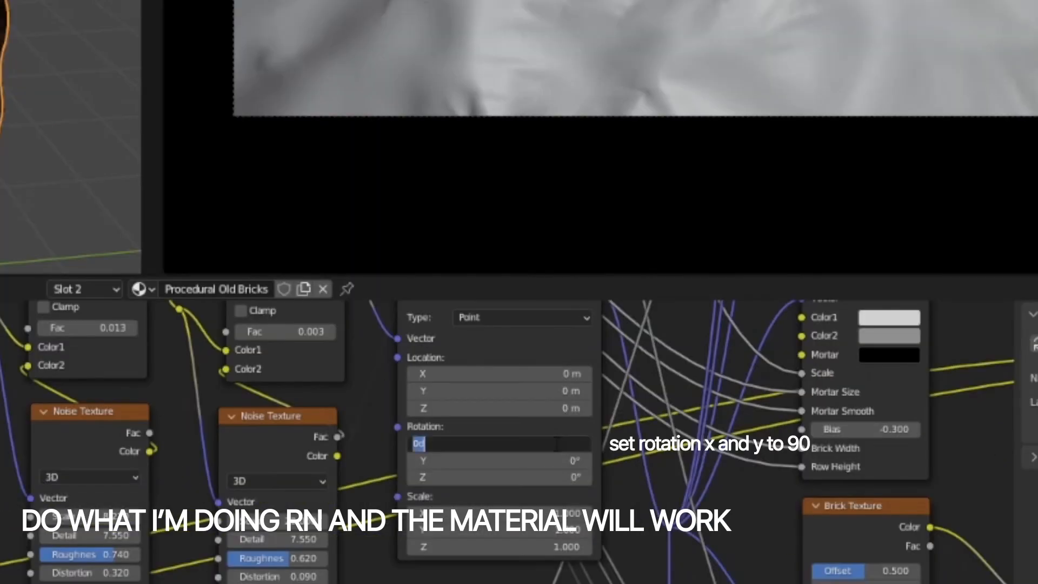
type("90")
key("Return")
double_click(555, 460)
type("90")
key("Return")
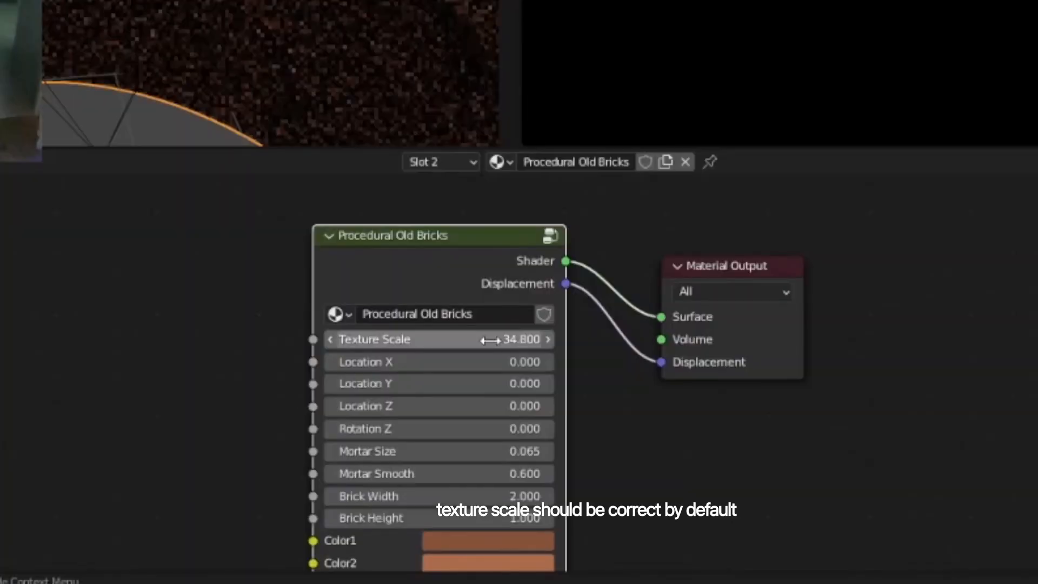
key("BackSpace")
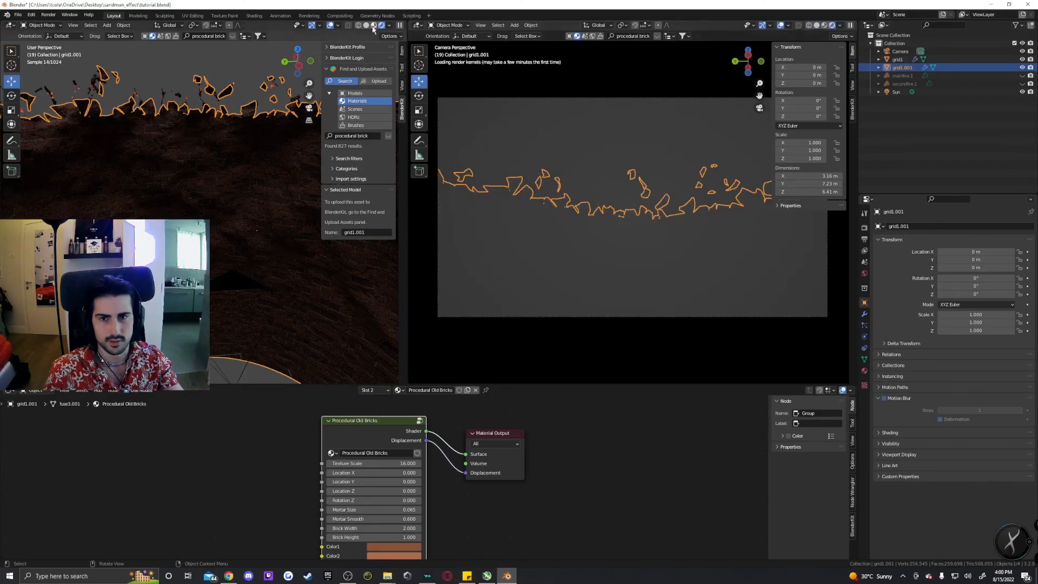
Switch the left viewport to solid shading and close the sidebars in both viewports.
left_click(372, 26)
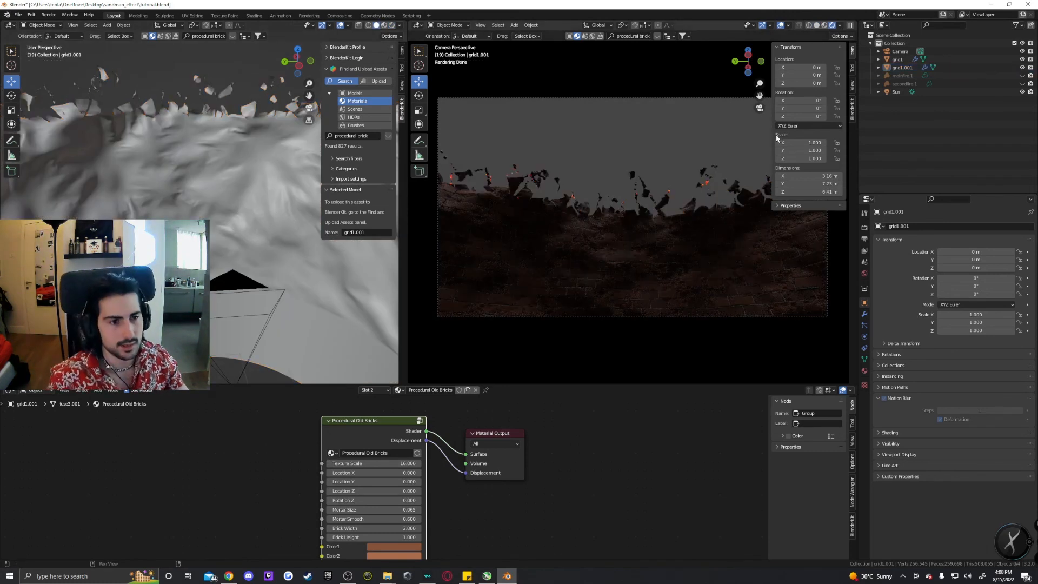
left_click_drag(772, 139, 852, 139)
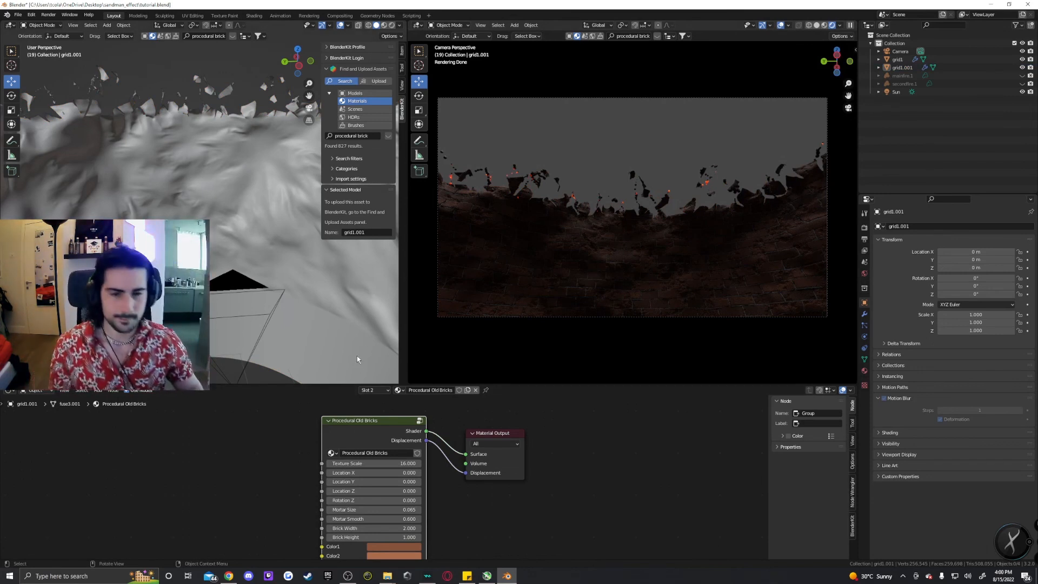
middle_click_drag(261, 238, 325, 204)
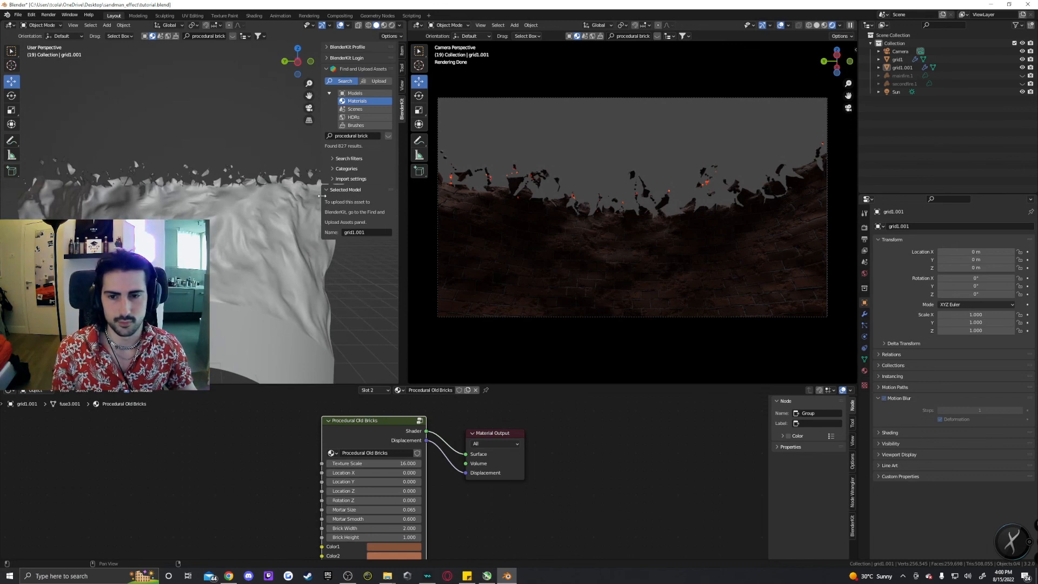
left_click_drag(321, 196, 427, 203)
middle_click_drag(248, 258, 252, 246)
scroll(253, 246, "up", 1)
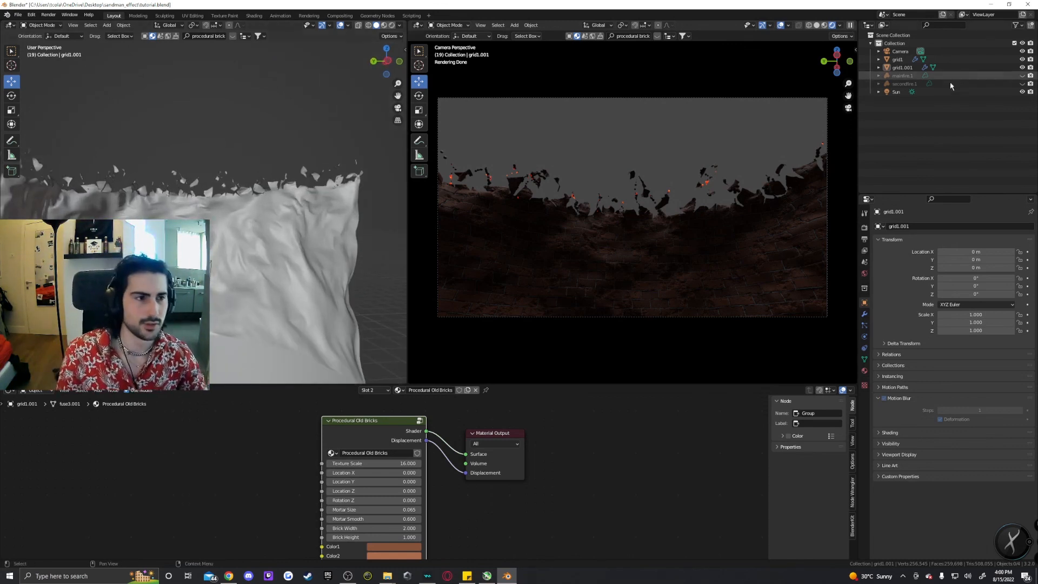
Unhide the secondfire1 object in the viewport.
left_click(1022, 84)
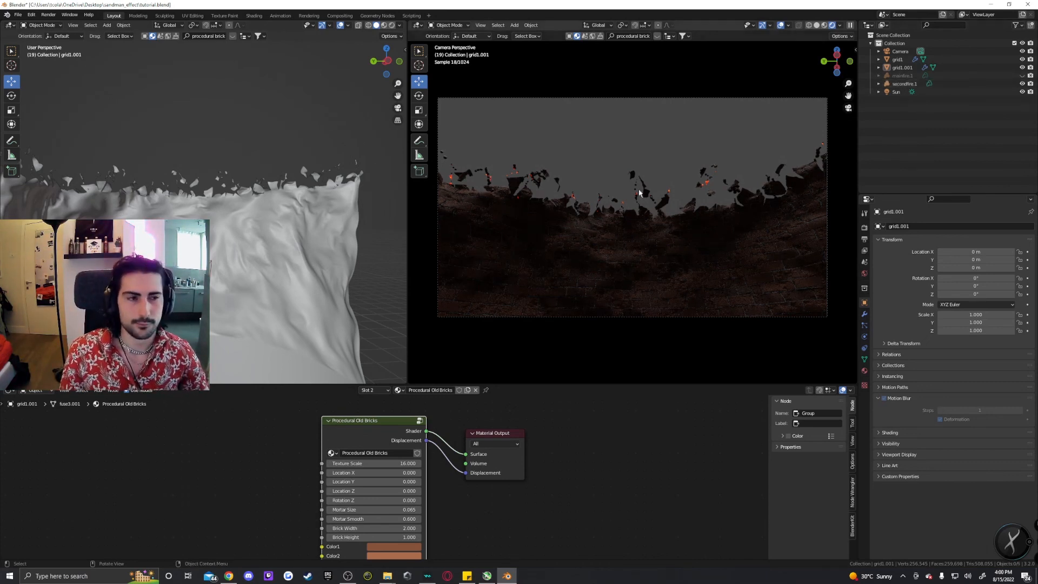
Select the secondfire1 volume and create a new material for it with a Principled Volume shader.
left_click(906, 85)
left_click(864, 348)
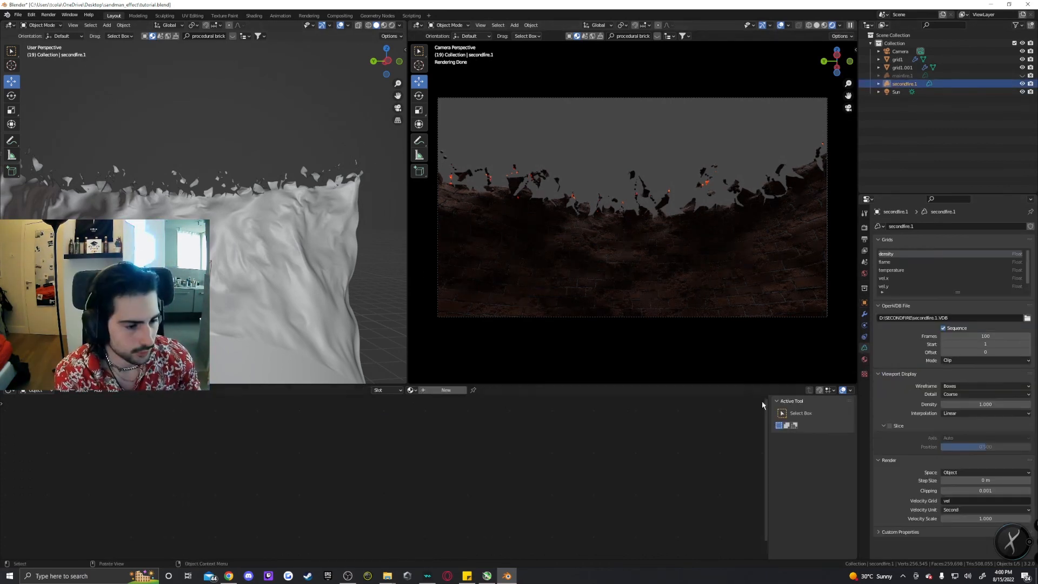
left_click(865, 360)
left_click(941, 261)
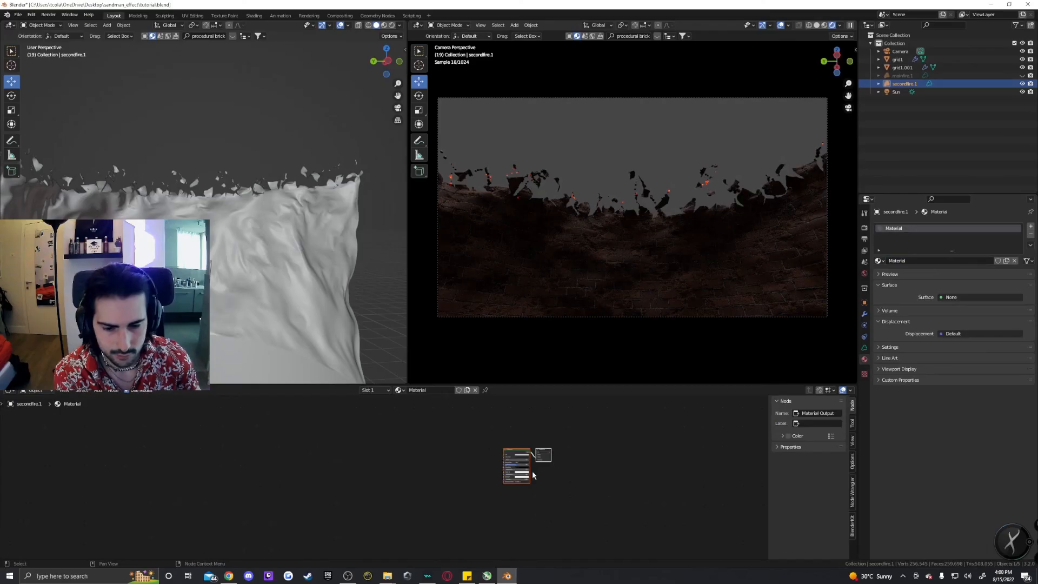
scroll(562, 462, "up", 7)
scroll(574, 455, "up", 5)
middle_click_drag(755, 442, 517, 457)
scroll(644, 466, "up", 5)
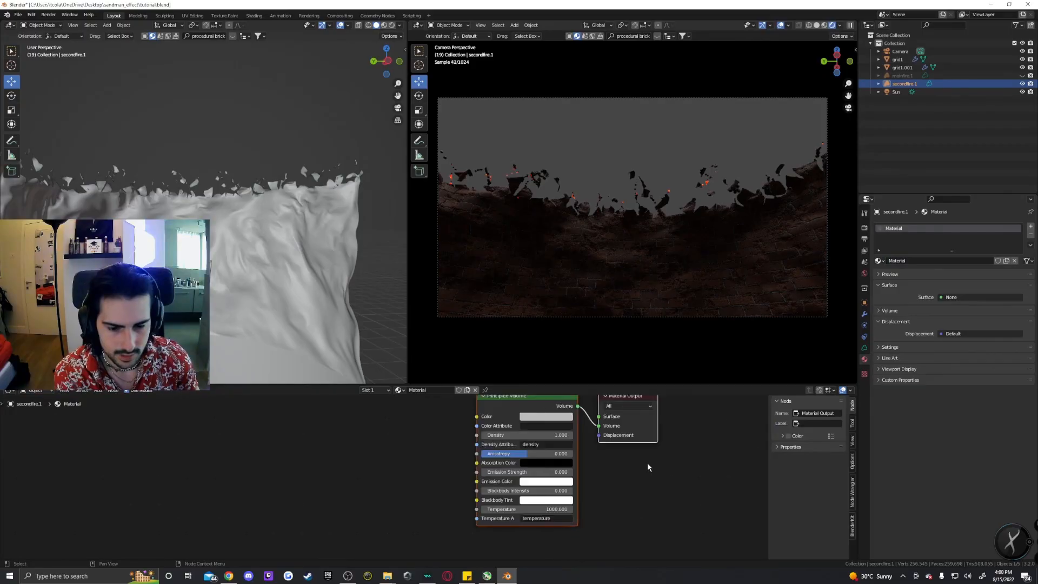
scroll(647, 464, "down", 3)
middle_click_drag(647, 464, 590, 419)
scroll(546, 440, "up", 2)
middle_click_drag(590, 481, 563, 479)
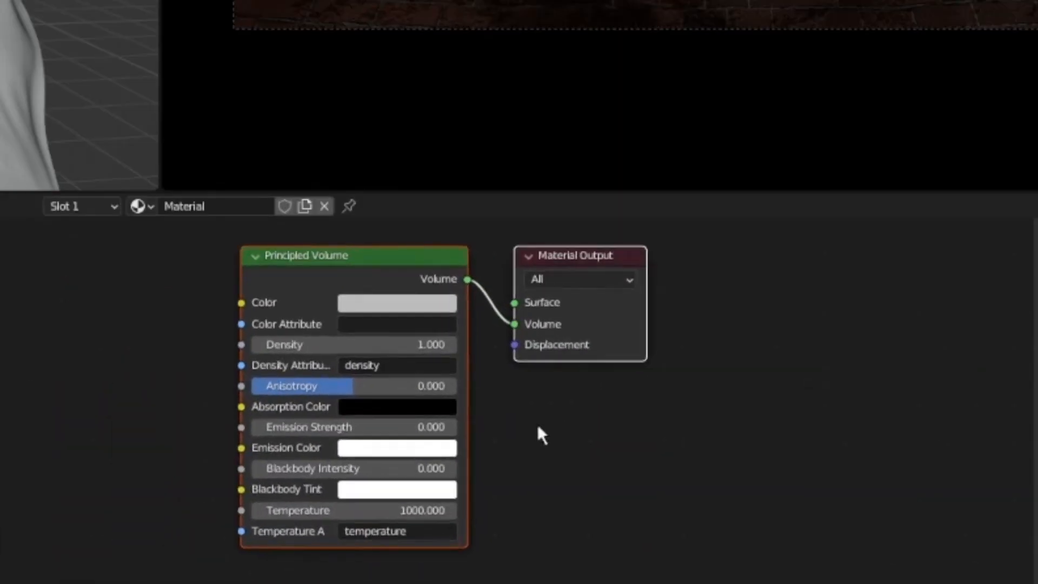
left_click(537, 425)
left_click_drag(540, 340, 620, 331)
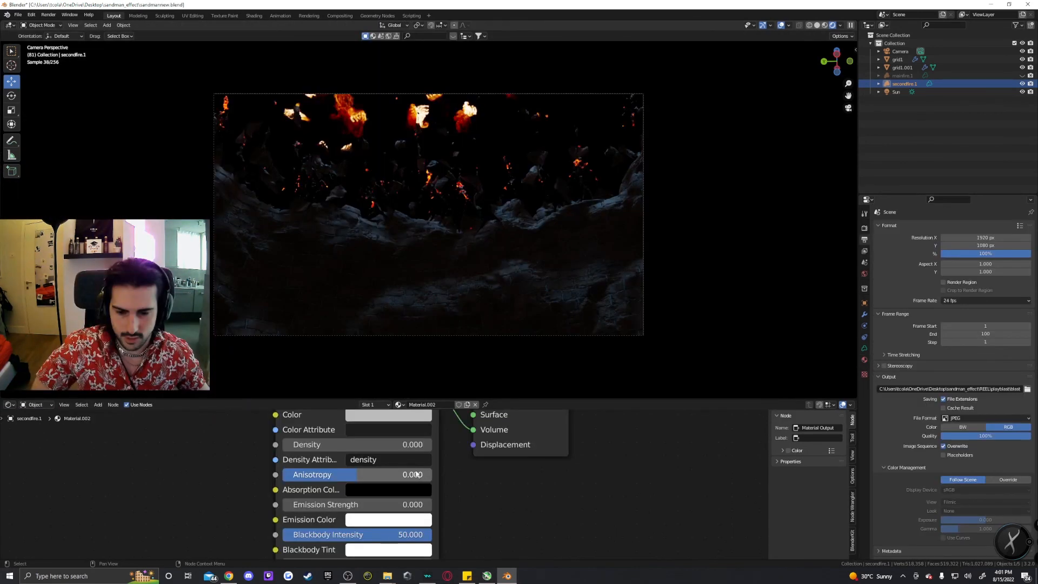
scroll(454, 472, "down", 3)
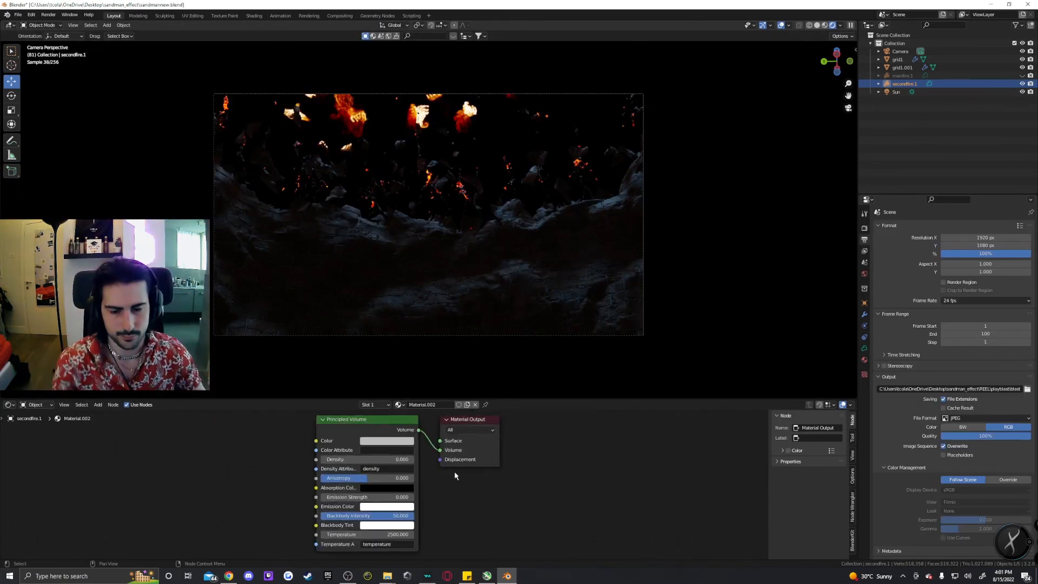
Inspect the Displacement node in grid1.001's Procedural Lava Rock material.
scroll(471, 484, "up", 2)
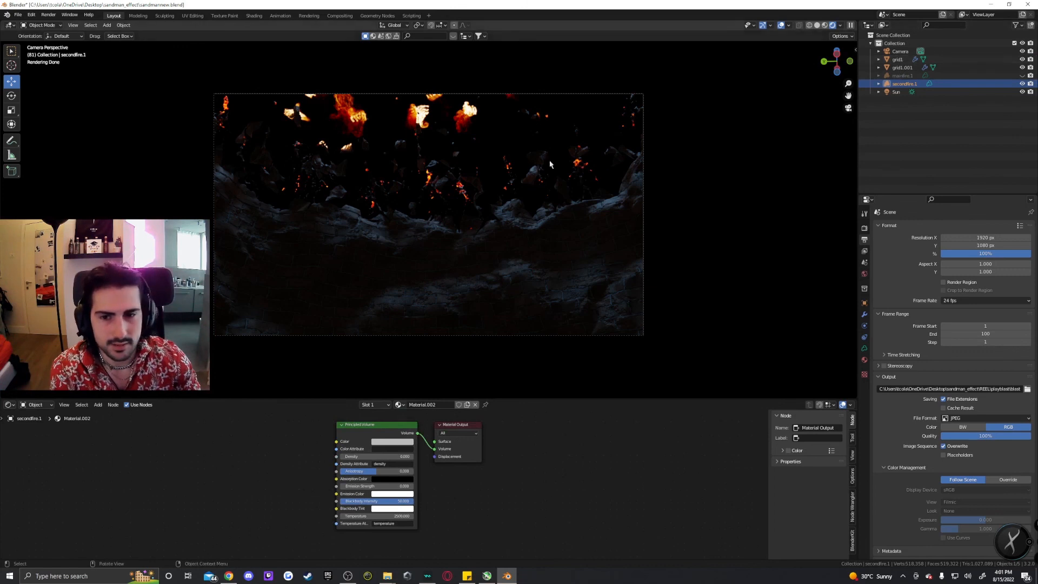
left_click(902, 69)
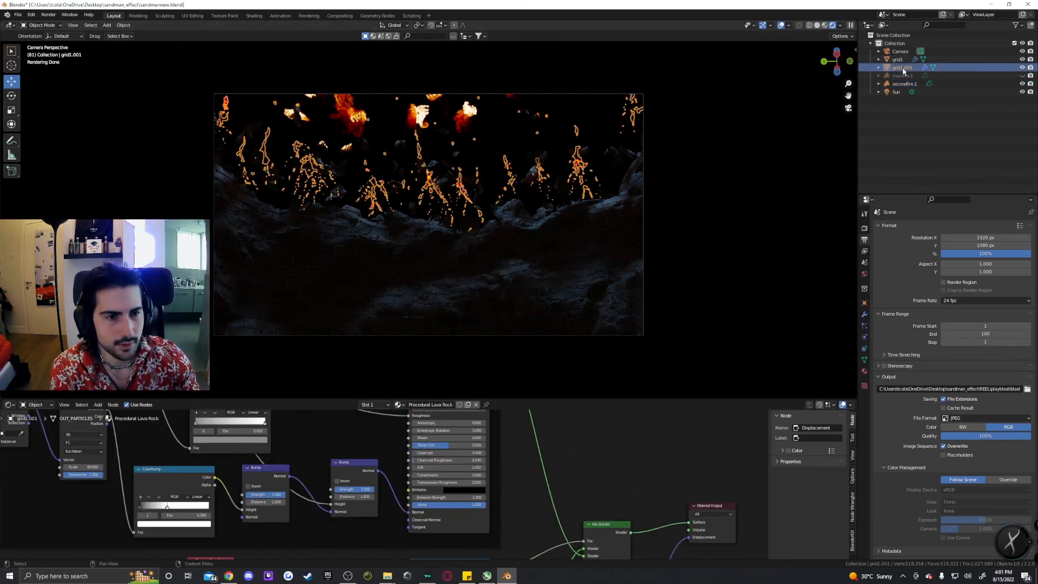
scroll(433, 184, "up", 4)
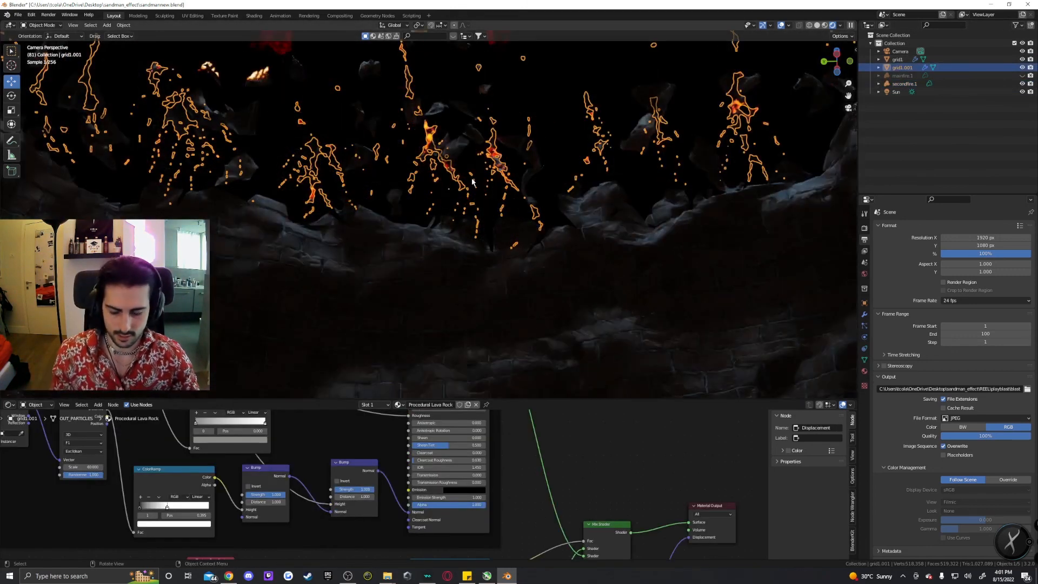
scroll(416, 232, "up", 4)
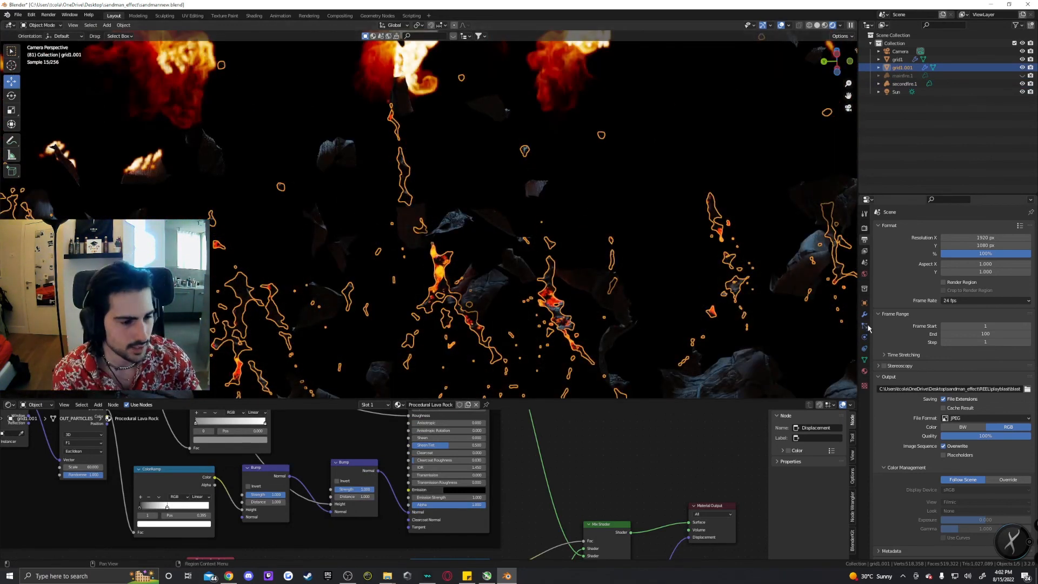
left_click(864, 371)
key("Home")
scroll(547, 481, "down", 1)
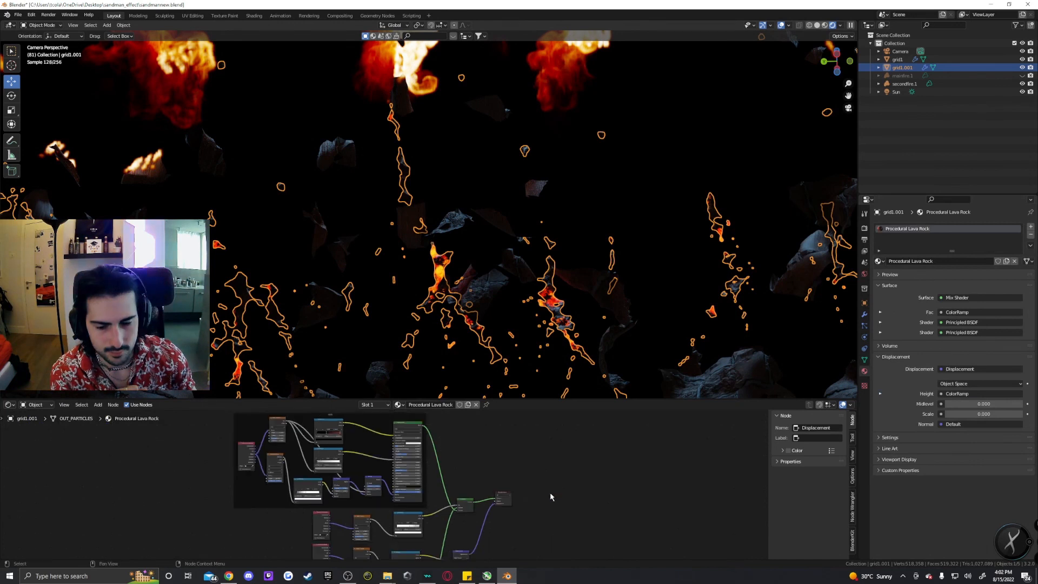
scroll(541, 486, "up", 5)
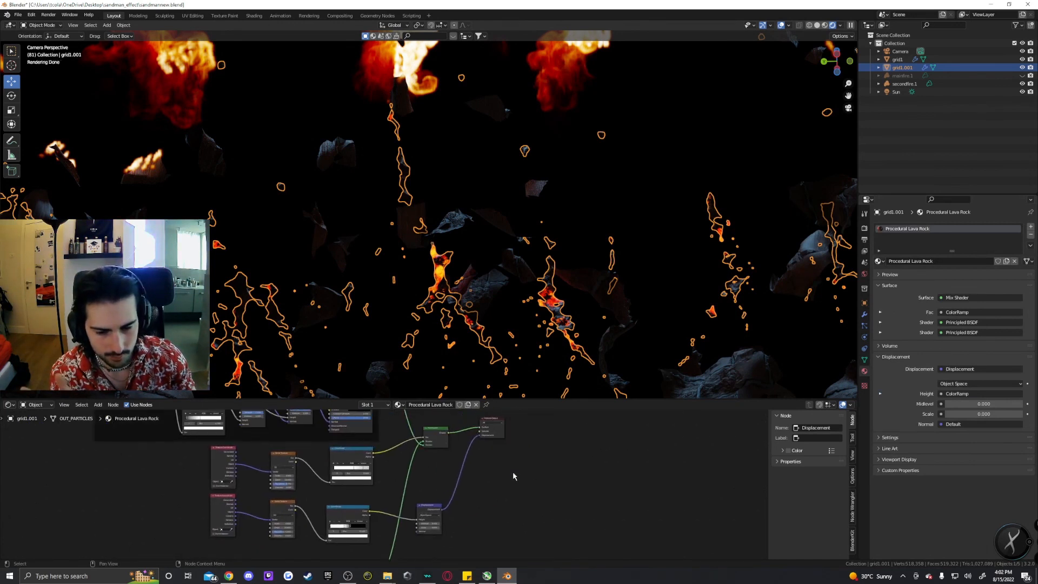
scroll(478, 496, "up", 5)
middle_click_drag(468, 537, 425, 501)
scroll(432, 493, "down", 4)
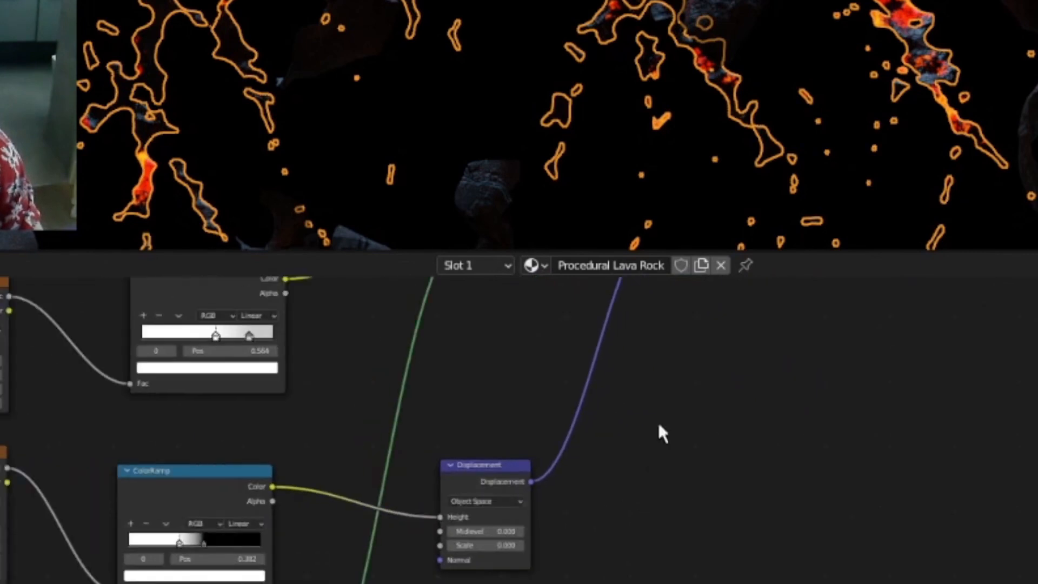
middle_click_drag(451, 464, 454, 456)
middle_click_drag(666, 389, 676, 349)
scroll(533, 488, "up", 6)
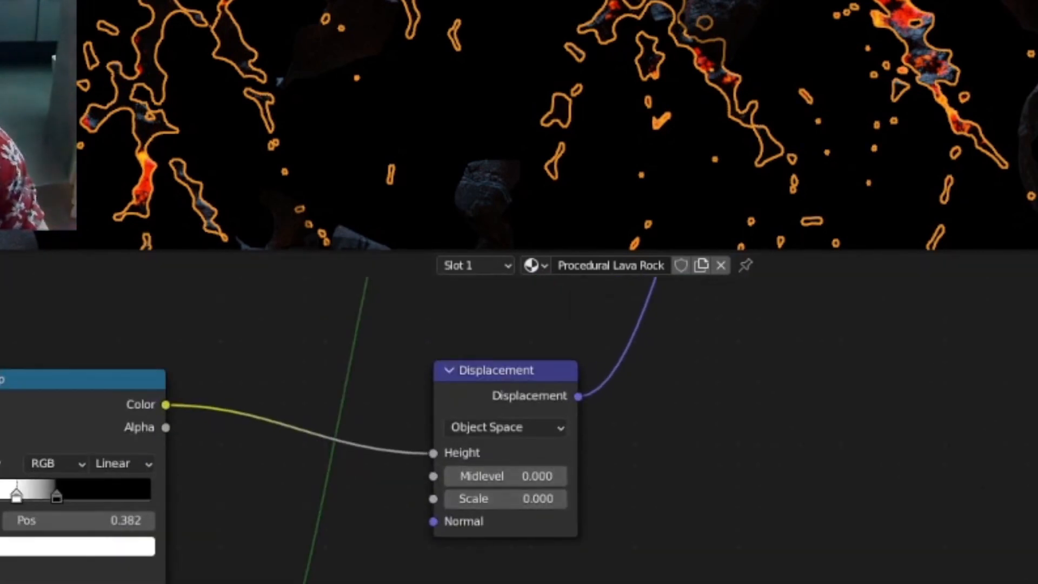
scroll(813, 316, "down", 5)
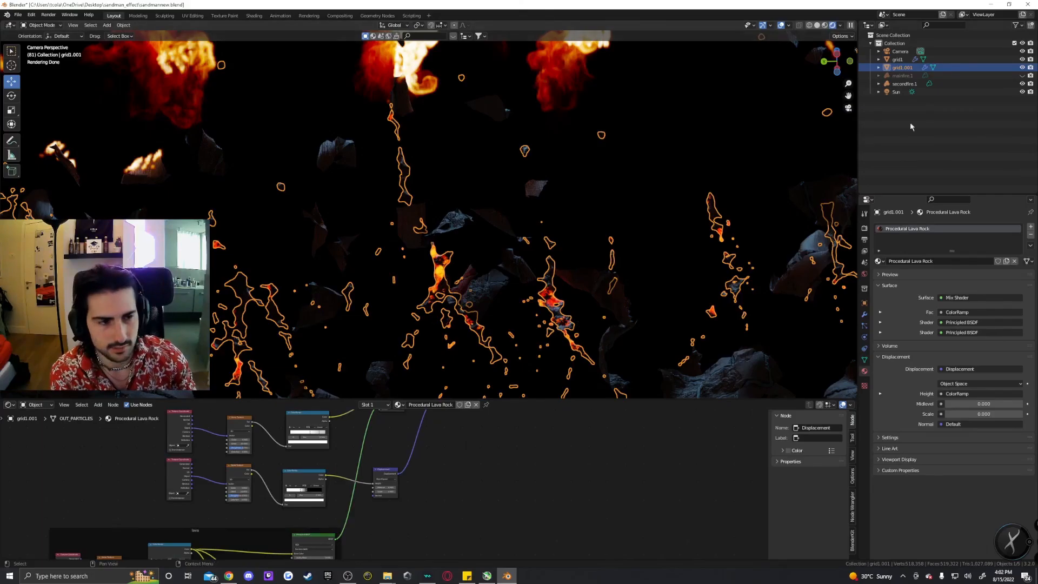
Hide the secondfire1 and mainfire1 volumes in the viewport and save the file.
left_click(903, 93)
left_click(908, 123)
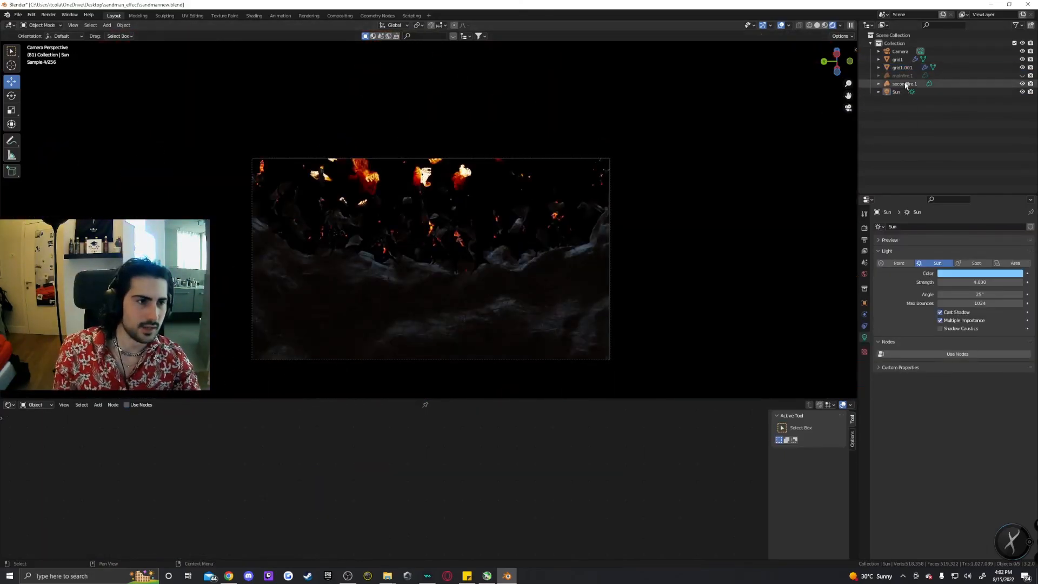
left_click(904, 84)
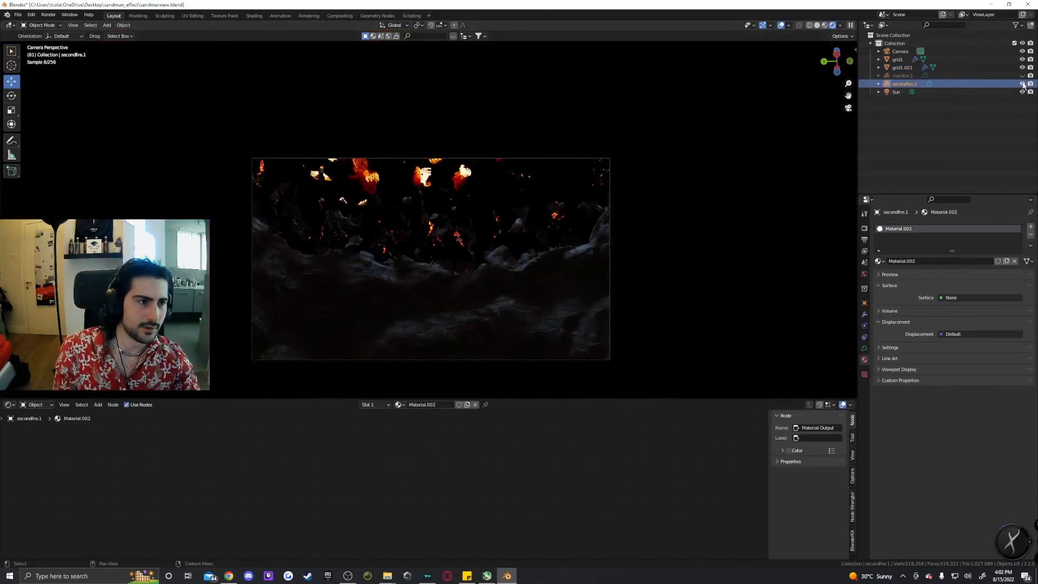
left_click(1022, 84)
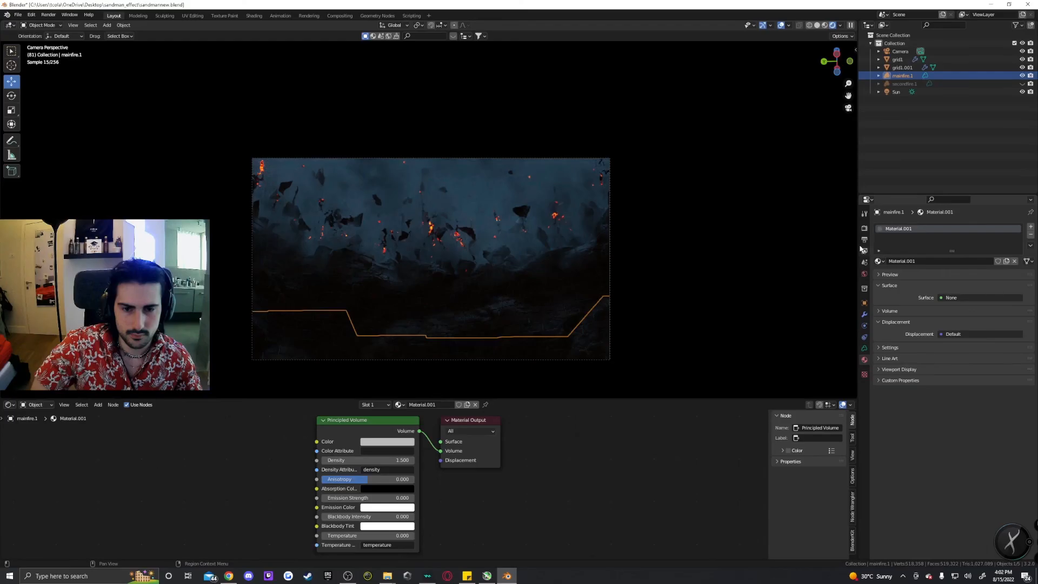
key("h")
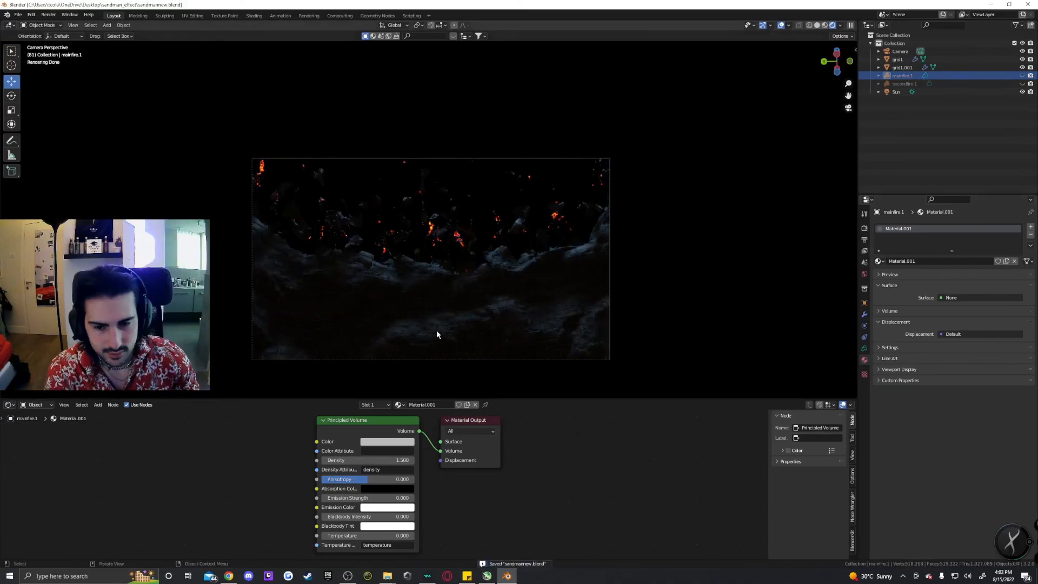
key("ctrl+s")
Select the Sun and switch the shader editor to the World's Background nodes, opening the Background color.
left_click(896, 92)
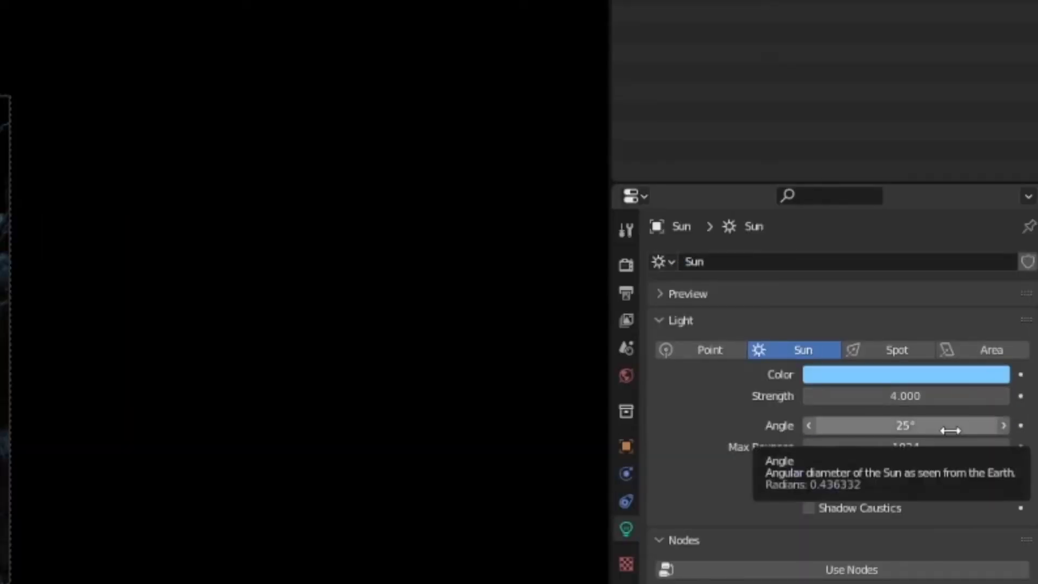
left_click(922, 380)
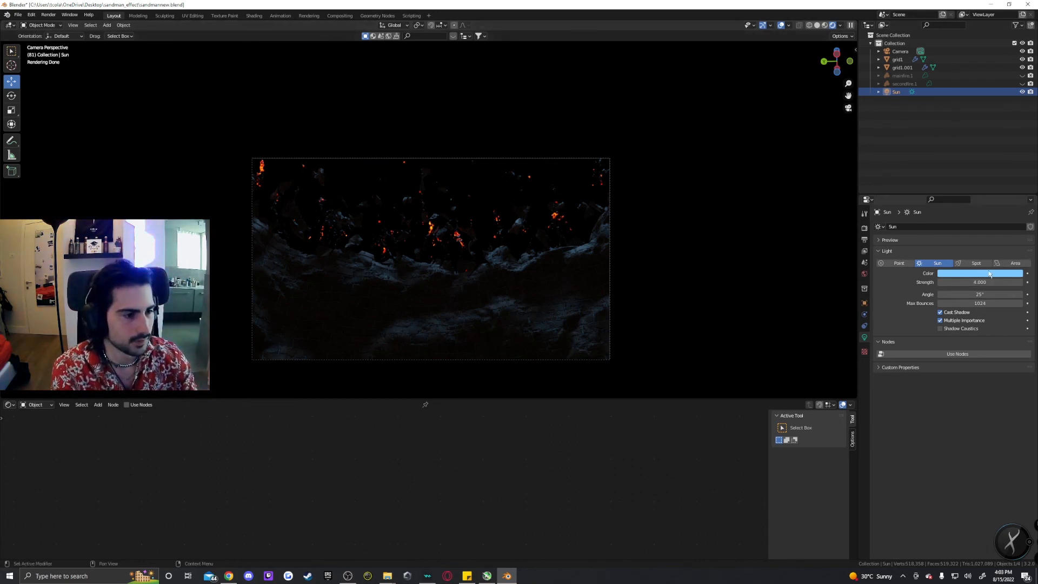
left_click(24, 406)
left_click(30, 422)
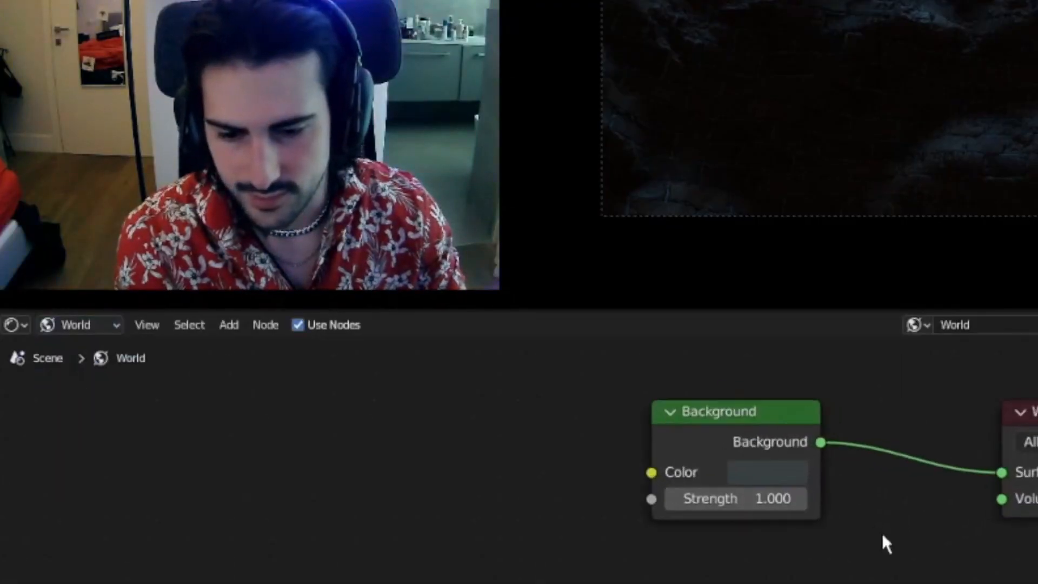
left_click(759, 475)
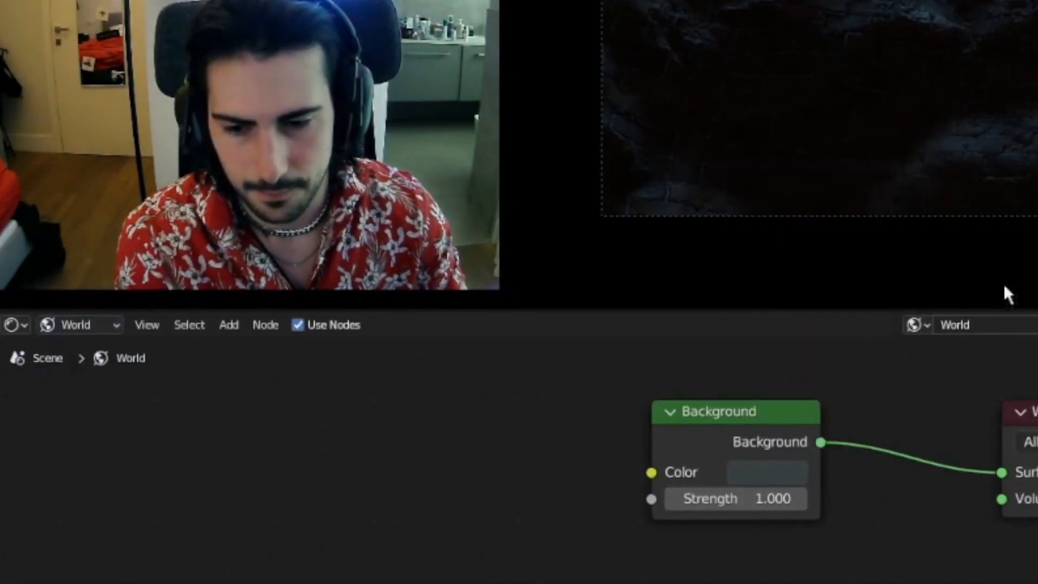
left_click(783, 472)
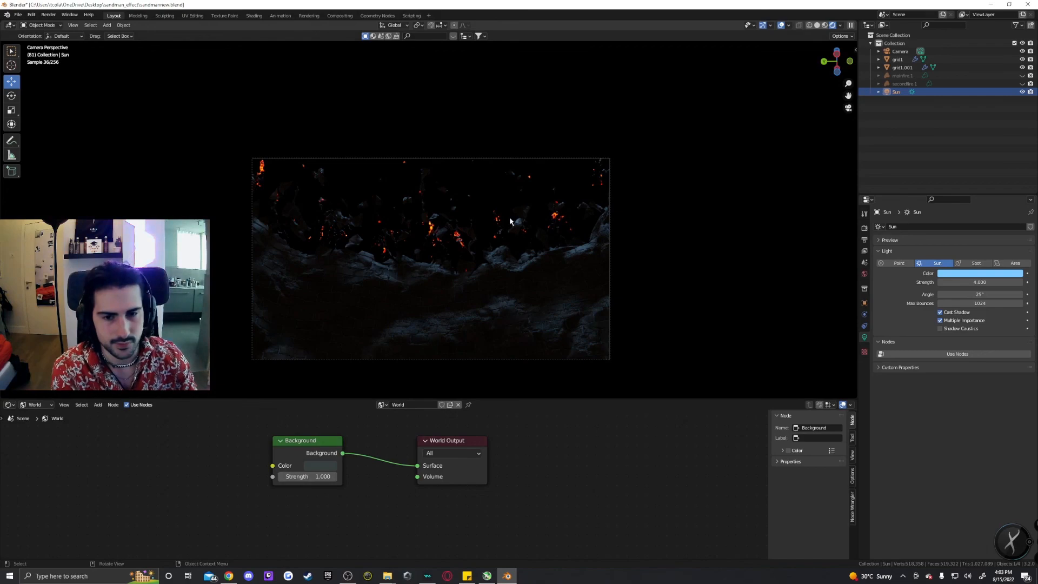
Toggle the World's Camera ray visibility on and then off again.
left_click(864, 275)
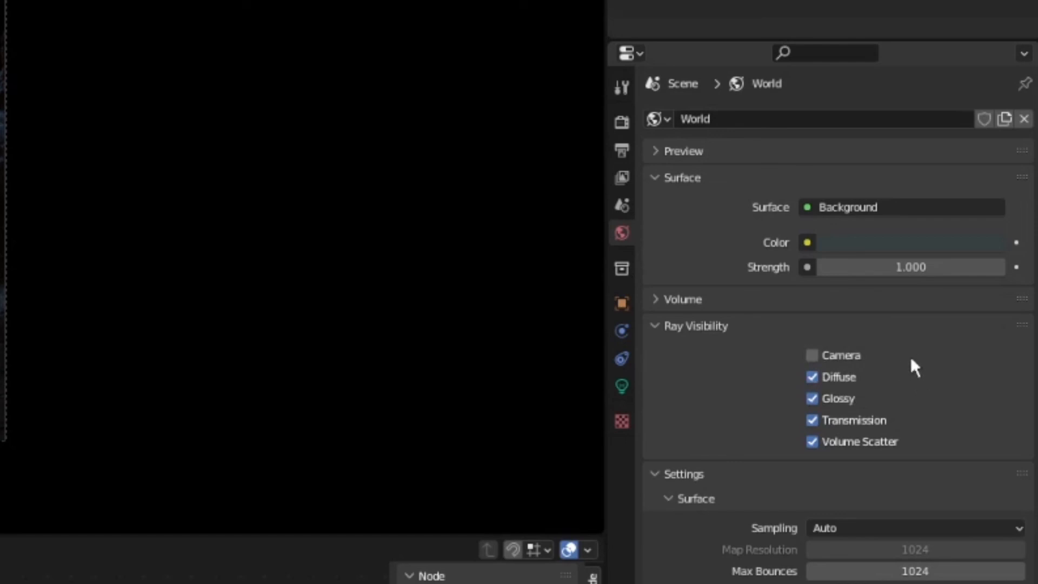
left_click(858, 358)
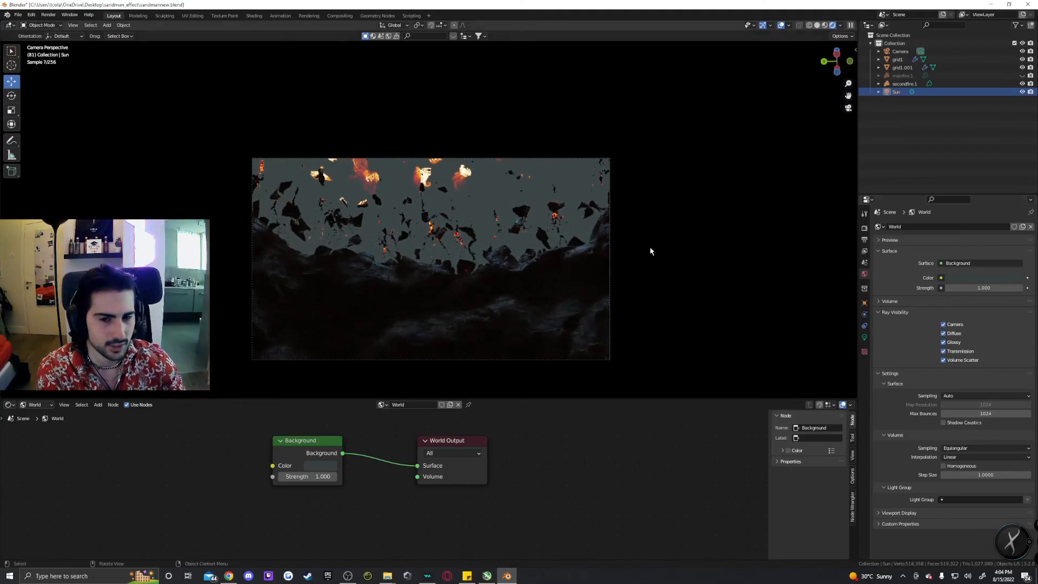
left_click(943, 325)
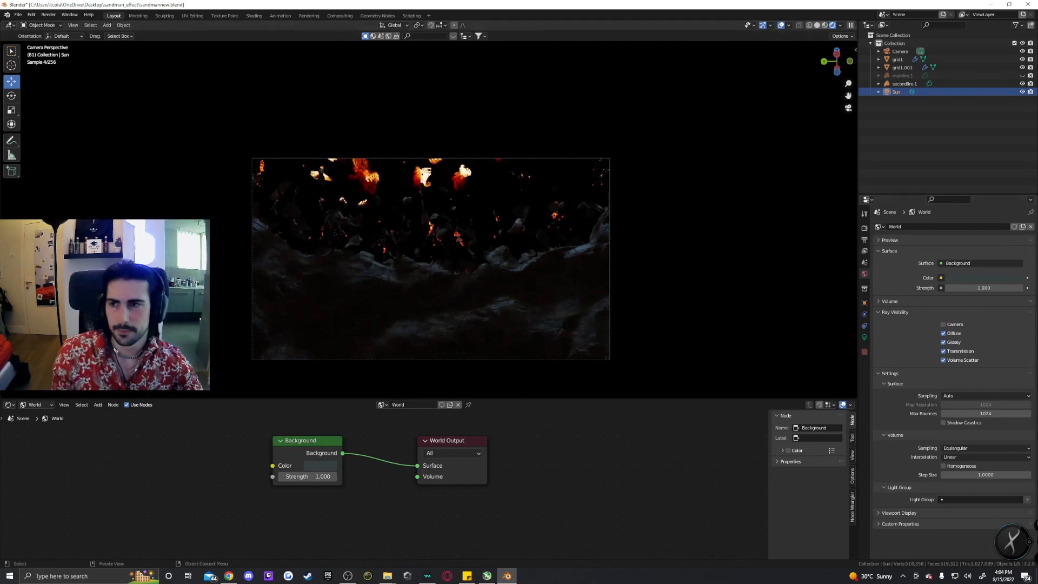
left_click(48, 15)
left_click(46, 14)
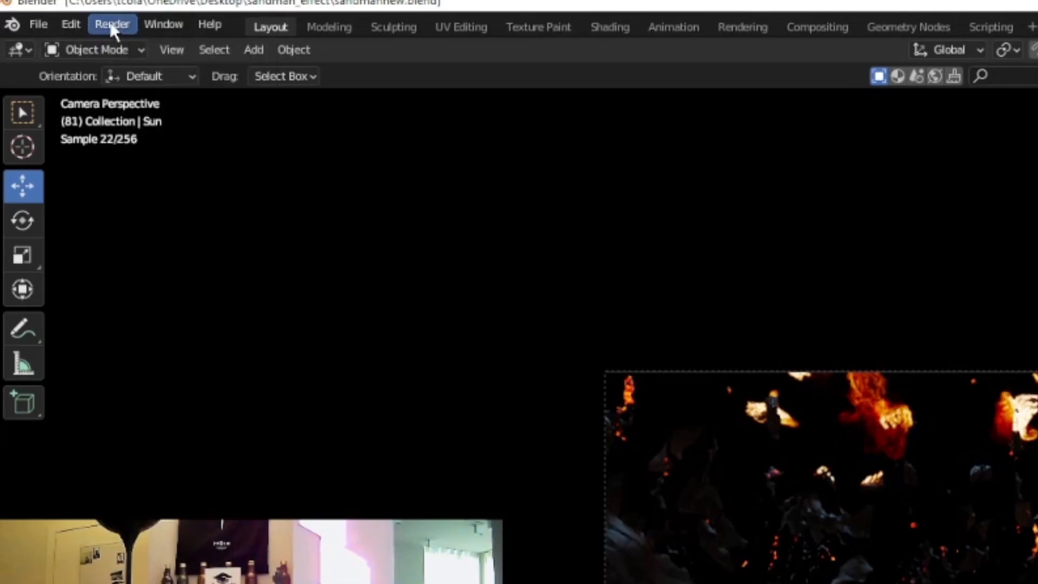
left_click(44, 14)
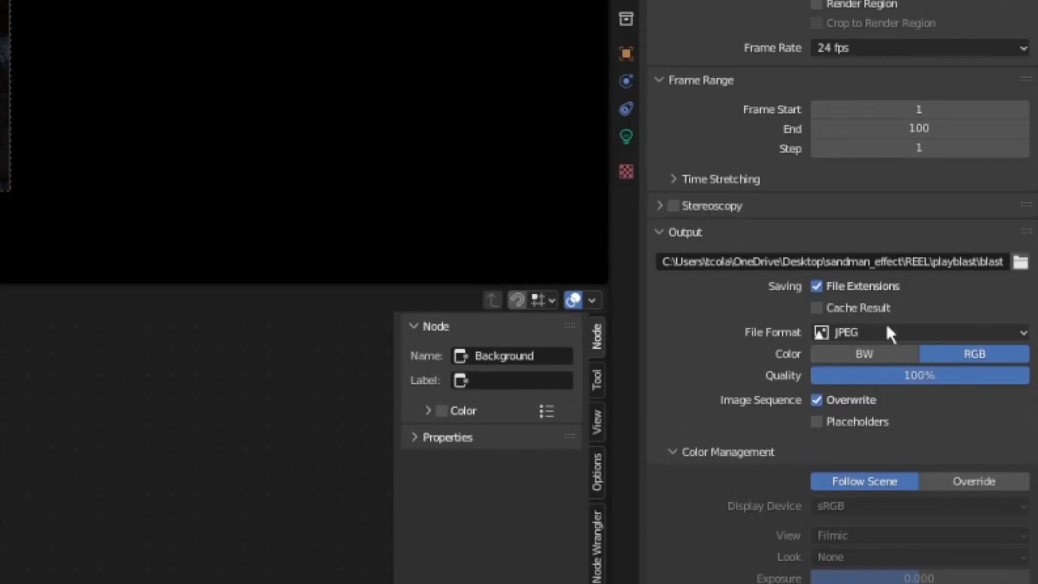
left_click(932, 332)
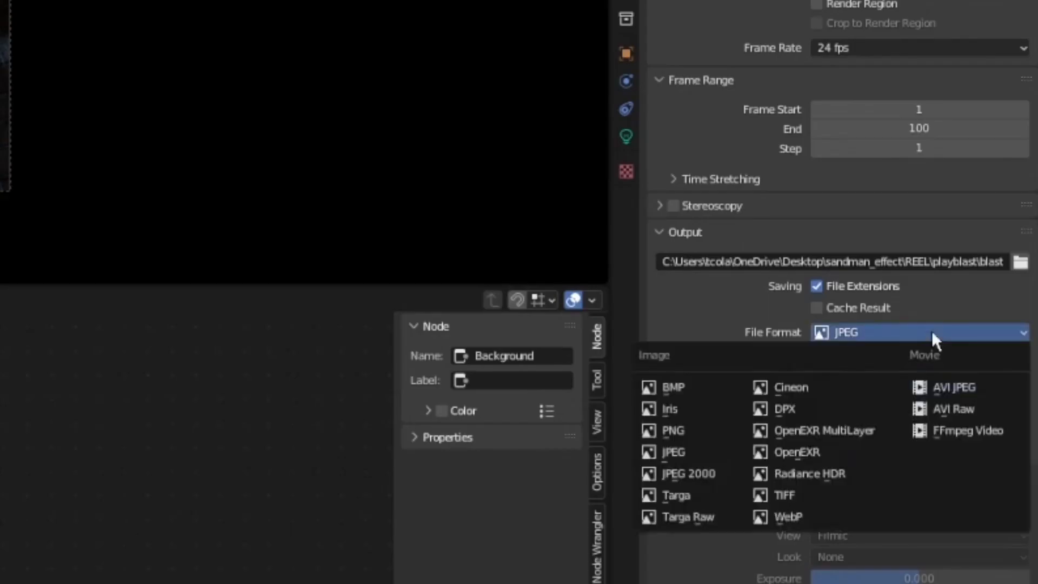
left_click(933, 333)
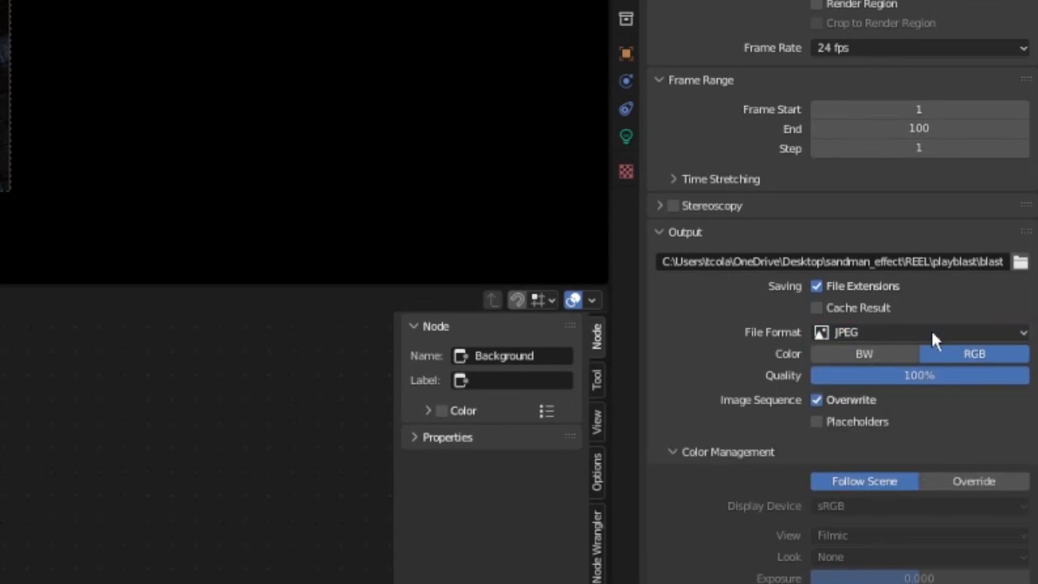
left_click(932, 333)
left_click(931, 332)
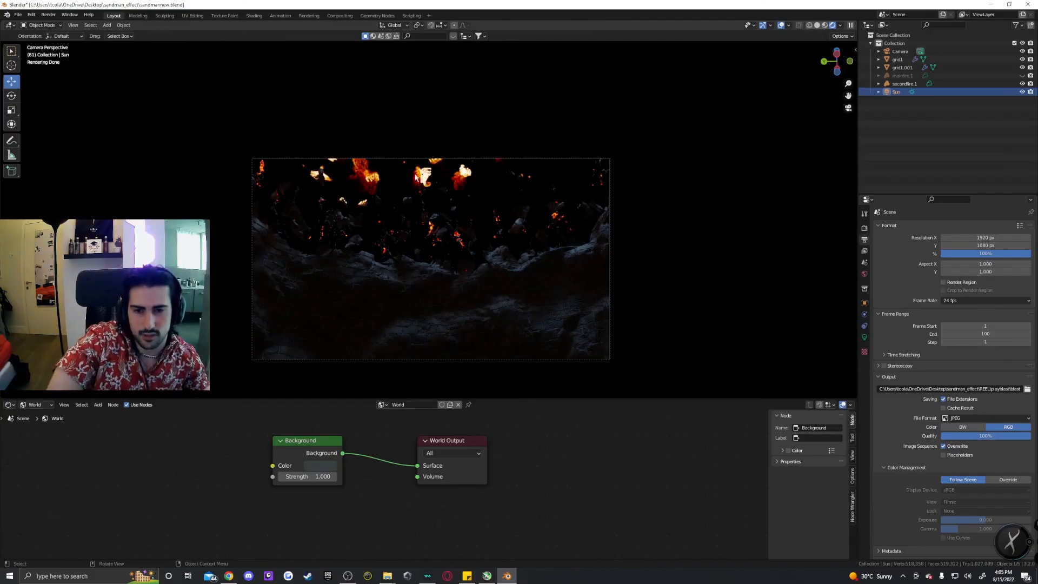
Switch the camera viewport to solid shading.
scroll(416, 178, "up", 4)
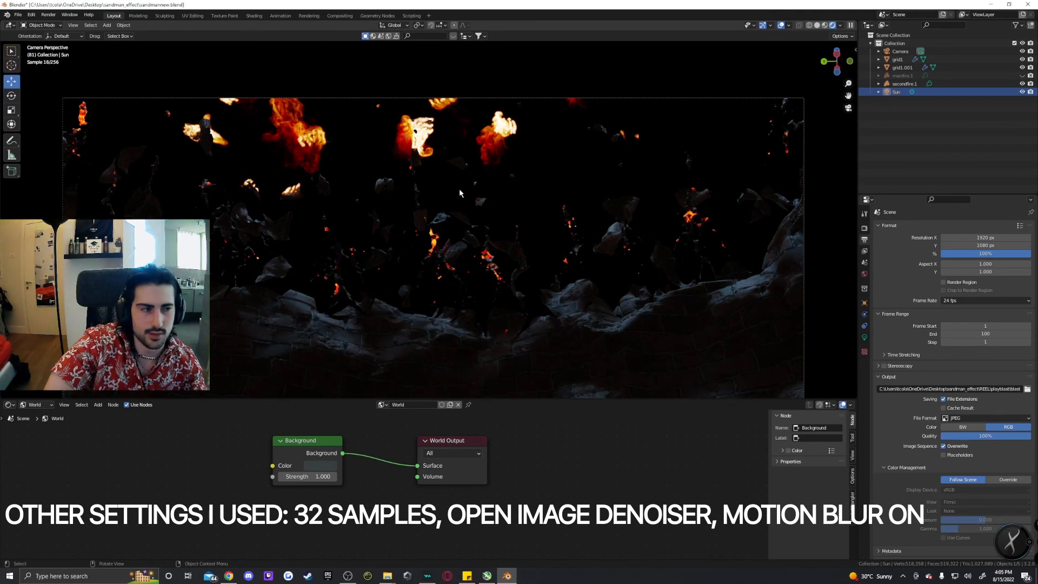
left_click(816, 25)
scroll(589, 231, "down", 6)
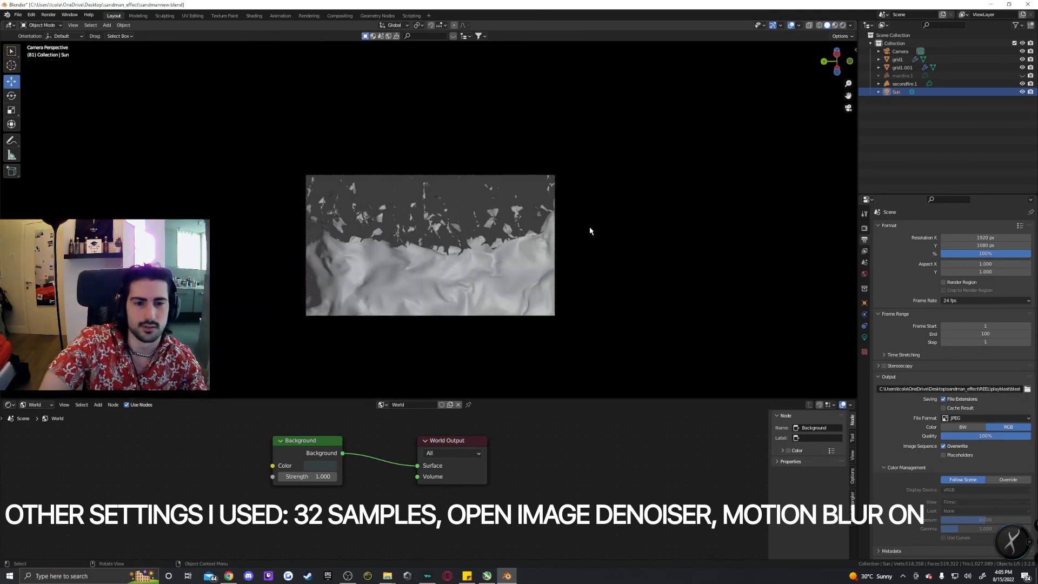
scroll(542, 279, "up", 3)
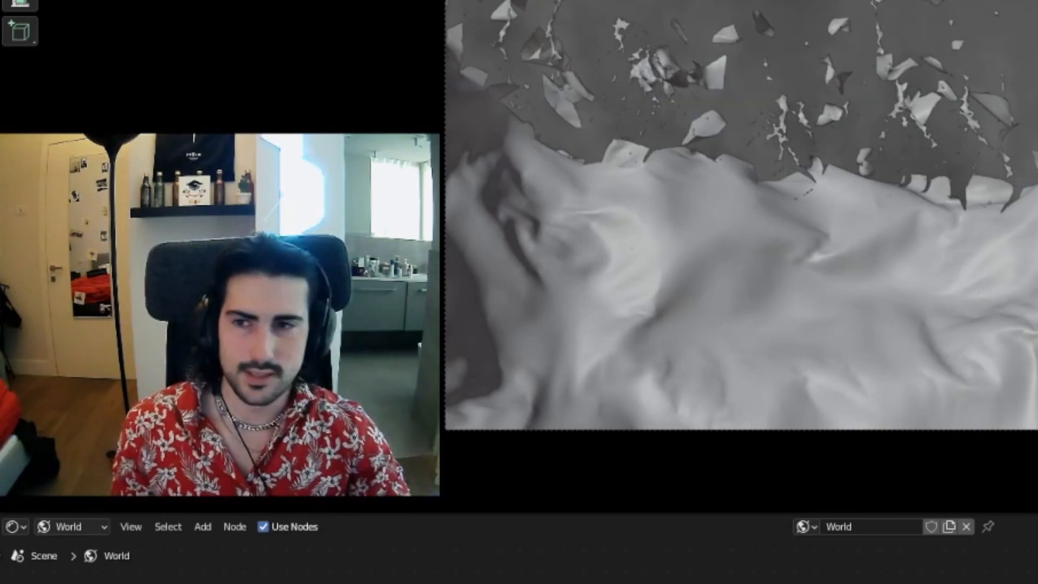
left_click(18, 15)
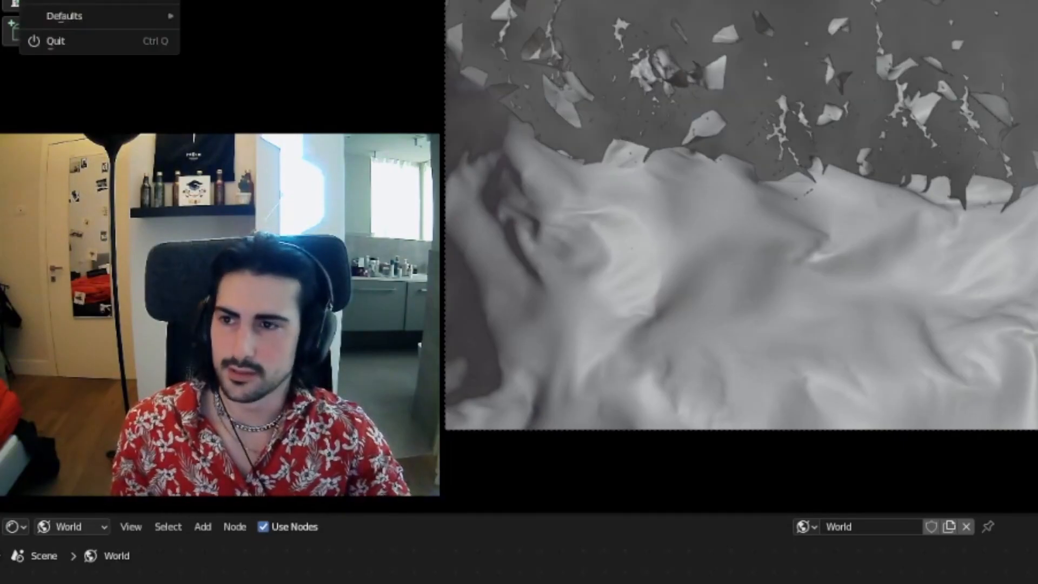